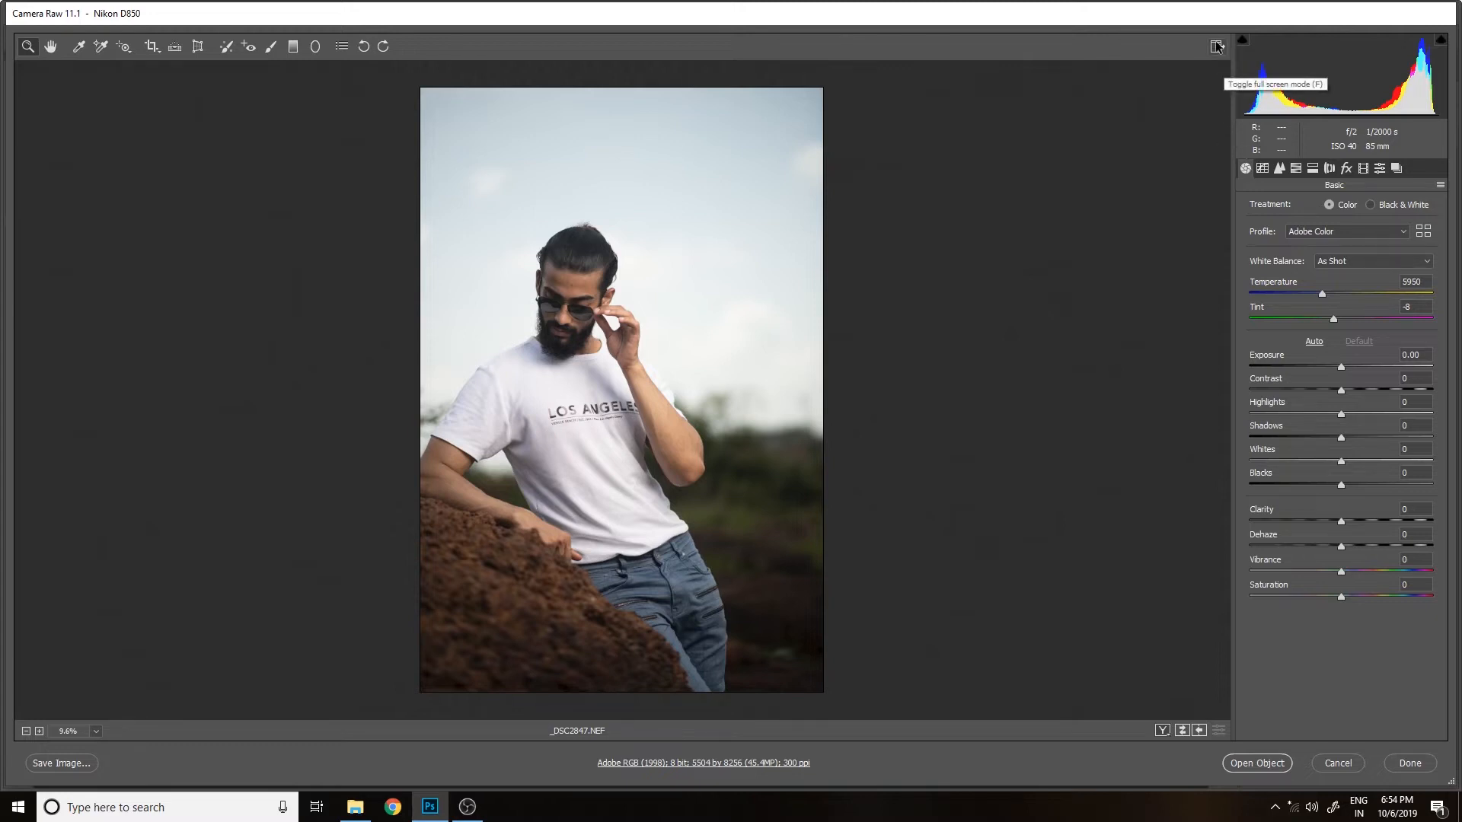
# - Switch the raw editor to full screen and look over the whole portrait, including the man's face
pyautogui.click(1218, 45)
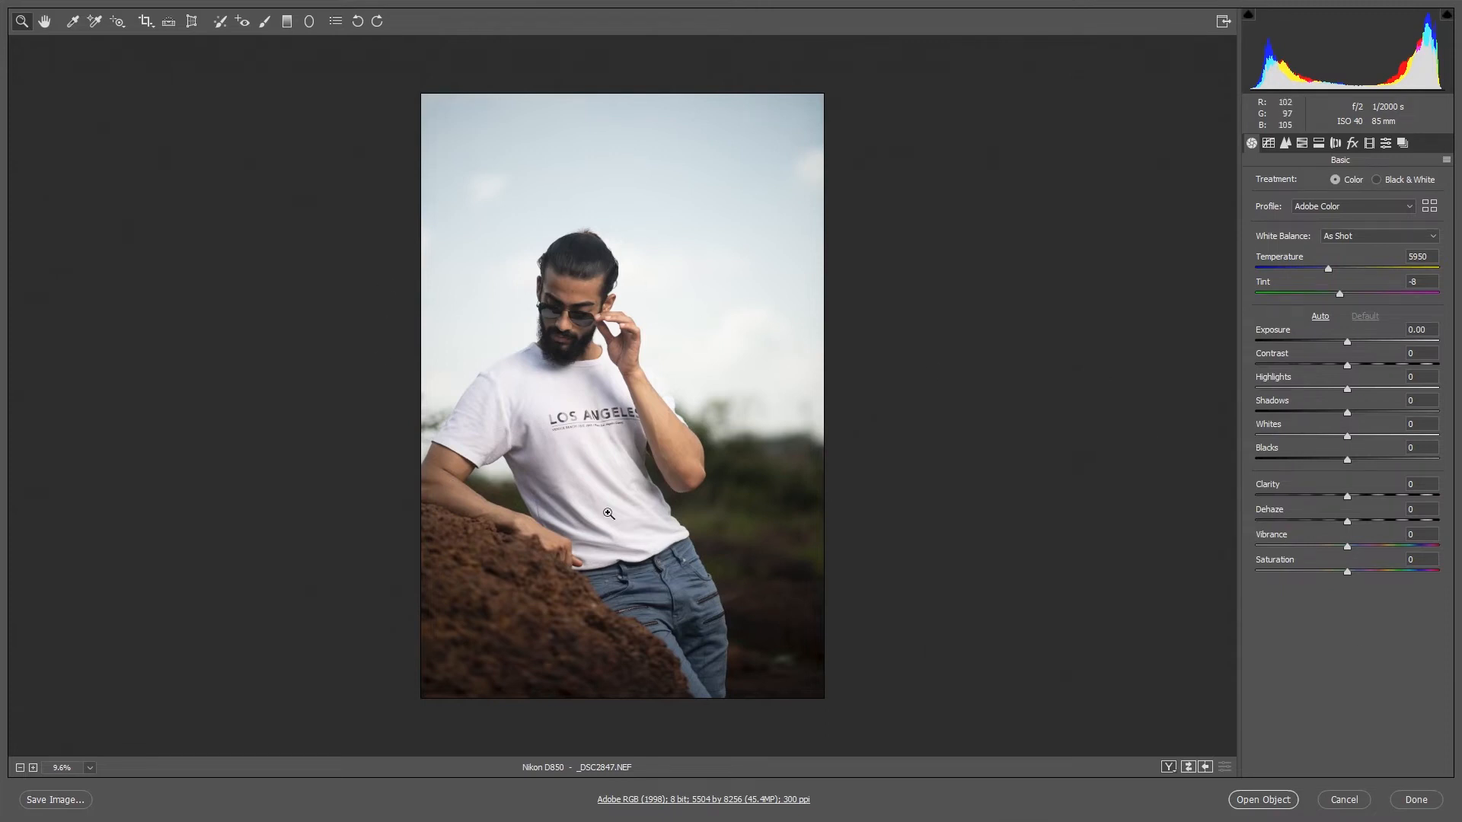
pyautogui.moveTo(555, 320); pyautogui.dragTo(664, 478)
pyautogui.moveTo(549, 491); pyautogui.dragTo(546, 344)
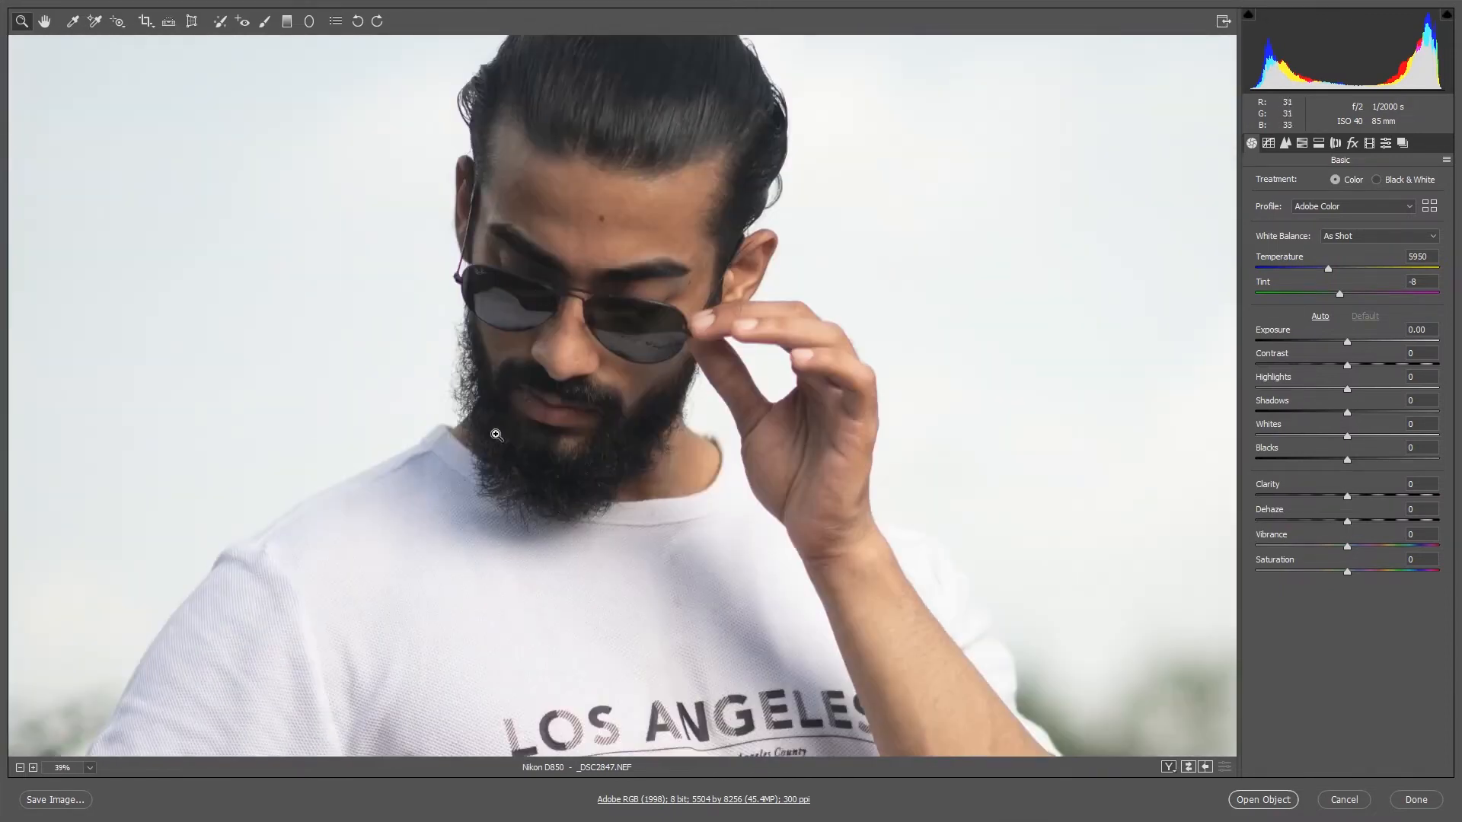
pyautogui.hotkey('ctrl', '0')
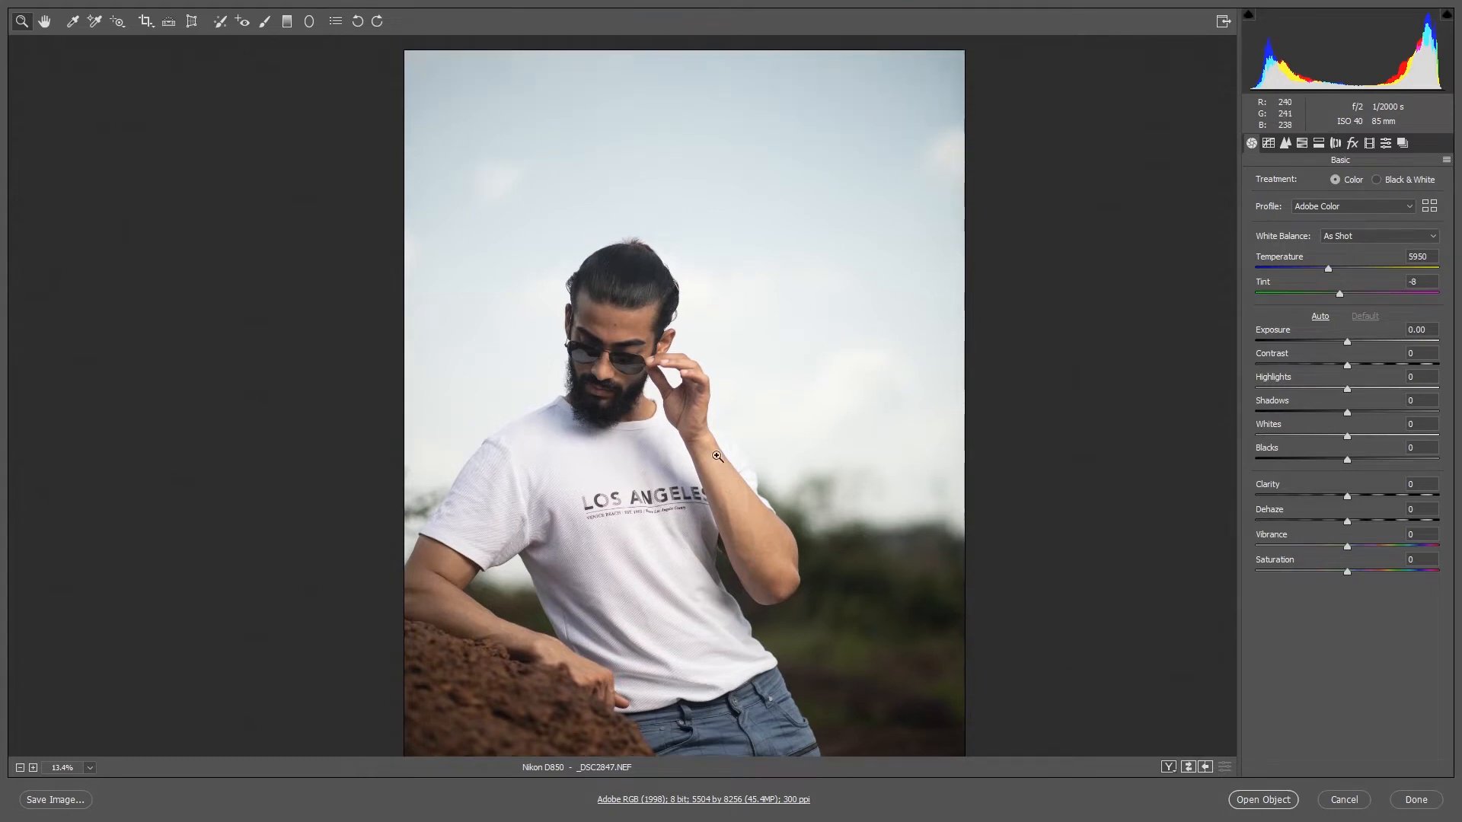
pyautogui.scroll(-4, 718, 456)
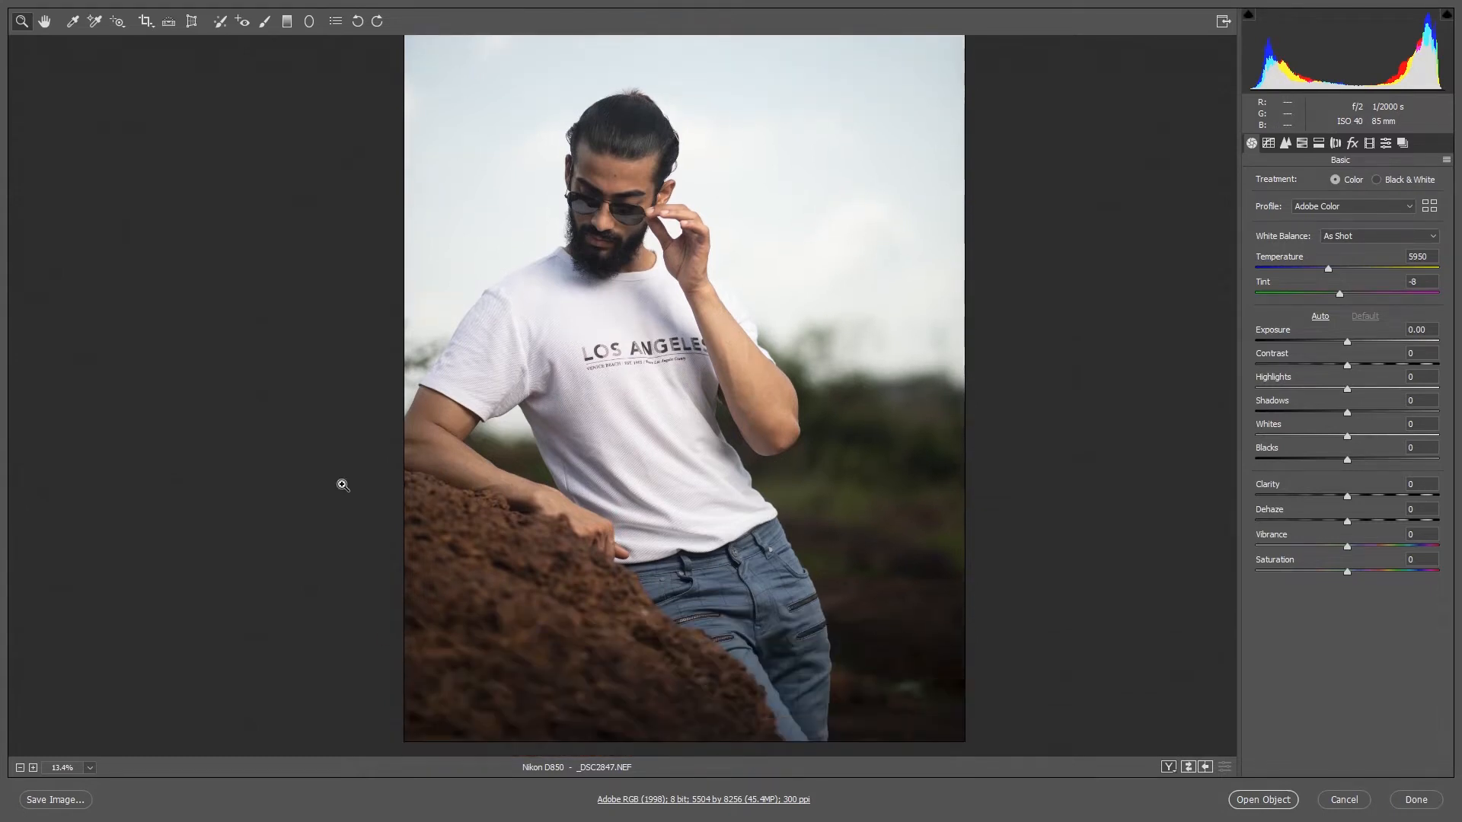
pyautogui.scroll(-2, 702, 494)
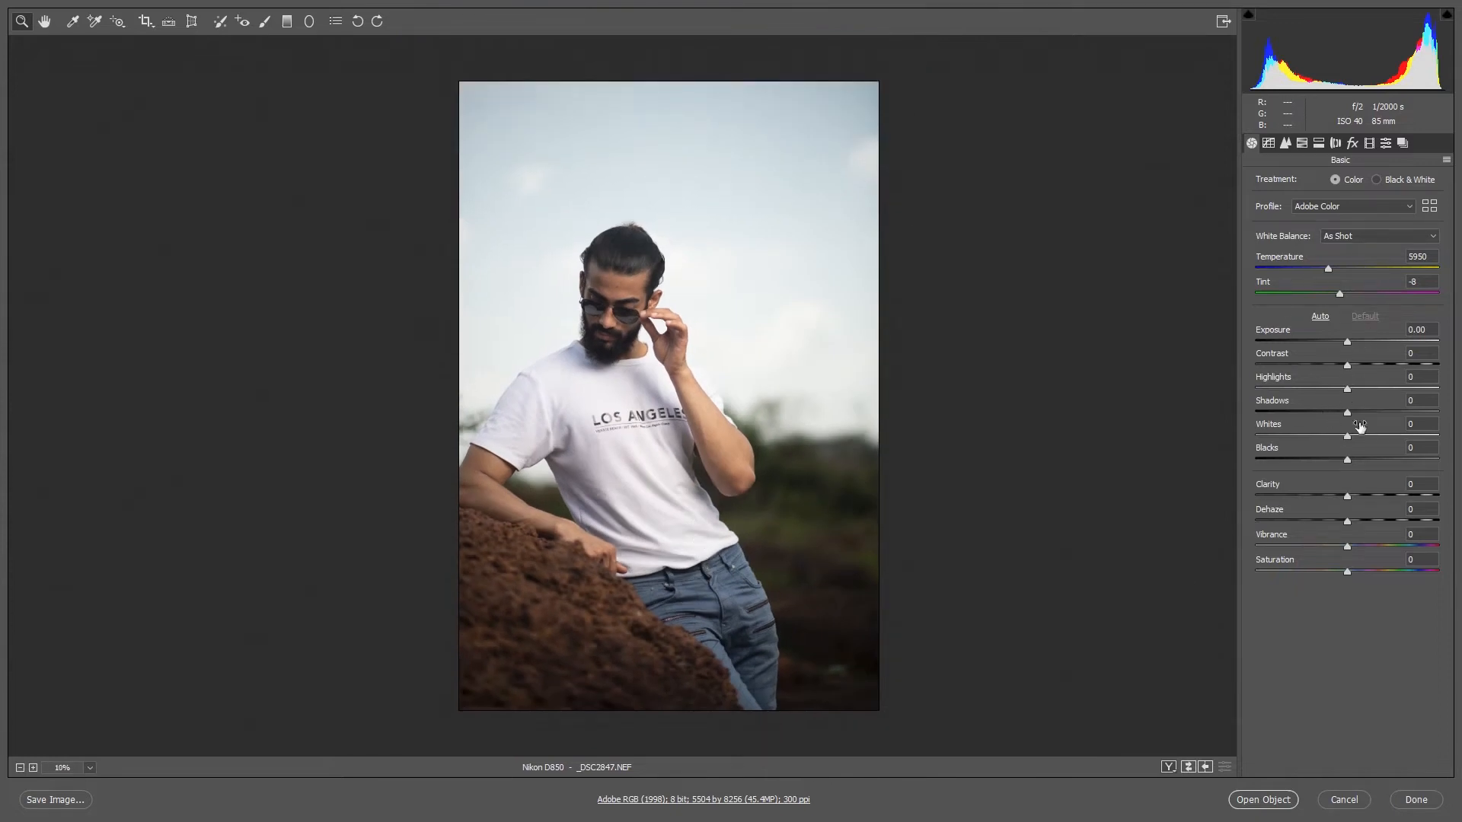
# - Adjust the portrait's basic tones: Shadows +48, Highlights -100, Whites +25 and Exposure -0.25
pyautogui.moveTo(1348, 411); pyautogui.dragTo(1386, 412)
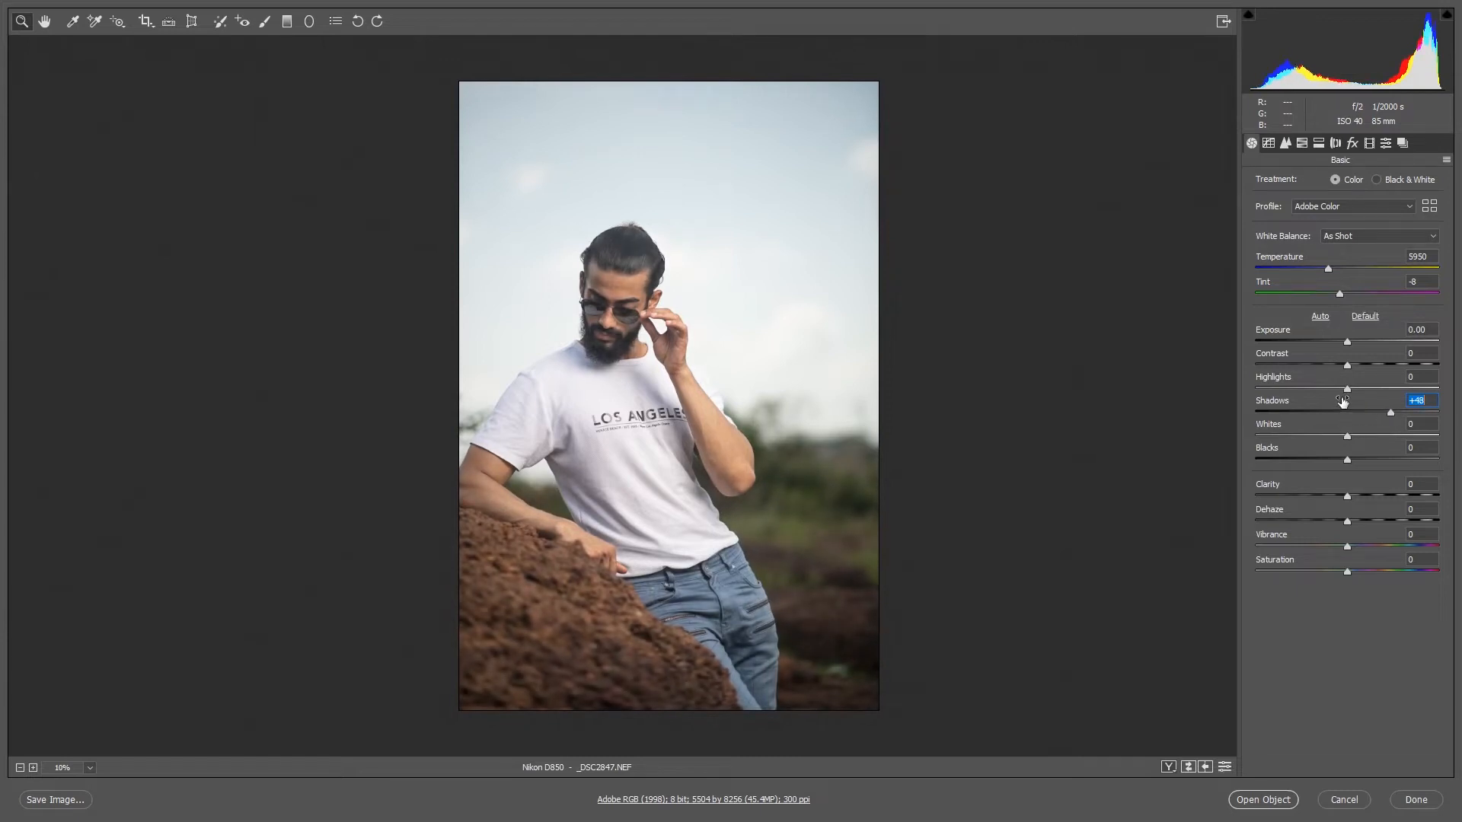
pyautogui.moveTo(1345, 391); pyautogui.dragTo(1240, 353)
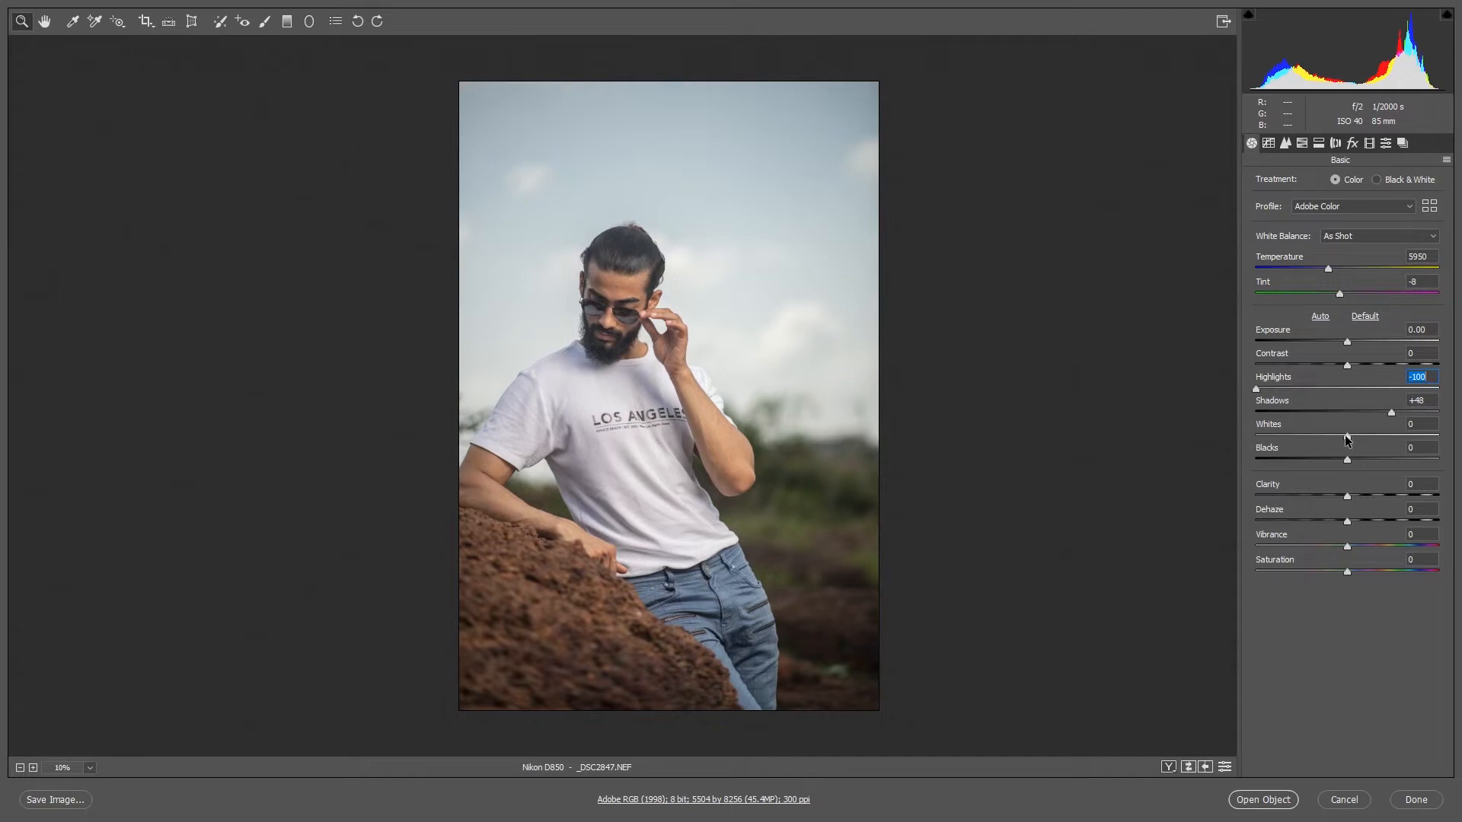
pyautogui.click(1346, 342)
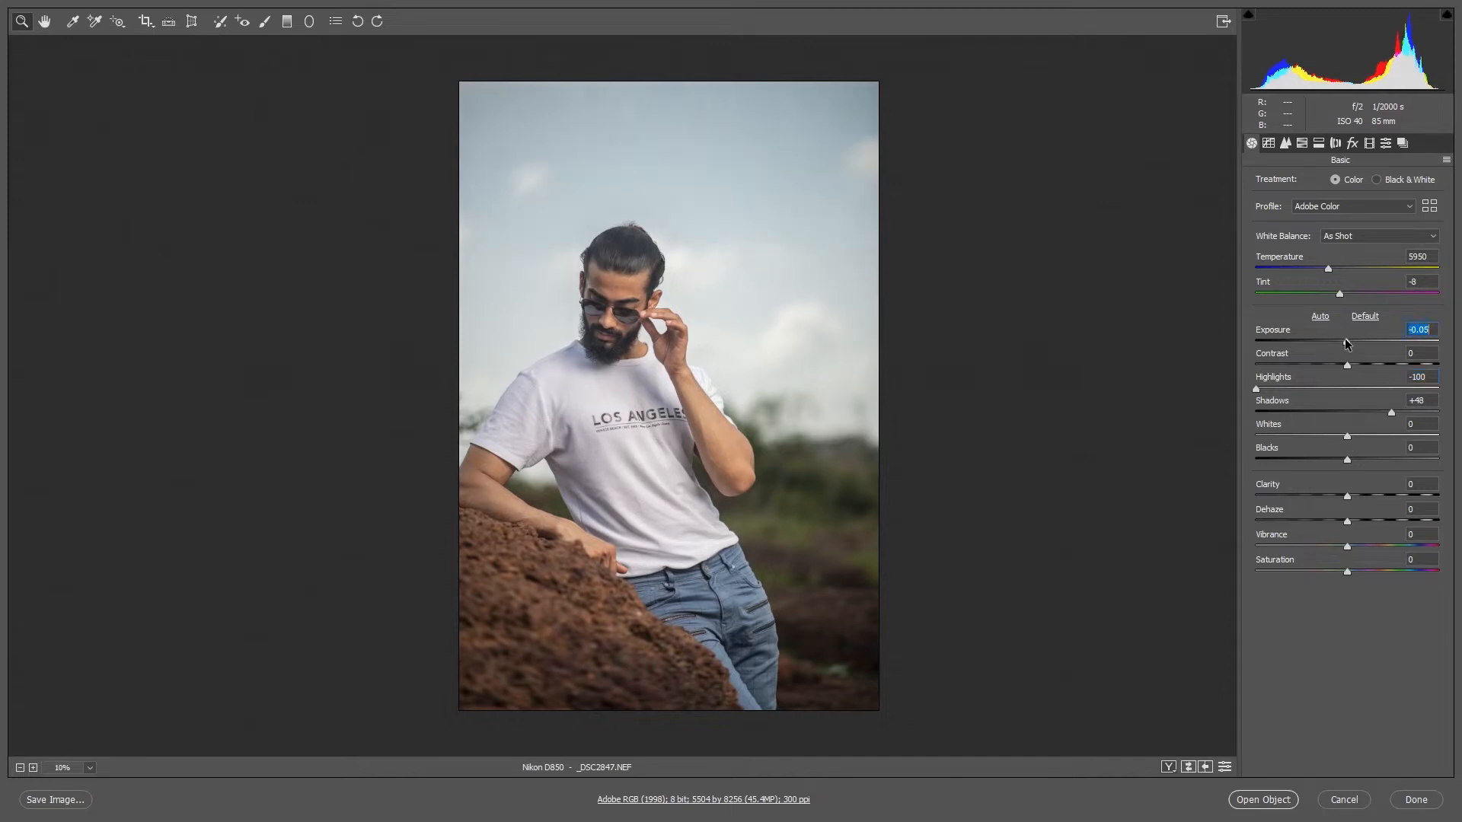
pyautogui.moveTo(1344, 339); pyautogui.dragTo(1336, 338)
pyautogui.moveTo(1348, 435); pyautogui.dragTo(1370, 431)
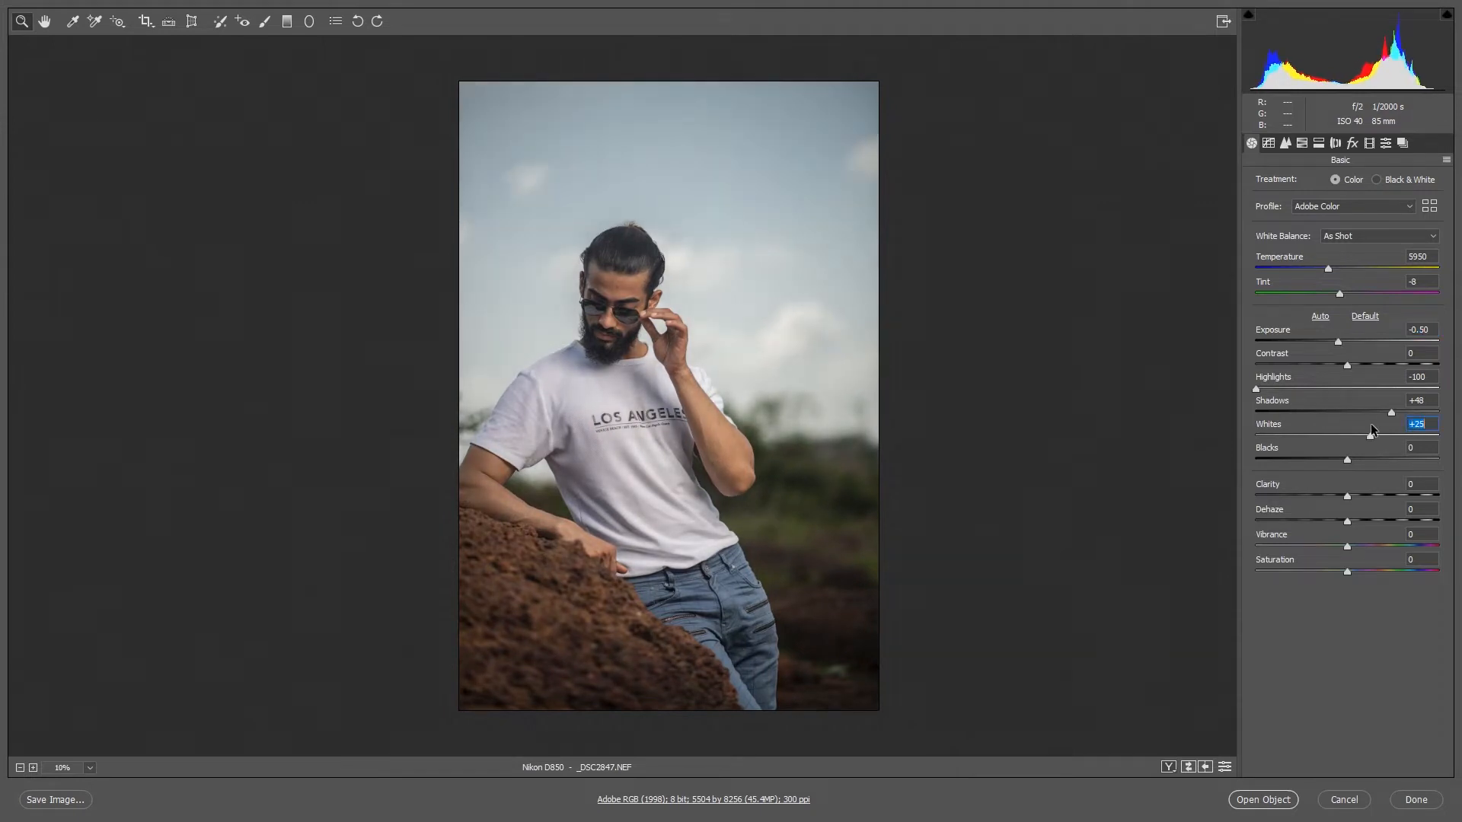
pyautogui.moveTo(1336, 341); pyautogui.dragTo(1342, 347)
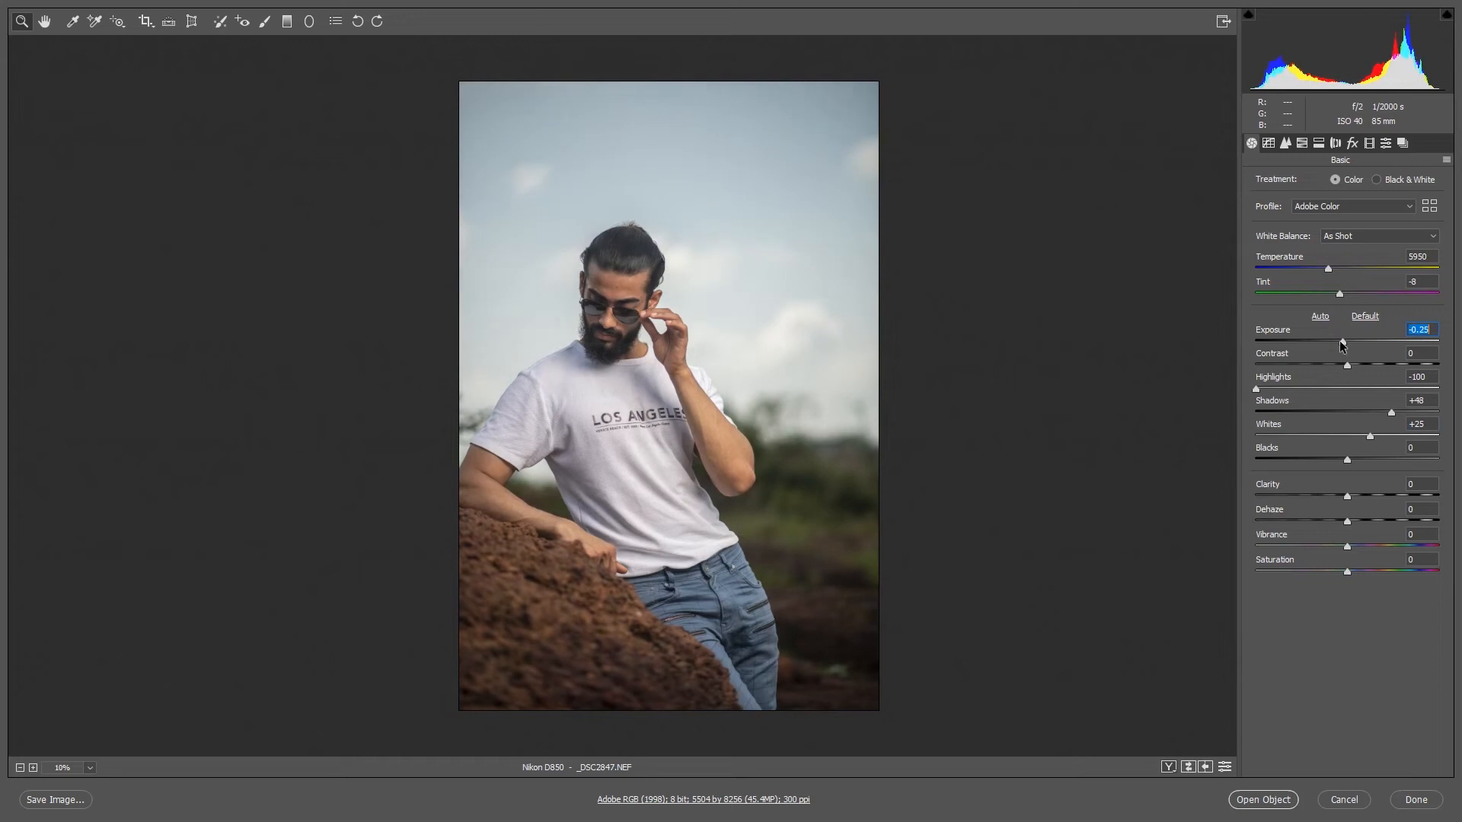
# - Raise Shadows to +62 and lower Blacks to -22
pyautogui.click(1224, 767)
pyautogui.click(1224, 767)
pyautogui.moveTo(1392, 412); pyautogui.dragTo(1403, 415)
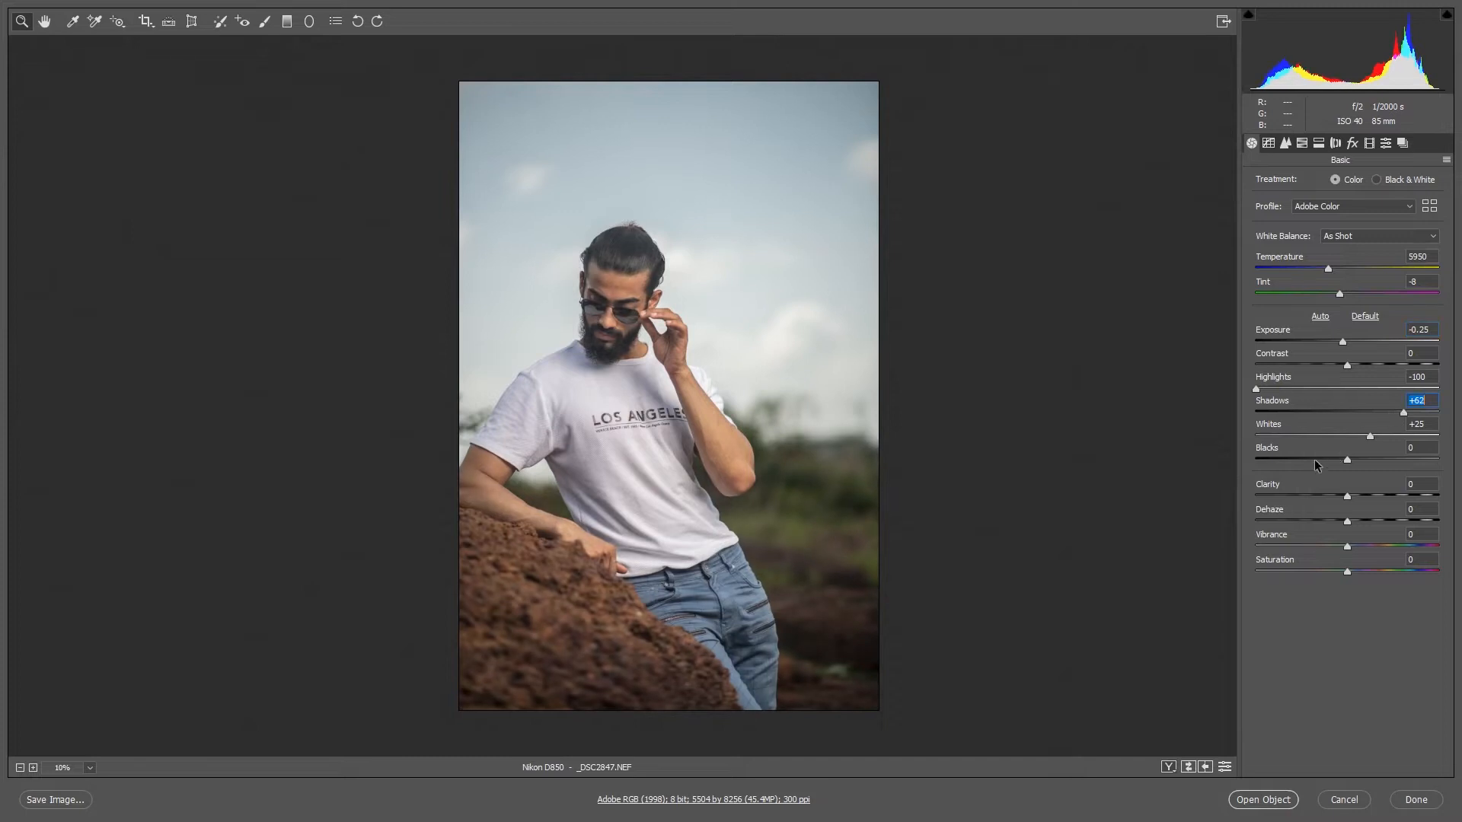
pyautogui.moveTo(1334, 460); pyautogui.dragTo(1326, 460)
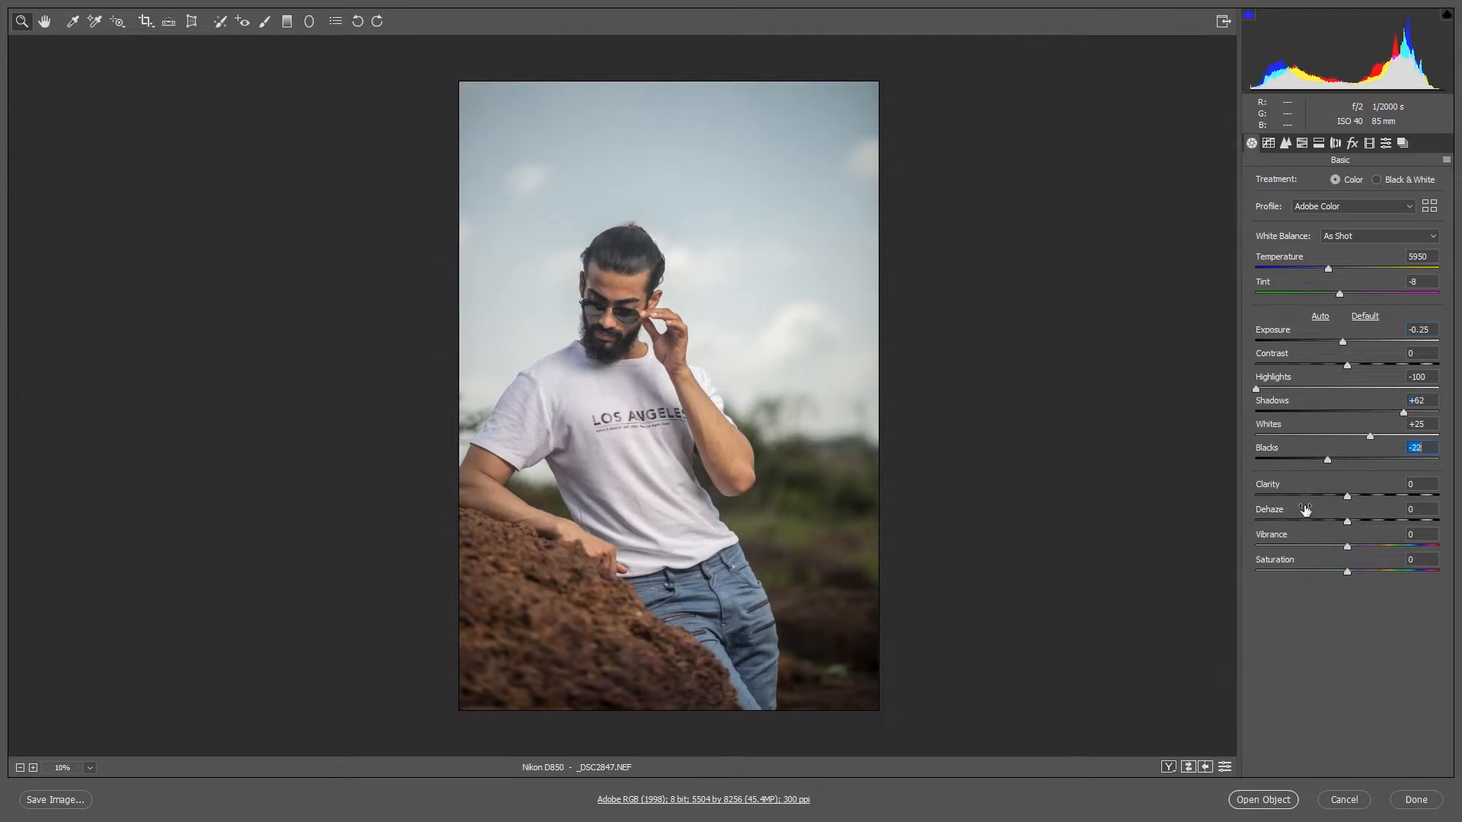
# - Compare the portrait with and without the basic tone adjustments, including the T-shirt and arms up close
pyautogui.click(1224, 766)
pyautogui.click(1224, 766)
pyautogui.click(1224, 765)
pyautogui.click(1224, 766)
pyautogui.click(1224, 765)
pyautogui.click(1224, 765)
pyautogui.scroll(6, 608, 286)
pyautogui.scroll(-4, 649, 385)
pyautogui.scroll(-1, 649, 385)
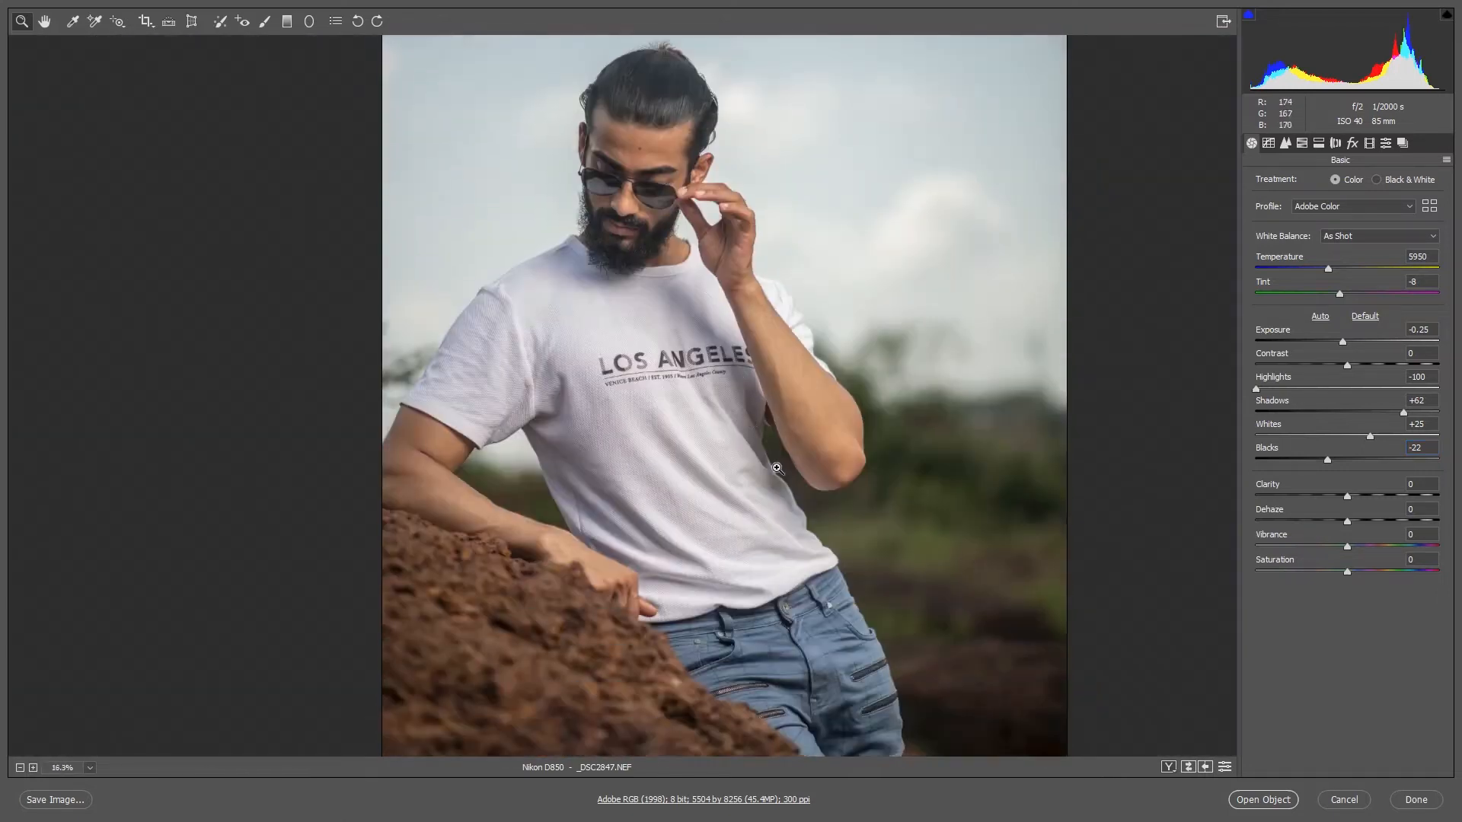
pyautogui.scroll(4, 685, 395)
pyautogui.scroll(-5, 717, 411)
pyautogui.scroll(3, 759, 180)
pyautogui.scroll(-6, 581, 242)
pyautogui.scroll(3, 662, 429)
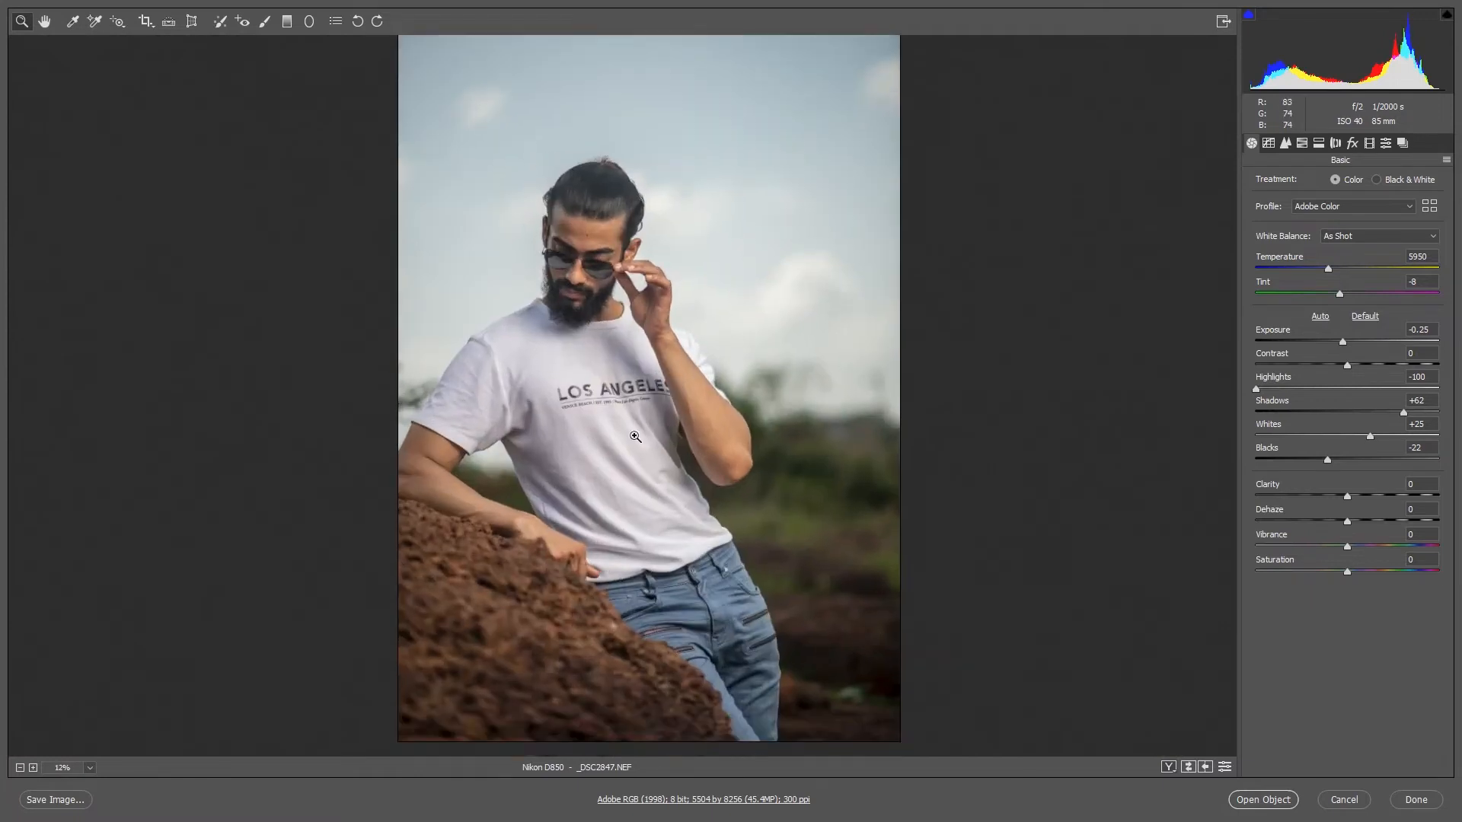
pyautogui.scroll(3, 662, 429)
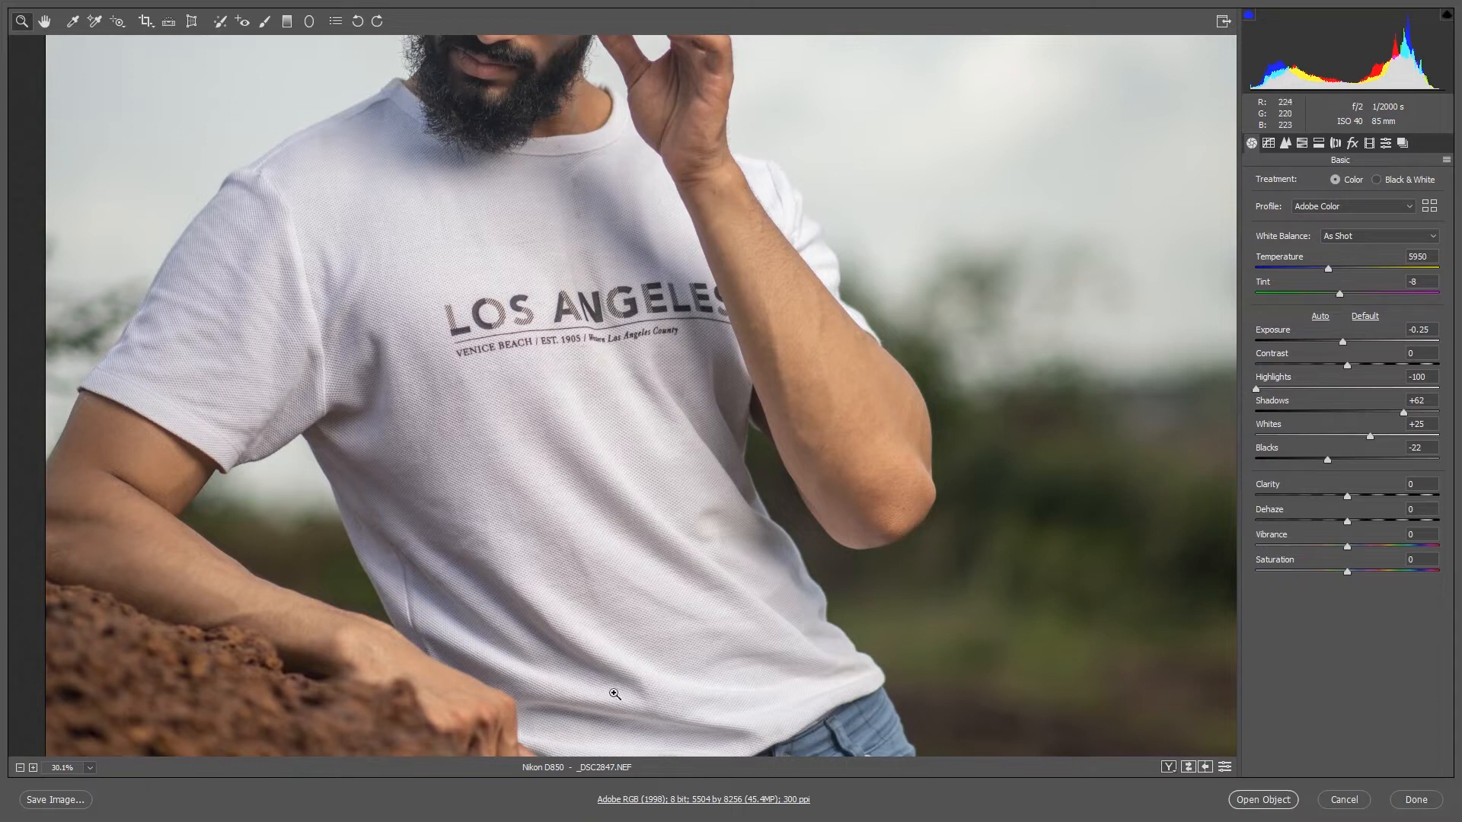
pyautogui.click(1225, 766)
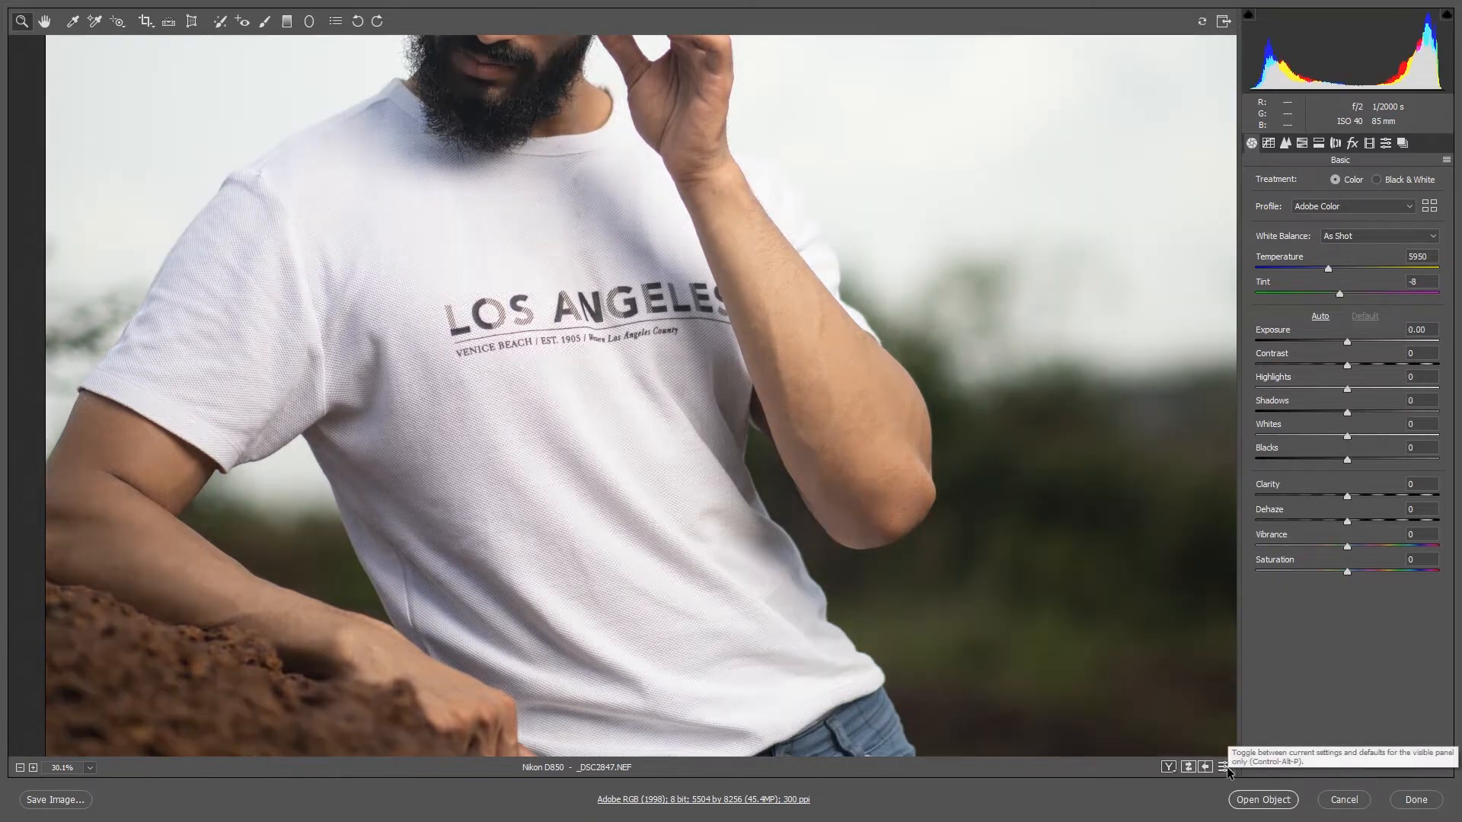
pyautogui.click(1225, 765)
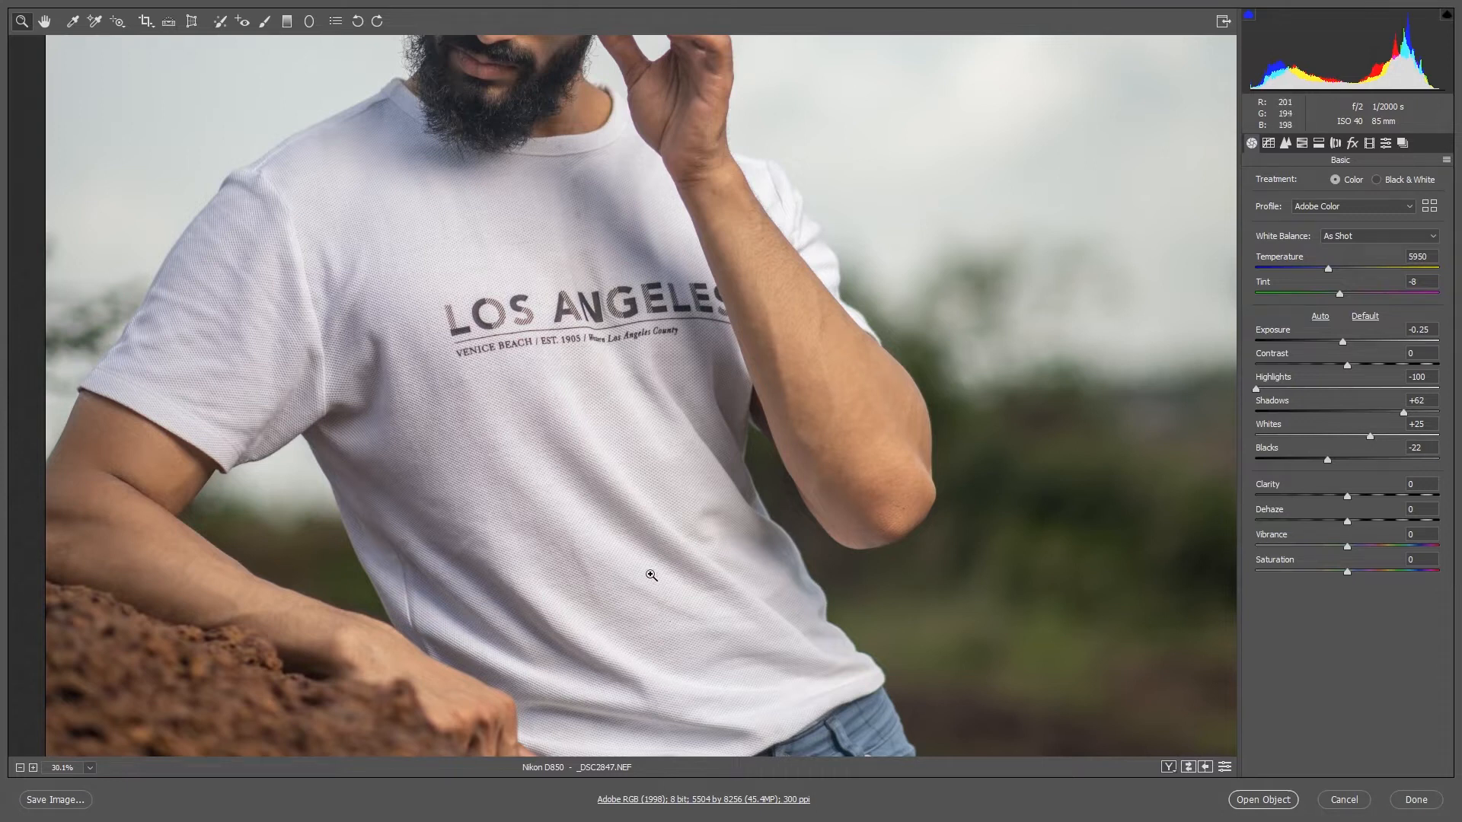
pyautogui.hotkey('ctrl', '0')
pyautogui.scroll(2, 655, 481)
pyautogui.scroll(-2, 655, 481)
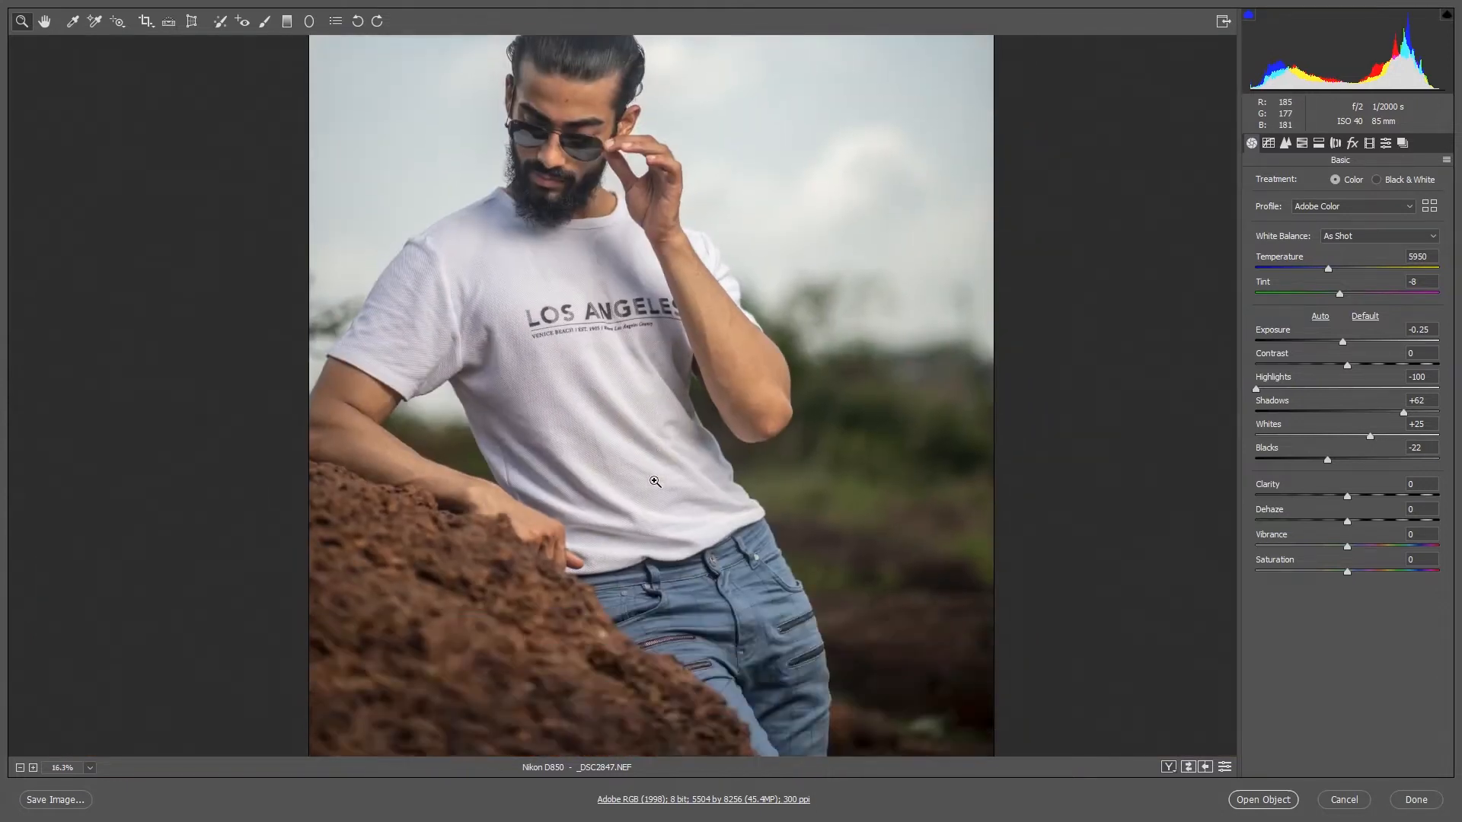
pyautogui.scroll(-2, 682, 403)
pyautogui.scroll(1, 640, 434)
pyautogui.scroll(2, 643, 447)
pyautogui.scroll(-1, 657, 446)
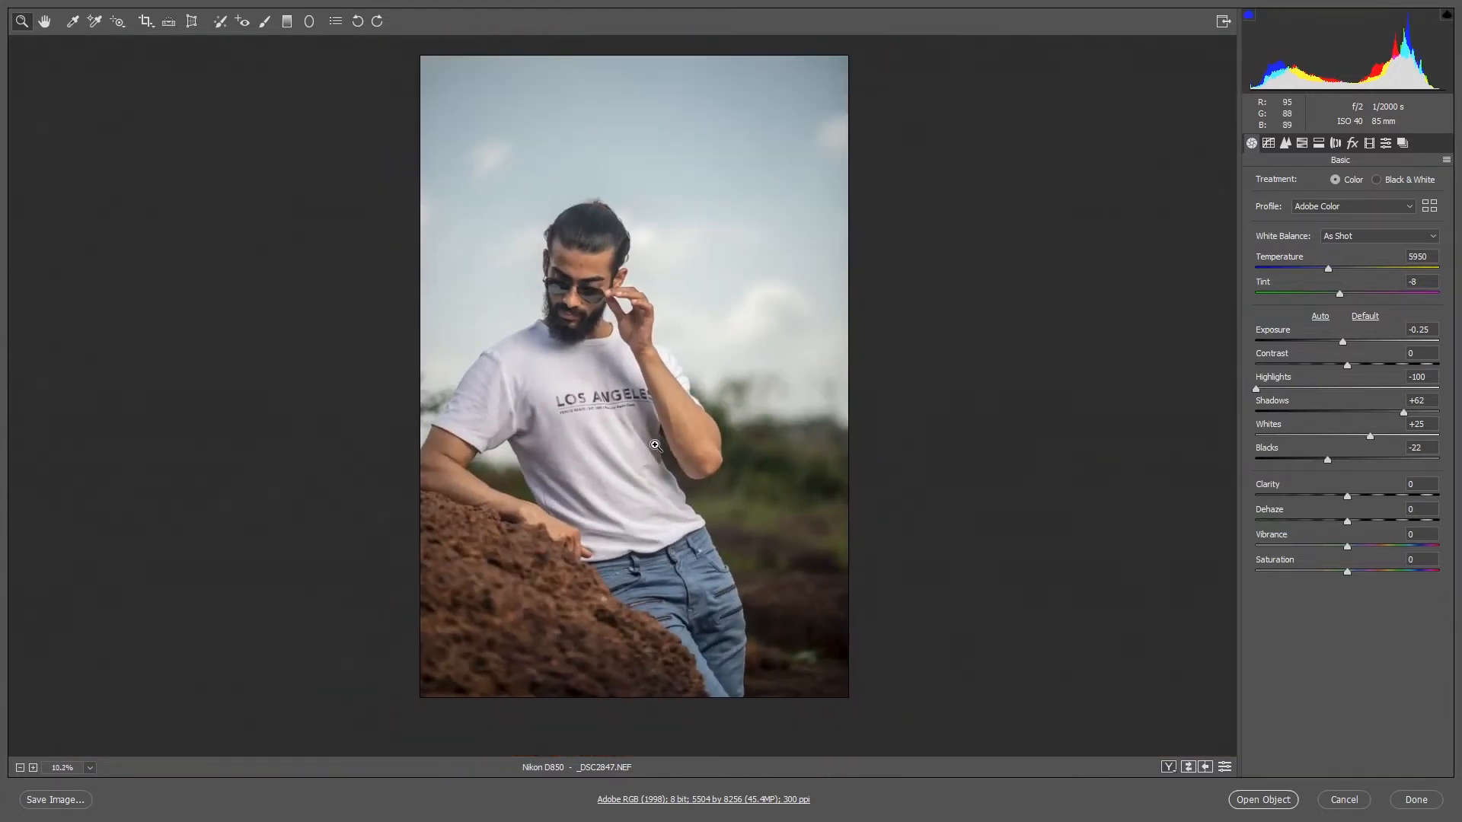
pyautogui.scroll(1, 657, 446)
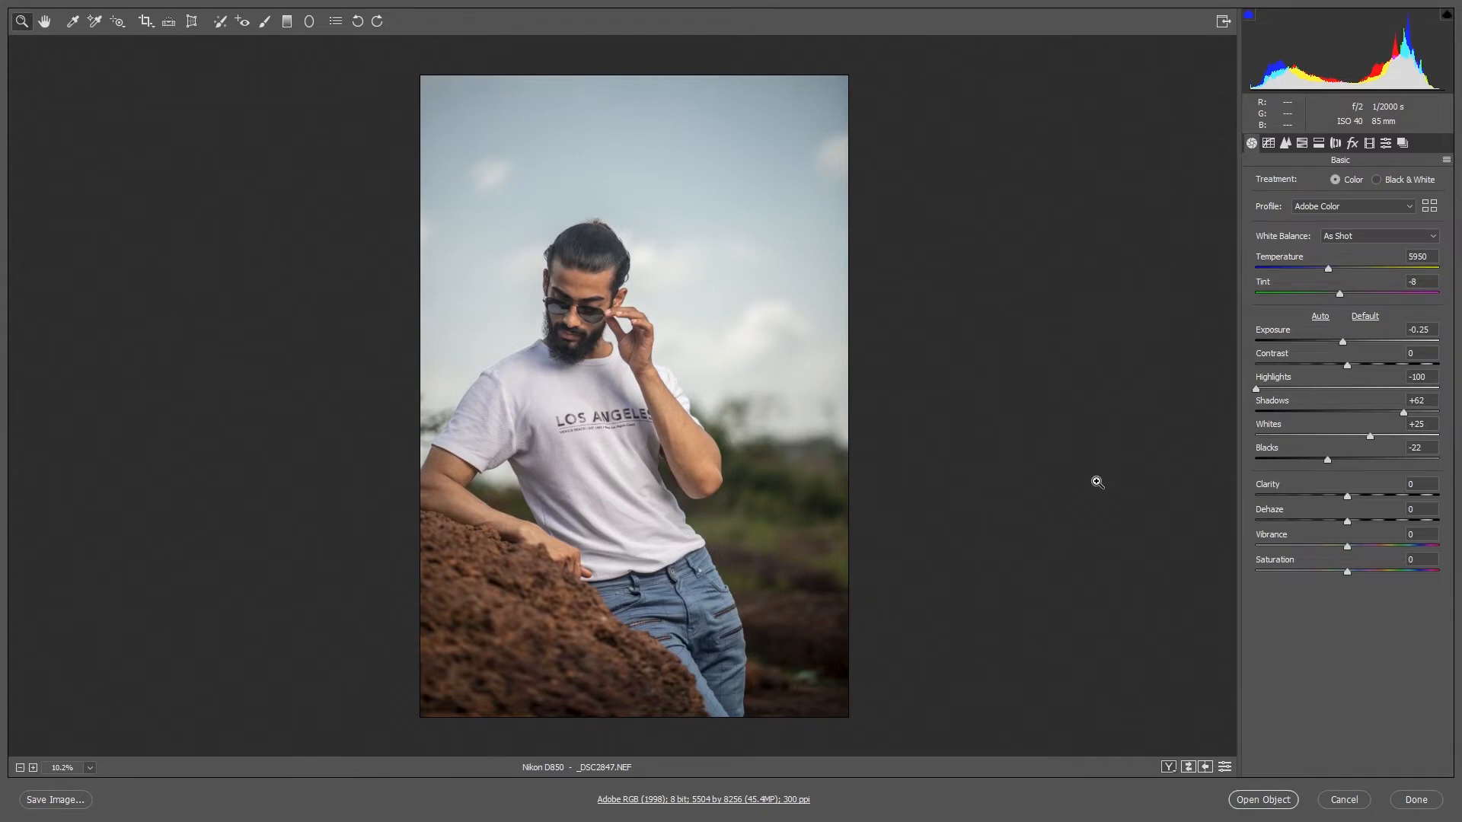
# - Enable Remove Chromatic Aberration in the profile-based lens corrections
pyautogui.click(1301, 145)
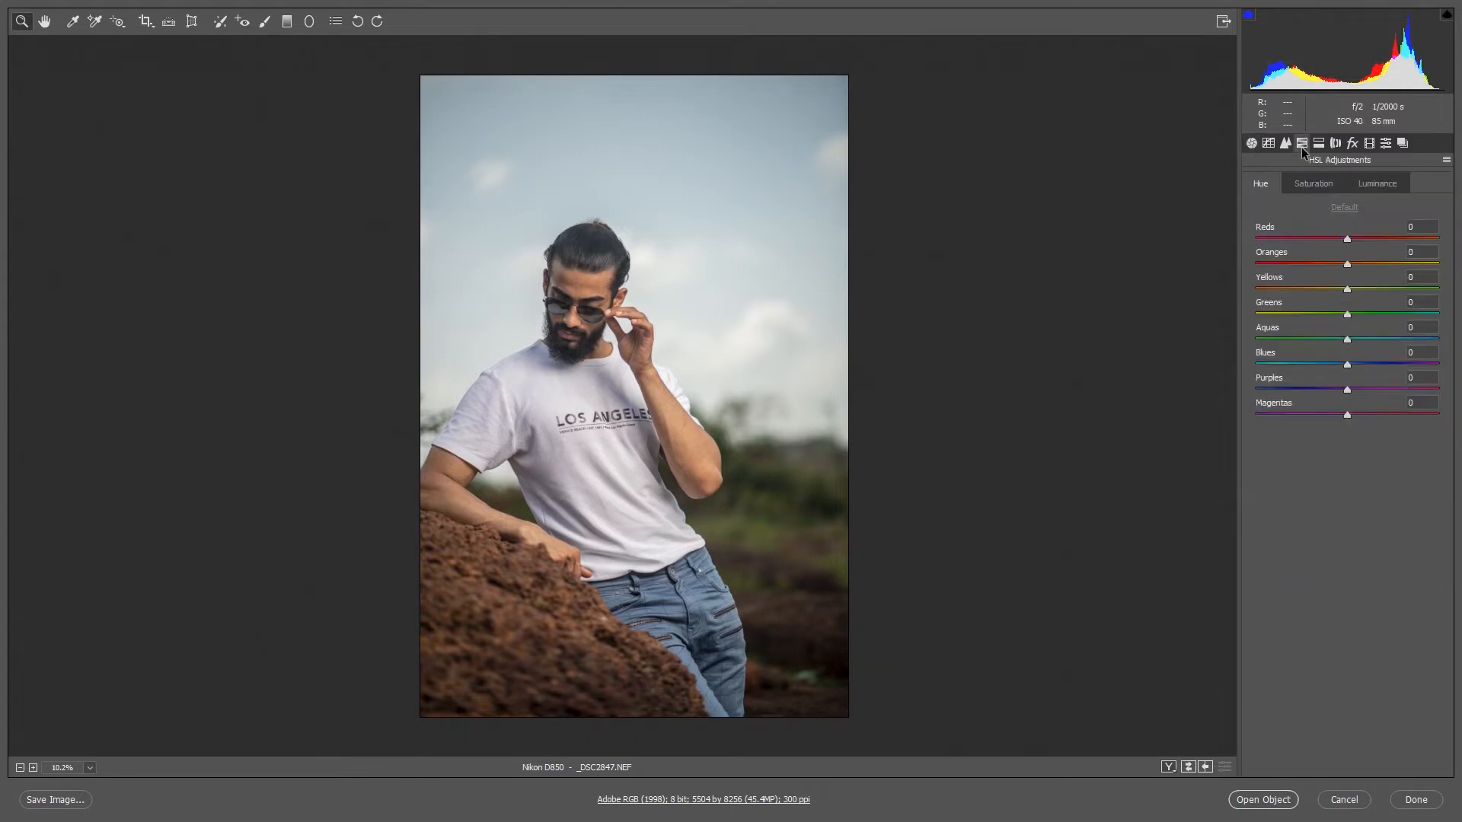
pyautogui.click(1284, 142)
pyautogui.click(1335, 143)
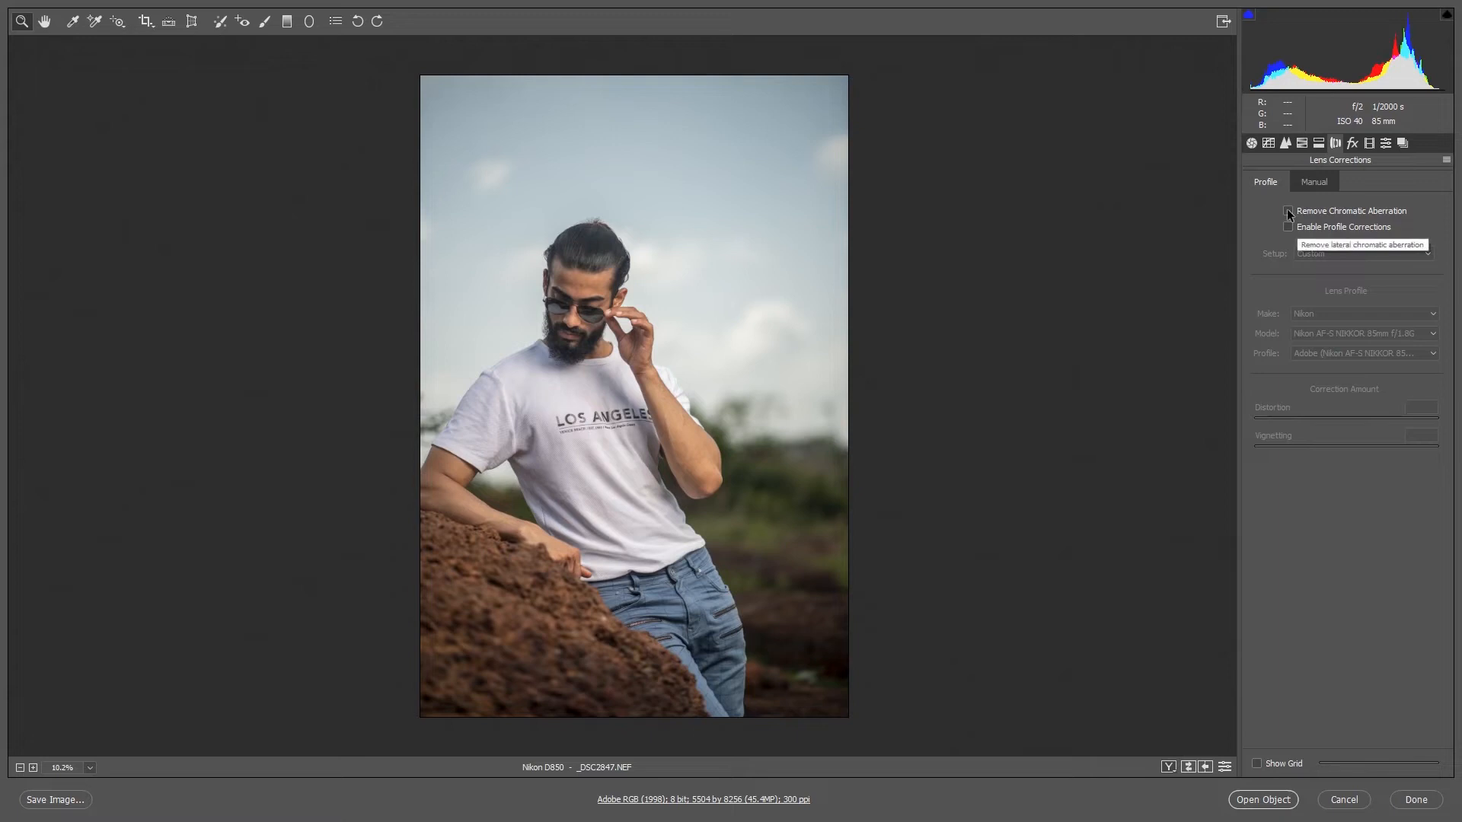
pyautogui.moveTo(563, 218); pyautogui.dragTo(712, 324)
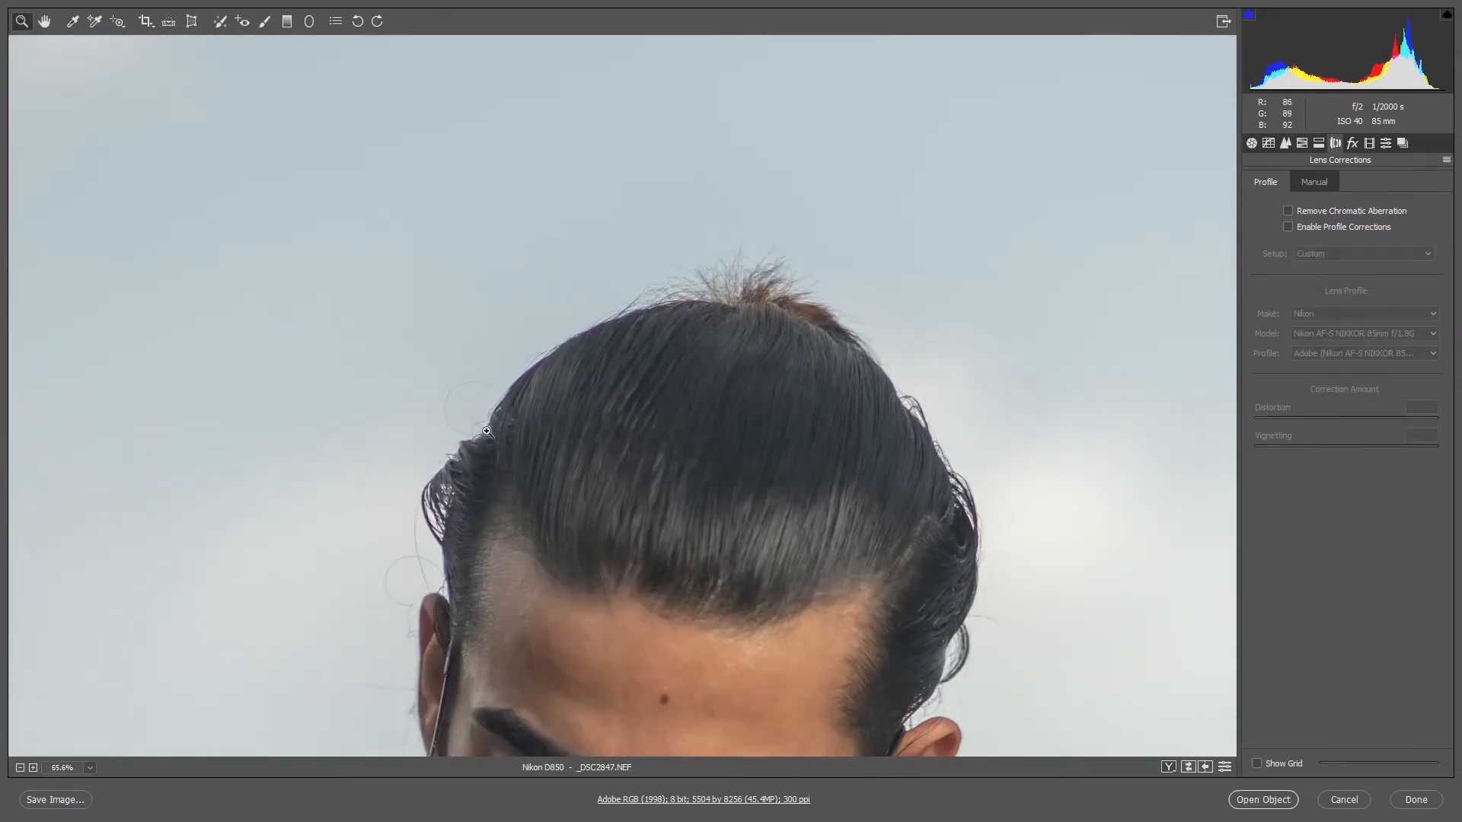
pyautogui.moveTo(560, 363); pyautogui.dragTo(645, 392)
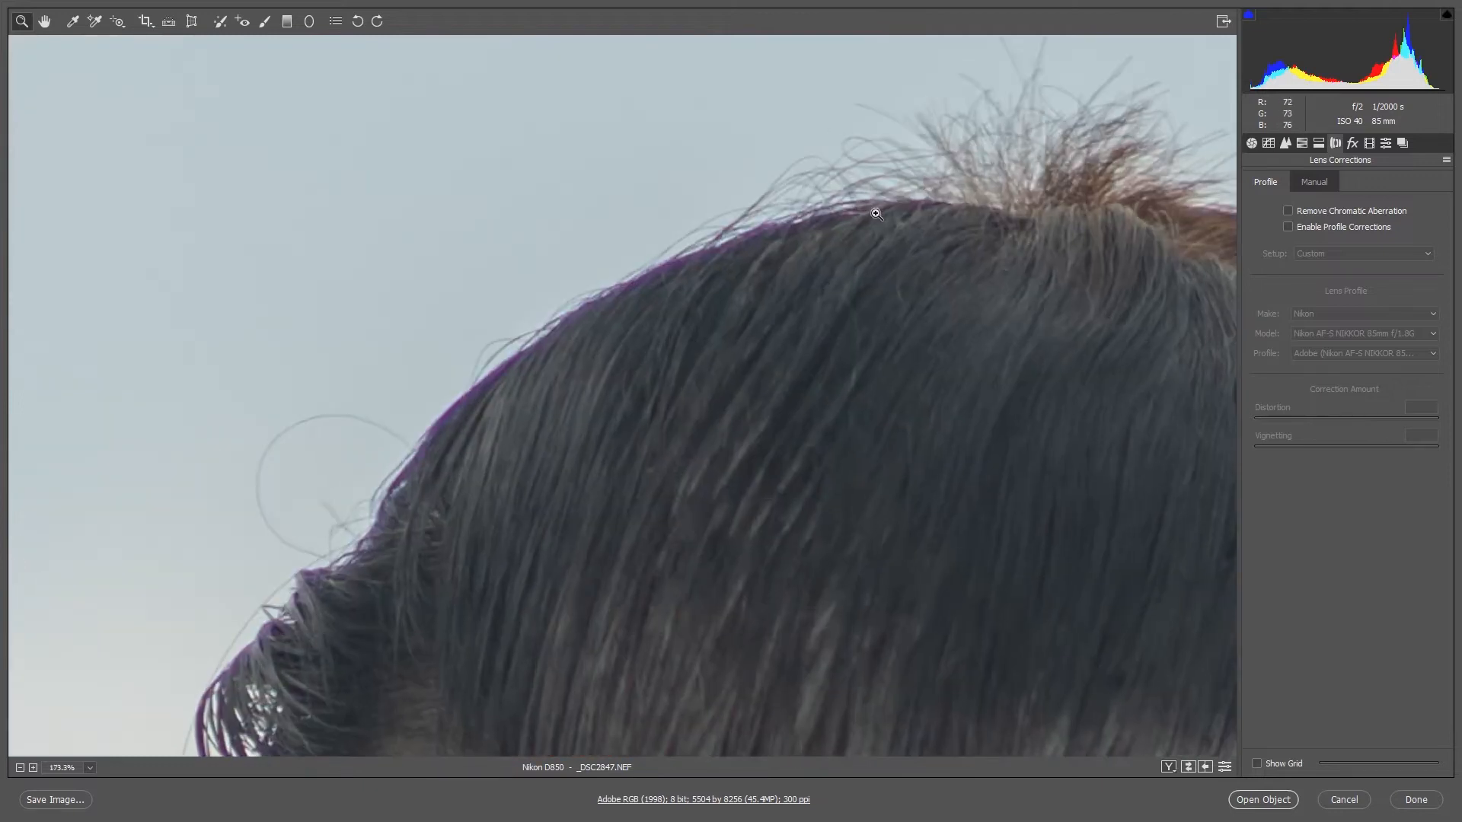
pyautogui.moveTo(417, 448); pyautogui.dragTo(346, 433)
pyautogui.moveTo(506, 552); pyautogui.dragTo(522, 372)
pyautogui.moveTo(449, 340); pyautogui.dragTo(508, 359)
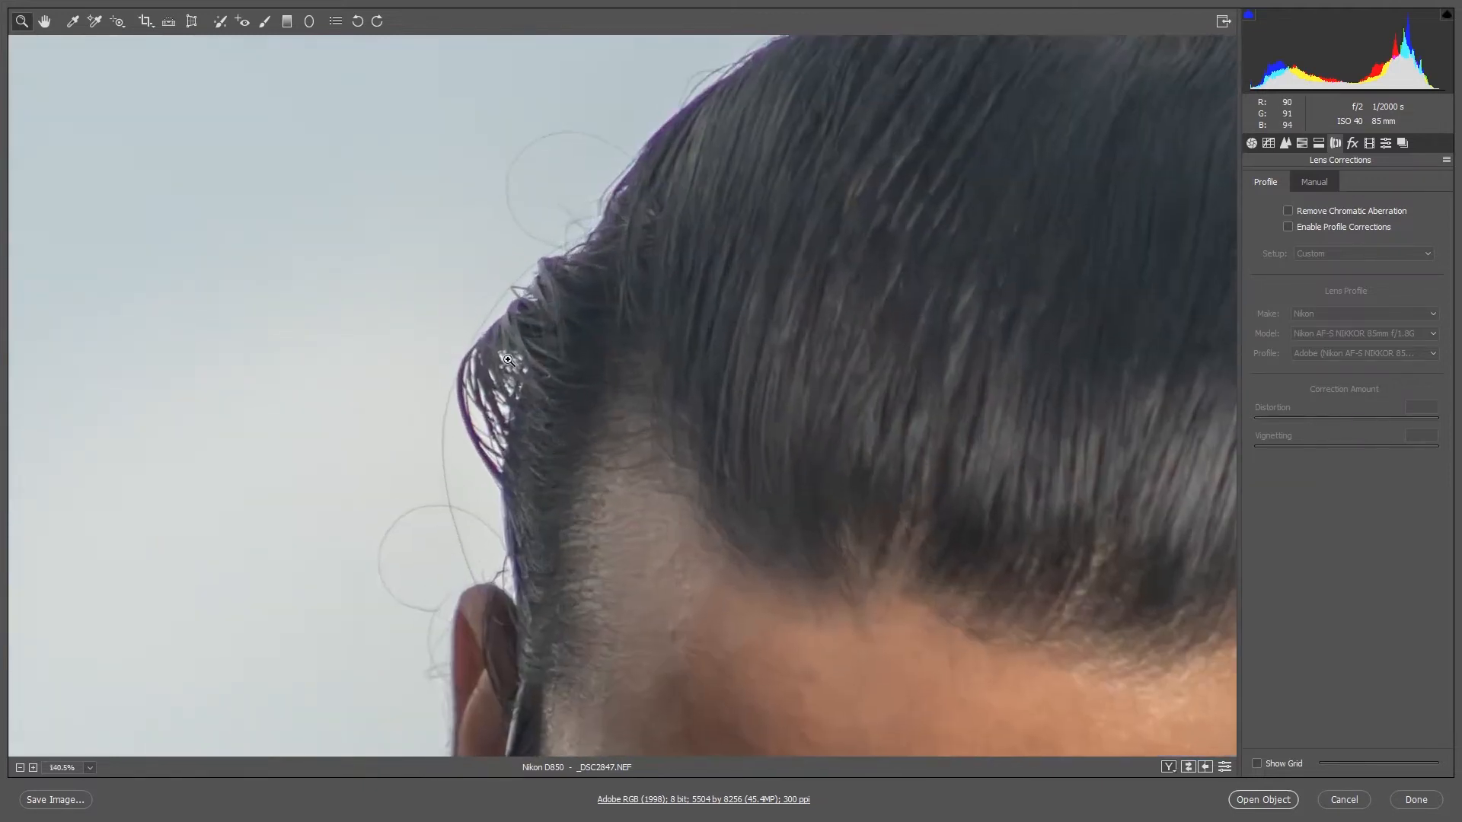
pyautogui.moveTo(912, 392); pyautogui.dragTo(866, 380)
pyautogui.moveTo(837, 177); pyautogui.dragTo(859, 200)
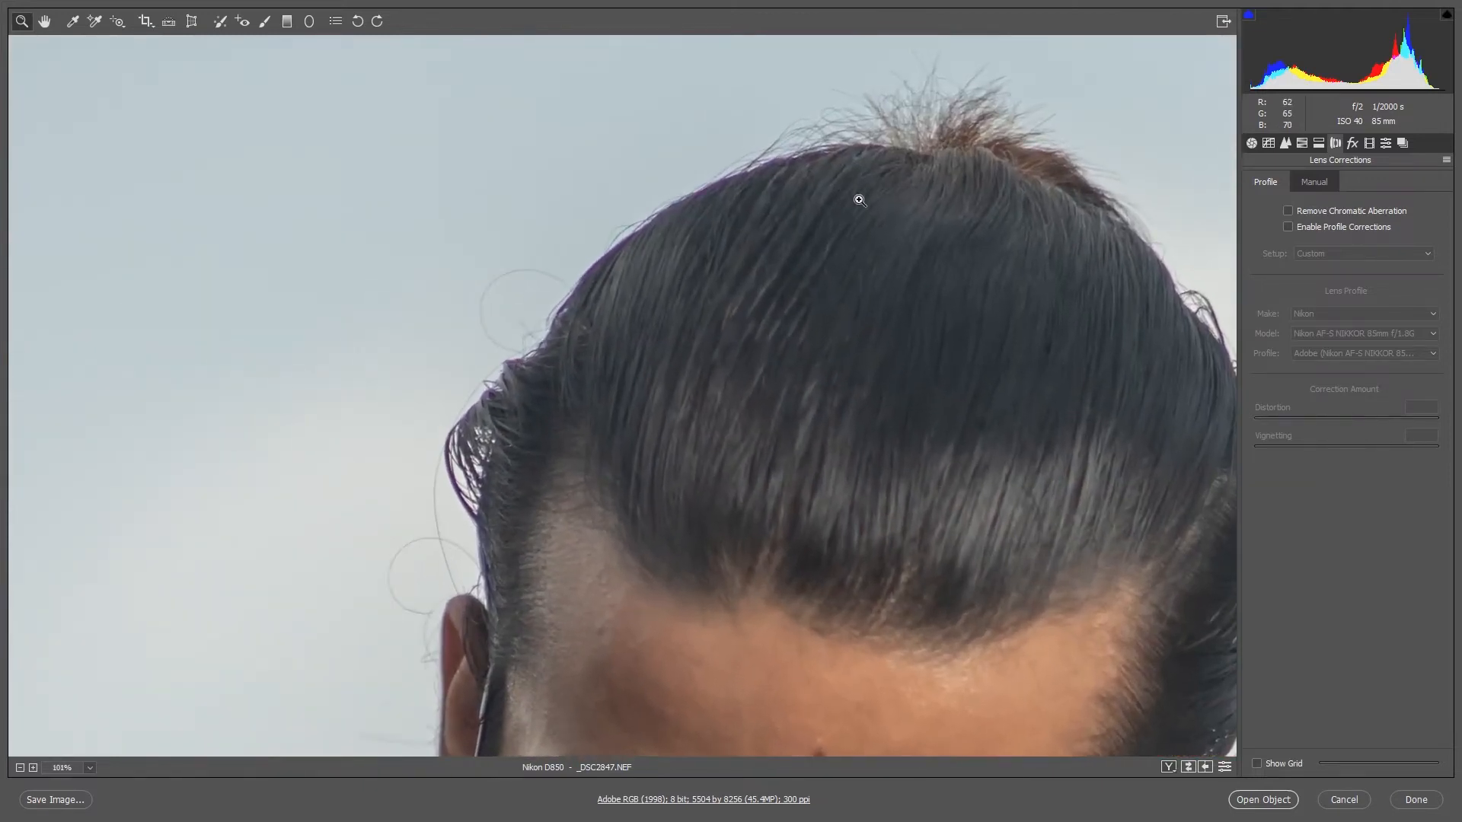
pyautogui.click(1287, 212)
# - Examine the outlines of the hair, sunglasses and raised hand for remaining colour fringing
pyautogui.moveTo(488, 290); pyautogui.dragTo(424, 275)
pyautogui.moveTo(925, 440); pyautogui.dragTo(1004, 430)
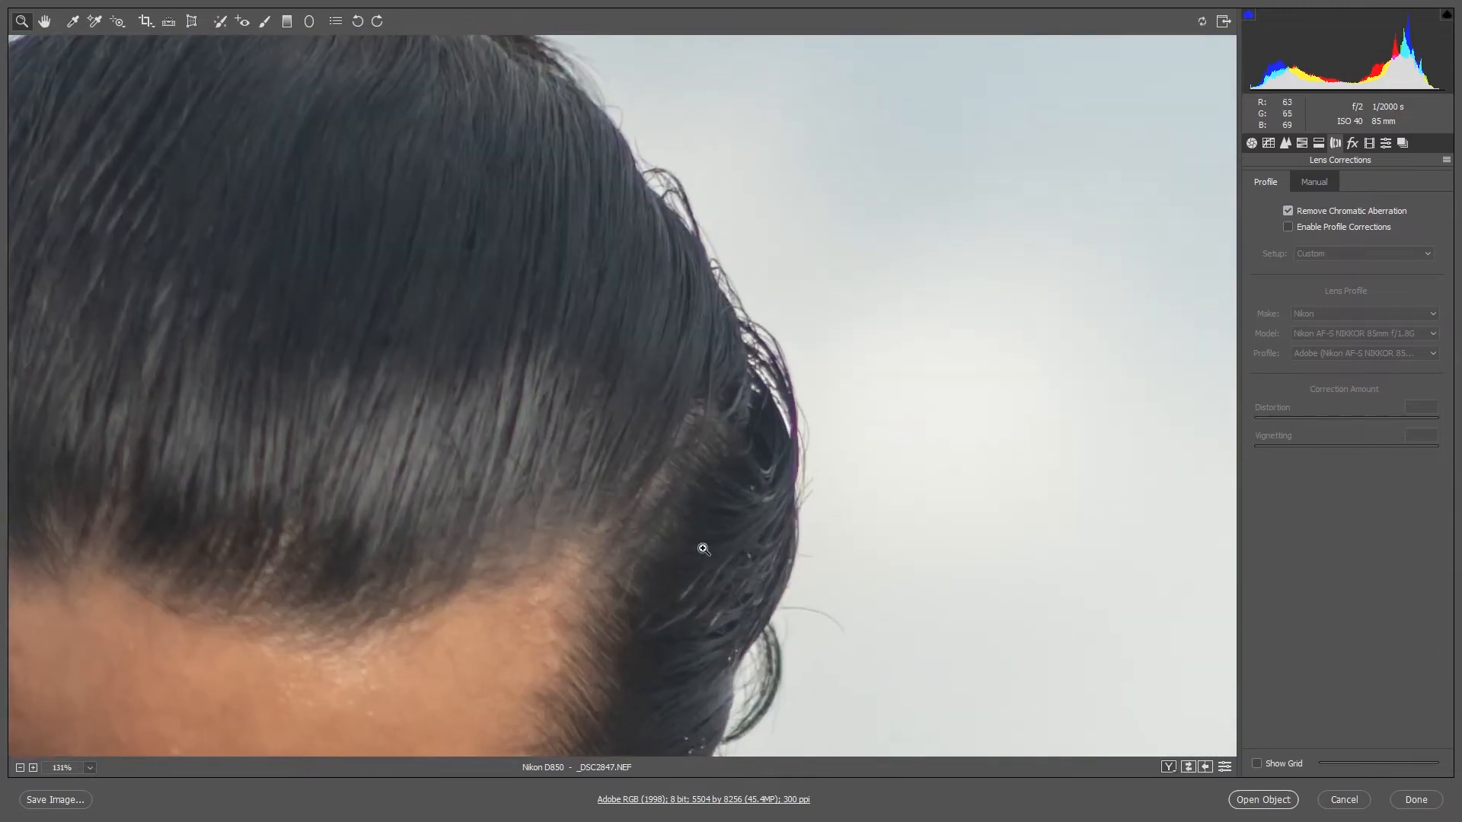
pyautogui.moveTo(845, 450); pyautogui.dragTo(792, 443)
pyautogui.scroll(-3, 791, 442)
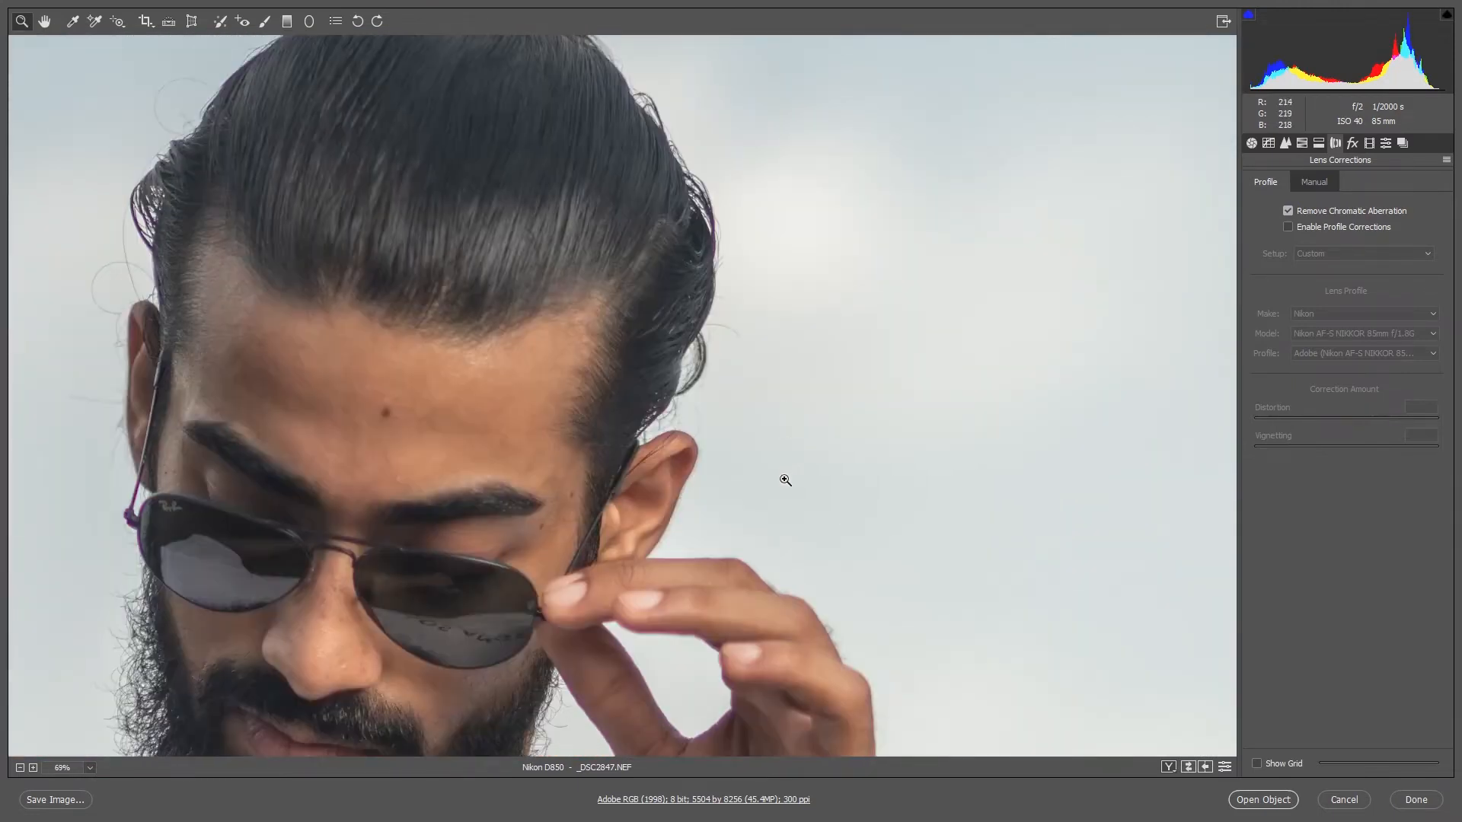
pyautogui.moveTo(728, 651); pyautogui.dragTo(766, 642)
pyautogui.scroll(-2, 697, 583)
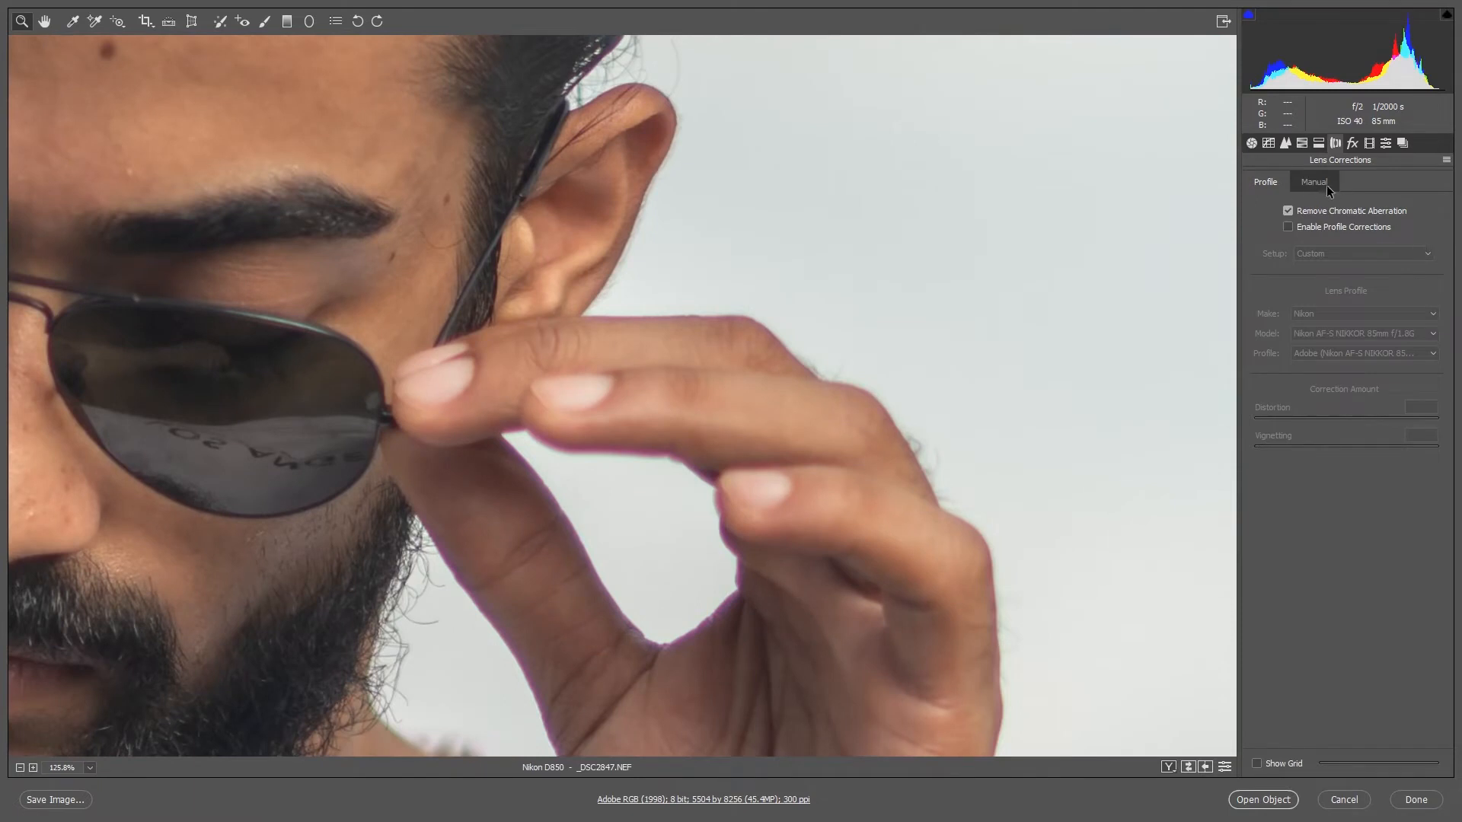
pyautogui.moveTo(843, 263); pyautogui.dragTo(403, 339)
pyautogui.moveTo(644, 129); pyautogui.dragTo(636, 541)
pyautogui.scroll(-3, 636, 541)
pyautogui.moveTo(594, 434); pyautogui.dragTo(665, 445)
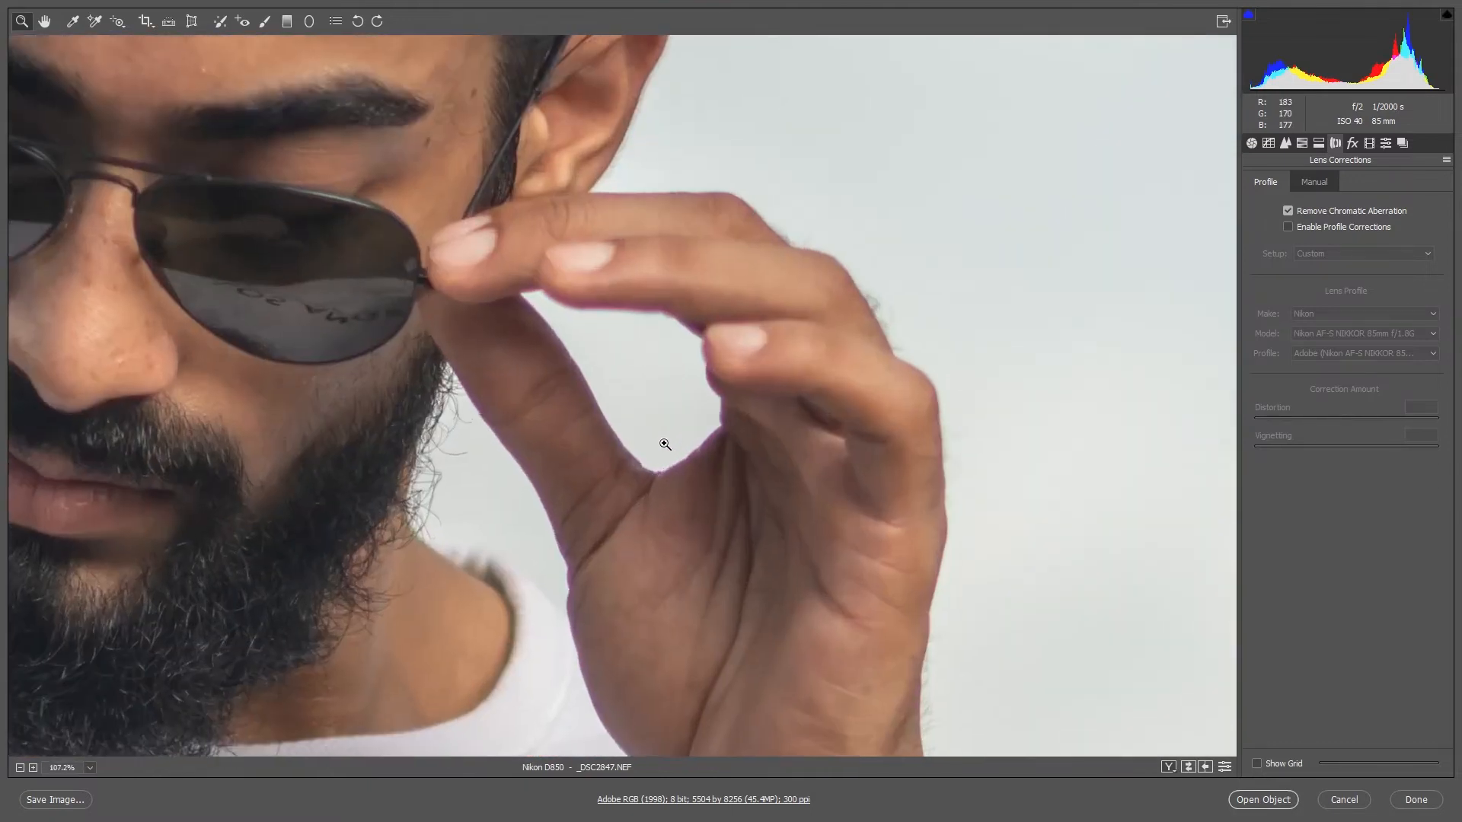
# - Open the manual lens corrections and examine the sunglasses frame and hair outline up close for purple fringing
pyautogui.click(1315, 184)
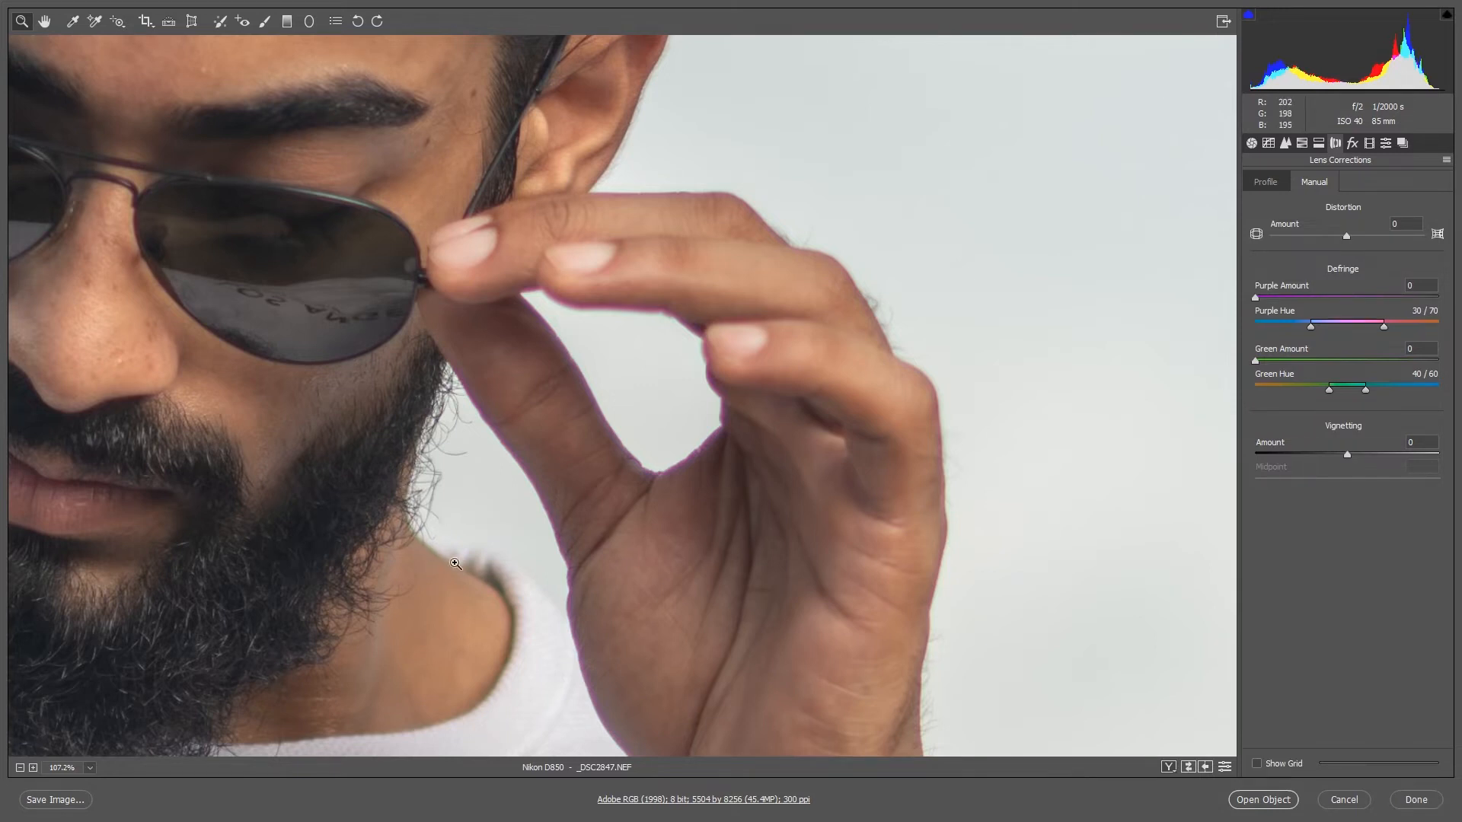
pyautogui.scroll(-2, 499, 456)
pyautogui.scroll(2, 498, 457)
pyautogui.scroll(-3, 684, 240)
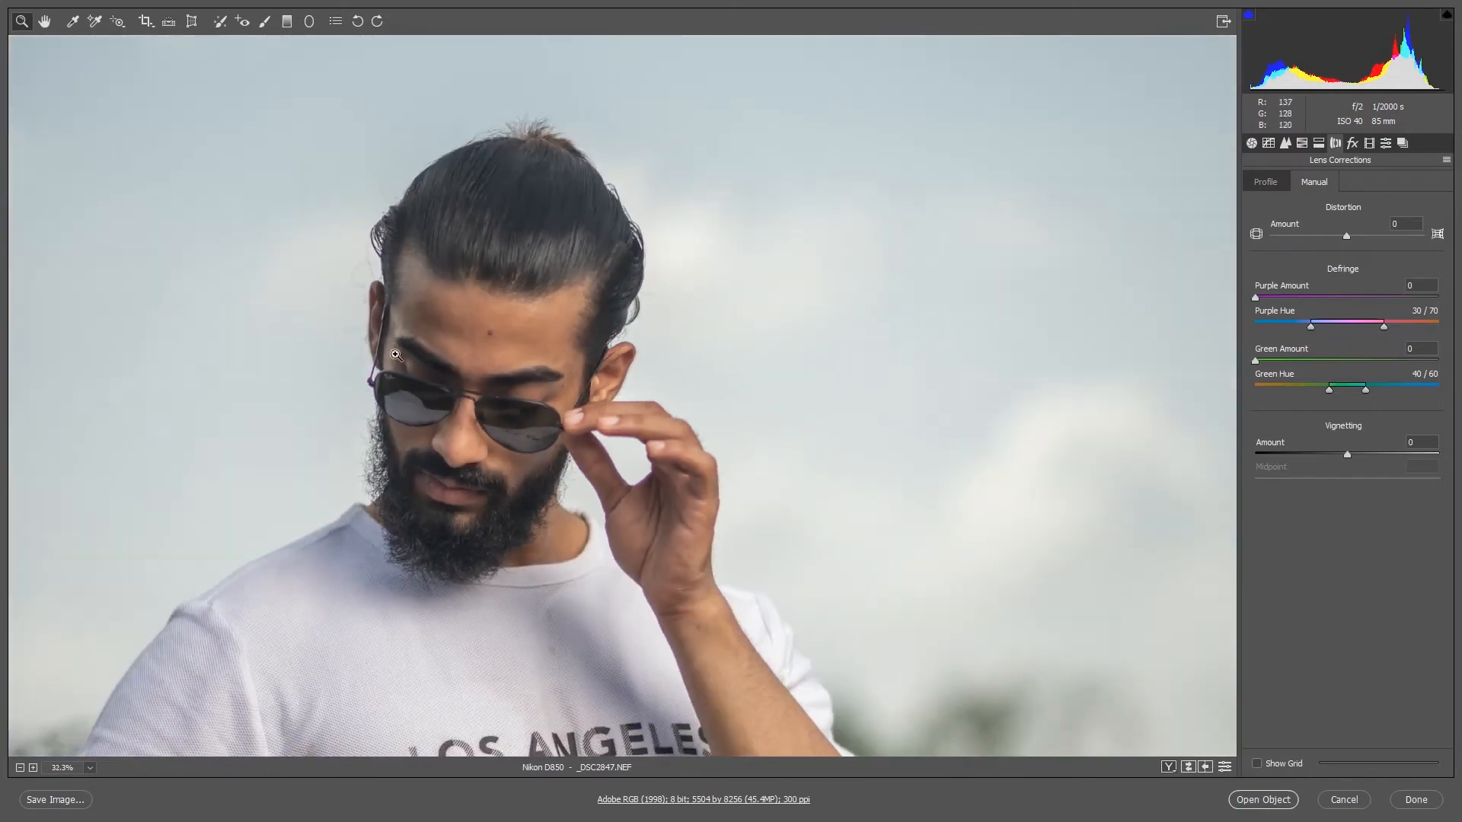
pyautogui.scroll(4, 370, 413)
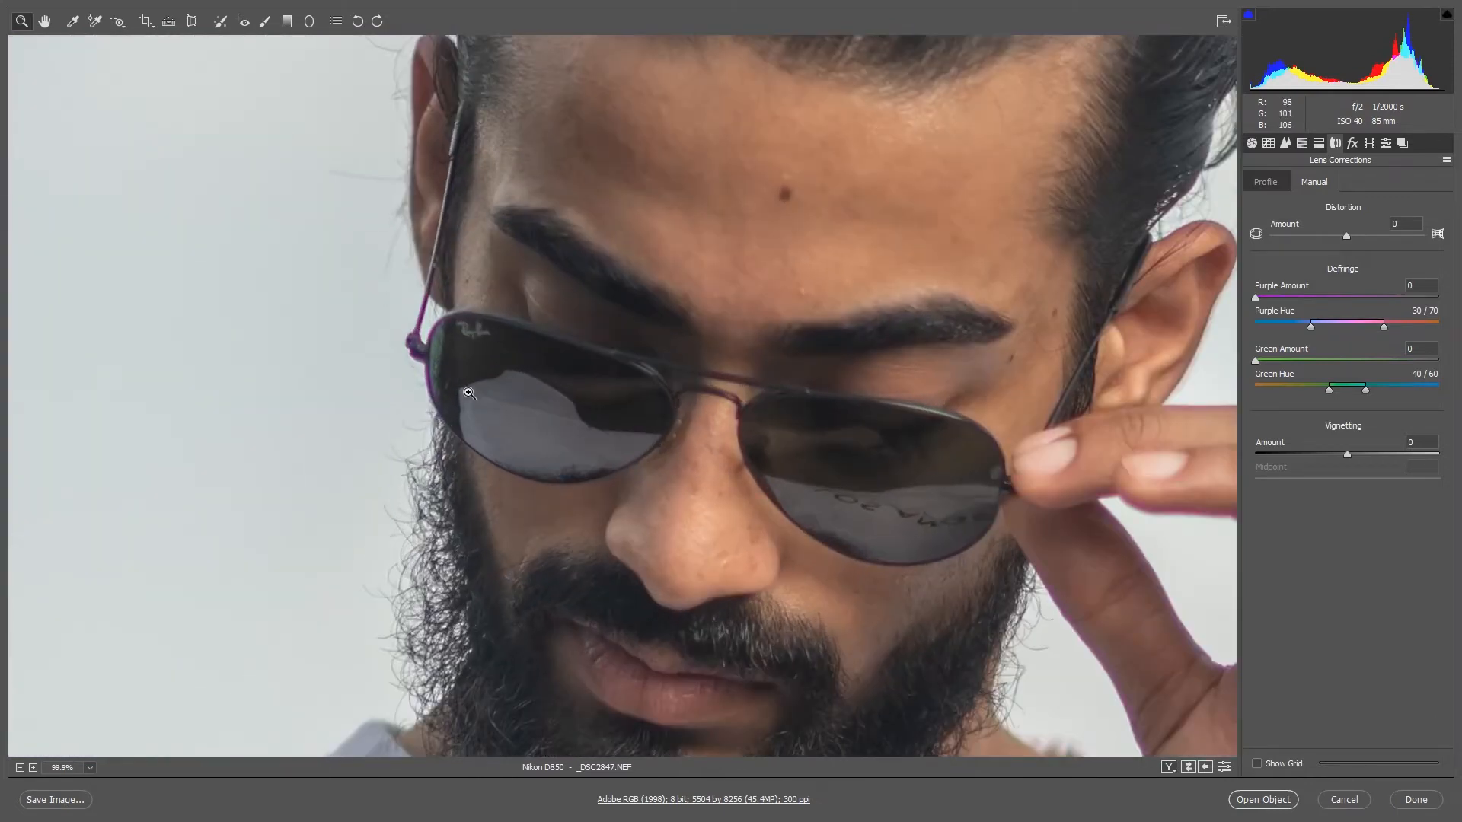
pyautogui.scroll(-1, 369, 369)
pyautogui.scroll(5, 369, 368)
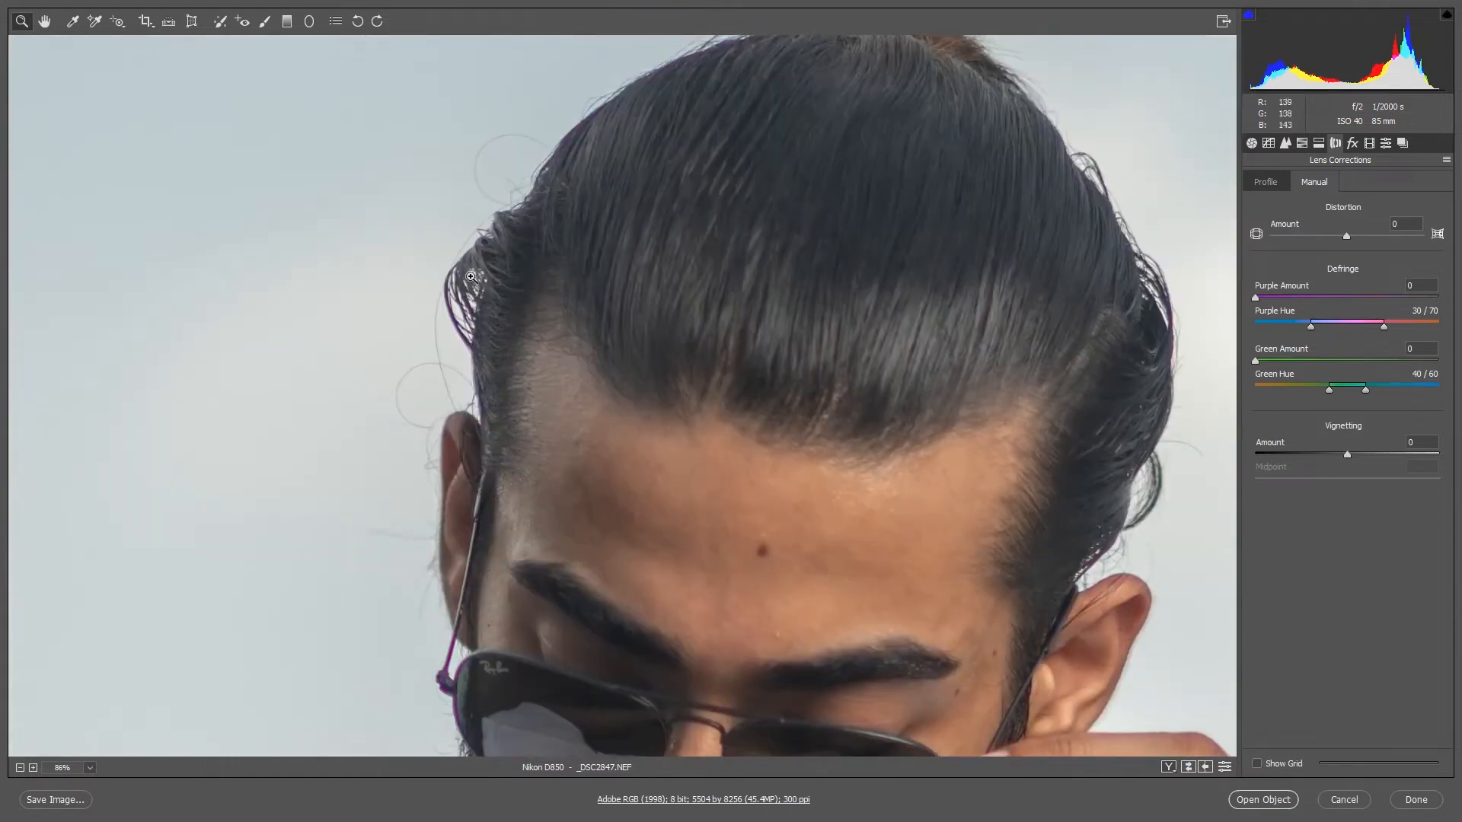
pyautogui.scroll(2, 464, 291)
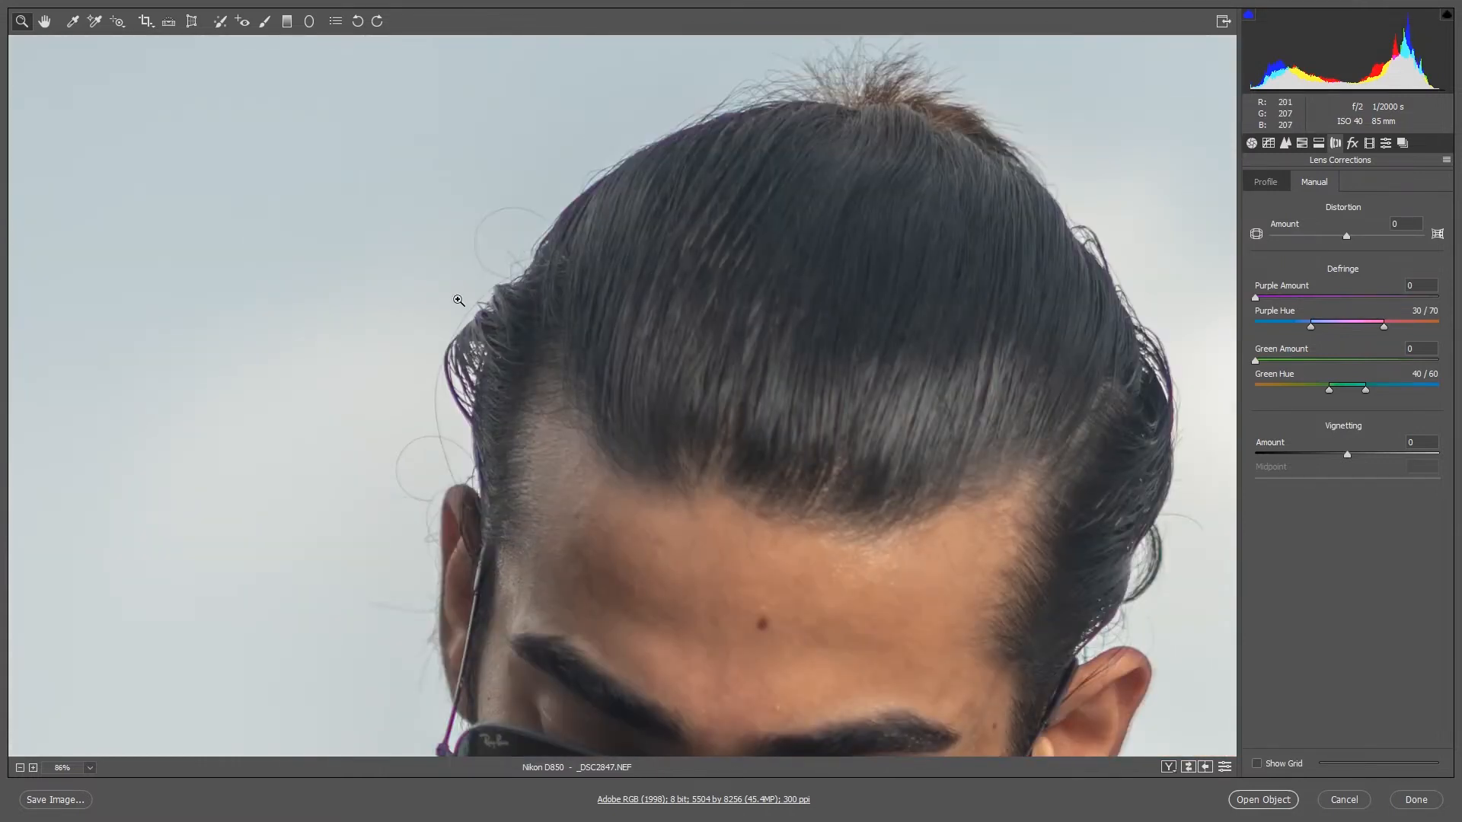
pyautogui.scroll(3, 435, 312)
pyautogui.scroll(-2, 403, 327)
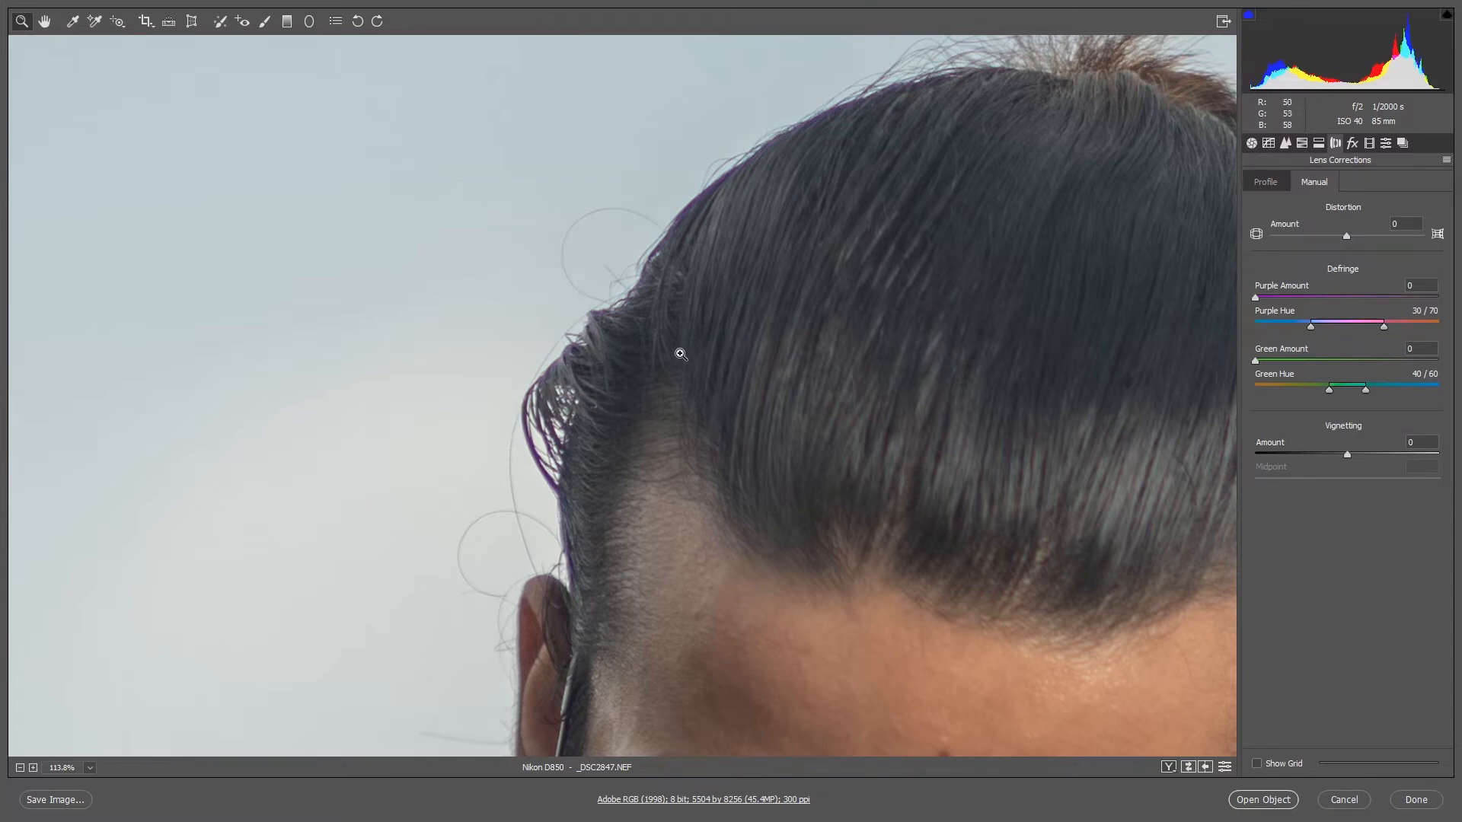
pyautogui.moveTo(571, 373); pyautogui.dragTo(619, 389)
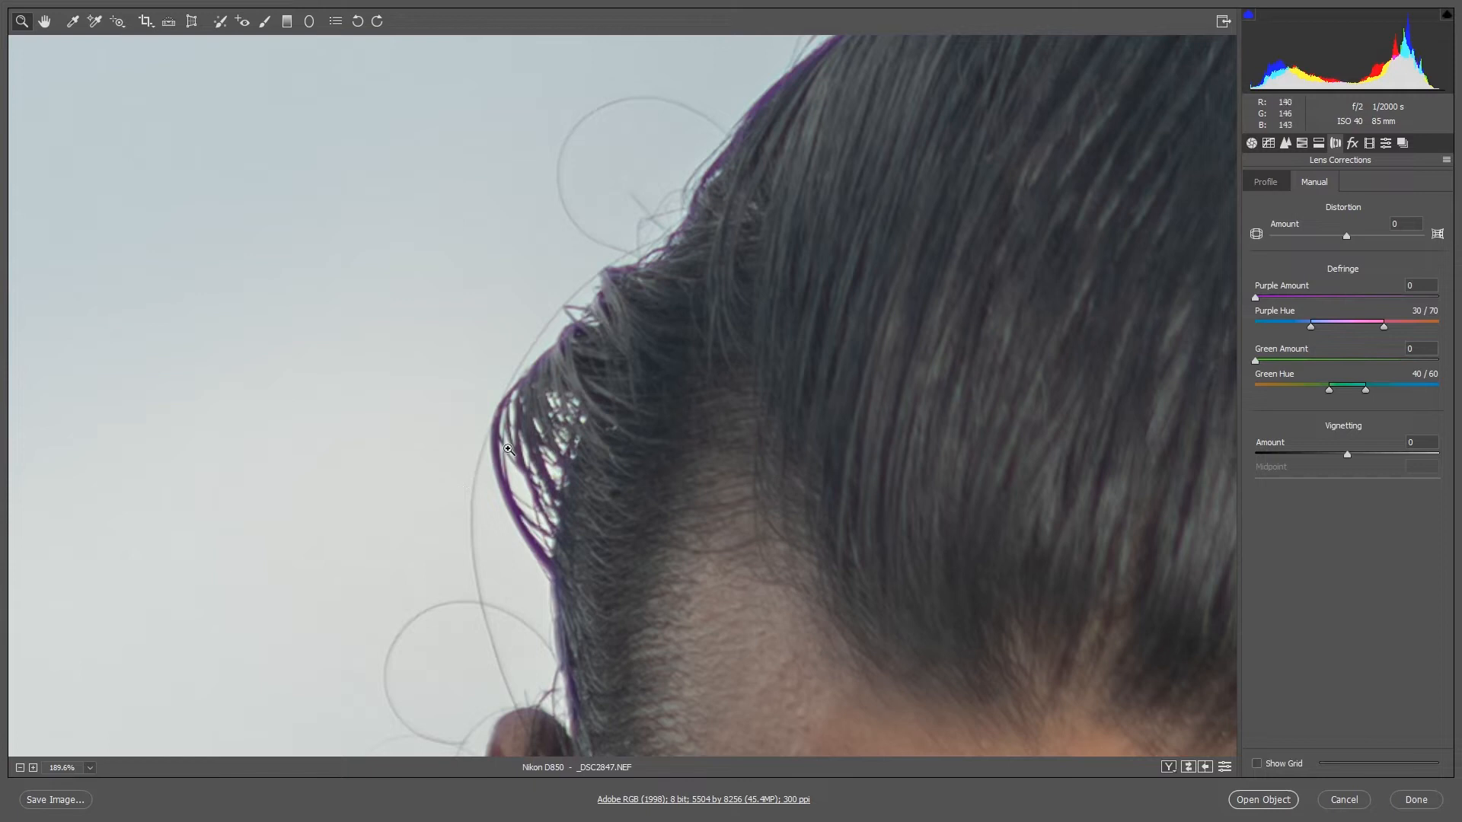
pyautogui.click(573, 363)
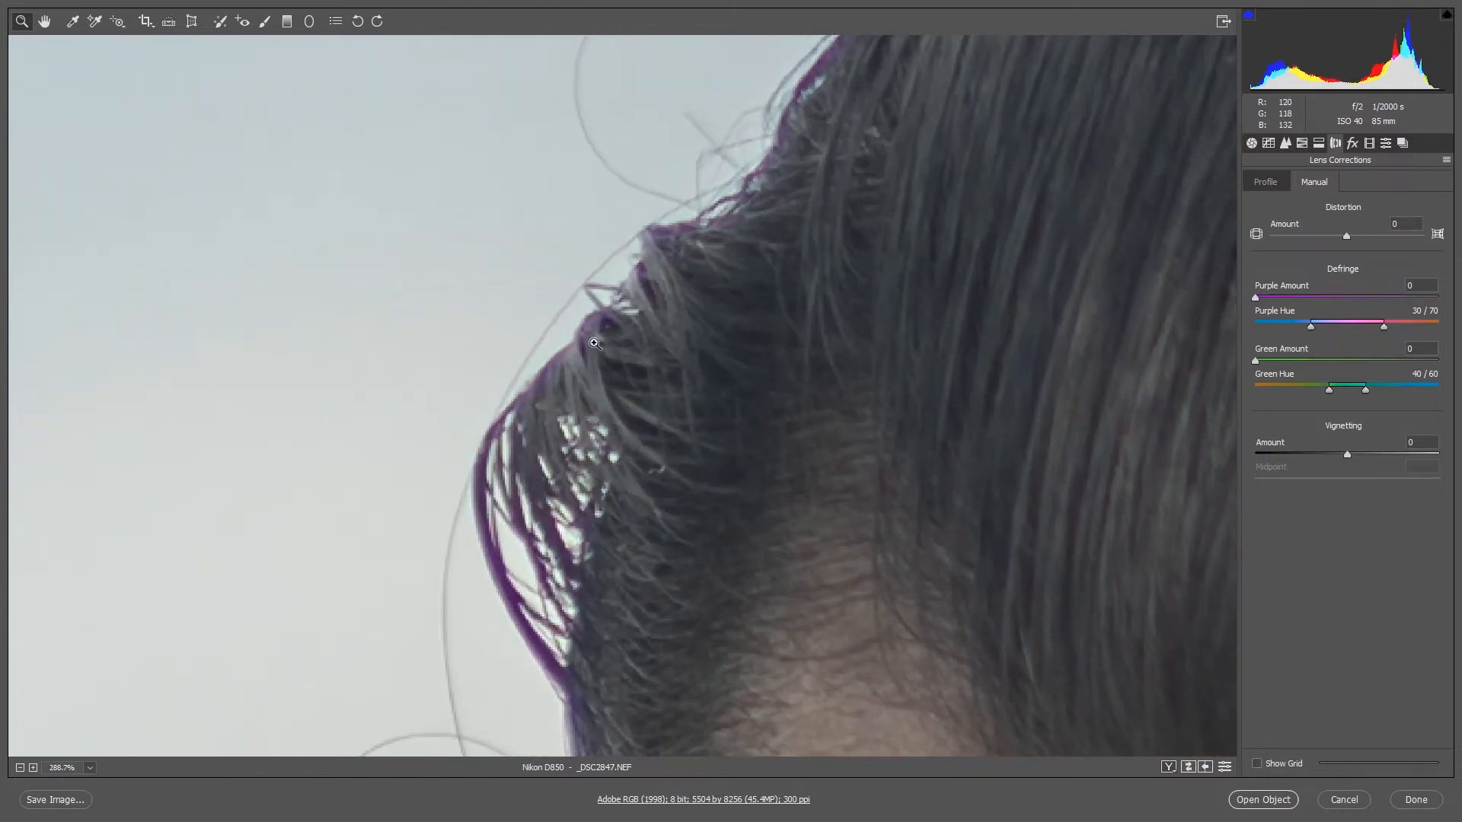
pyautogui.moveTo(564, 500); pyautogui.dragTo(506, 497)
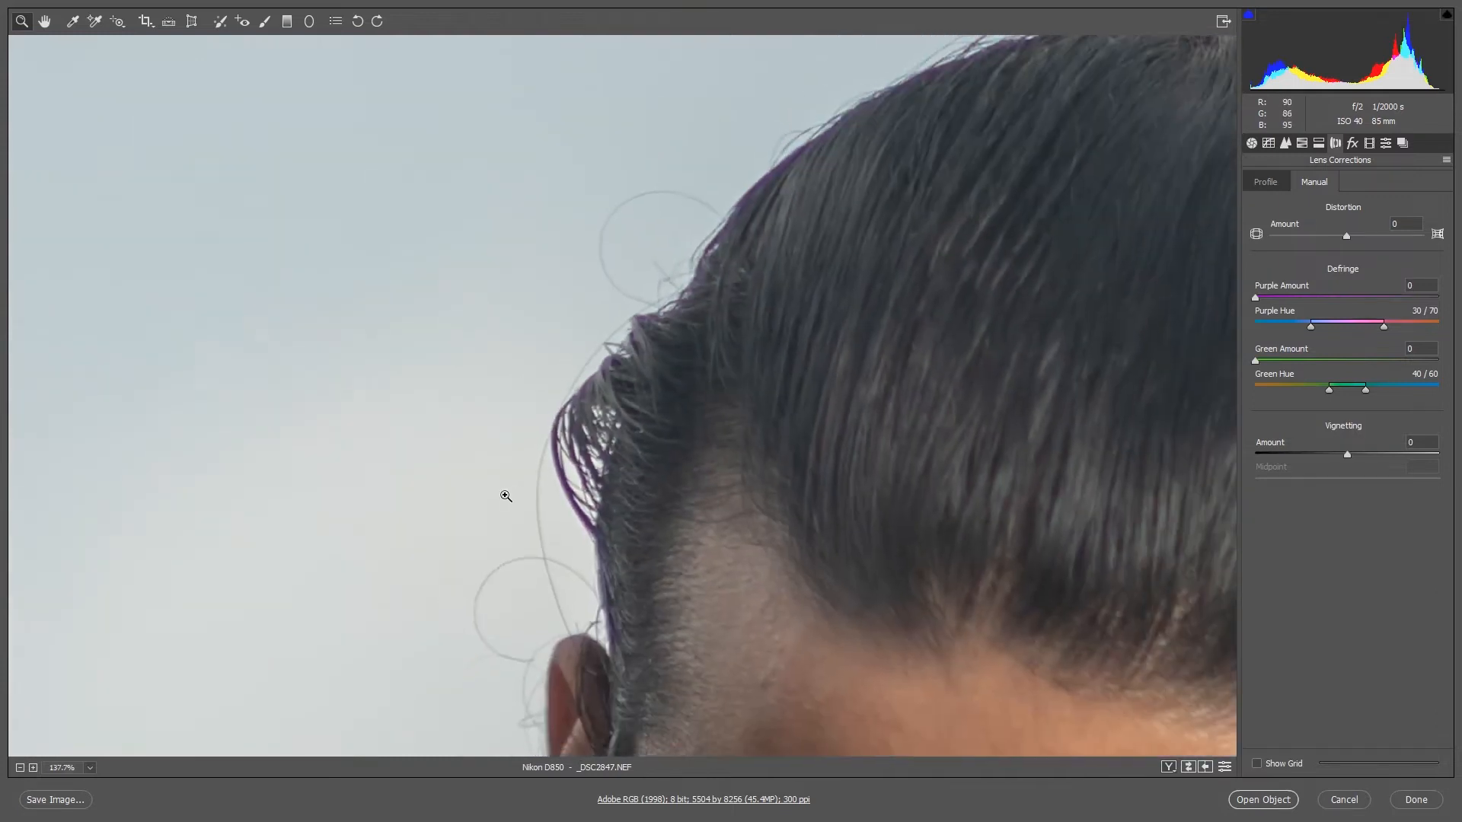
pyautogui.scroll(-4, 548, 510)
pyautogui.moveTo(620, 319); pyautogui.dragTo(679, 332)
pyautogui.moveTo(544, 373); pyautogui.dragTo(395, 366)
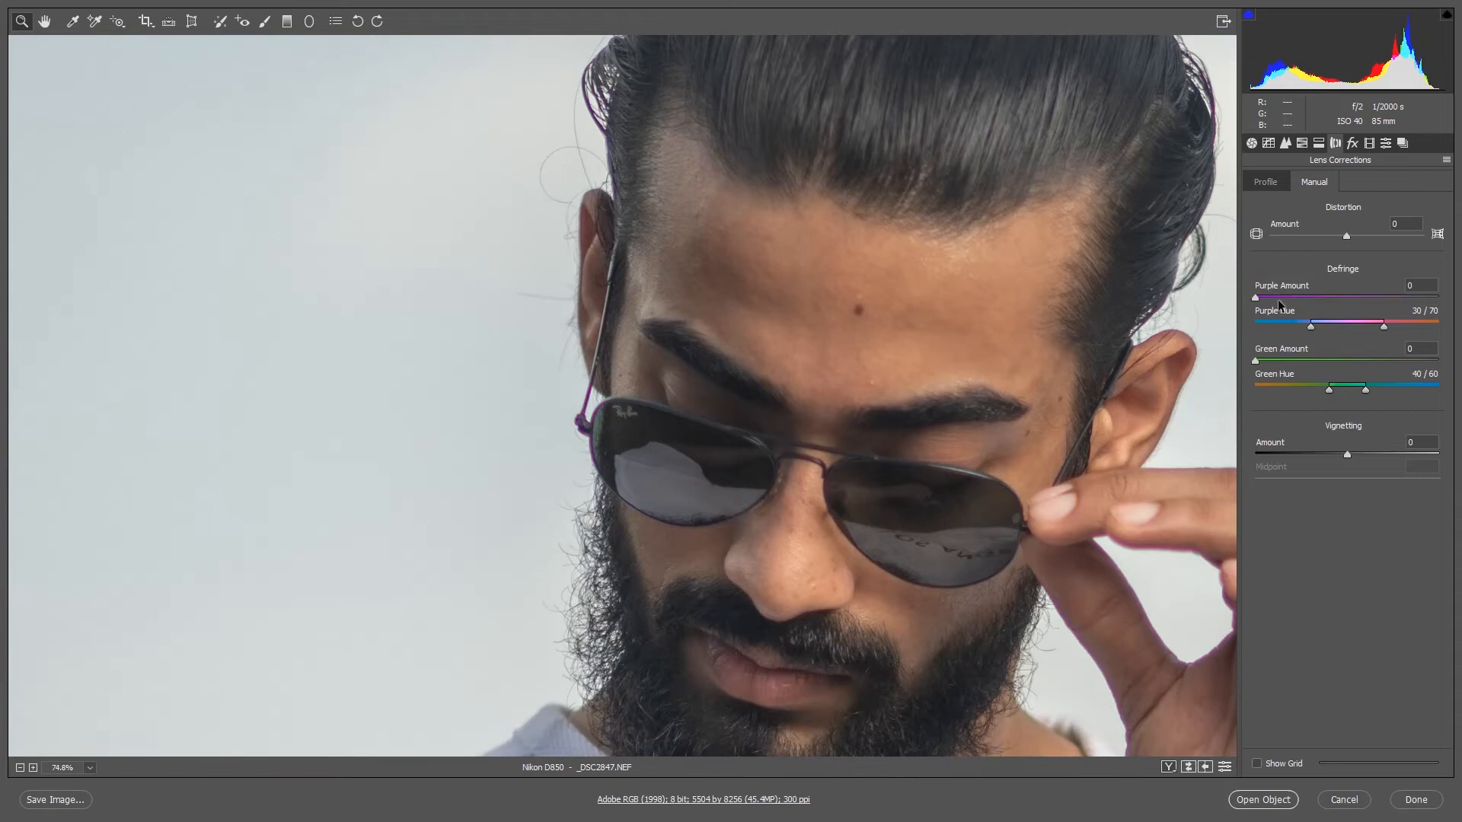
# - Examine the edges of the ear, fingers and raised hand for fringing and review the Remove Chromatic Aberration setting
pyautogui.moveTo(1211, 330); pyautogui.dragTo(935, 350)
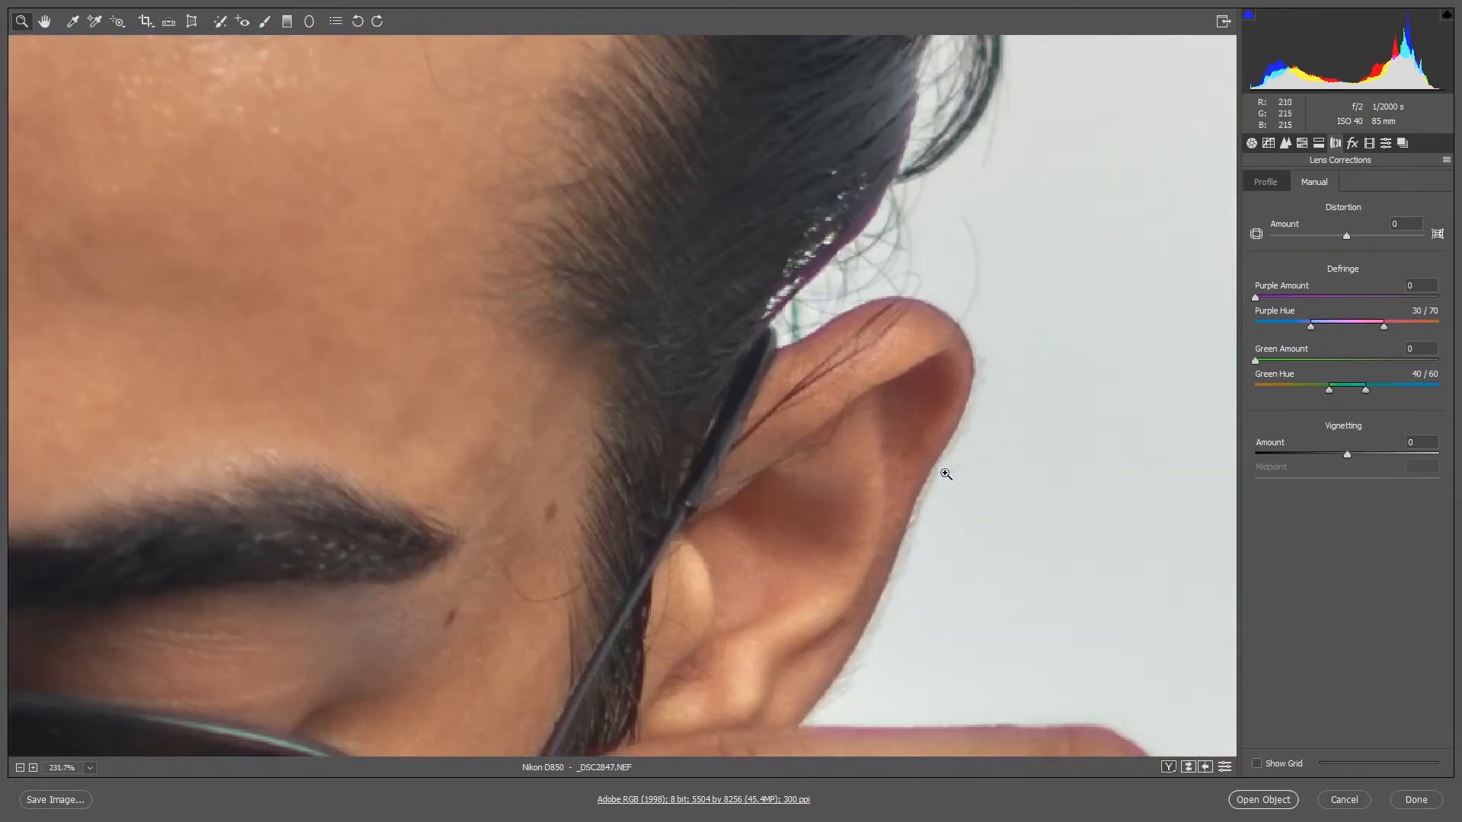
pyautogui.scroll(-3, 941, 470)
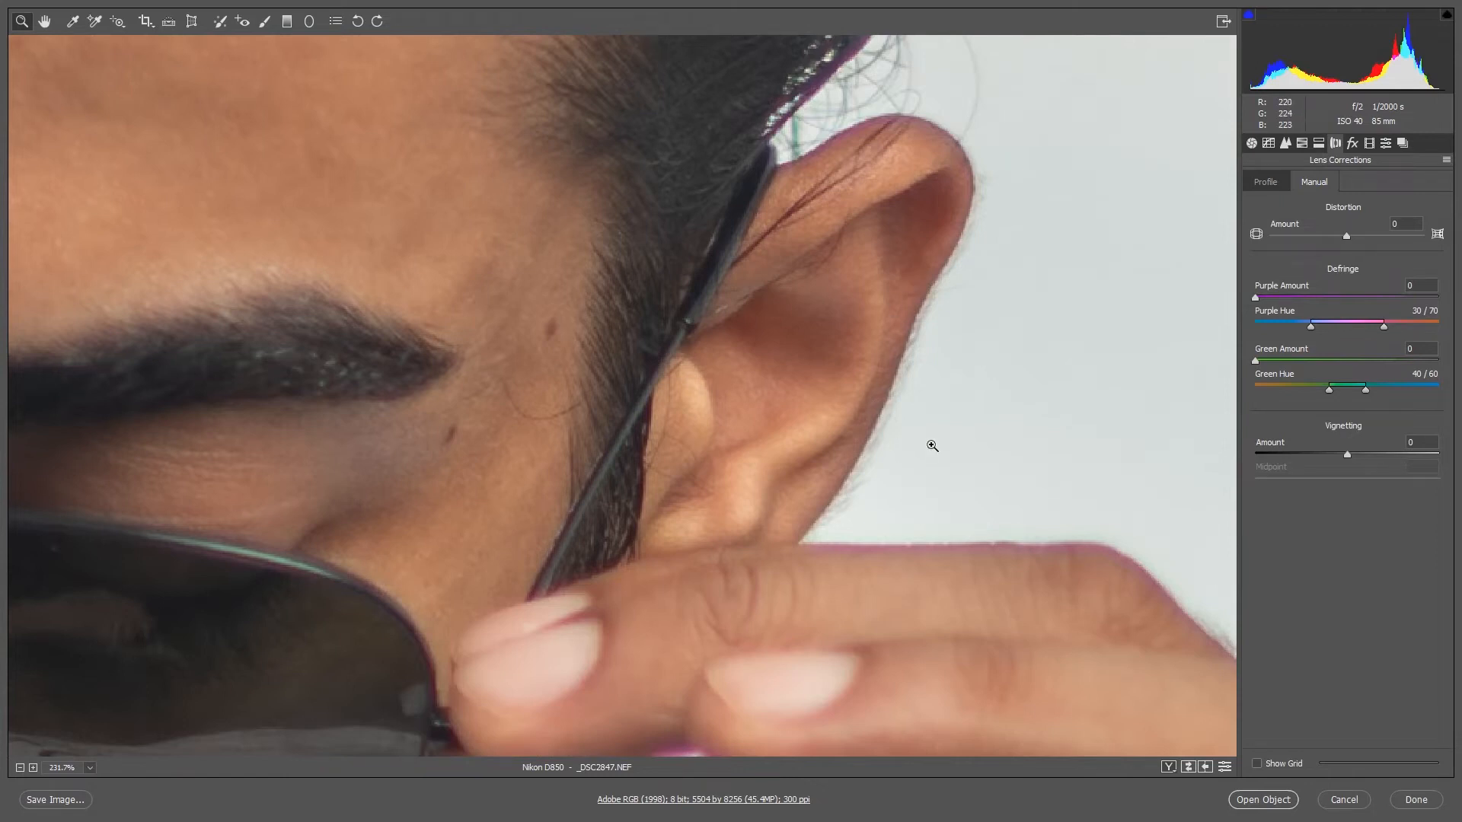
pyautogui.scroll(-6, 1020, 542)
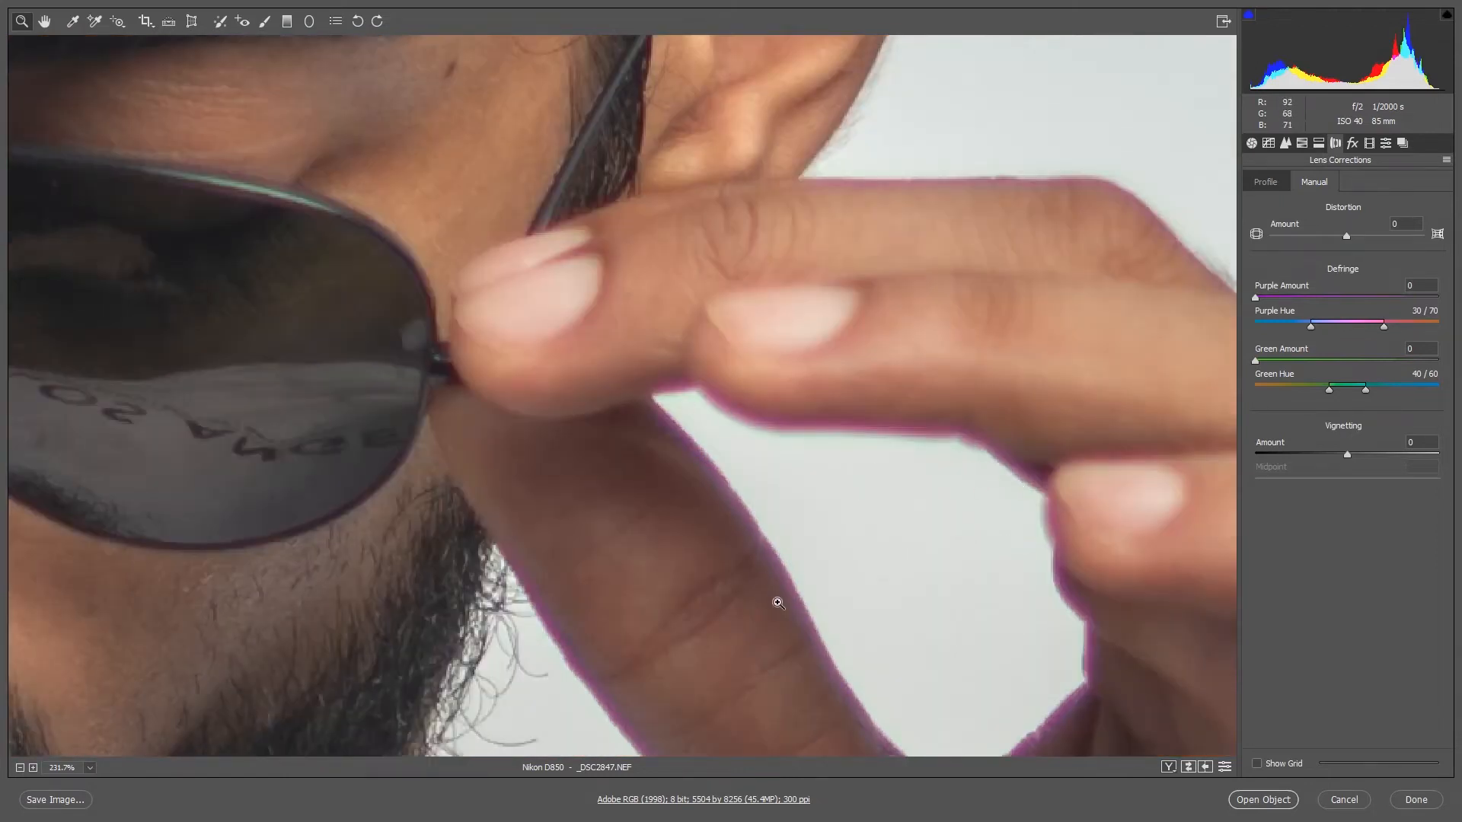
pyautogui.scroll(-5, 841, 447)
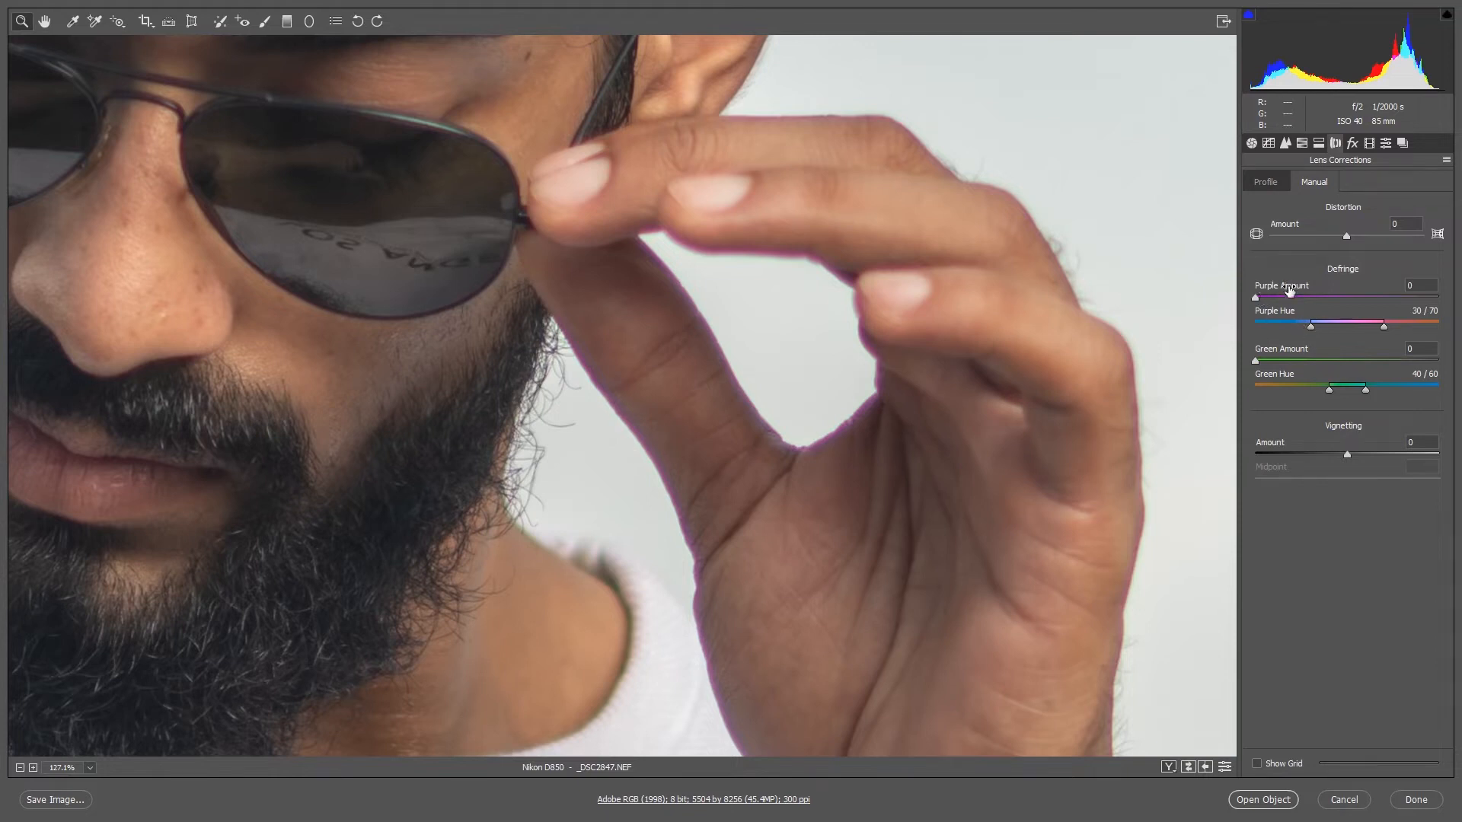
pyautogui.click(1267, 187)
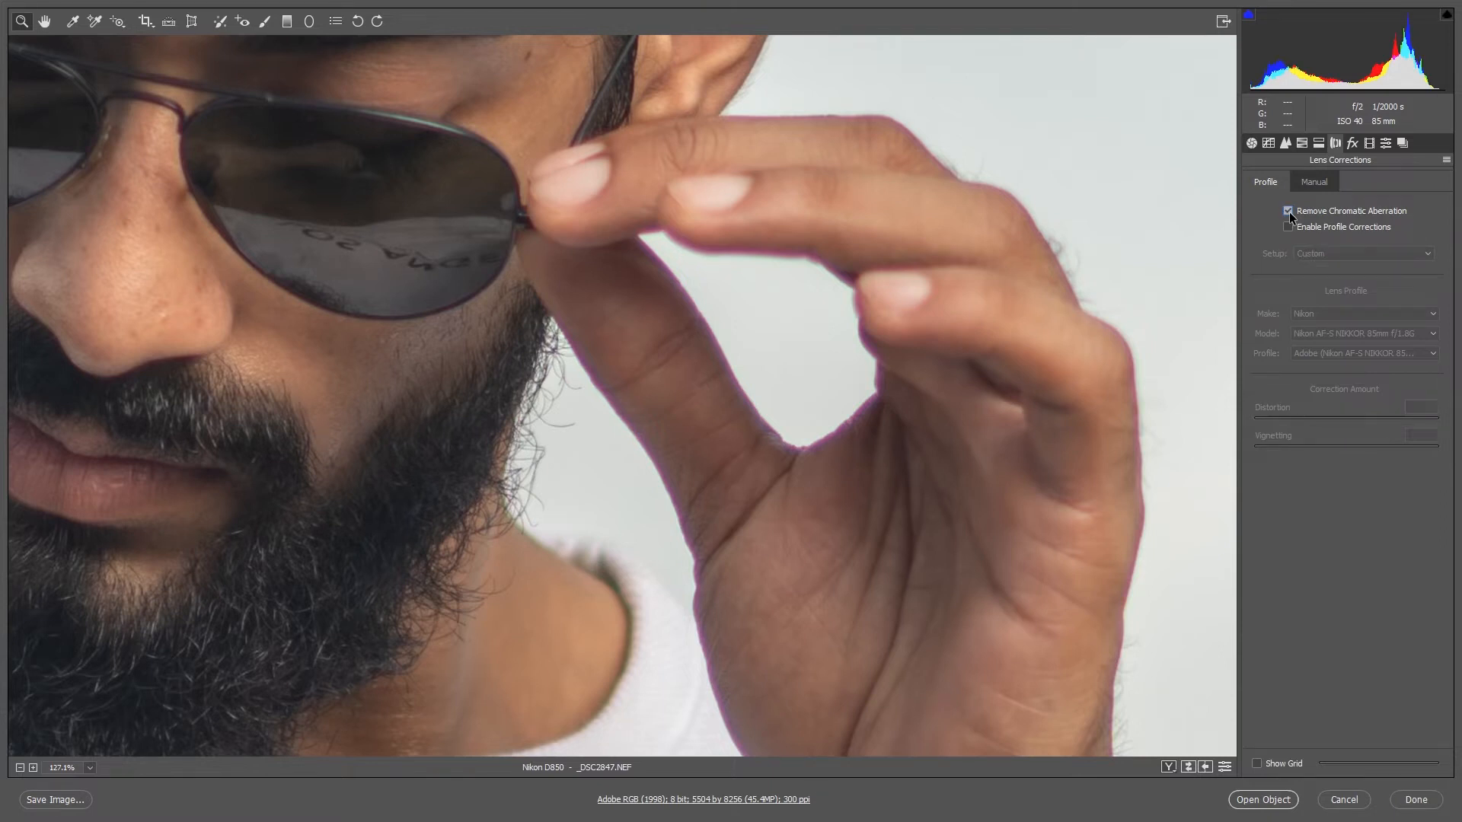
pyautogui.click(1320, 181)
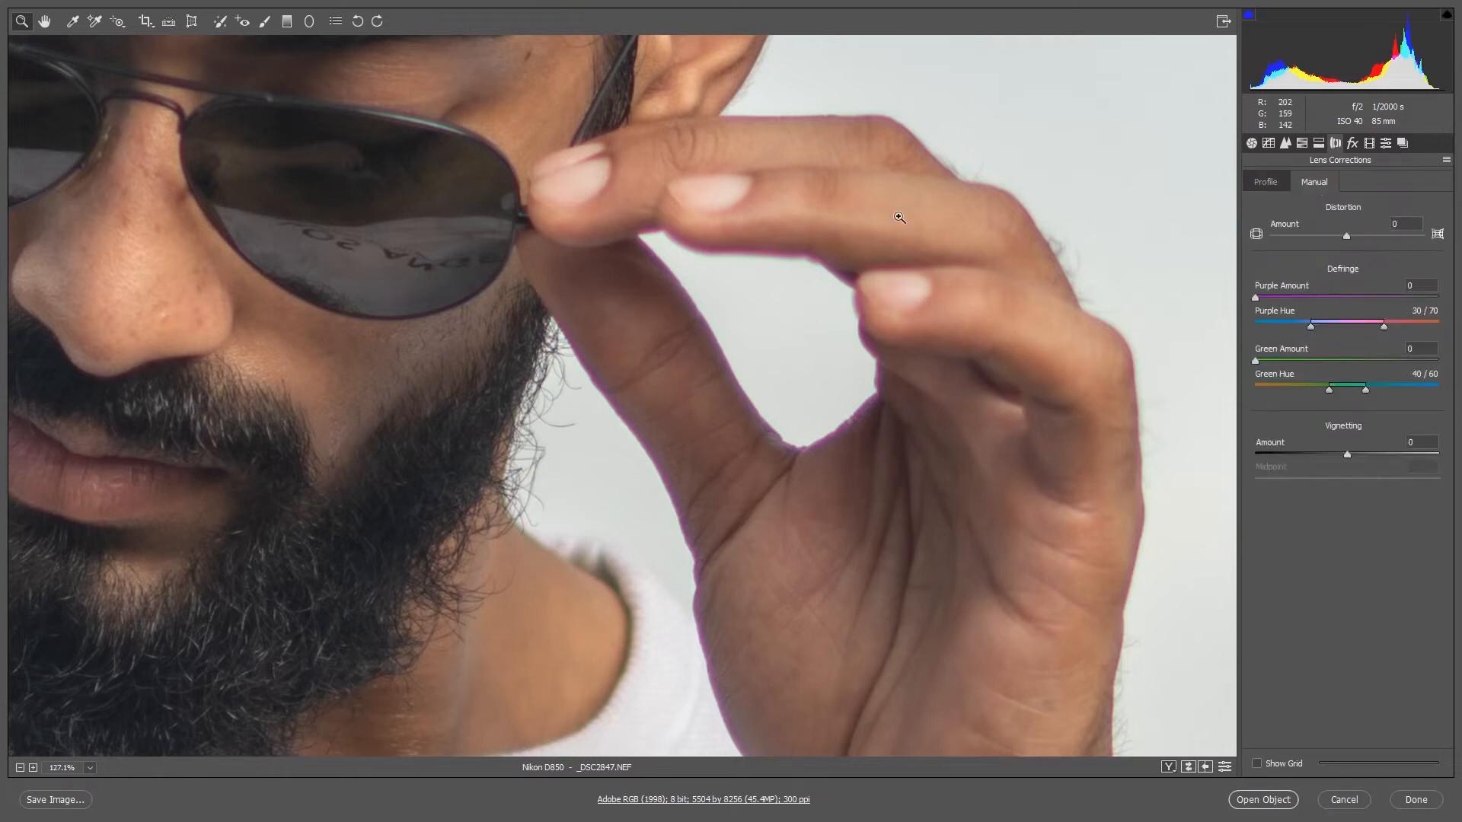
pyautogui.scroll(-4, 811, 217)
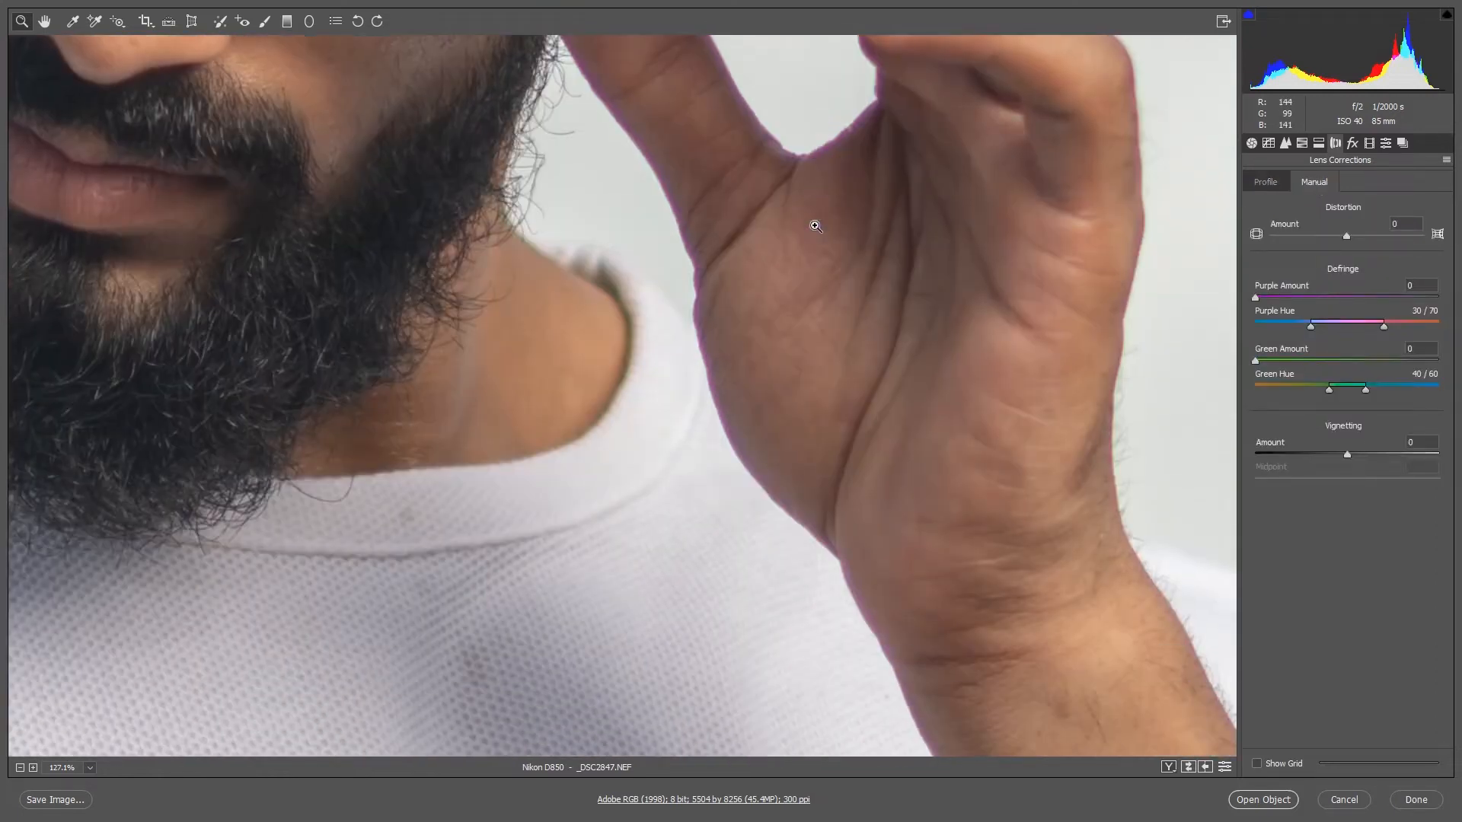
pyautogui.scroll(3, 893, 317)
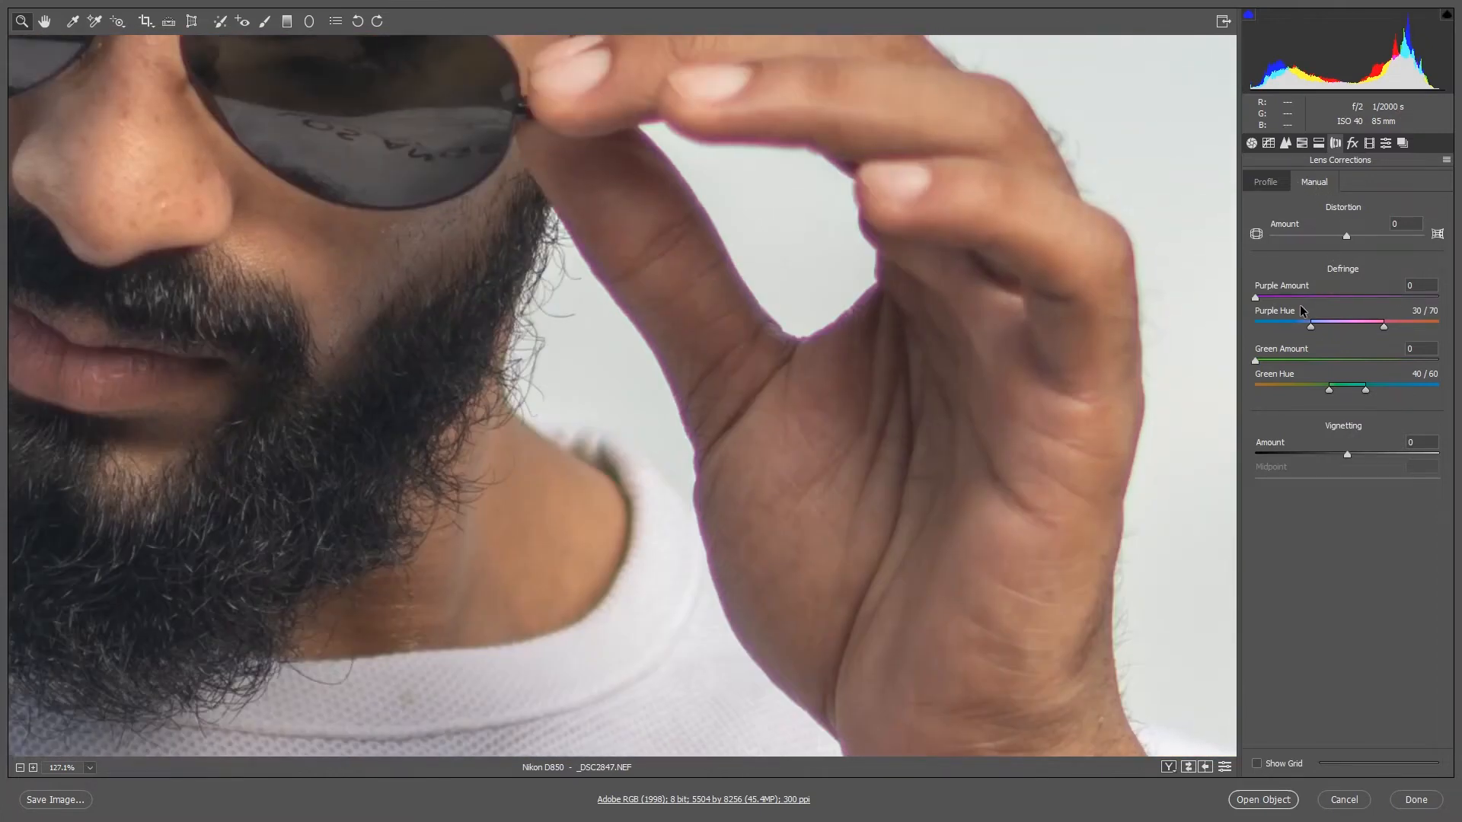
# - Set the defringe Purple Amount to 4 to remove the purple edges around the raised hand and fingers
pyautogui.moveTo(1259, 299); pyautogui.dragTo(1291, 295)
pyautogui.scroll(5, 643, 304)
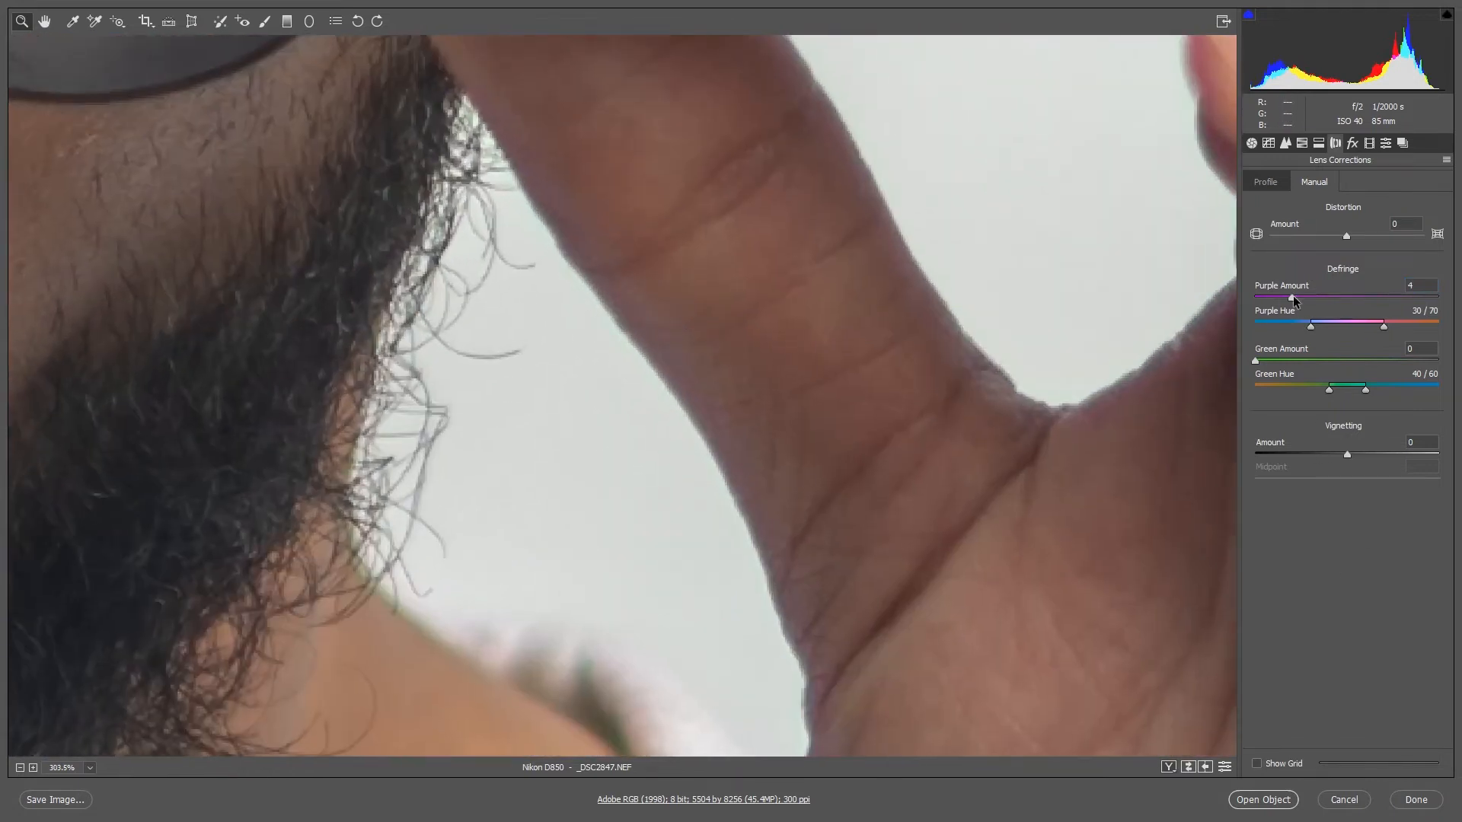
pyautogui.moveTo(1389, 313); pyautogui.dragTo(1309, 315)
pyautogui.moveTo(1109, 352); pyautogui.dragTo(671, 350)
pyautogui.moveTo(689, 461); pyautogui.dragTo(788, 422)
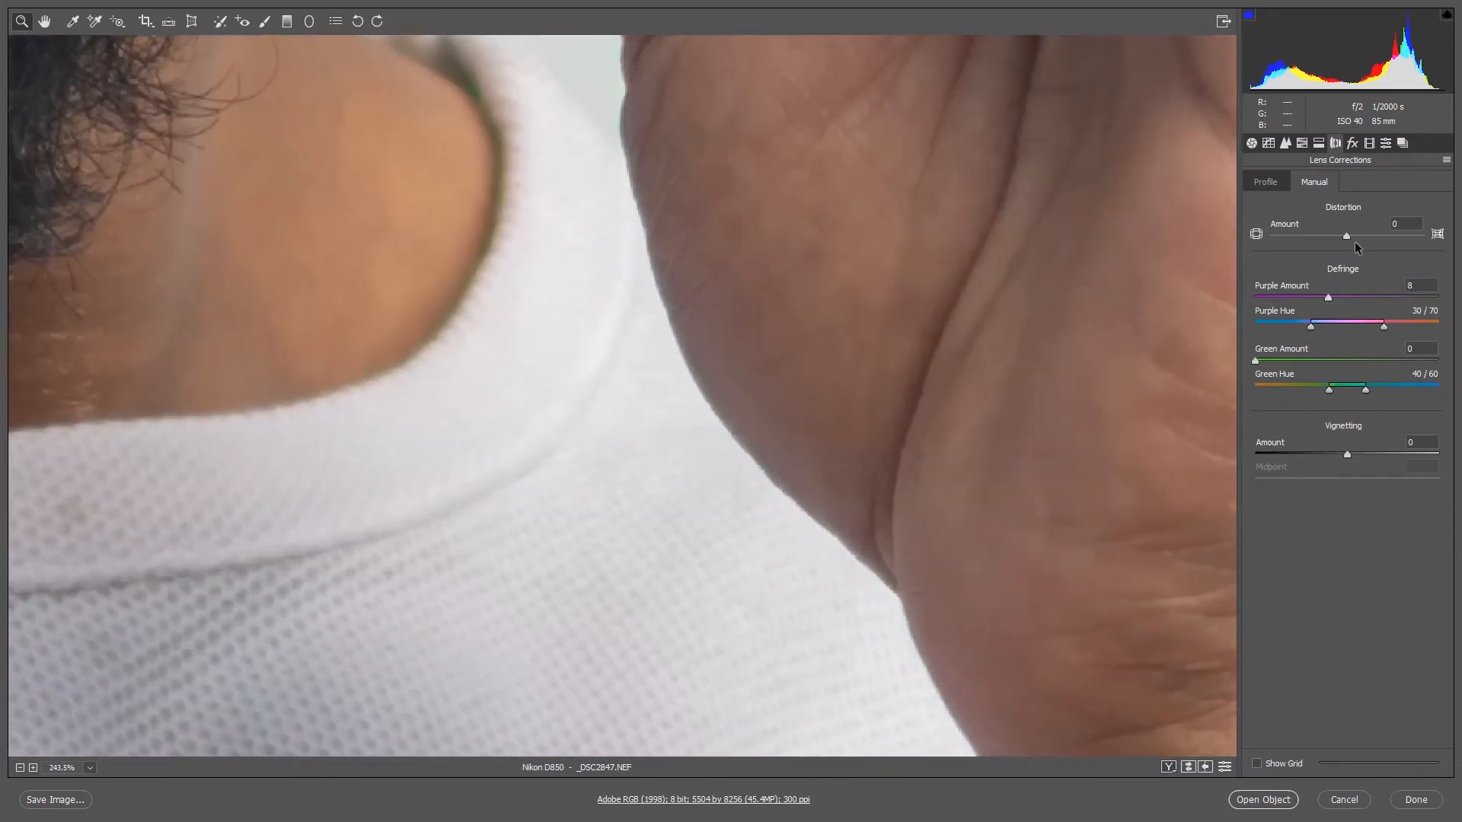
pyautogui.moveTo(1304, 297); pyautogui.dragTo(1291, 297)
pyautogui.moveTo(733, 290); pyautogui.dragTo(697, 444)
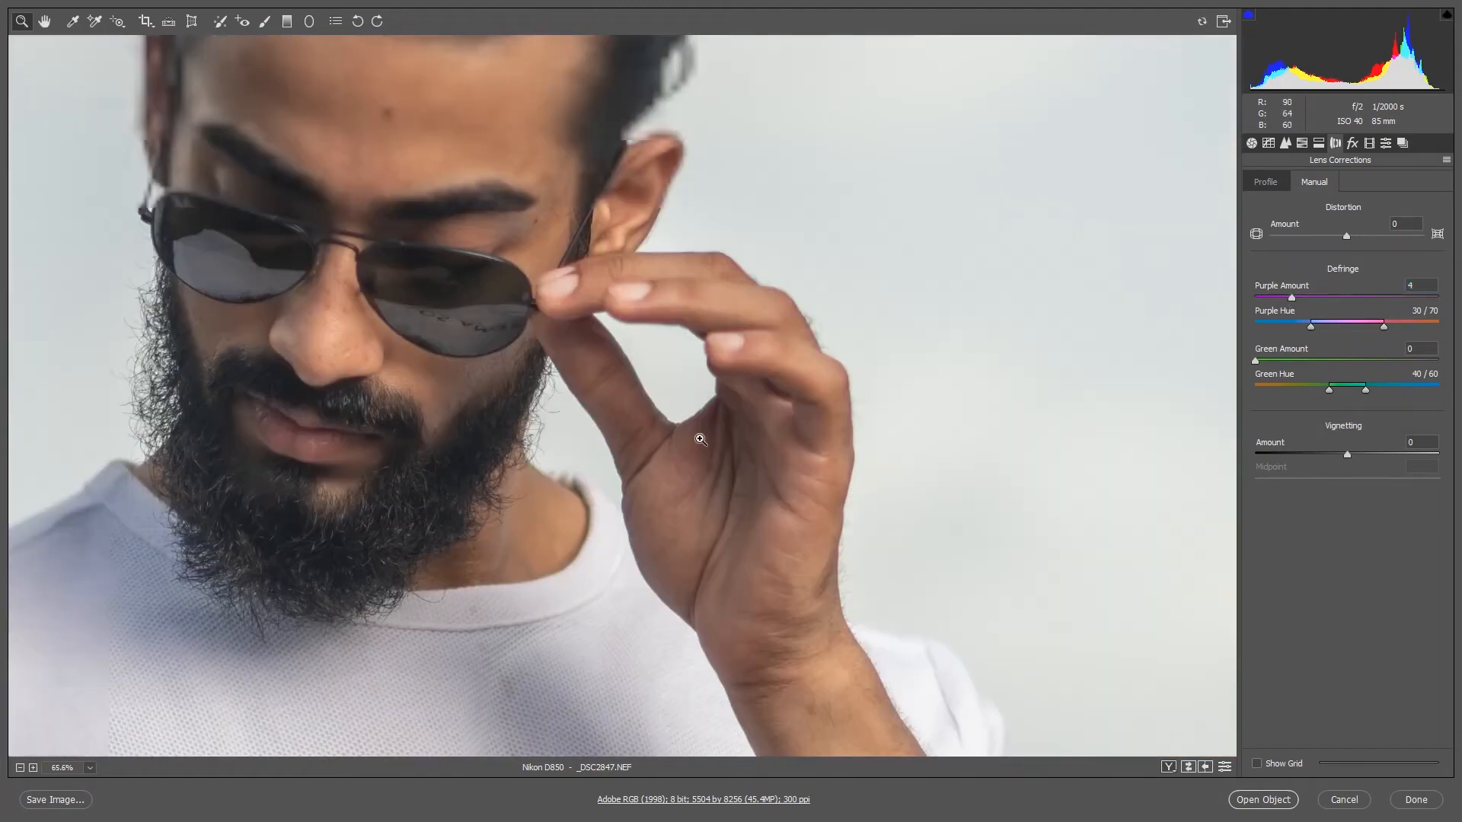
# - Widen the defringe Purple Hue range to 21 / 77 to cover the remaining fringing on the fingers
pyautogui.moveTo(781, 272); pyautogui.dragTo(879, 321)
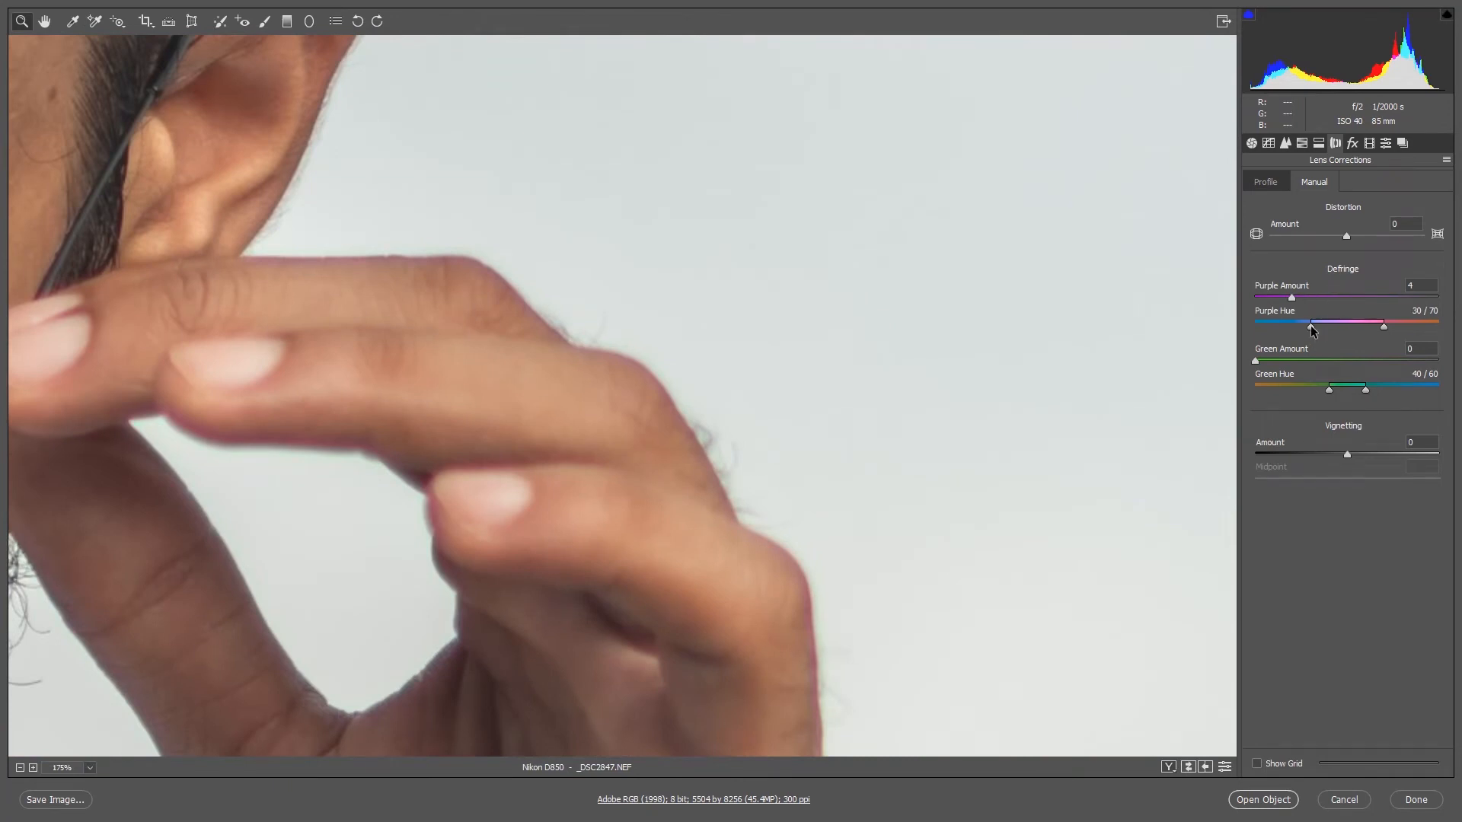
pyautogui.moveTo(1309, 329); pyautogui.dragTo(1294, 329)
pyautogui.moveTo(1400, 324); pyautogui.dragTo(1396, 324)
# - Compare the hair outline with and without the lens corrections and inspect the face, arm and T-shirt edges
pyautogui.moveTo(791, 293); pyautogui.dragTo(463, 288)
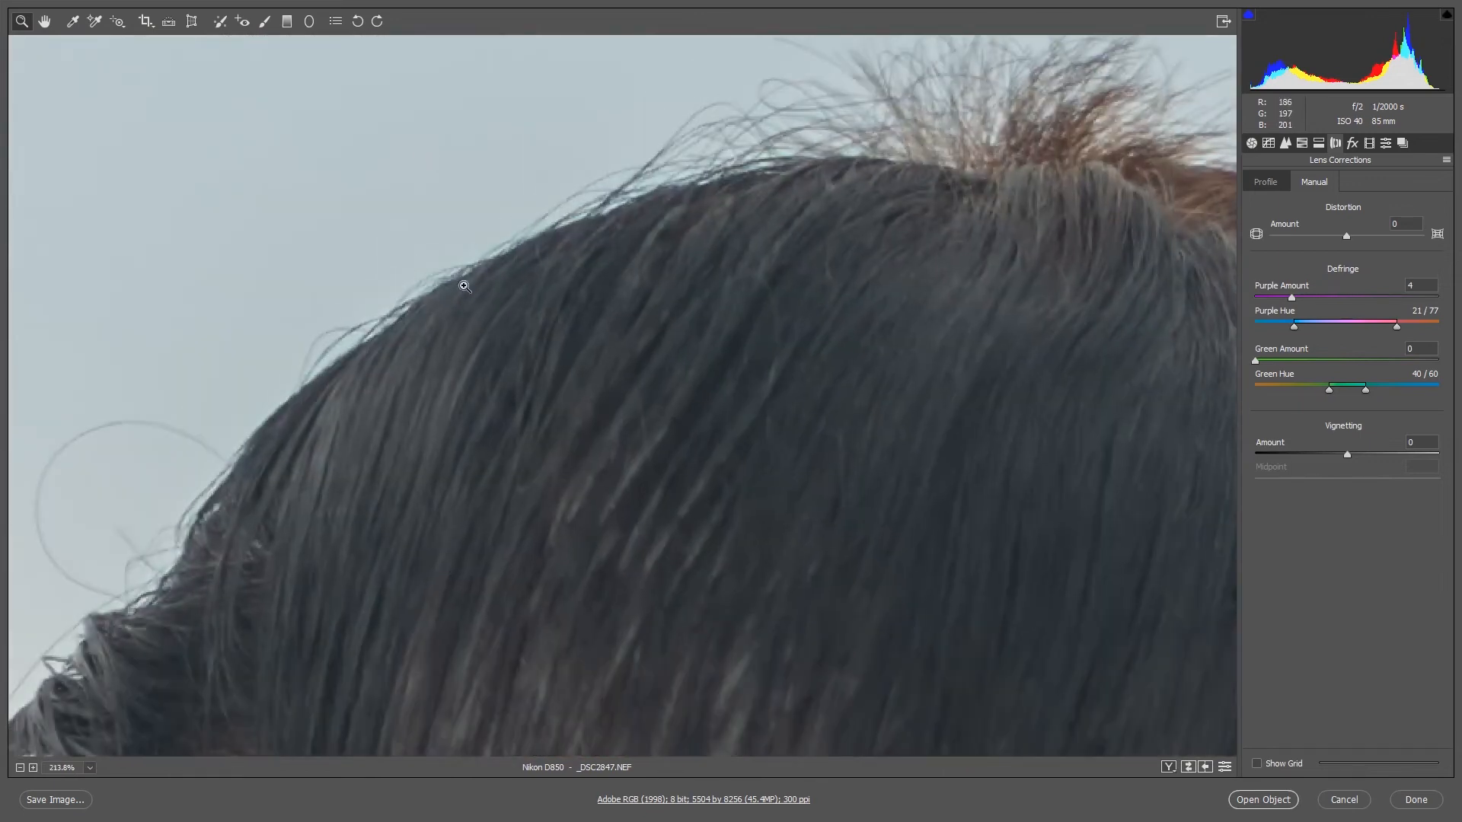
pyautogui.click(1224, 766)
pyautogui.click(1224, 767)
pyautogui.scroll(-18, 647, 380)
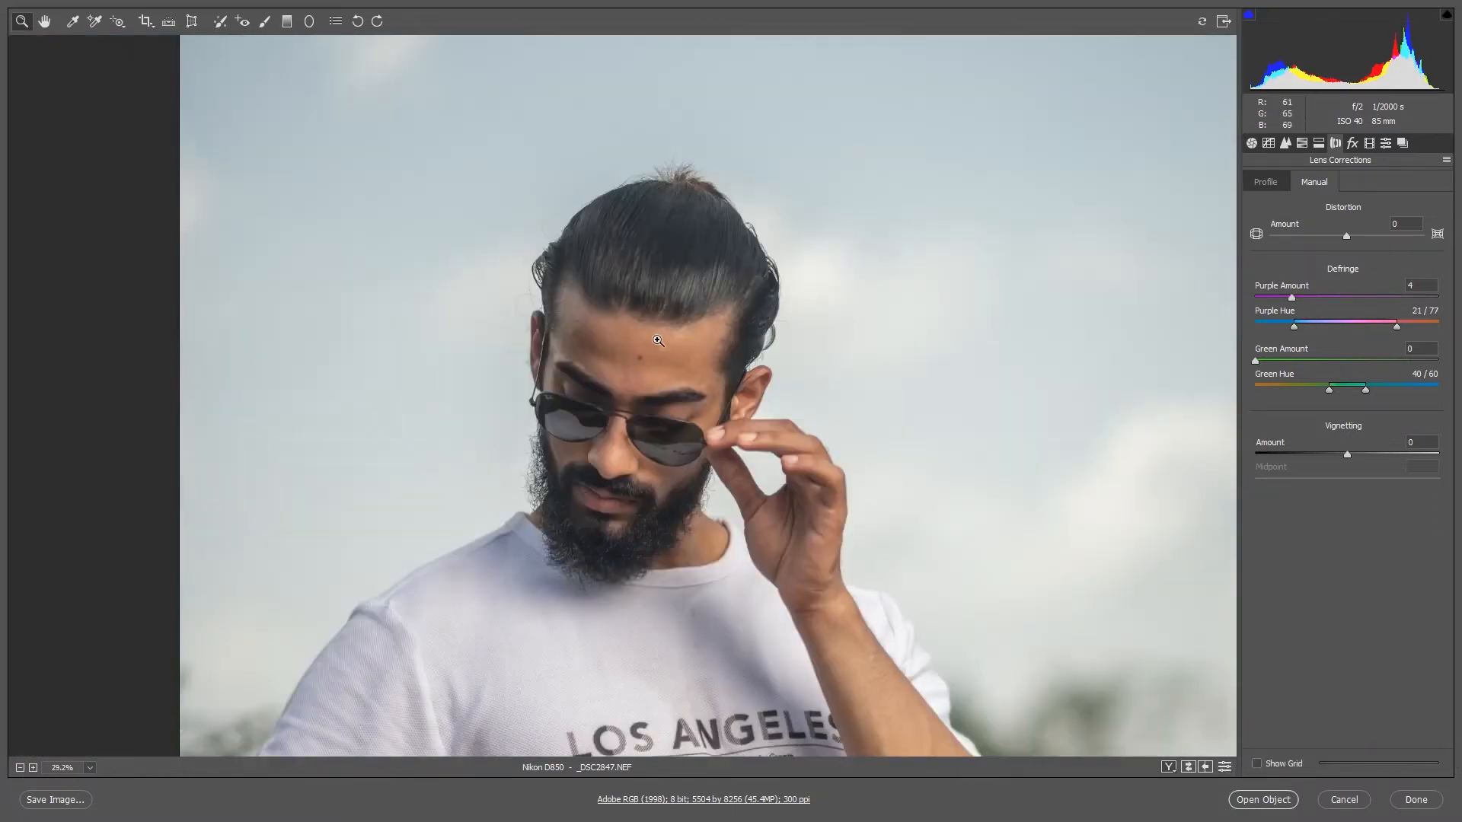
pyautogui.scroll(6, 360, 398)
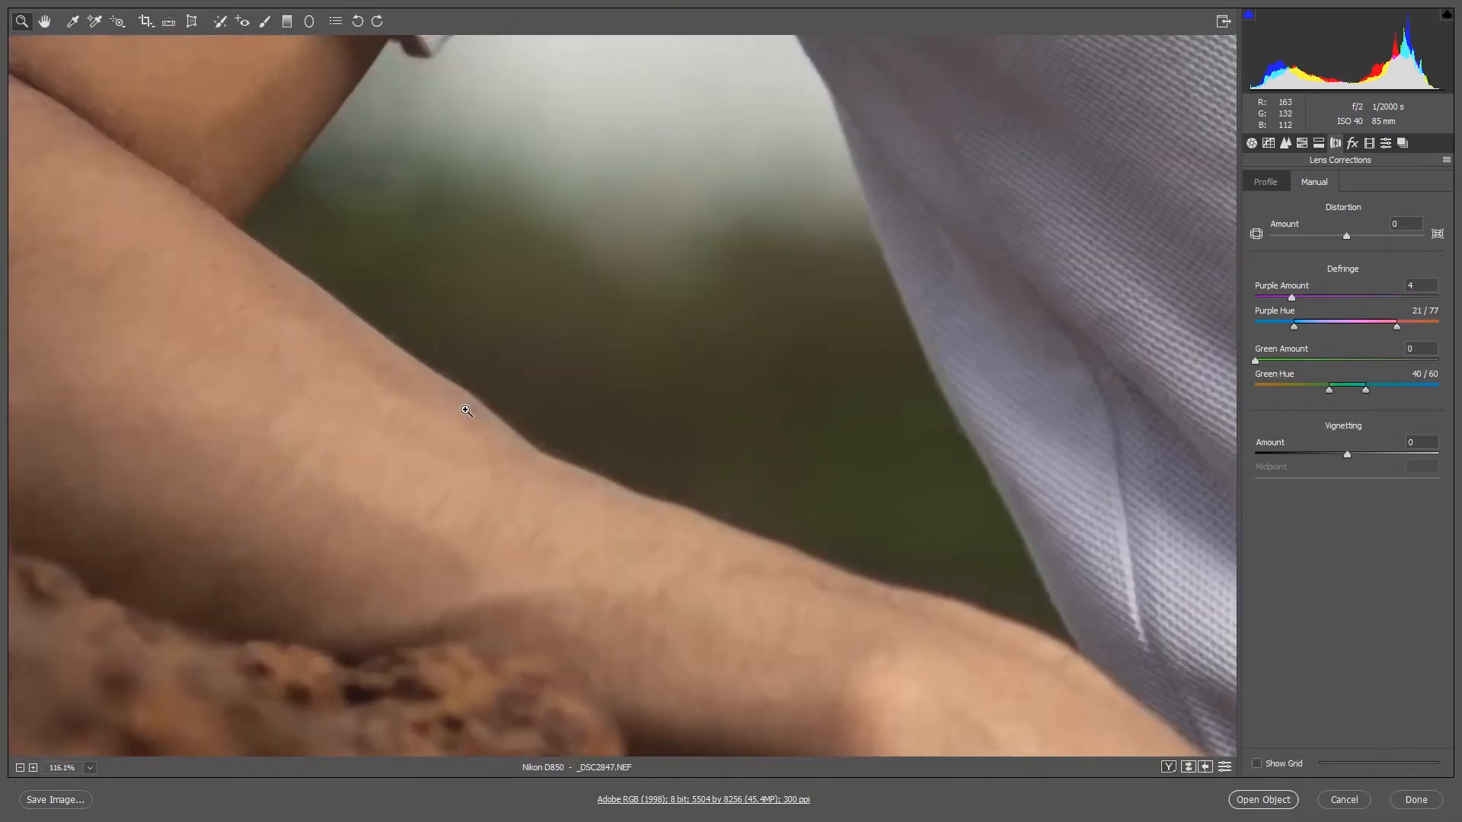
pyautogui.scroll(-8, 617, 411)
pyautogui.scroll(1, 1057, 265)
pyautogui.scroll(2, 1056, 265)
pyautogui.scroll(-5, 1056, 265)
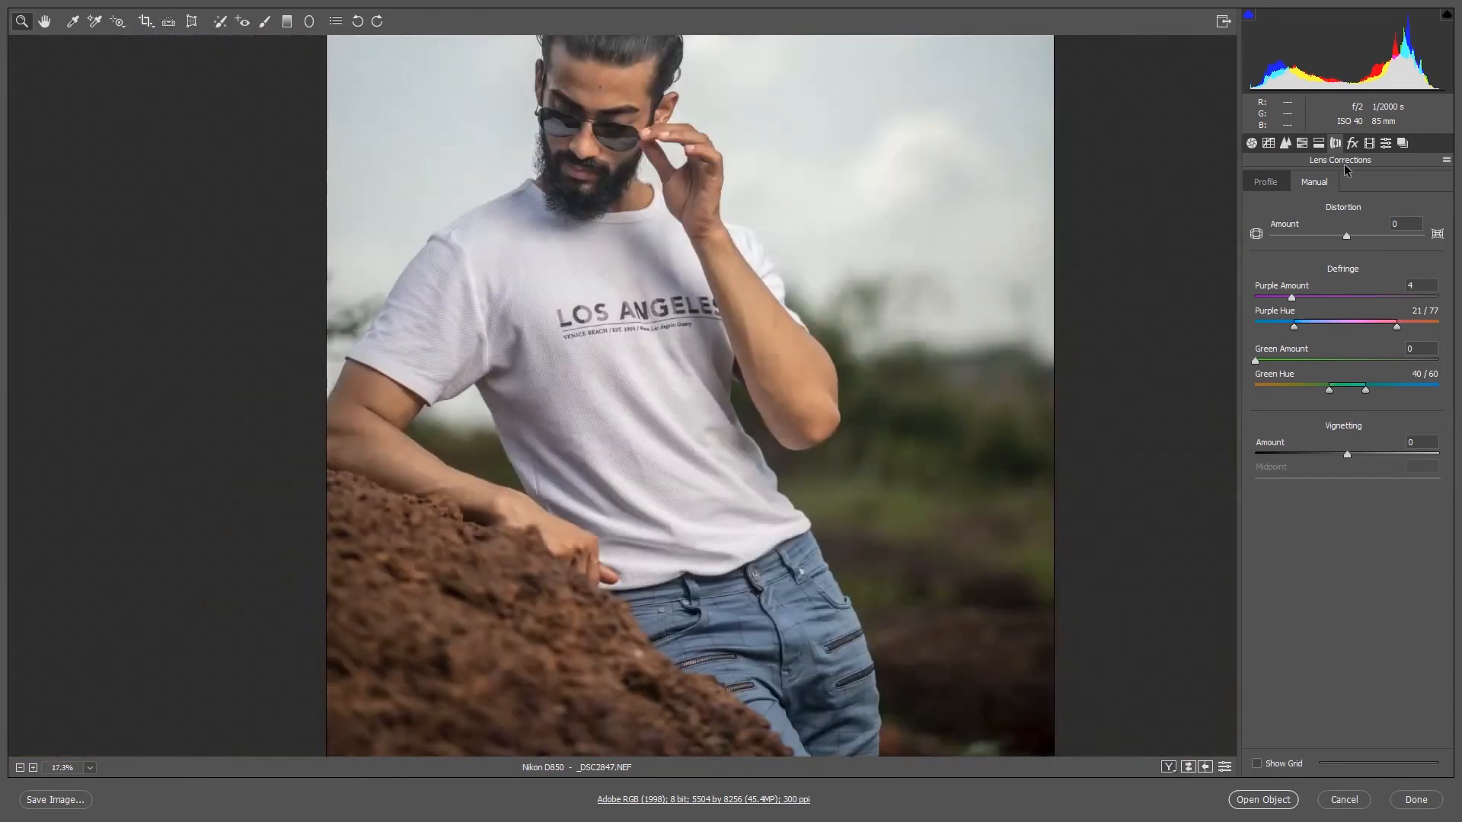
# - Compare the whole portrait with Enable Profile Corrections on and off, leaving it off
pyautogui.click(1263, 182)
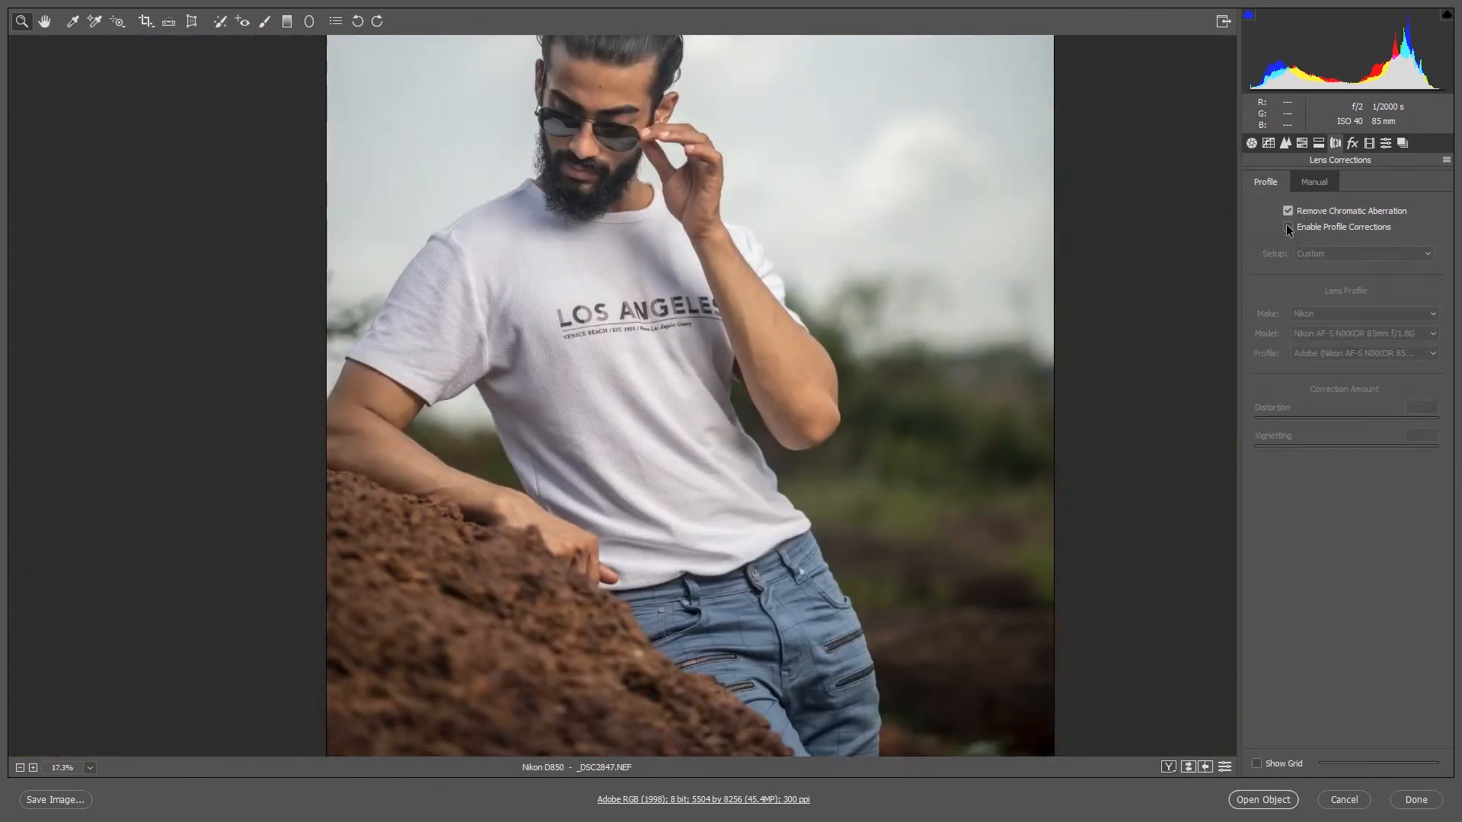
pyautogui.scroll(-6, 1203, 336)
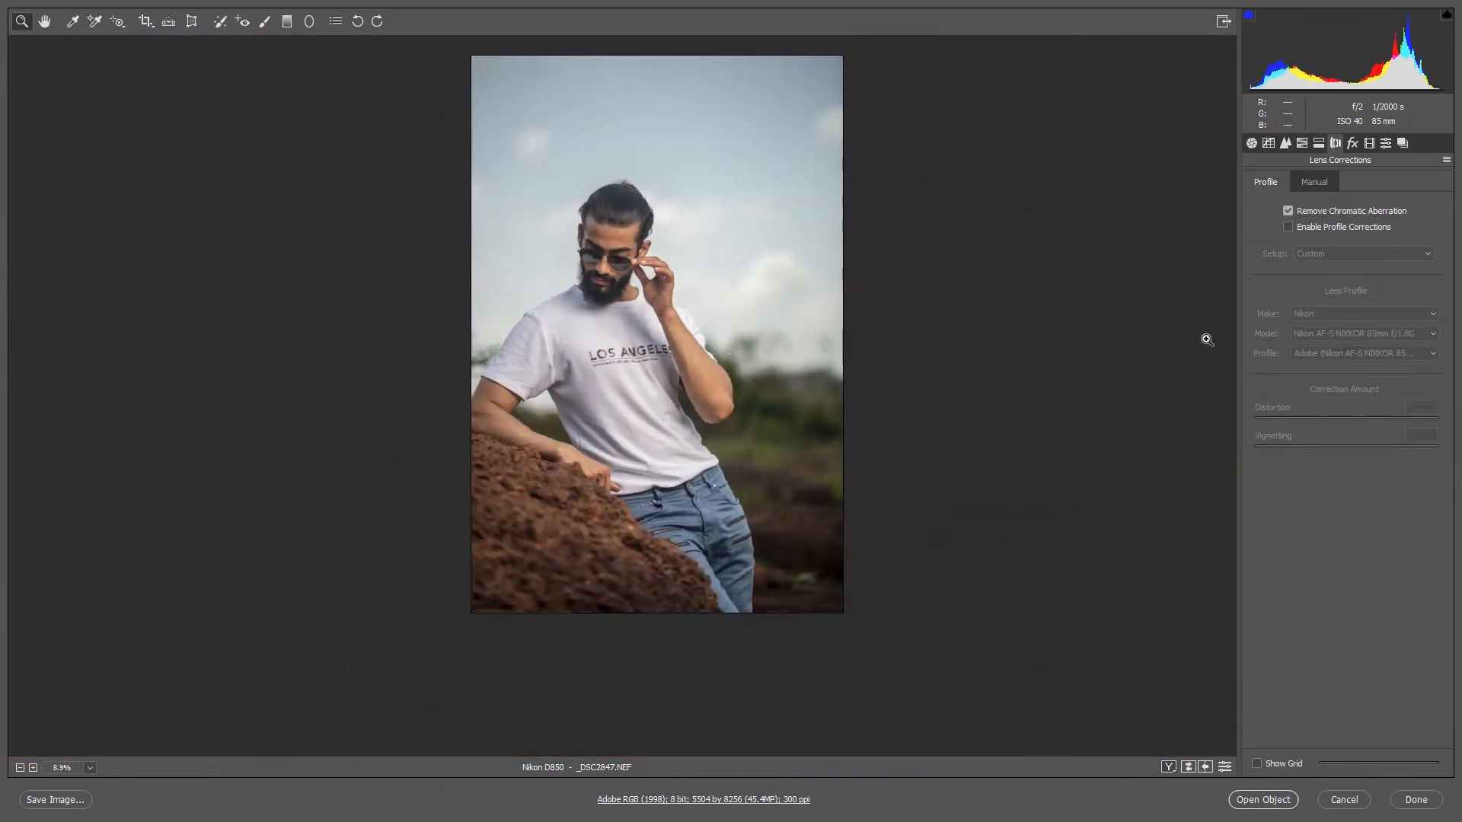
pyautogui.scroll(1, 719, 283)
pyautogui.scroll(1, 718, 284)
pyautogui.scroll(1, 861, 349)
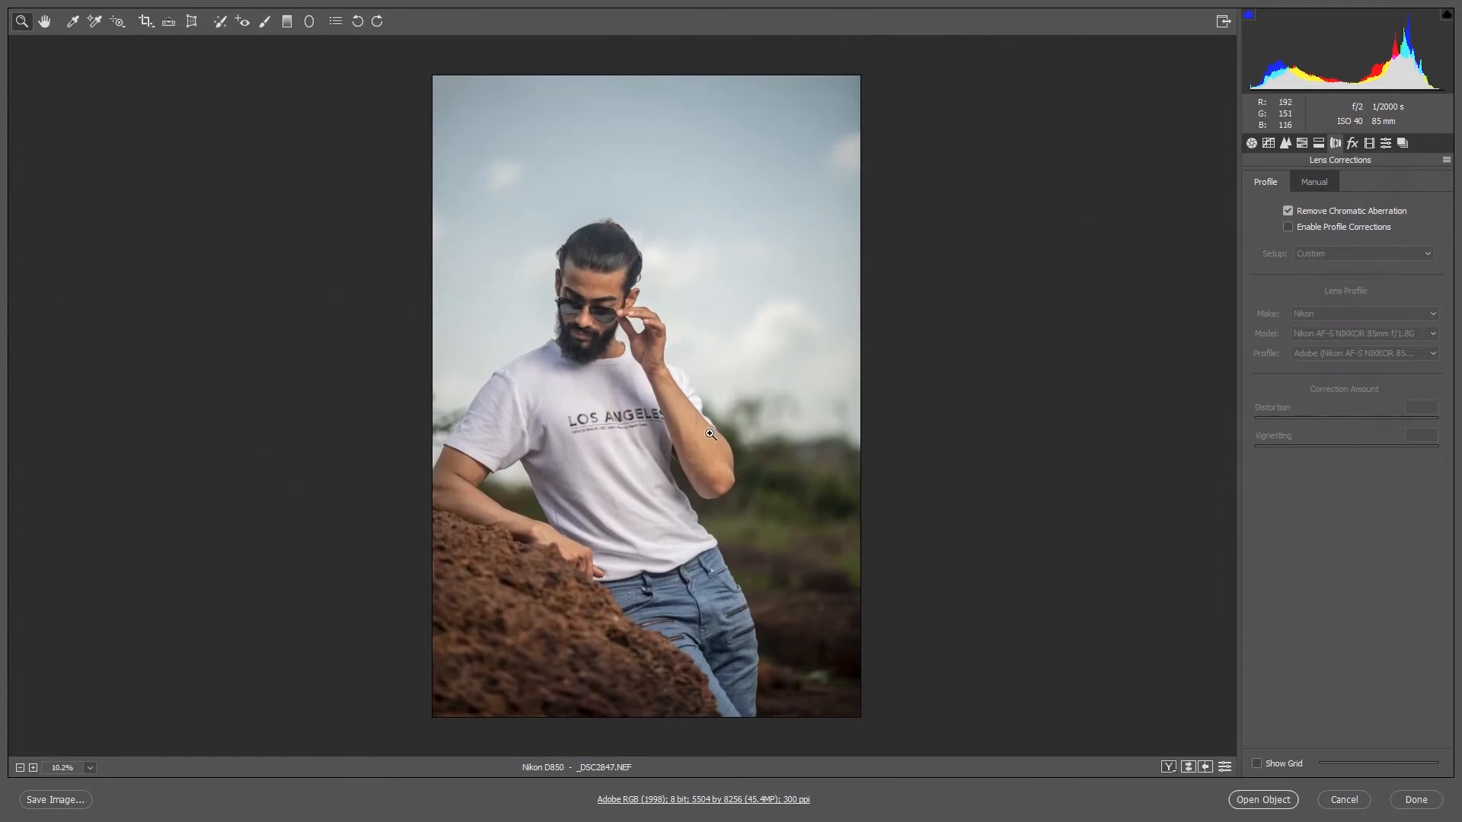
pyautogui.click(1288, 228)
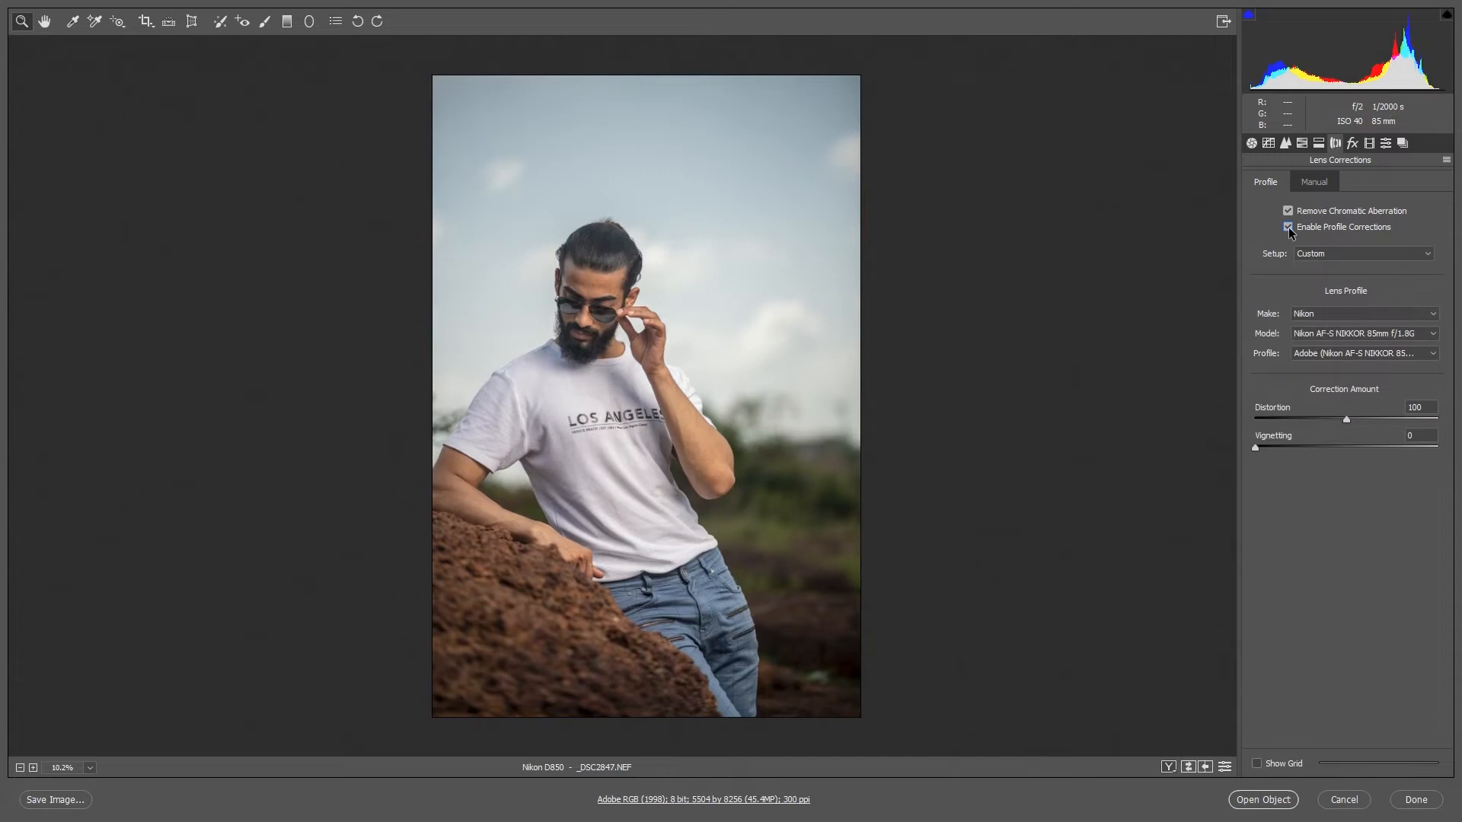
pyautogui.click(1288, 227)
pyautogui.click(1288, 227)
pyautogui.click(1288, 228)
pyautogui.click(1288, 227)
pyautogui.click(1288, 228)
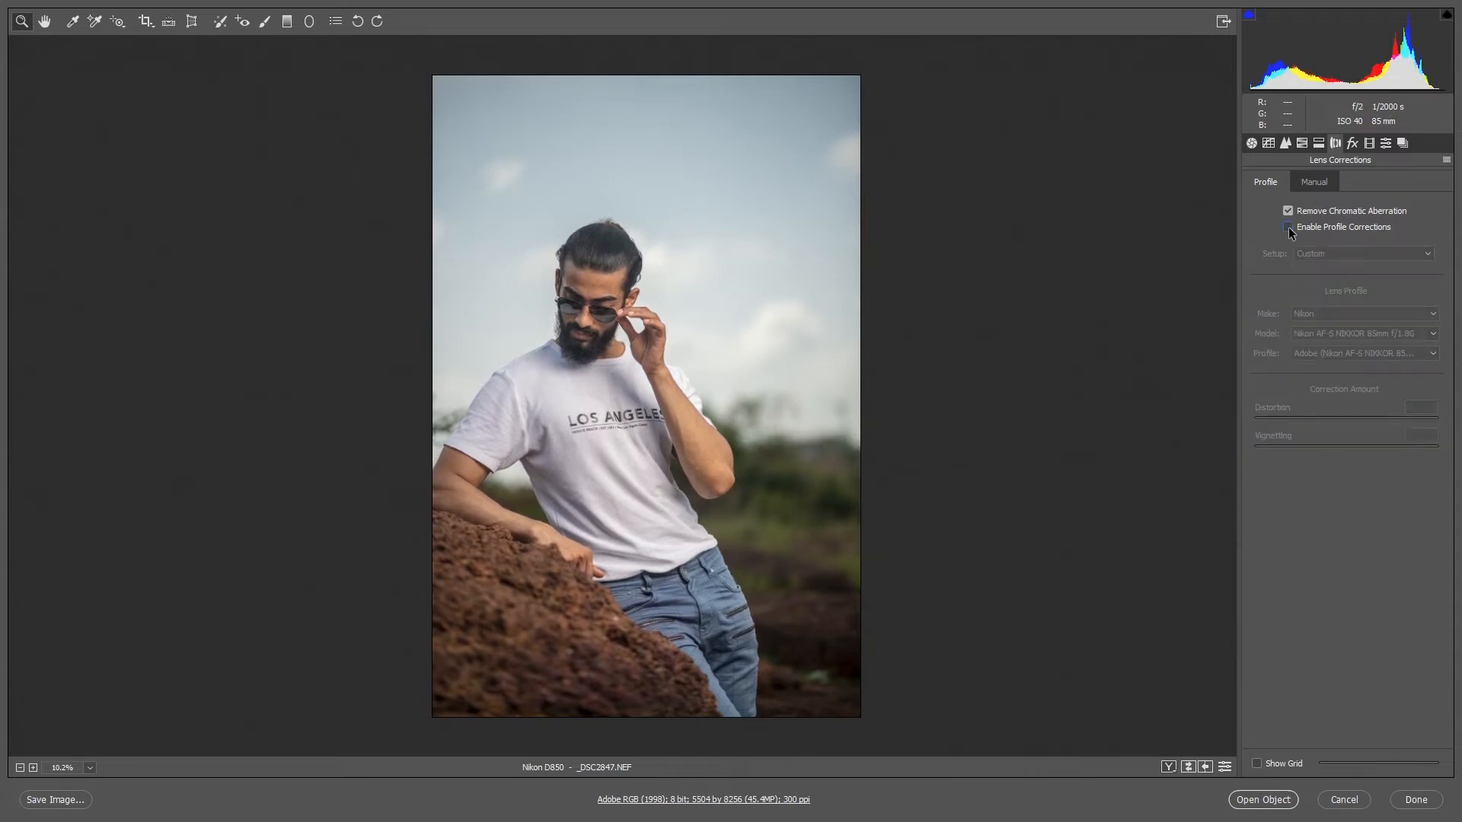
# - Confirm the workflow options with Open in Photoshop as Smart Objects enabled, and open the raw portrait in Photoshop
pyautogui.click(1251, 143)
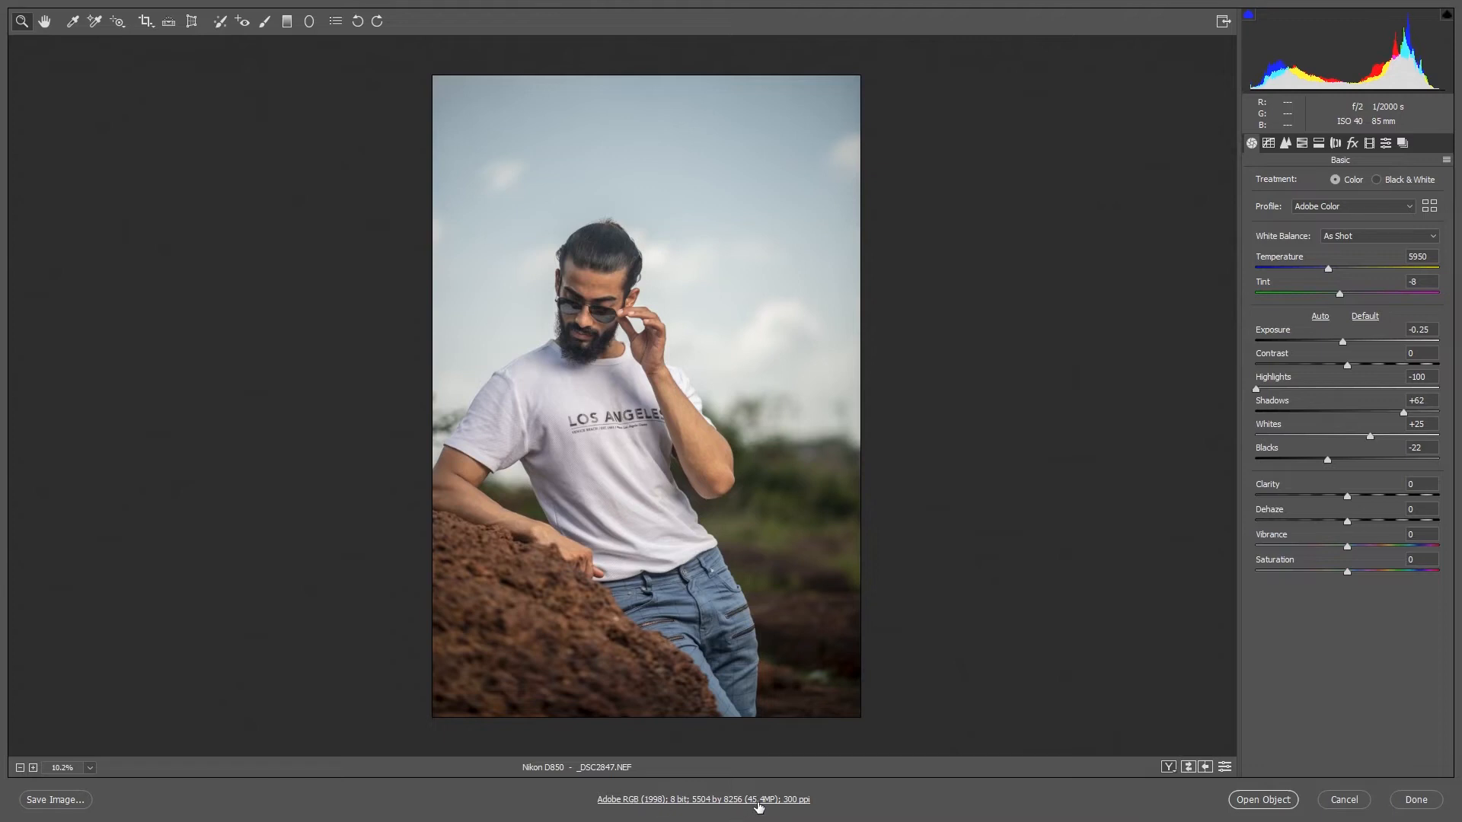
pyautogui.click(712, 801)
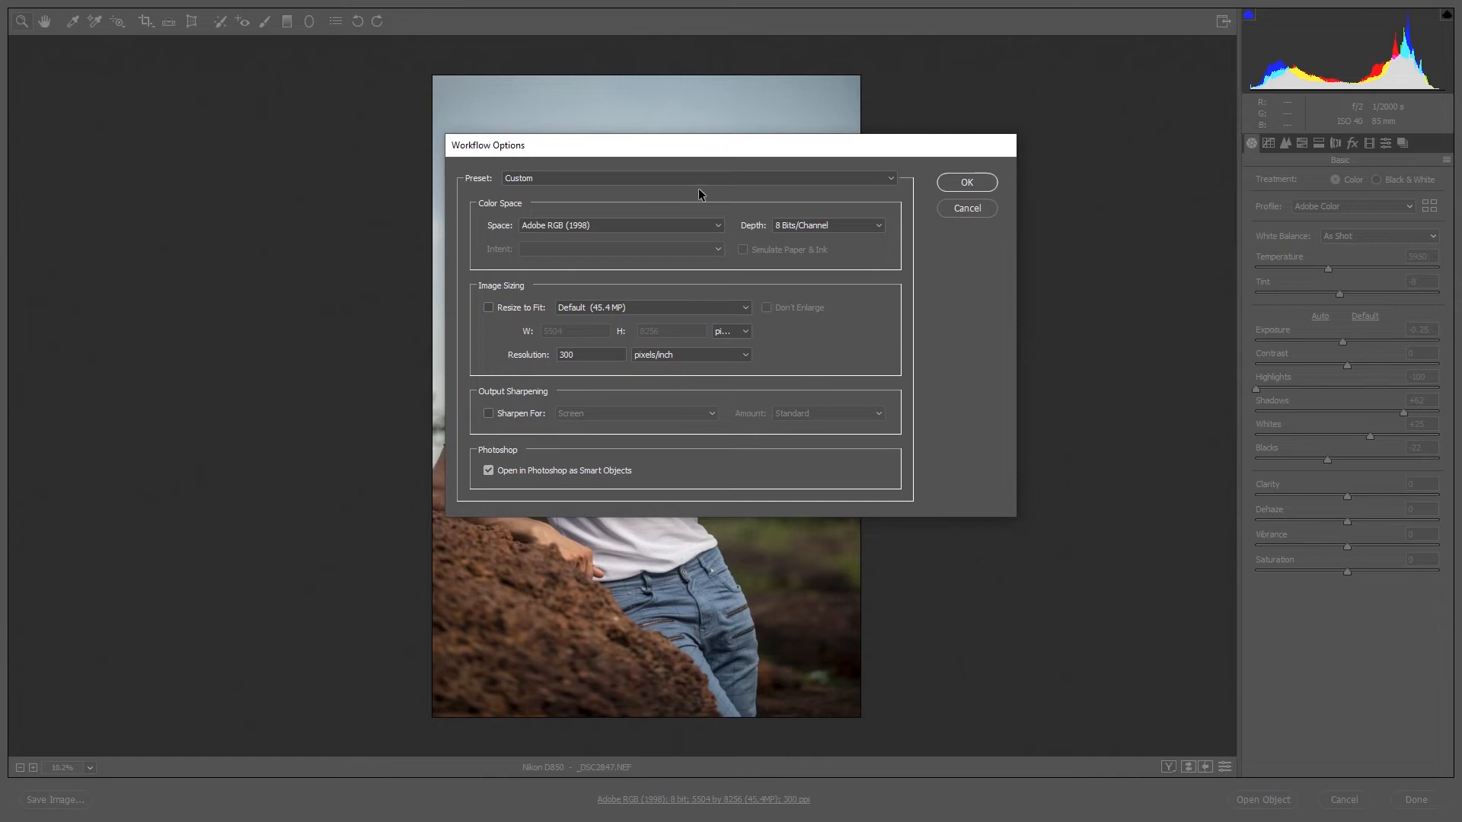
pyautogui.moveTo(744, 156); pyautogui.dragTo(935, 92)
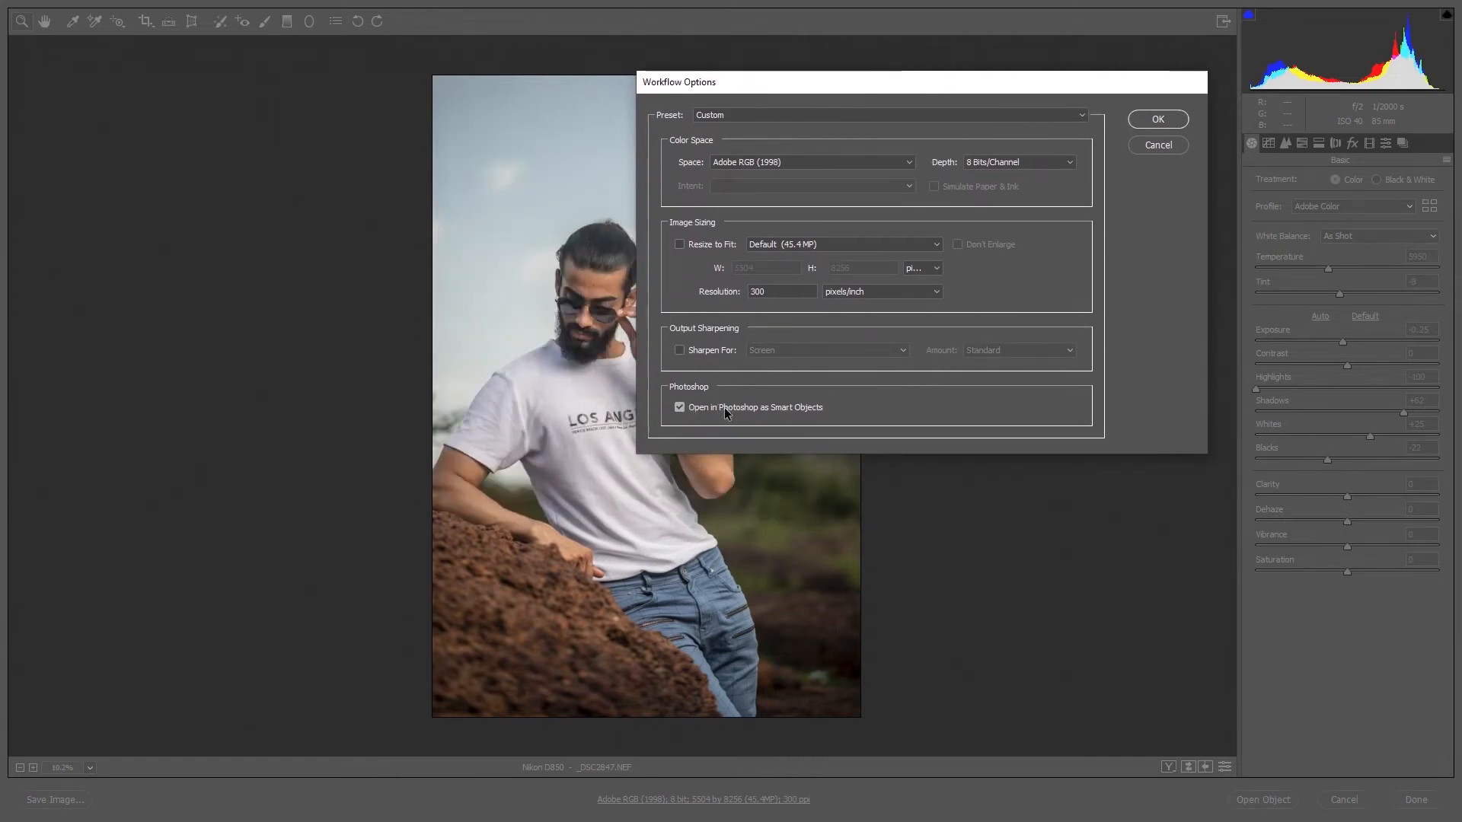
pyautogui.click(679, 408)
pyautogui.click(1158, 120)
pyautogui.click(1265, 799)
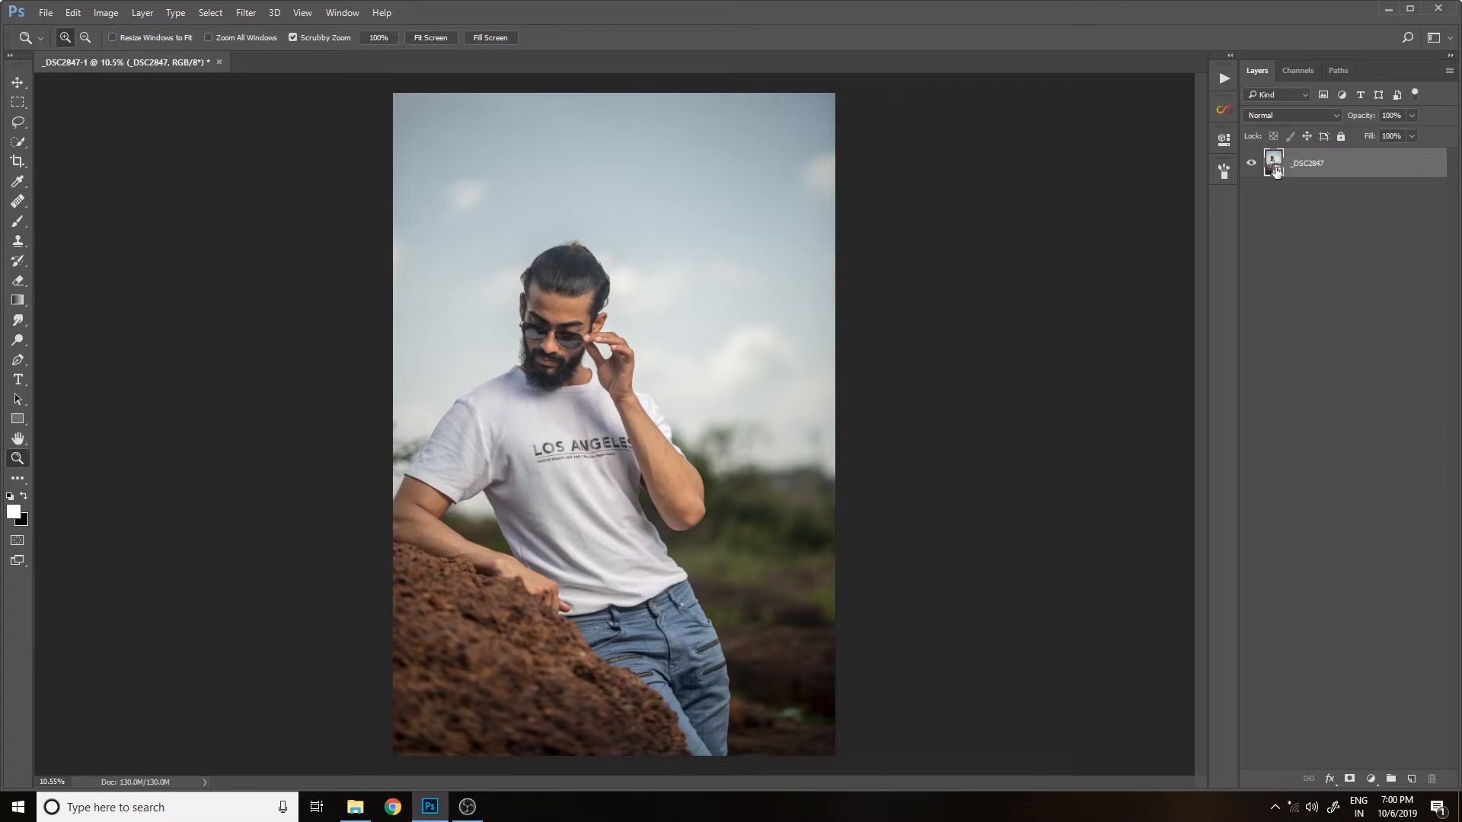
# - Check the _DSC2847 smart object's raw settings without changing them, and create a New Smart Object via Copy from the layer
pyautogui.doubleClick(1272, 163)
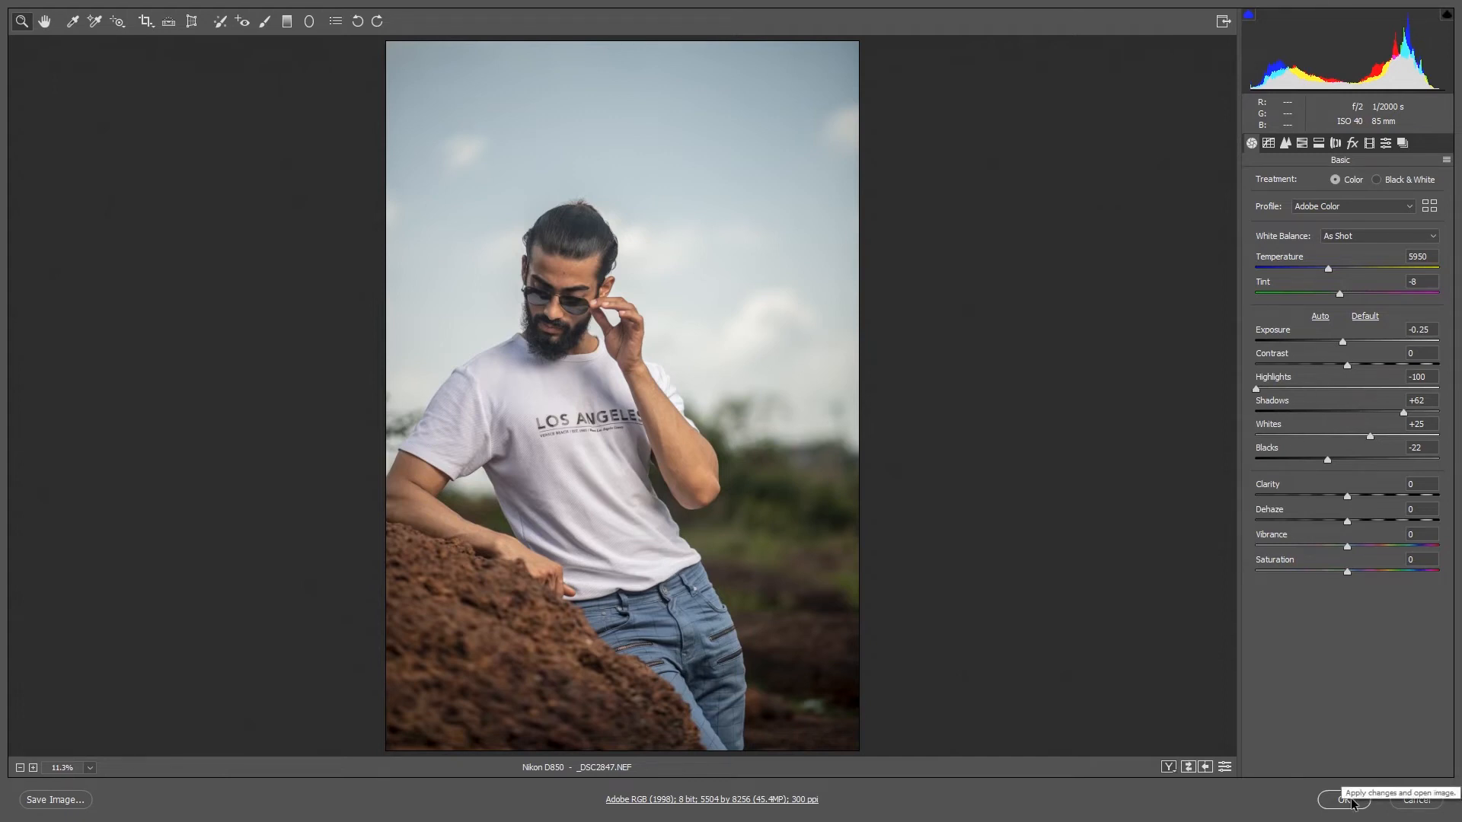
pyautogui.click(1413, 800)
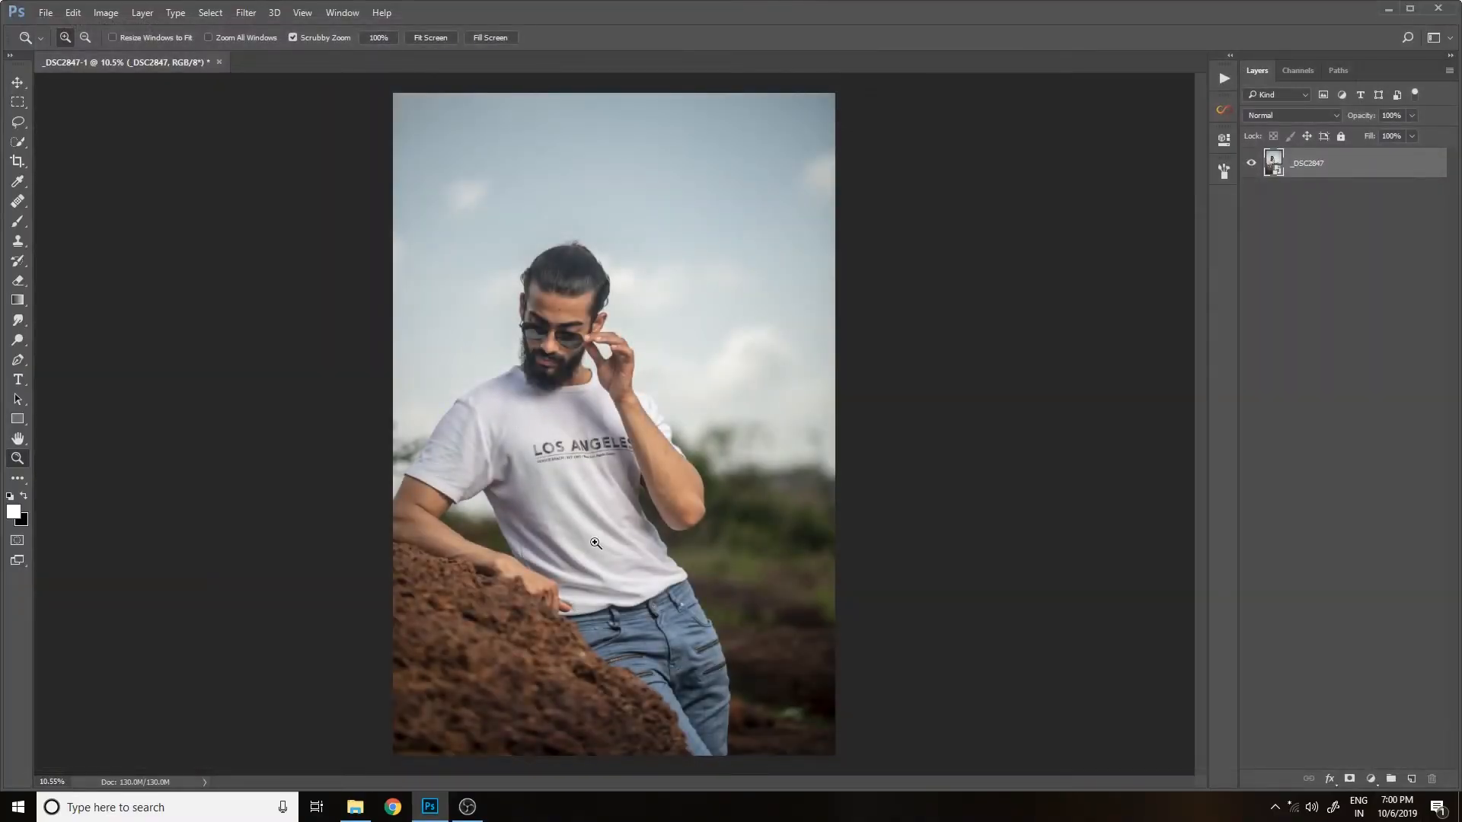
pyautogui.rightClick(1407, 175)
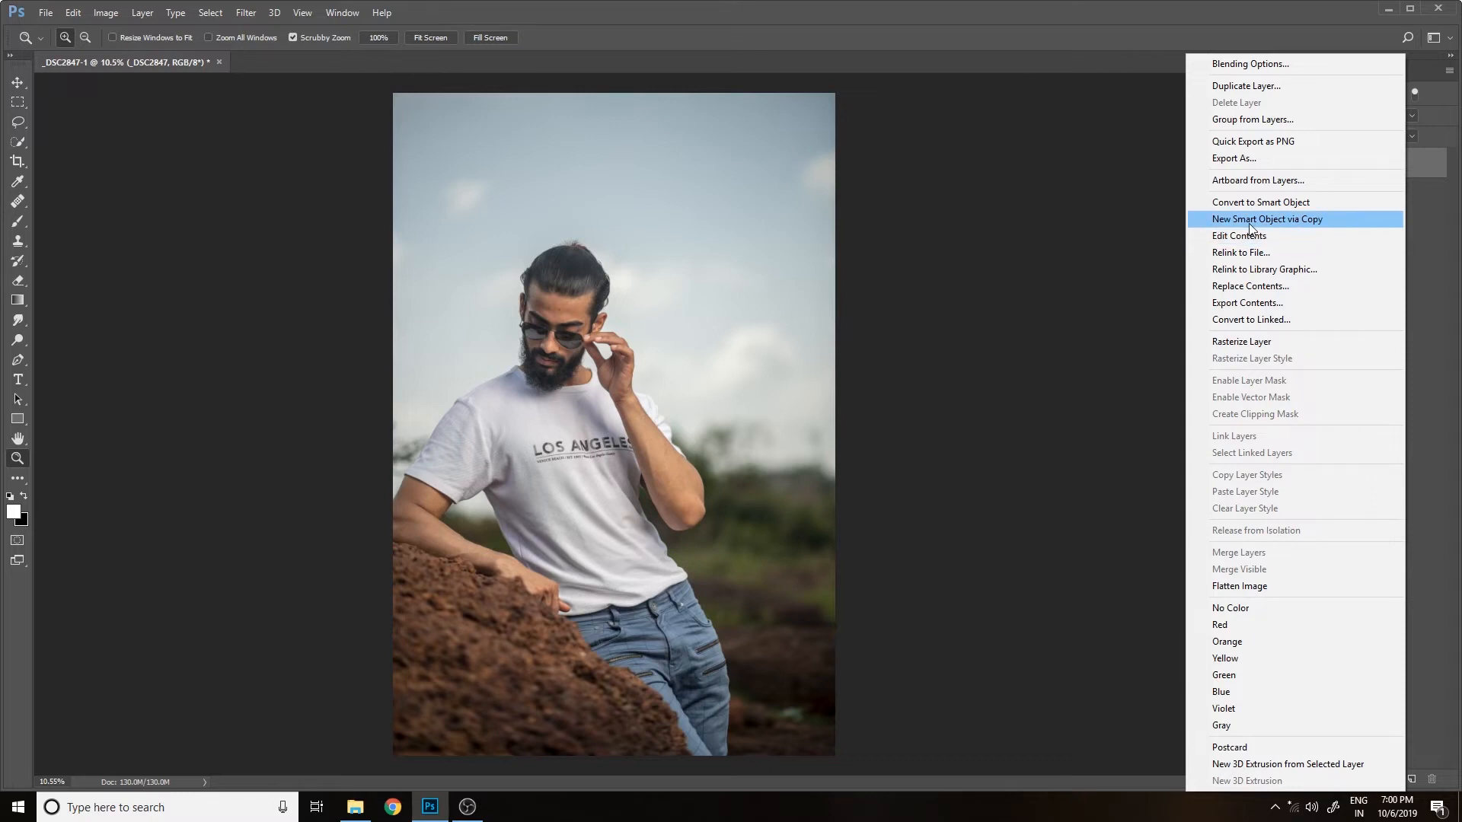
pyautogui.click(1301, 220)
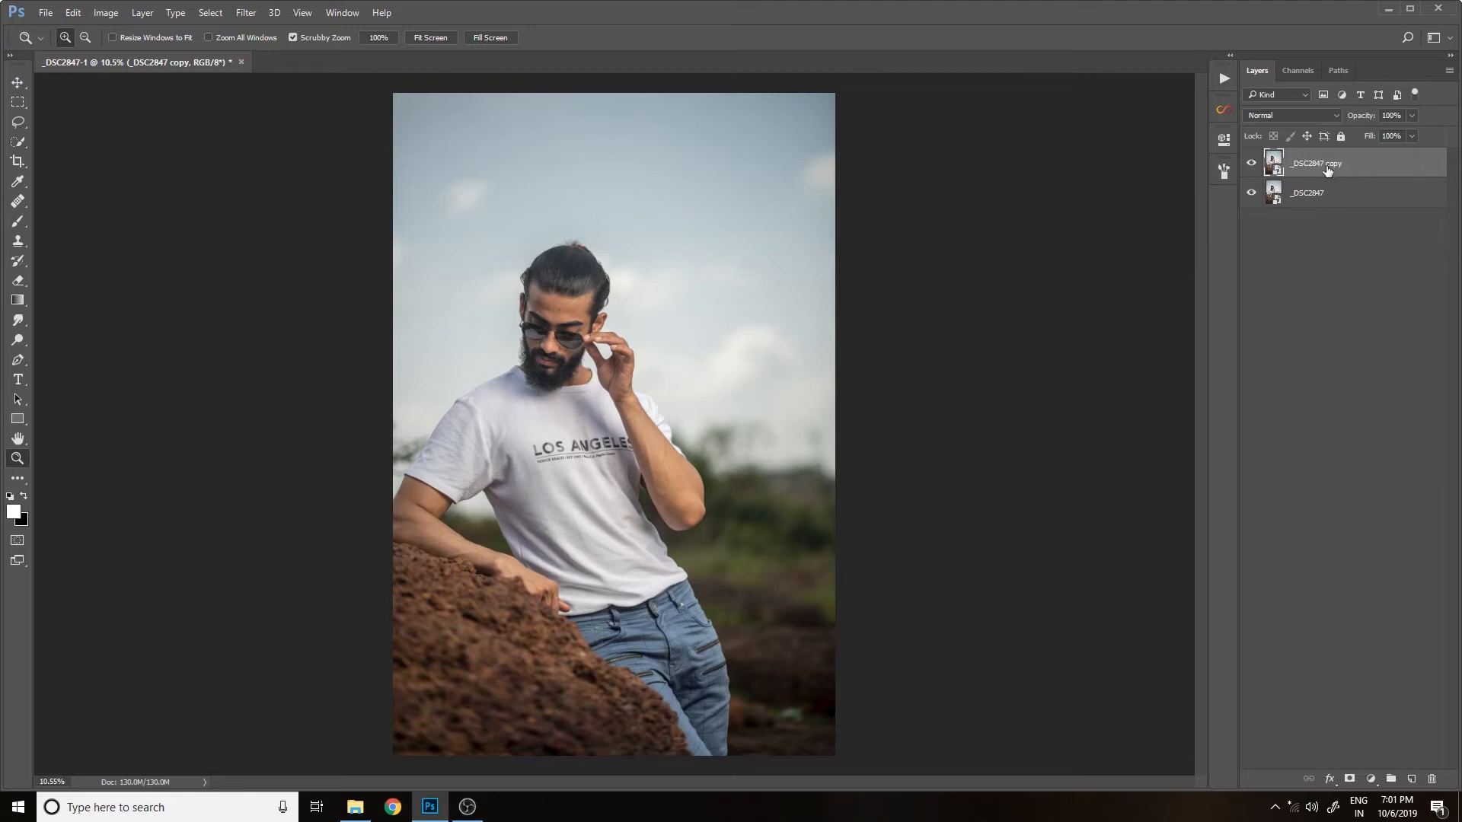
# - Raise Highlights to about 0 in the copied smart object's raw settings to brighten the T-shirt, and apply the change
pyautogui.doubleClick(1275, 163)
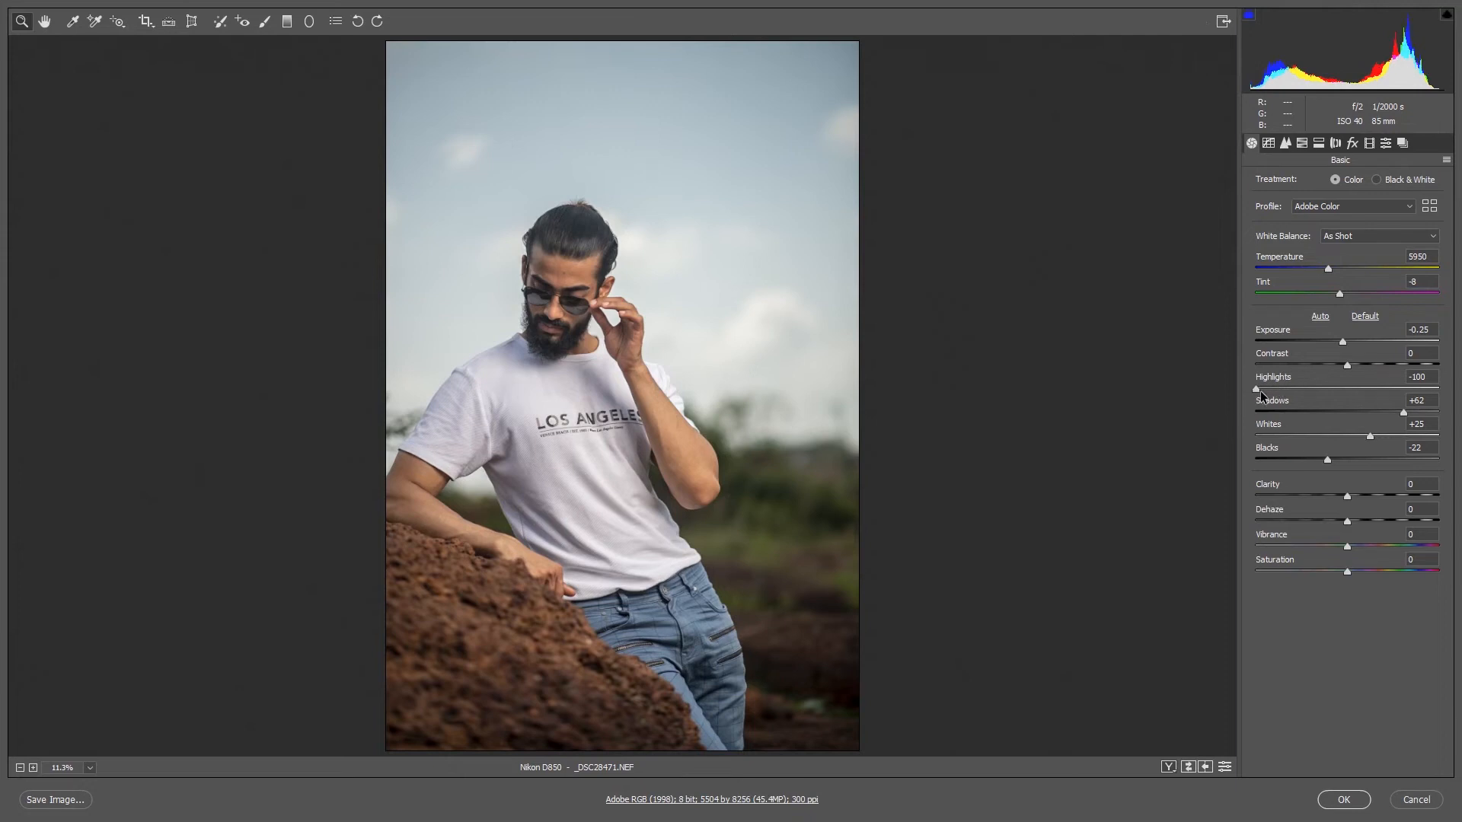
pyautogui.moveTo(561, 288); pyautogui.dragTo(640, 332)
pyautogui.scroll(-5, 1066, 427)
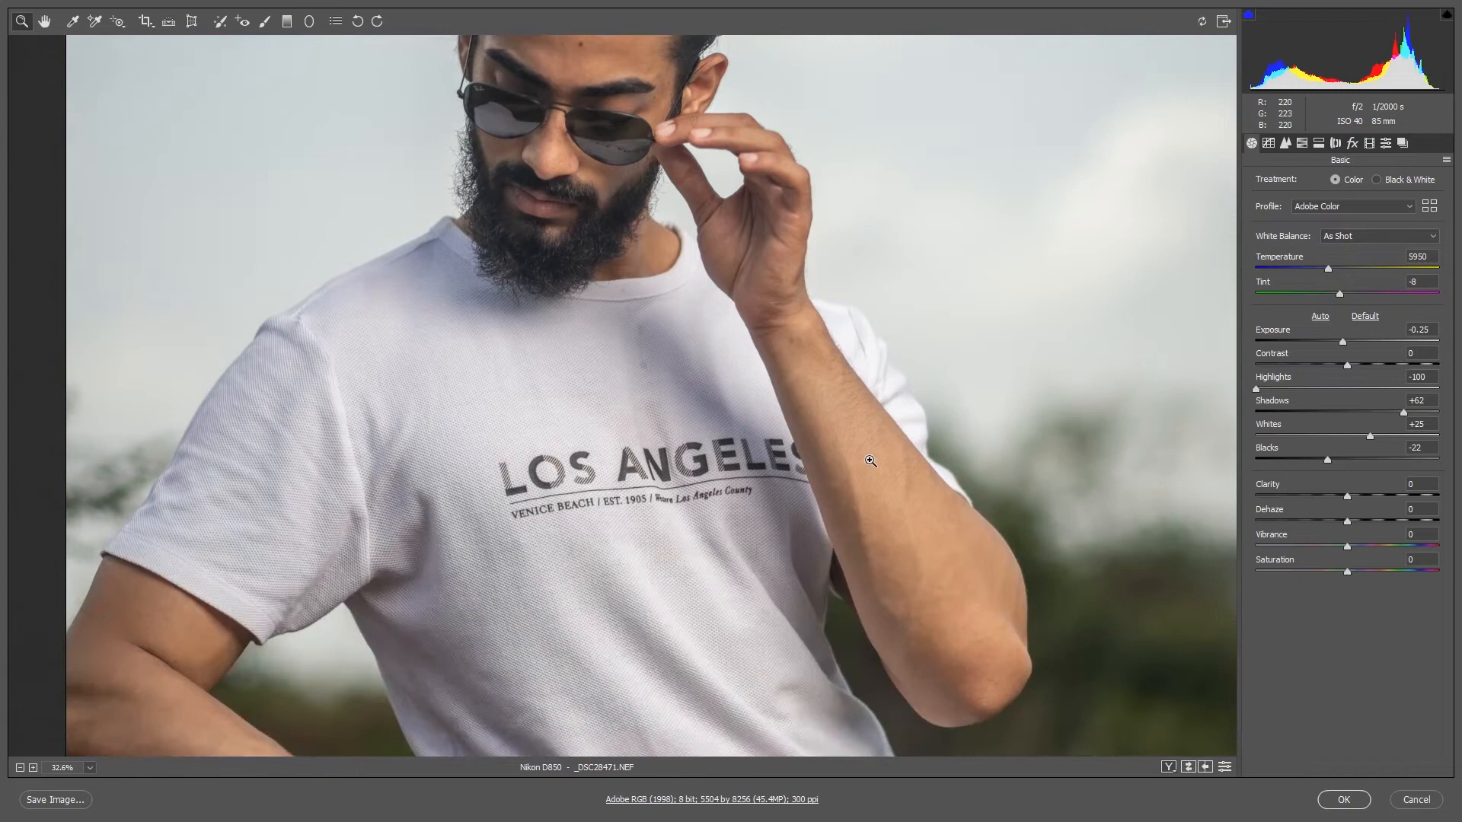
pyautogui.scroll(1, 639, 446)
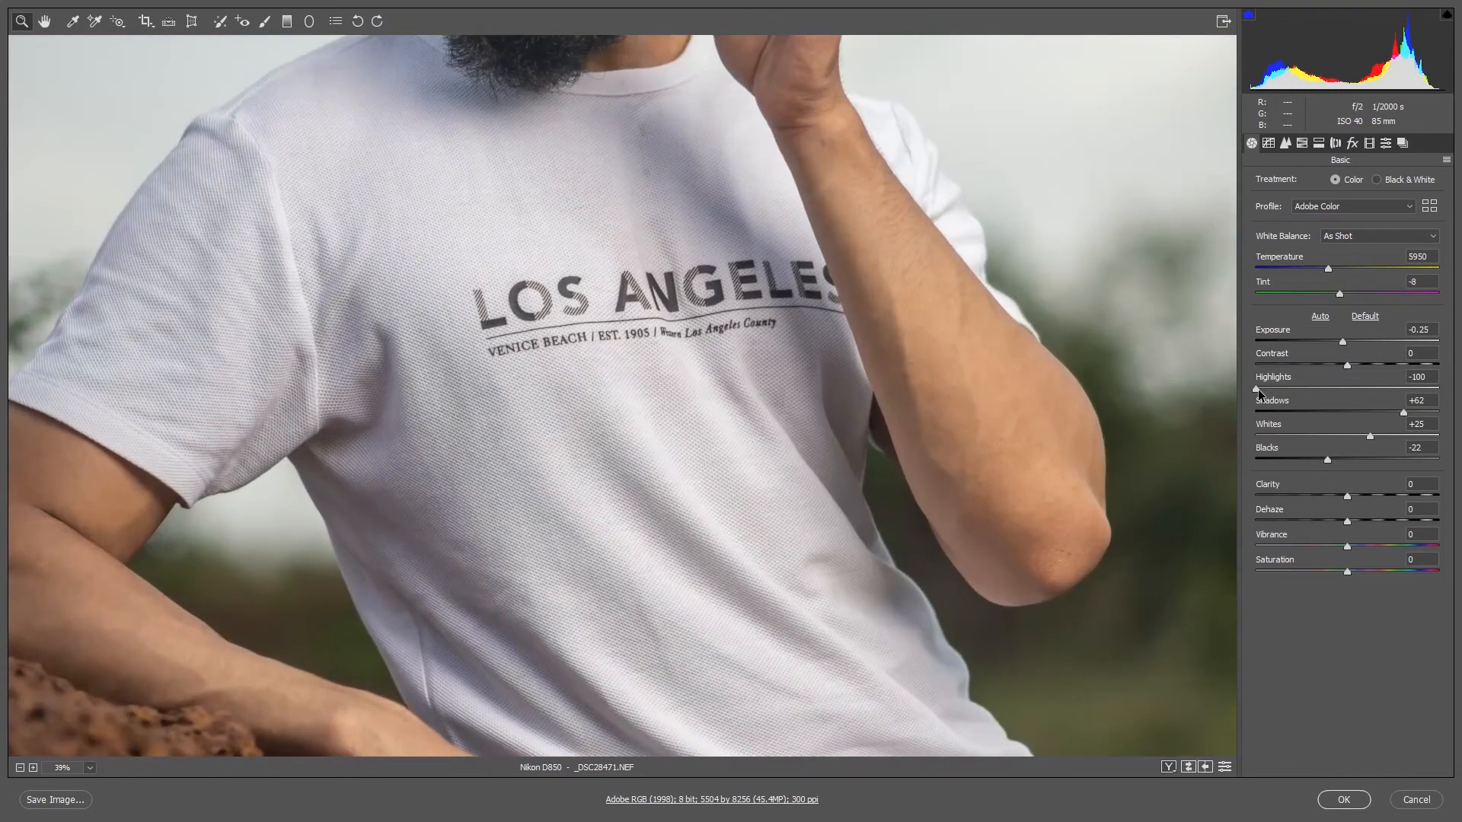
pyautogui.moveTo(1254, 388); pyautogui.dragTo(1347, 411)
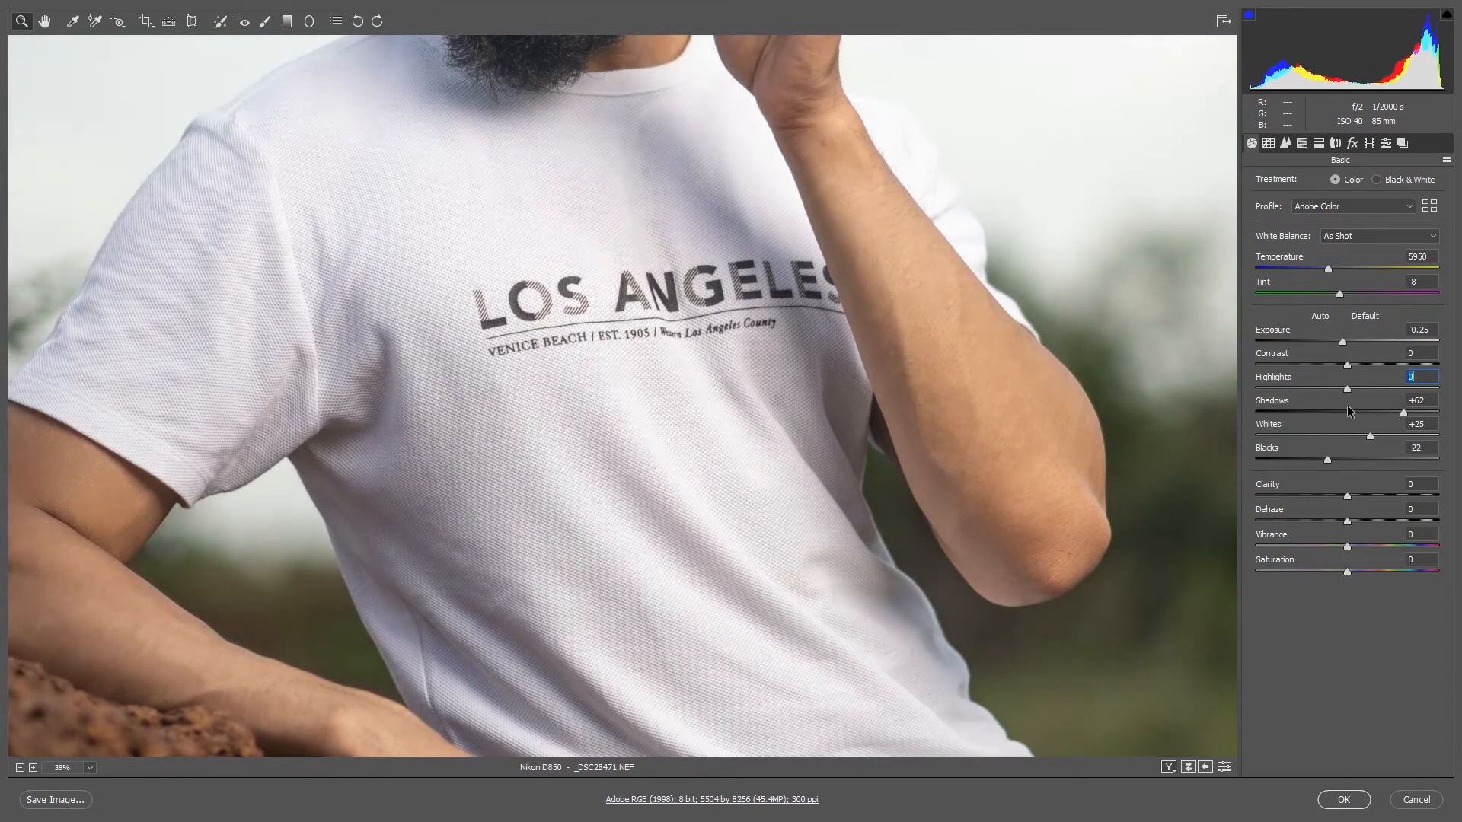
pyautogui.hotkey('ctrl', '0')
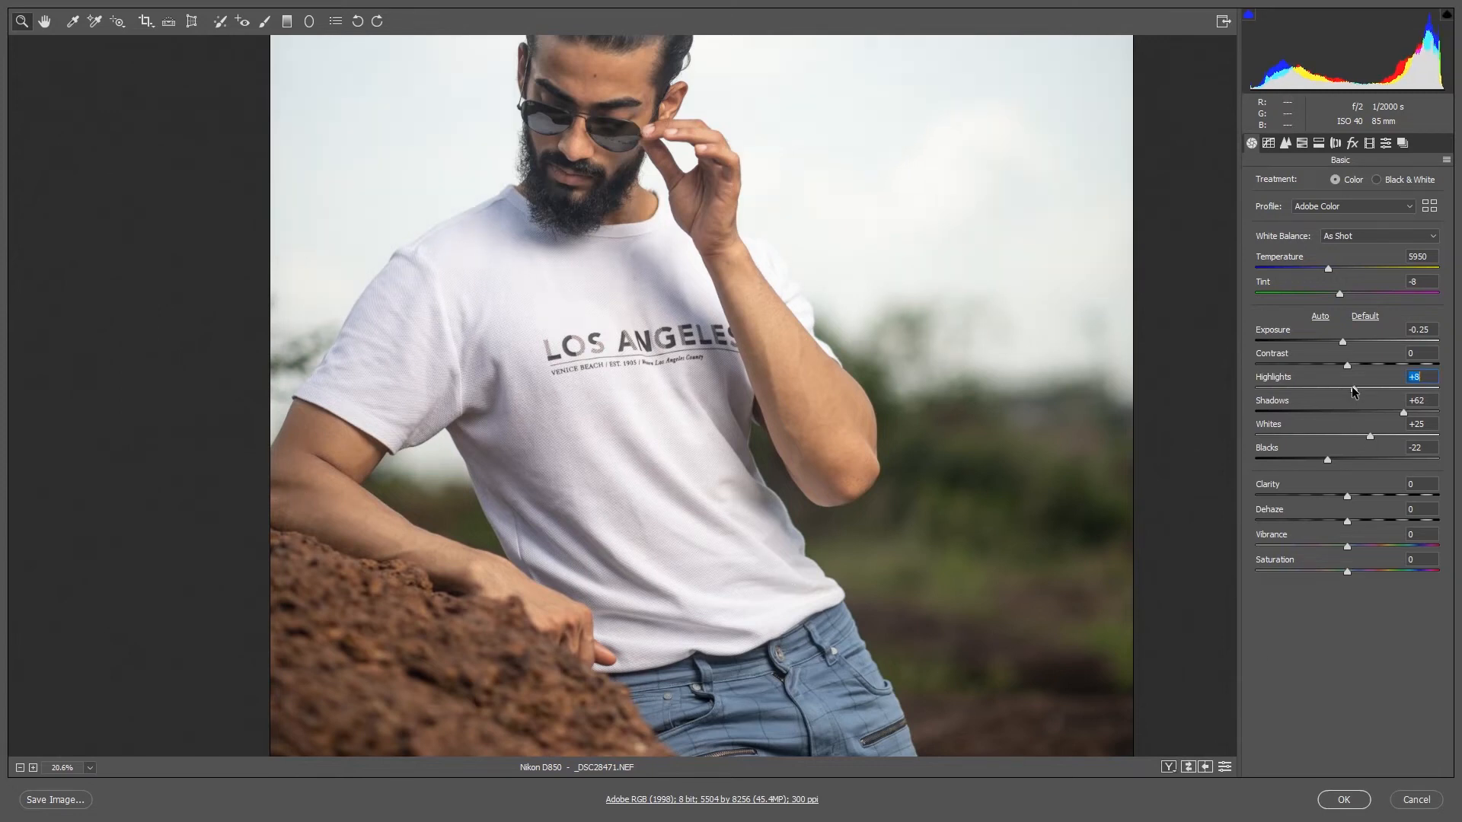
pyautogui.moveTo(1339, 391); pyautogui.dragTo(1348, 396)
pyautogui.click(1344, 798)
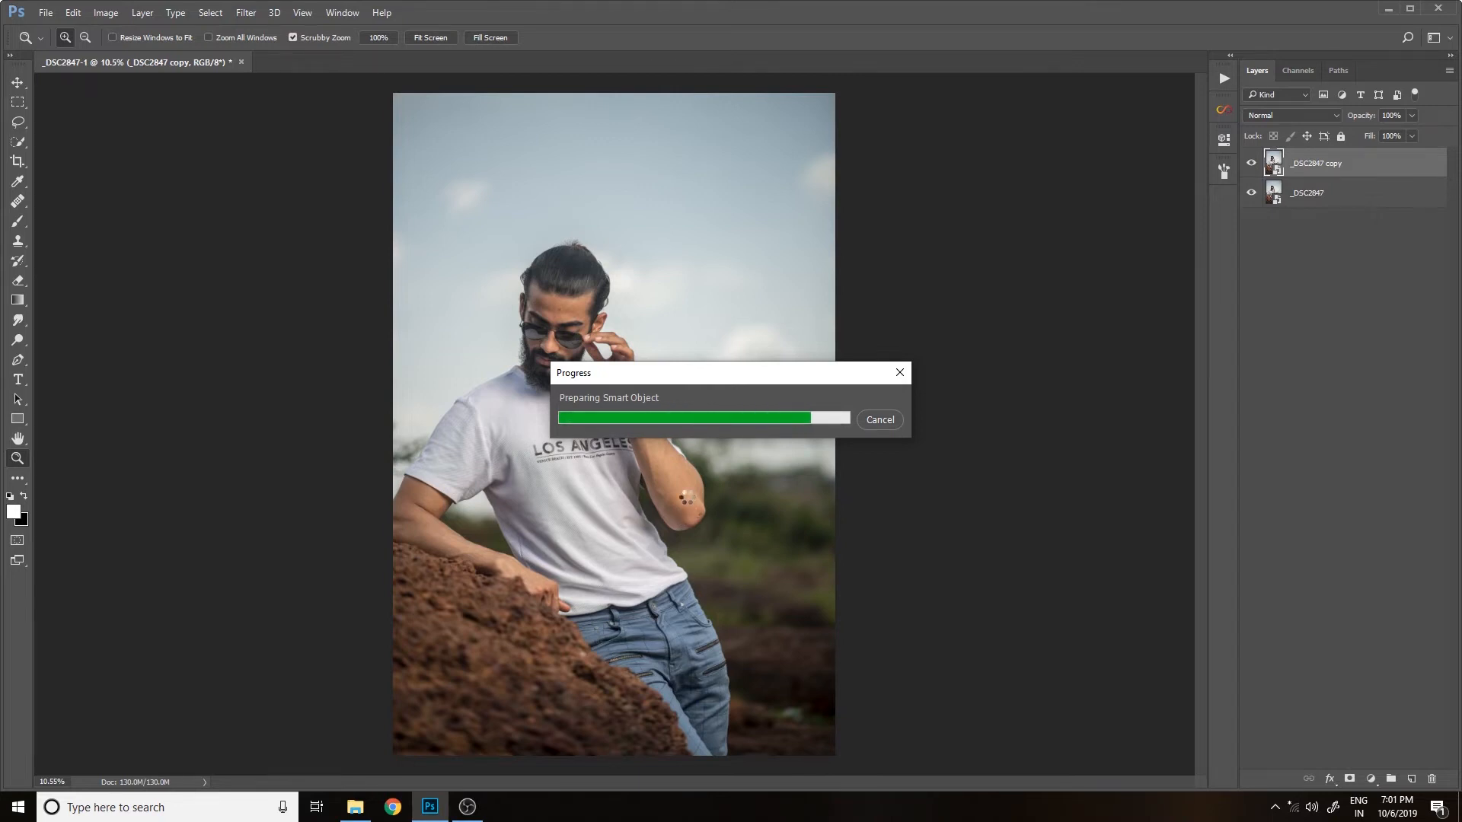
# - Add a layer mask to the brightened copy and invert it to black
pyautogui.click(1349, 779)
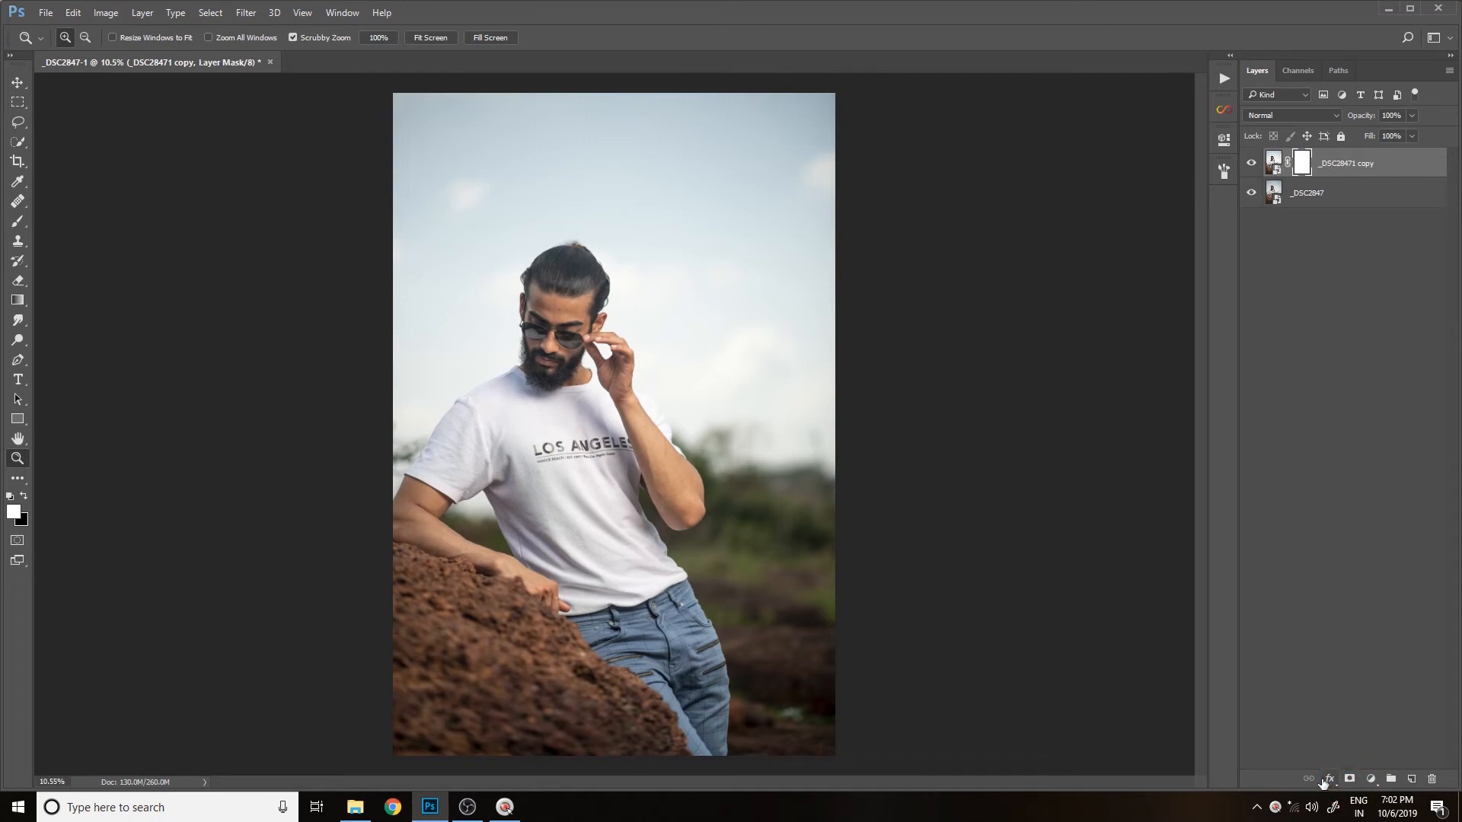
pyautogui.hotkey('ctrl', 'i')
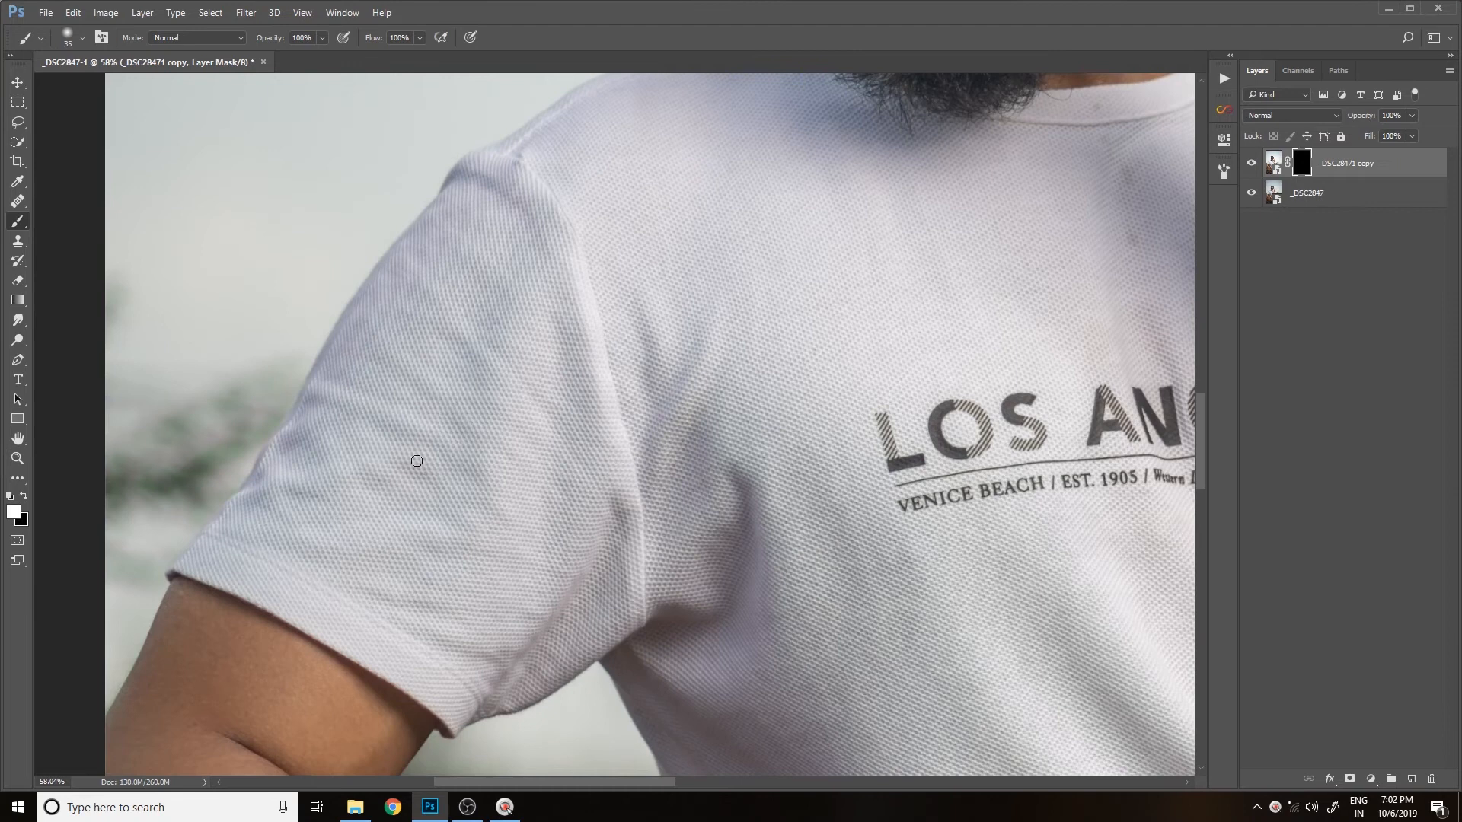
# - Set up a white brush of about 70 px with hardness around 41% for painting on the mask over the sleeve
pyautogui.press('z')
pyautogui.moveTo(416, 460); pyautogui.dragTo(536, 483)
pyautogui.press('space')
pyautogui.moveTo(459, 373); pyautogui.dragTo(506, 498)
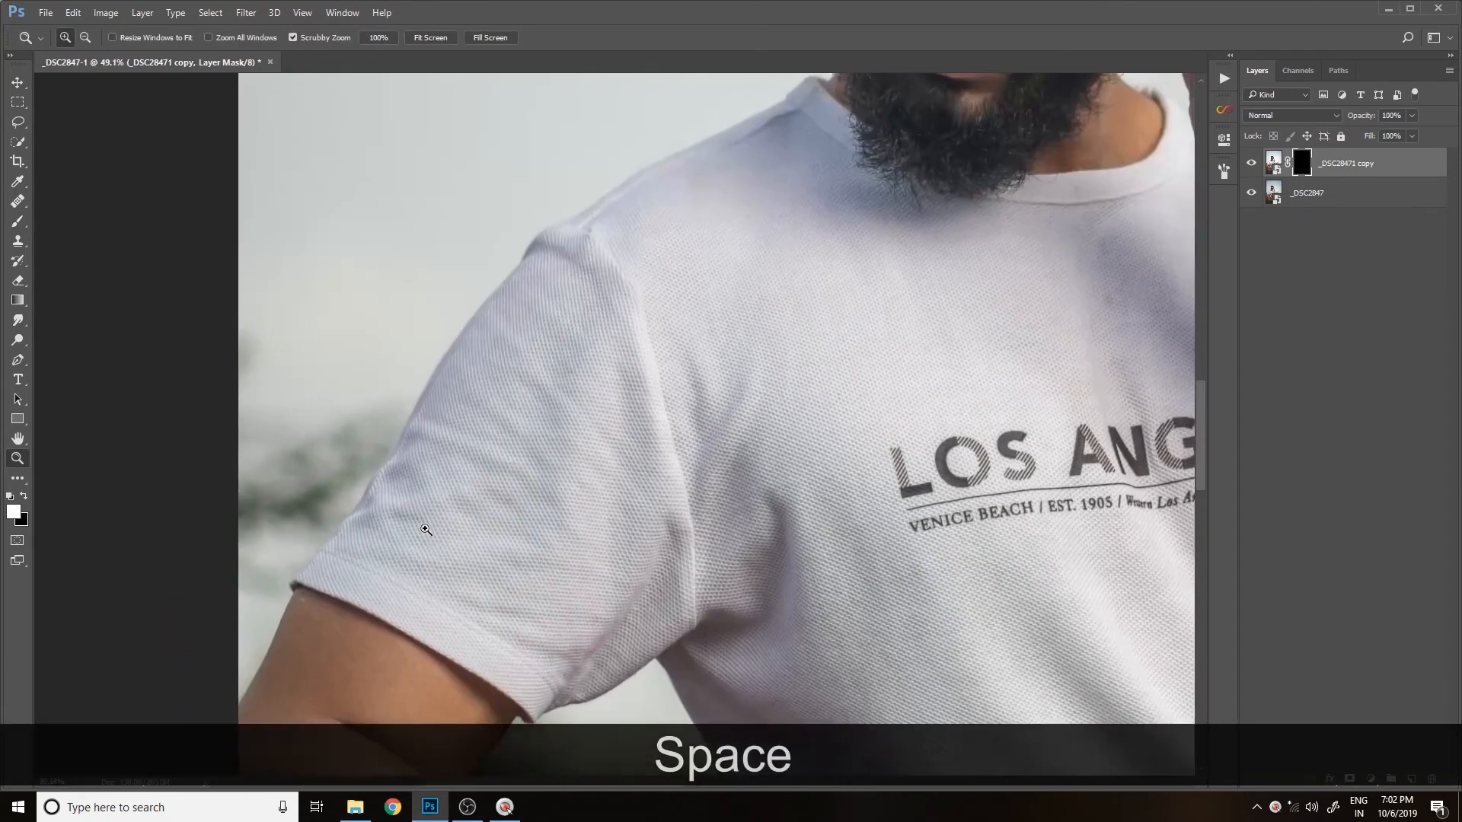
pyautogui.press('space')
pyautogui.moveTo(630, 317); pyautogui.dragTo(352, 358)
pyautogui.press('space')
pyautogui.moveTo(362, 529); pyautogui.dragTo(605, 365)
pyautogui.moveTo(364, 388)
pyautogui.mouseDown()
pyautogui.moveTo(392, 423)
pyautogui.moveTo(392, 405)
pyautogui.mouseUp()
pyautogui.press('space')
pyautogui.press('b')
pyautogui.press(']')
pyautogui.press(']')
pyautogui.press(']')
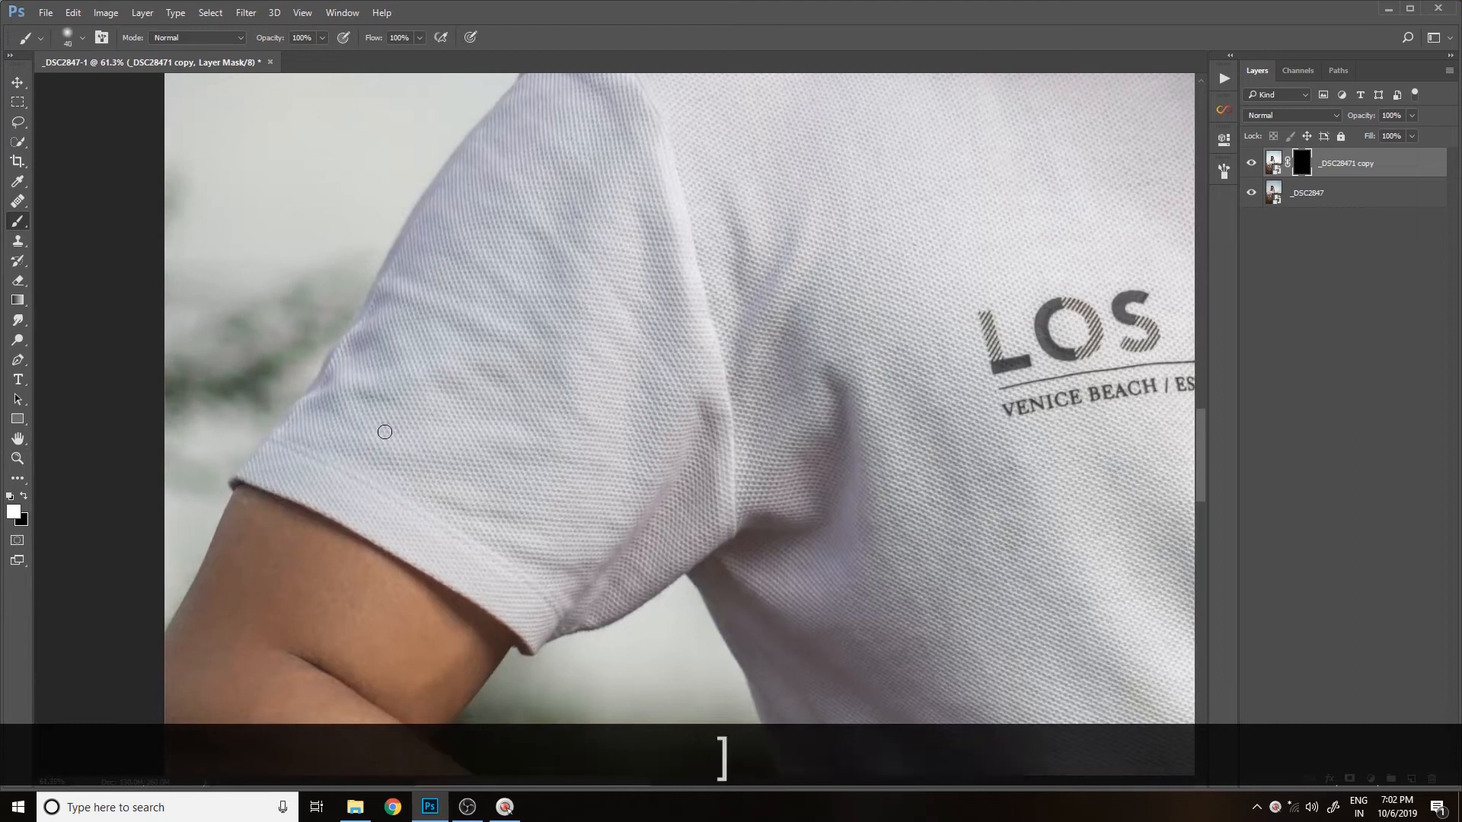
pyautogui.click(69, 38)
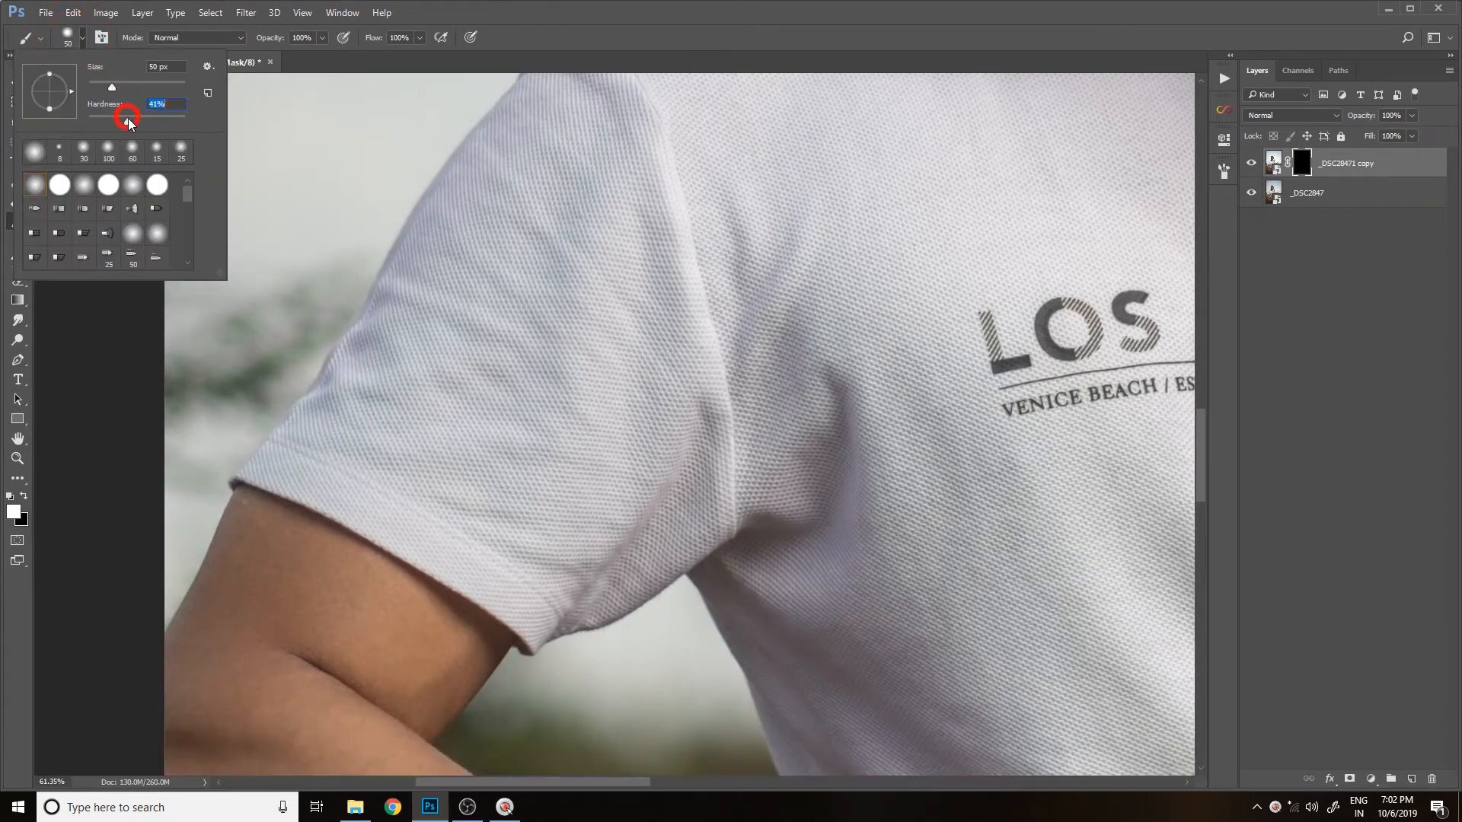
pyautogui.click(568, 9)
pyautogui.press(']')
pyautogui.press('[')
pyautogui.press(']')
pyautogui.press(']')
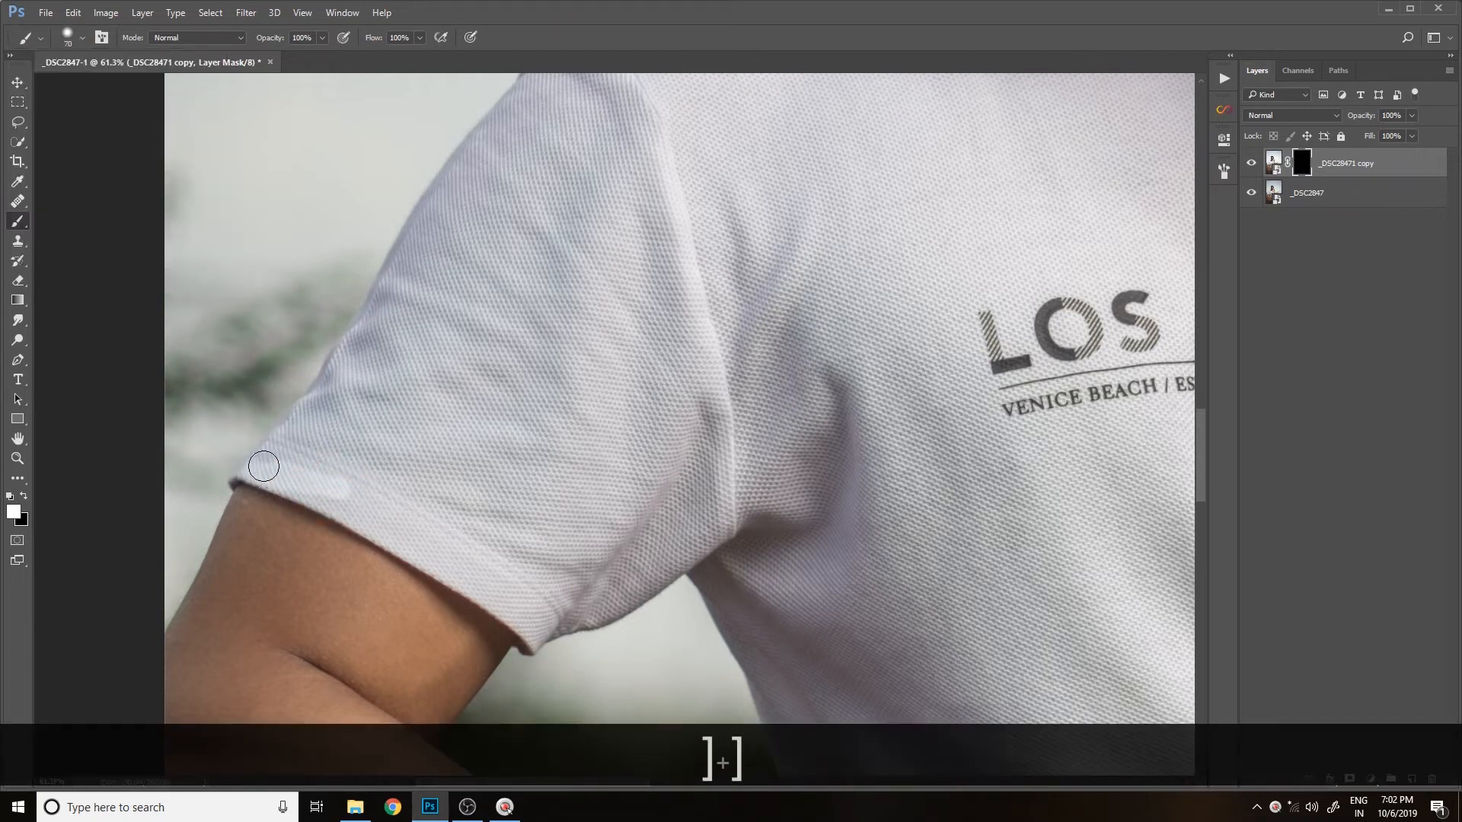
# - Paint white on the mask over the sleeve above the rock and the adjoining chest fold, enlarging the brush for broad areas
pyautogui.moveTo(412, 289)
pyautogui.mouseDown()
pyautogui.moveTo(381, 385)
pyautogui.moveTo(316, 458)
pyautogui.mouseUp()
pyautogui.press(']')
pyautogui.press(']')
pyautogui.press(']')
pyautogui.press(']')
pyautogui.press(']')
pyautogui.press(']')
pyautogui.press(']')
pyautogui.press(']')
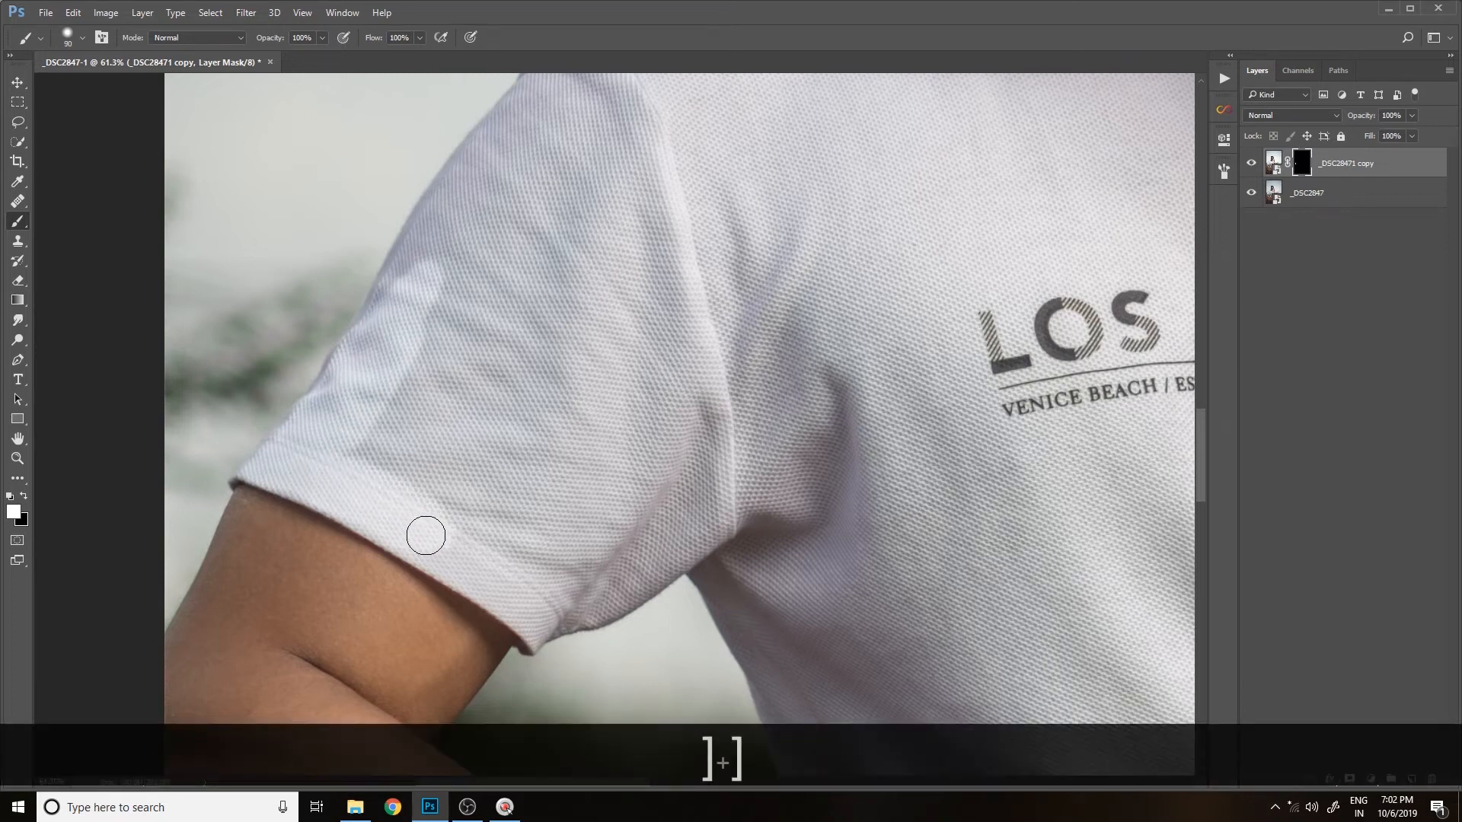
pyautogui.moveTo(697, 450)
pyautogui.mouseDown()
pyautogui.moveTo(549, 346)
pyautogui.moveTo(800, 305)
pyautogui.mouseUp()
pyautogui.press('space')
pyautogui.moveTo(533, 252); pyautogui.dragTo(549, 404)
# - Reveal the brighter layer along the sleeve's outer edge and across the shoulder with a white brush of about 150 px
pyautogui.press('[')
pyautogui.press('[')
pyautogui.press('[')
pyautogui.press('[')
pyautogui.press('[')
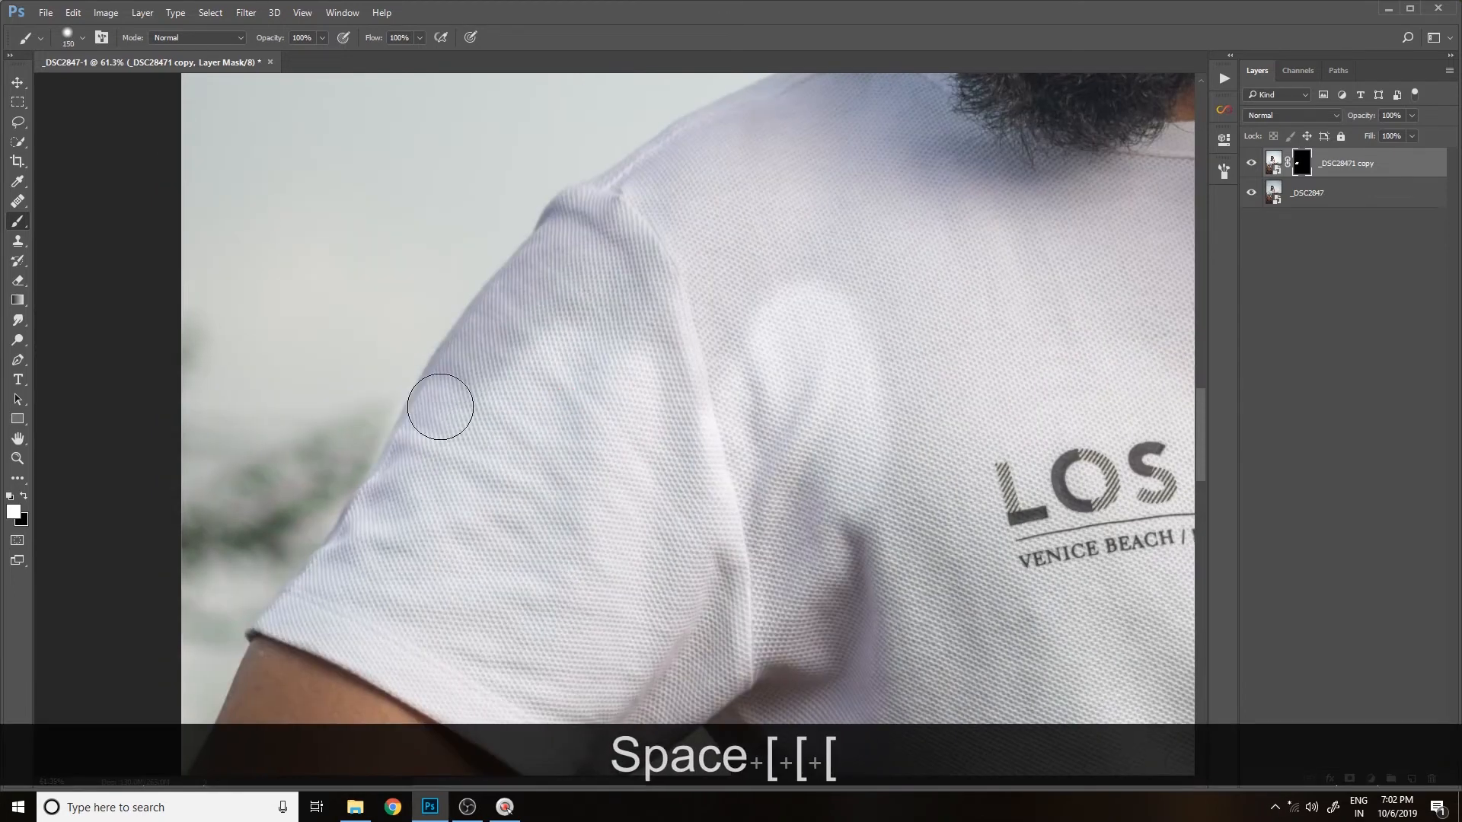
pyautogui.moveTo(417, 457)
pyautogui.mouseDown()
pyautogui.moveTo(544, 343)
pyautogui.moveTo(473, 336)
pyautogui.moveTo(568, 242)
pyautogui.mouseUp()
pyautogui.press('space')
pyautogui.moveTo(550, 341); pyautogui.dragTo(350, 564)
pyautogui.press(']')
pyautogui.press(']')
pyautogui.press(']')
pyautogui.moveTo(385, 433)
pyautogui.mouseDown()
pyautogui.moveTo(437, 427)
pyautogui.moveTo(713, 268)
pyautogui.moveTo(632, 433)
pyautogui.mouseUp()
pyautogui.press('space')
pyautogui.moveTo(431, 404); pyautogui.dragTo(341, 286)
pyautogui.press(']')
pyautogui.press(']')
pyautogui.press(']')
# - Paint black on the mask with a smaller brush to clean the spill along the shoulder's outer edge
pyautogui.press('x')
pyautogui.press('[')
pyautogui.press('[')
pyautogui.press('[')
pyautogui.press('[')
pyautogui.press('[')
pyautogui.moveTo(558, 111); pyautogui.dragTo(419, 201)
# - Switch back to white and paint the mask over the shoulder and upper chest of the T-shirt with a larger brush
pyautogui.press('x')
pyautogui.press(']')
pyautogui.press(']')
pyautogui.press(']')
pyautogui.moveTo(354, 362); pyautogui.dragTo(373, 415)
pyautogui.hotkey('ctrl', '-')
pyautogui.hotkey('ctrl', '-')
pyautogui.moveTo(475, 510); pyautogui.dragTo(434, 356)
pyautogui.press(']')
pyautogui.press(']')
pyautogui.moveTo(568, 395)
pyautogui.mouseDown()
pyautogui.moveTo(792, 215)
pyautogui.moveTo(508, 246)
pyautogui.mouseUp()
# - Paint white on the mask over the middle of the T-shirt around the LOS ANGELES print, with a brush around 300 px
pyautogui.press('[')
pyautogui.press('[')
pyautogui.press('[')
pyautogui.press(']')
pyautogui.press(']')
pyautogui.press(']')
pyautogui.moveTo(669, 248)
pyautogui.mouseDown()
pyautogui.moveTo(723, 361)
pyautogui.moveTo(456, 549)
pyautogui.moveTo(391, 376)
pyautogui.mouseUp()
pyautogui.press('space')
pyautogui.press(']')
pyautogui.moveTo(574, 585)
pyautogui.mouseDown()
pyautogui.moveTo(685, 353)
pyautogui.moveTo(704, 411)
pyautogui.mouseUp()
pyautogui.press('space')
pyautogui.moveTo(525, 182); pyautogui.dragTo(482, 325)
pyautogui.press('[')
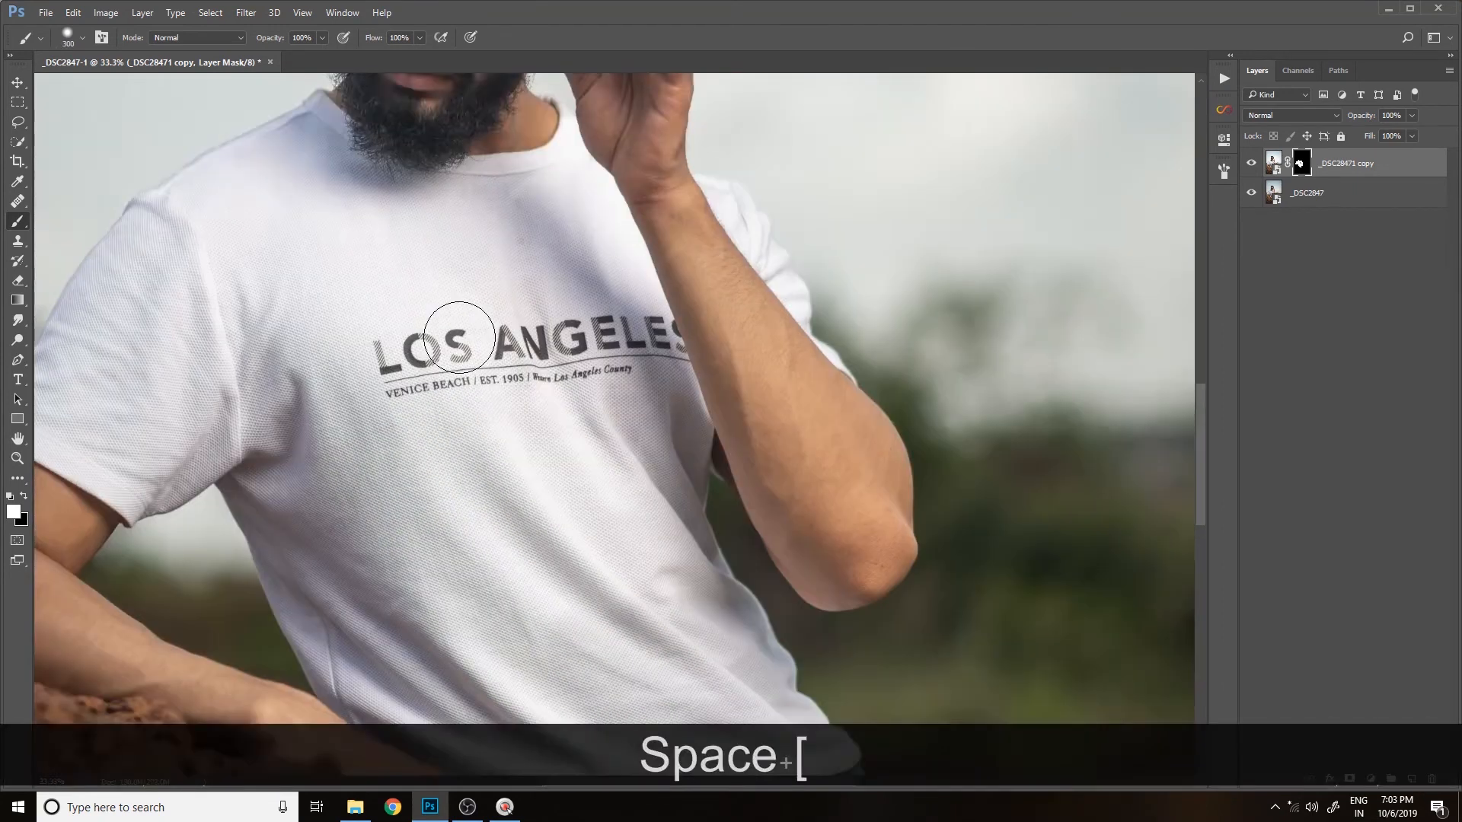
# - Paint white on the mask over the lower T-shirt, hem and fabric beside the raised arm, undoing the last stray stroke
pyautogui.press('space')
pyautogui.moveTo(457, 503); pyautogui.dragTo(417, 297)
pyautogui.moveTo(467, 610)
pyautogui.mouseDown()
pyautogui.moveTo(687, 453)
pyautogui.moveTo(773, 547)
pyautogui.mouseUp()
pyautogui.press('[')
pyautogui.press('[')
pyautogui.moveTo(682, 401); pyautogui.dragTo(620, 518)
pyautogui.press('space')
pyautogui.moveTo(627, 231); pyautogui.dragTo(500, 452)
pyautogui.press('[')
pyautogui.press('[')
pyautogui.moveTo(569, 224); pyautogui.dragTo(618, 302)
pyautogui.hotkey('ctrl', 'z')
pyautogui.press('z')
pyautogui.moveTo(741, 236); pyautogui.dragTo(662, 336)
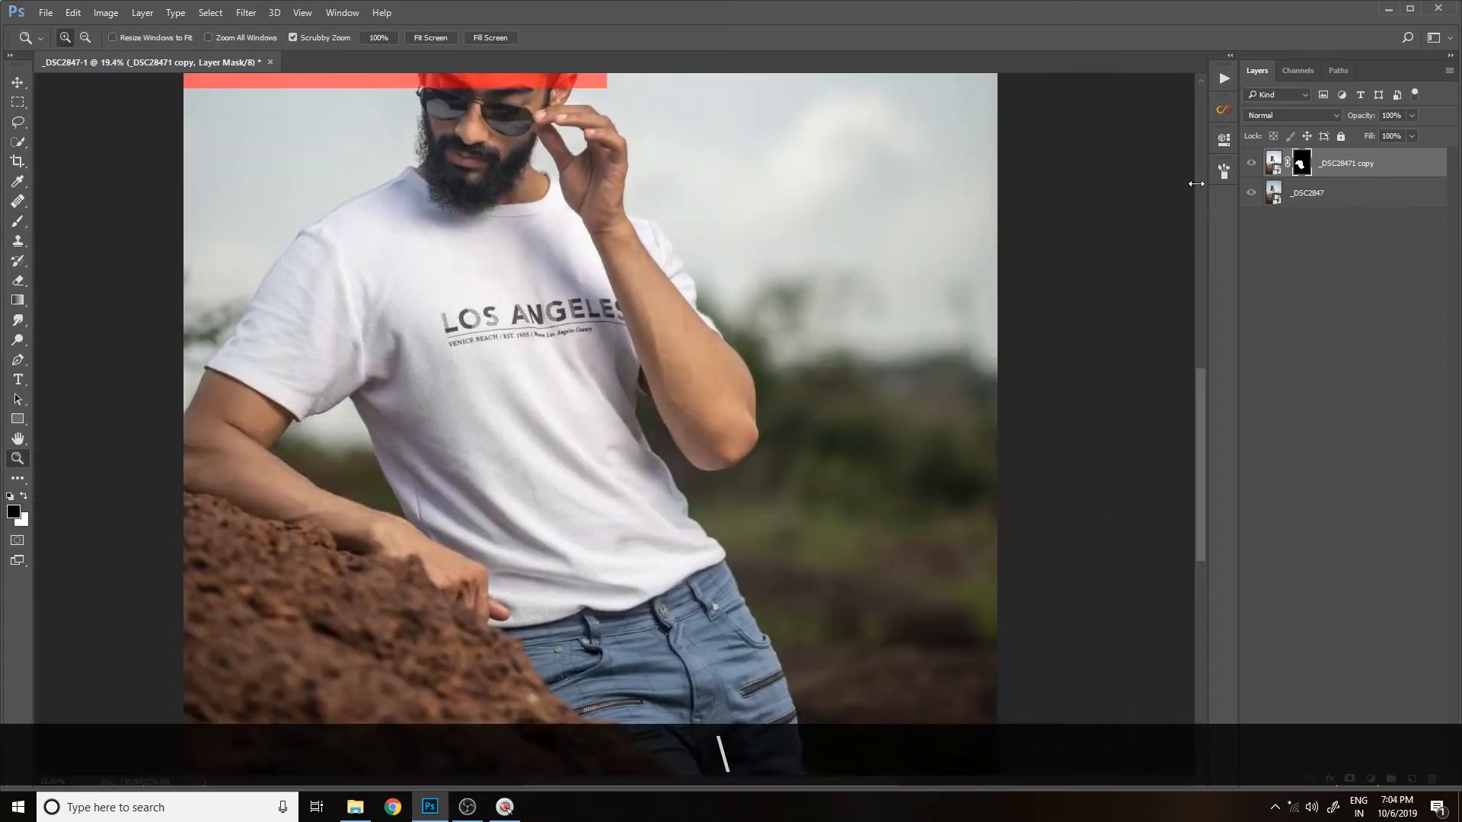
# - Show the mask as a red overlay, touch up missed spots on the T-shirt, undo the last stroke and hide the overlay
pyautogui.press('\\')
pyautogui.press('b')
pyautogui.moveTo(520, 319); pyautogui.dragTo(534, 342)
pyautogui.press('x')
pyautogui.moveTo(617, 548); pyautogui.dragTo(634, 542)
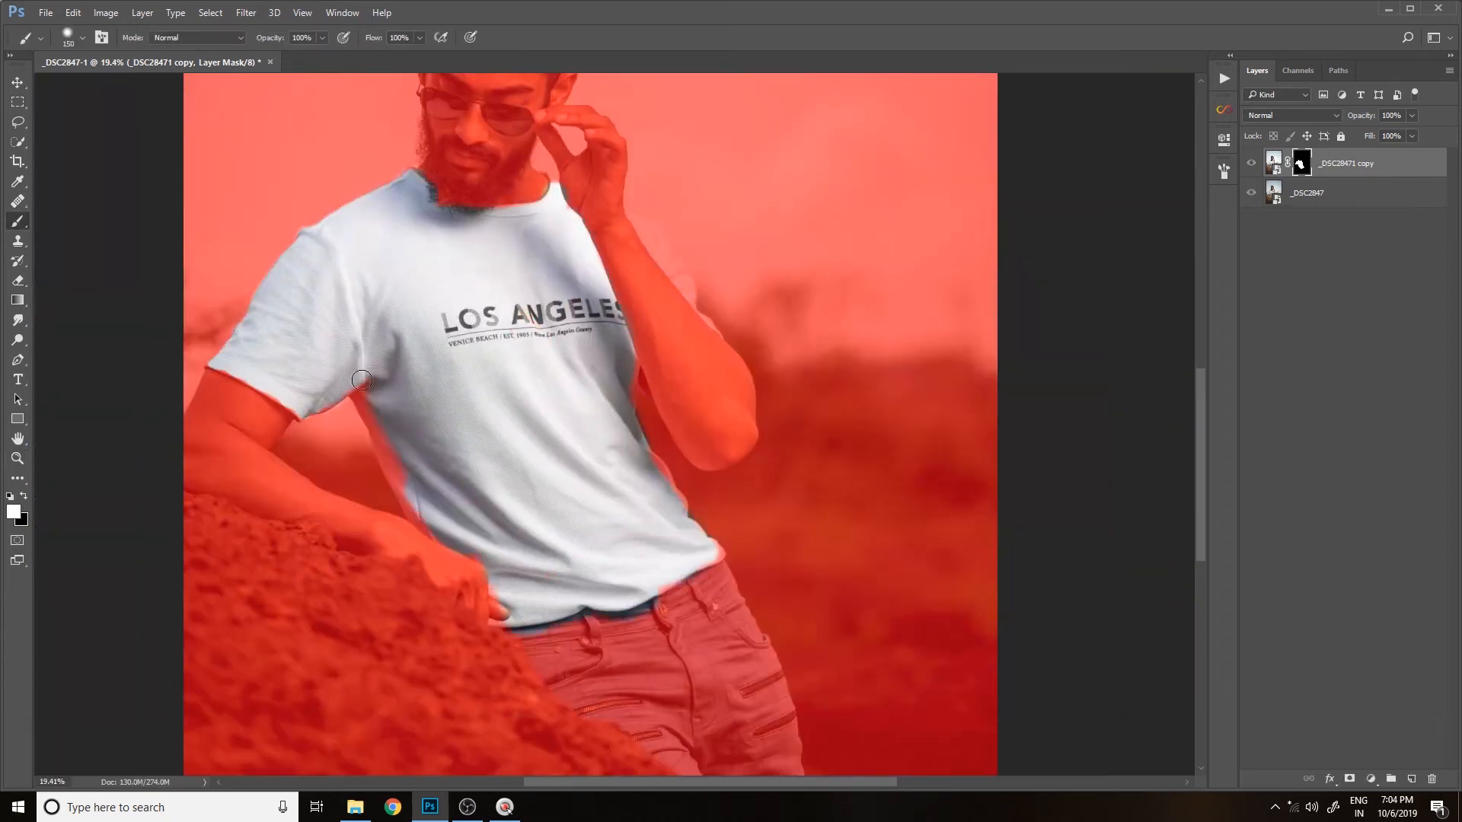
pyautogui.moveTo(281, 394); pyautogui.dragTo(335, 387)
pyautogui.hotkey('ctrl', 'z')
pyautogui.press('space')
pyautogui.press('\\')
# - Compare the portrait with the masked T-shirt layer hidden and shown, leaving it visible
pyautogui.moveTo(696, 177)
pyautogui.mouseDown()
pyautogui.moveTo(735, 260)
pyautogui.moveTo(661, 360)
pyautogui.mouseUp()
pyautogui.press('z')
pyautogui.press('space')
pyautogui.moveTo(696, 373); pyautogui.dragTo(684, 310)
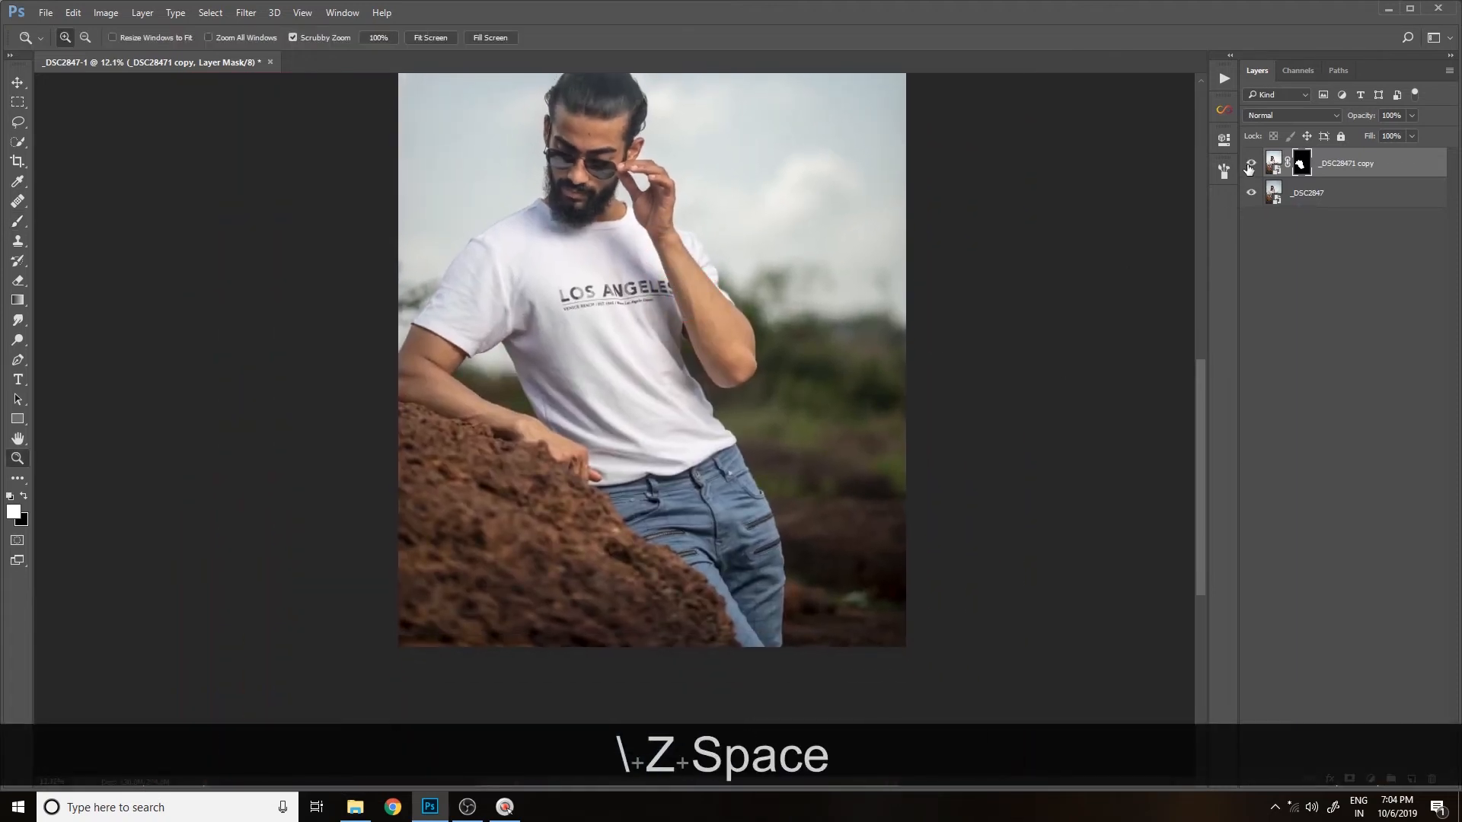
pyautogui.click(1247, 165)
pyautogui.click(1247, 165)
pyautogui.click(1247, 165)
pyautogui.click(1247, 165)
pyautogui.click(1247, 165)
pyautogui.click(1246, 165)
pyautogui.click(1247, 166)
pyautogui.click(1246, 165)
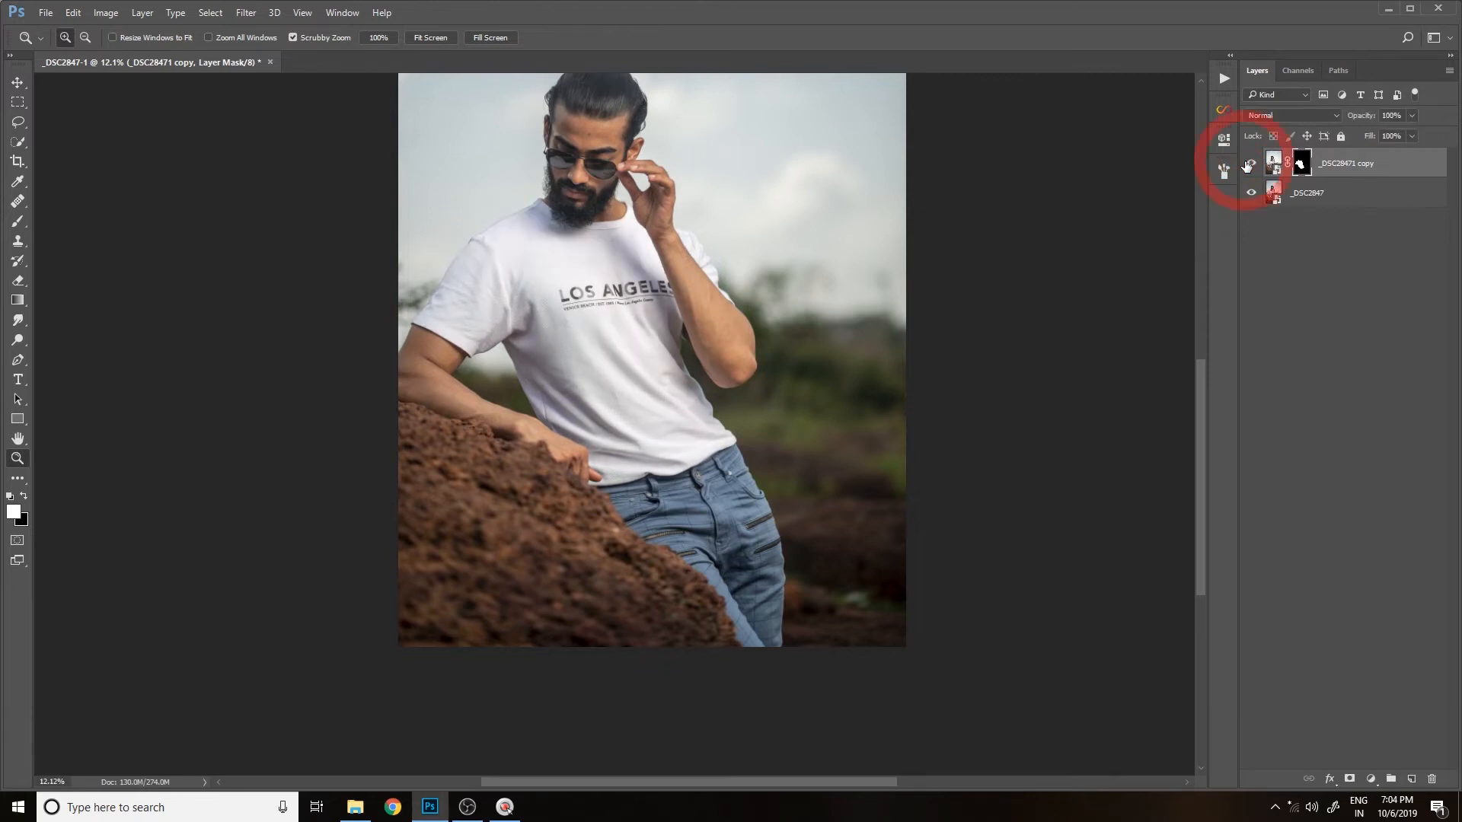
# - Add a new empty layer above the masked copy and choose the Healing Brush Tool
pyautogui.press('space')
pyautogui.moveTo(574, 376); pyautogui.dragTo(696, 411)
pyautogui.moveTo(682, 382); pyautogui.dragTo(665, 522)
pyautogui.moveTo(593, 487)
pyautogui.mouseDown()
pyautogui.moveTo(653, 490)
pyautogui.moveTo(572, 502)
pyautogui.mouseUp()
pyautogui.press('space')
pyautogui.moveTo(571, 555); pyautogui.dragTo(586, 395)
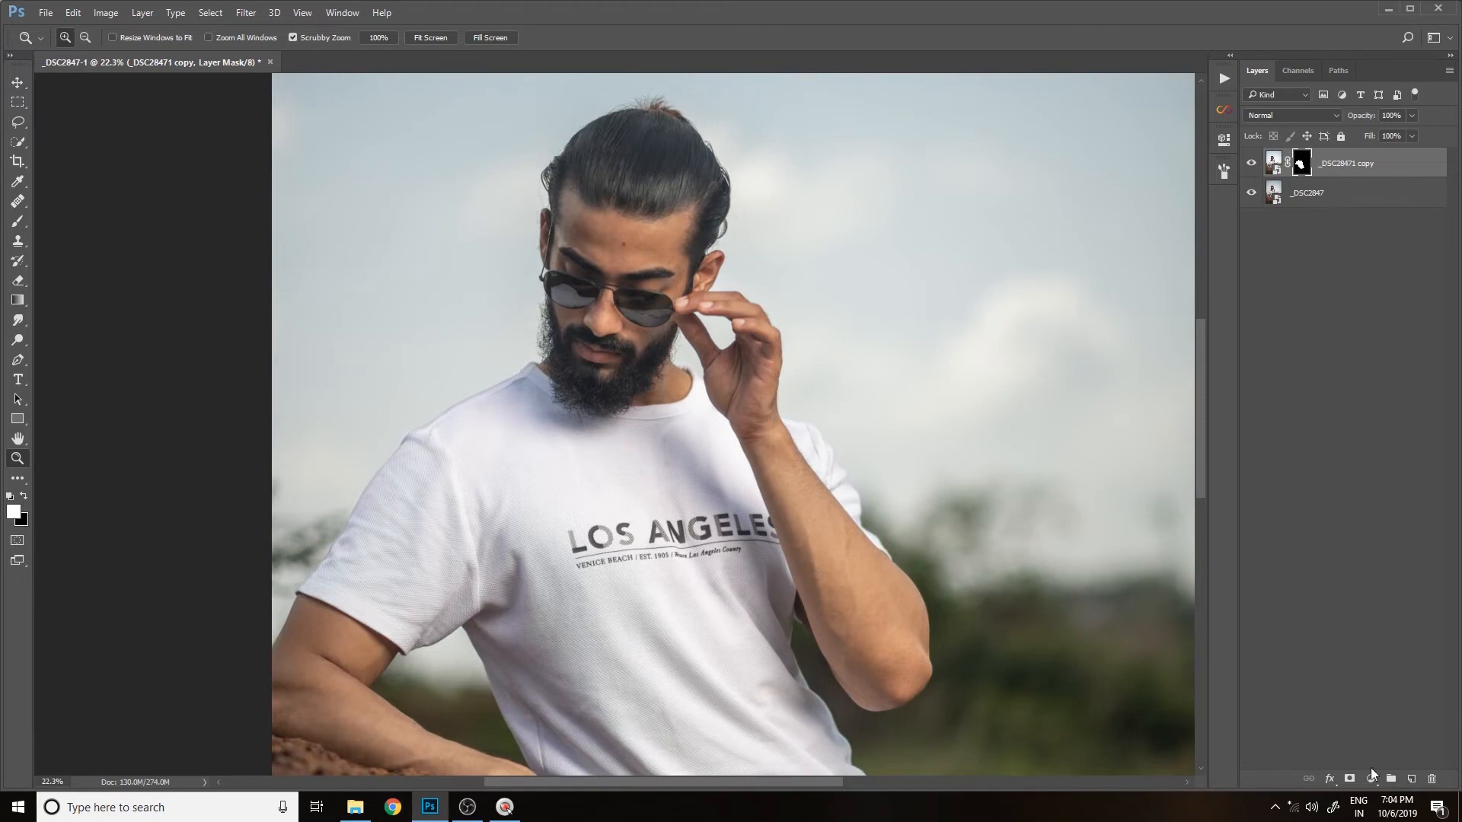
pyautogui.click(1411, 779)
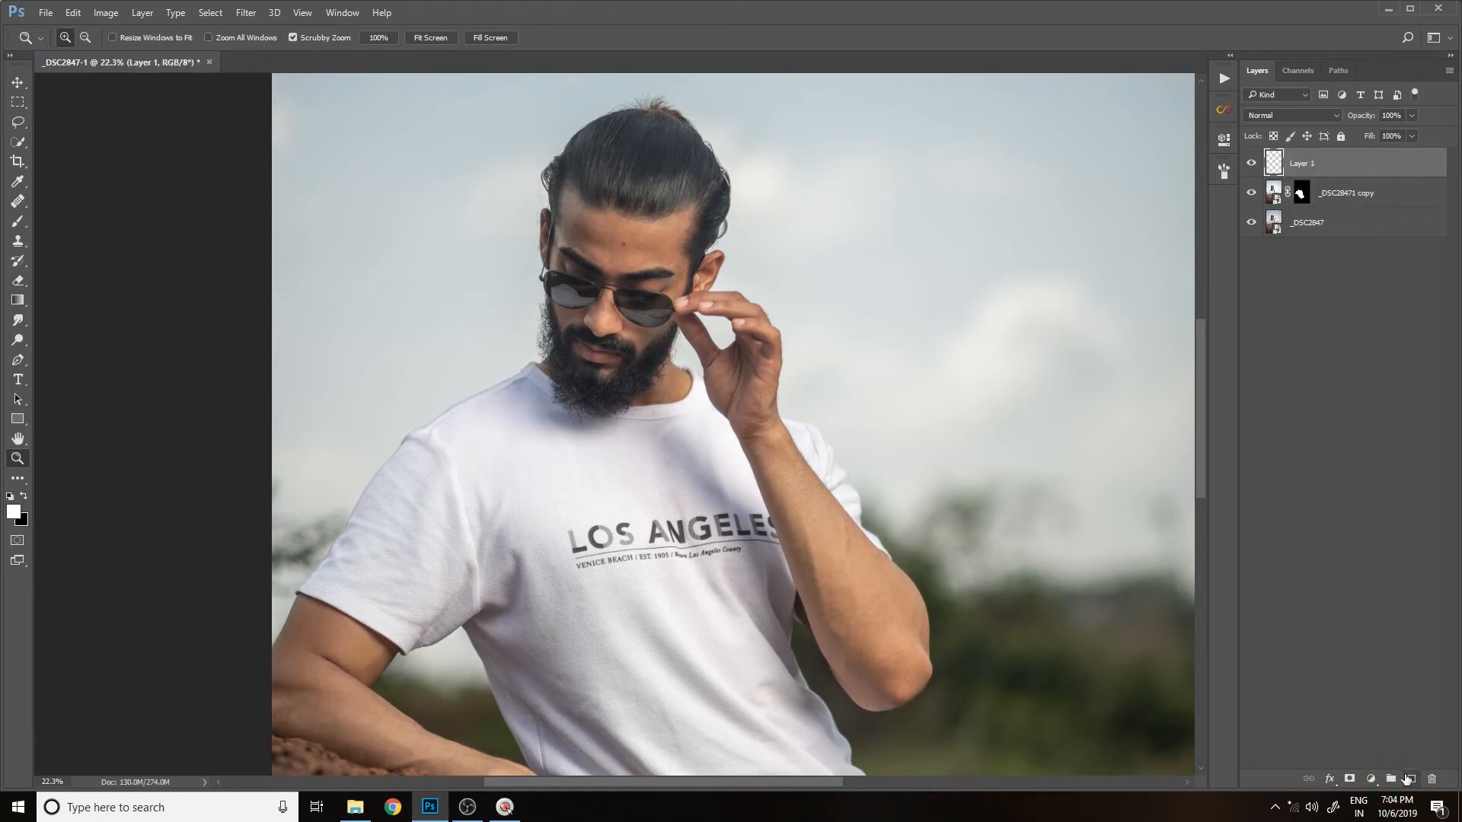
pyautogui.click(17, 201)
pyautogui.rightClick(17, 201)
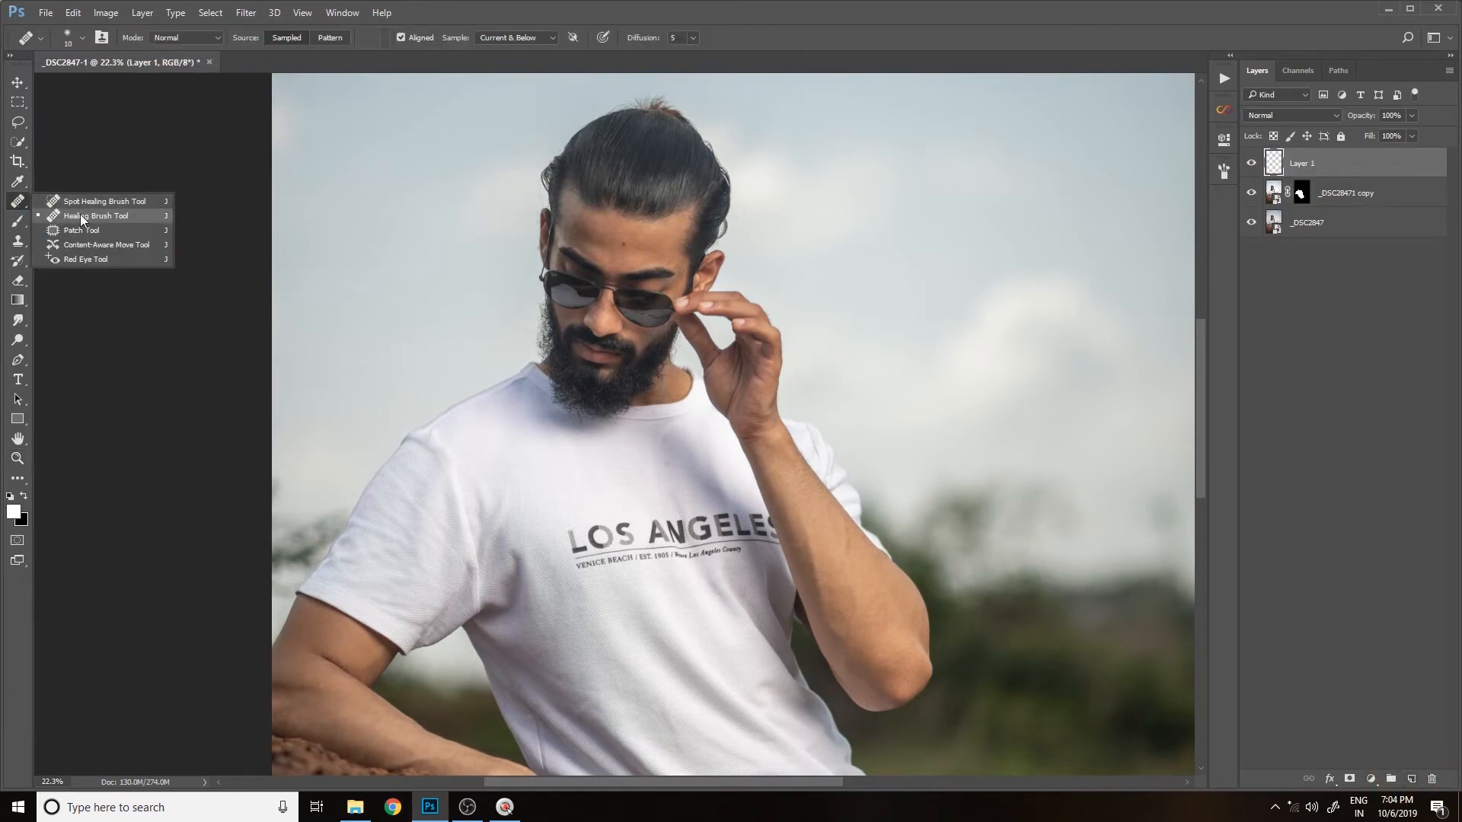
pyautogui.click(94, 215)
# - Heal the dark spot and nearby blemishes in the middle of the forehead with a 20 px brush, sampling clean skin beside them
pyautogui.press('z')
pyautogui.moveTo(609, 200); pyautogui.dragTo(670, 403)
pyautogui.press('space')
pyautogui.moveTo(670, 404)
pyautogui.mouseDown()
pyautogui.moveTo(596, 538)
pyautogui.moveTo(611, 368)
pyautogui.moveTo(638, 487)
pyautogui.mouseUp()
pyautogui.press('space')
pyautogui.press('space')
pyautogui.press('j')
pyautogui.press('[')
pyautogui.press(']')
pyautogui.press(']')
pyautogui.press(']')
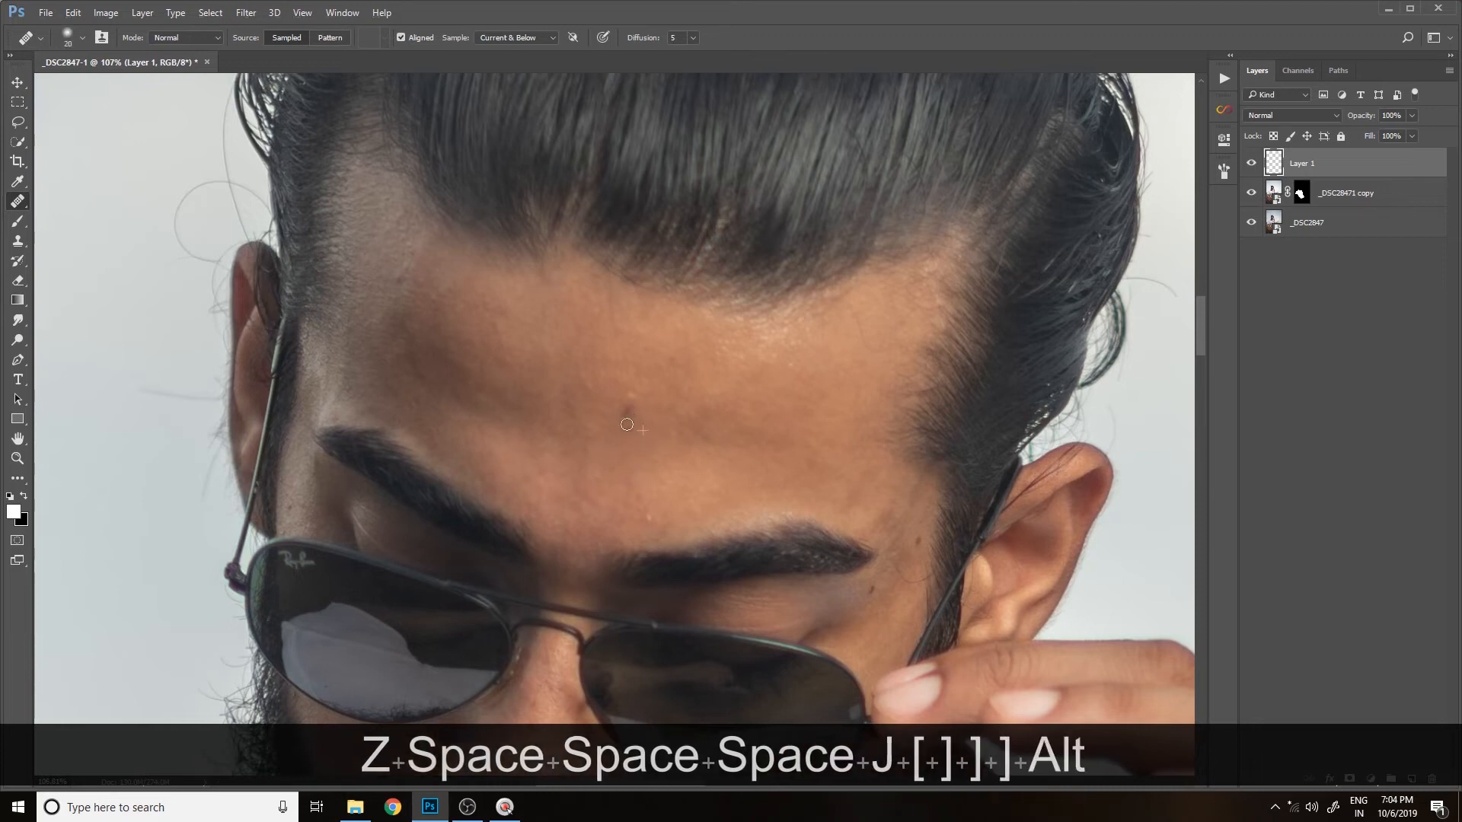
pyautogui.keyDown('alt'); pyautogui.click(629, 421); pyautogui.keyUp('alt')
pyautogui.press('space')
pyautogui.keyDown('alt'); pyautogui.click(610, 396); pyautogui.keyUp('alt')
pyautogui.keyDown('alt'); pyautogui.click(601, 438); pyautogui.keyUp('alt')
pyautogui.press('space')
pyautogui.moveTo(552, 393); pyautogui.dragTo(677, 469)
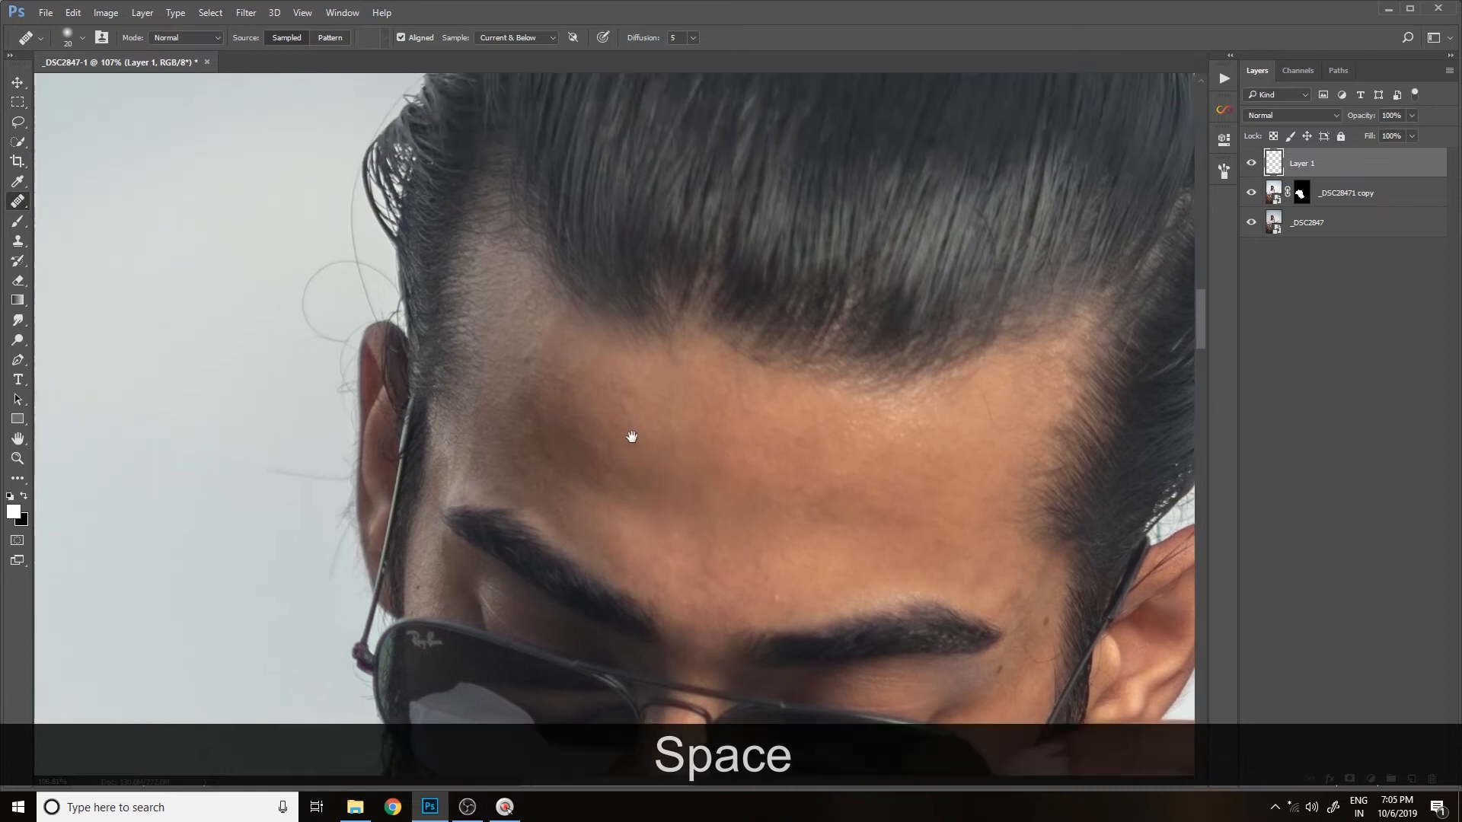
# - Heal the small spots on the shadowed side of the forehead below the hairline, sampling clean skin beside them
pyautogui.press('alt')
pyautogui.press('alt')
pyautogui.keyDown('alt'); pyautogui.click(555, 332); pyautogui.keyUp('alt')
pyautogui.keyDown('alt'); pyautogui.click(557, 339); pyautogui.keyUp('alt')
pyautogui.press('alt')
pyautogui.keyDown('alt'); pyautogui.click(531, 314); pyautogui.keyUp('alt')
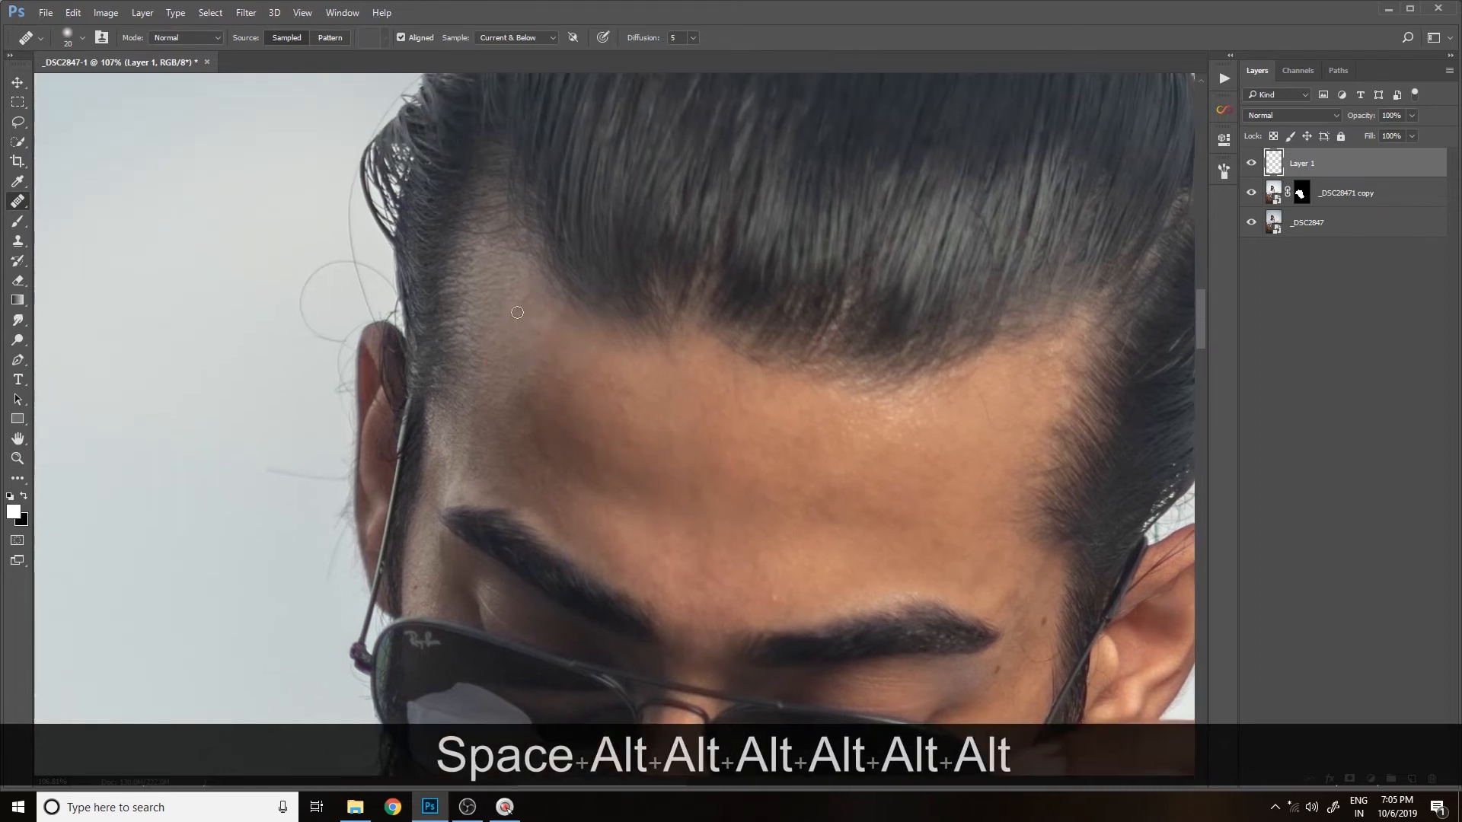
pyautogui.moveTo(558, 355)
pyautogui.mouseDown()
pyautogui.moveTo(542, 341)
pyautogui.moveTo(538, 234)
pyautogui.mouseUp()
pyautogui.keyDown('alt'); pyautogui.click(548, 316); pyautogui.keyUp('alt')
pyautogui.press('space')
pyautogui.keyDown('alt'); pyautogui.click(520, 229); pyautogui.keyUp('alt')
pyautogui.press('space')
pyautogui.moveTo(563, 305); pyautogui.dragTo(538, 231)
# - Heal the small blemishes across the lower forehead and between the eyebrows, resampling nearby skin for each spot
pyautogui.keyDown('alt'); pyautogui.click(595, 284); pyautogui.keyUp('alt')
pyautogui.click(578, 246)
pyautogui.keyDown('alt'); pyautogui.click(612, 277); pyautogui.keyUp('alt')
pyautogui.keyDown('alt'); pyautogui.click(620, 190); pyautogui.keyUp('alt')
pyautogui.click(655, 162)
pyautogui.press('space')
pyautogui.moveTo(801, 304); pyautogui.dragTo(666, 219)
pyautogui.keyDown('alt'); pyautogui.click(641, 260); pyautogui.keyUp('alt')
pyautogui.click(609, 263)
pyautogui.keyDown('alt'); pyautogui.click(570, 270); pyautogui.keyUp('alt')
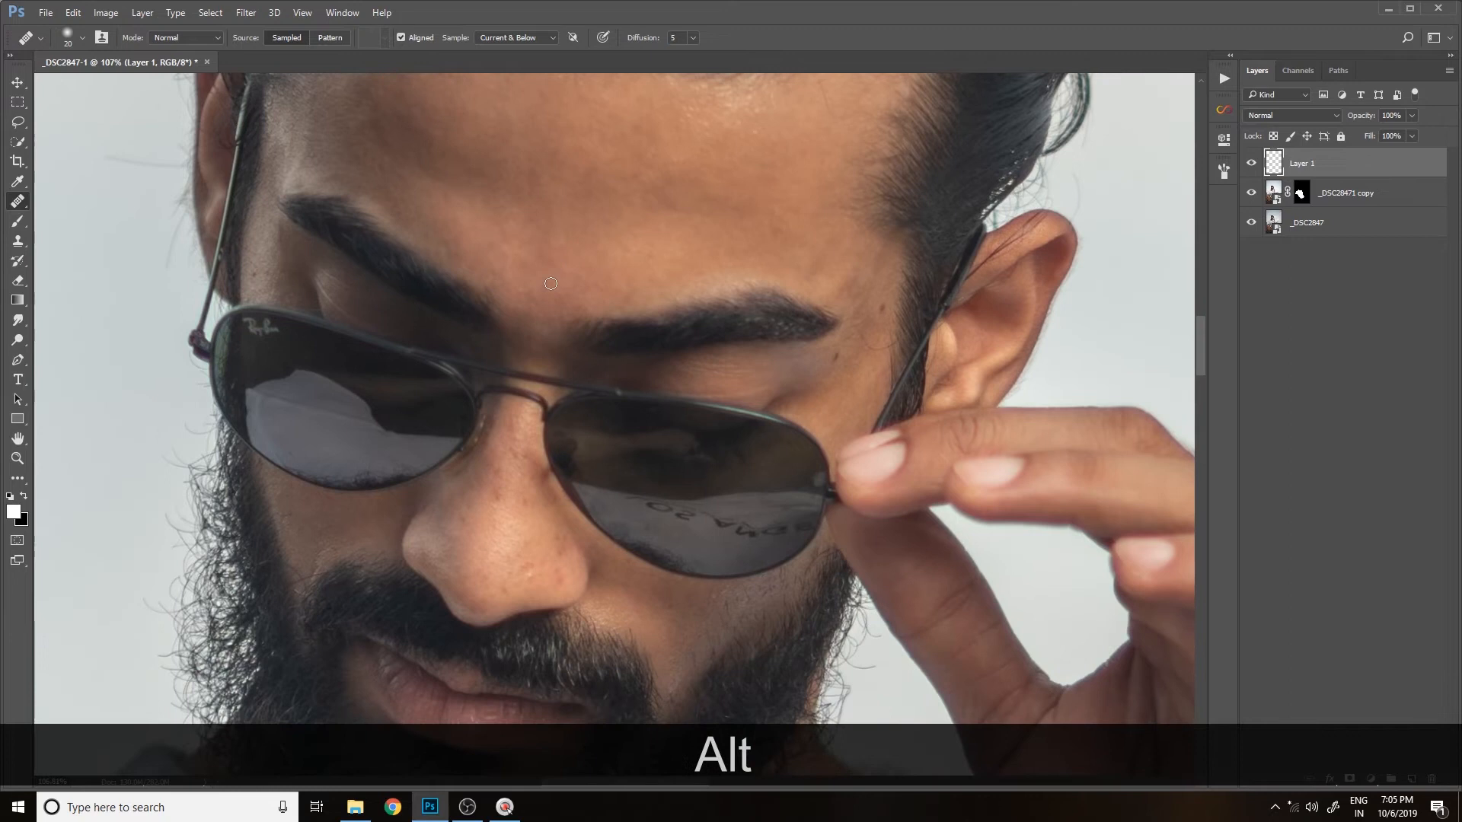
pyautogui.keyDown('alt'); pyautogui.click(522, 246); pyautogui.keyUp('alt')
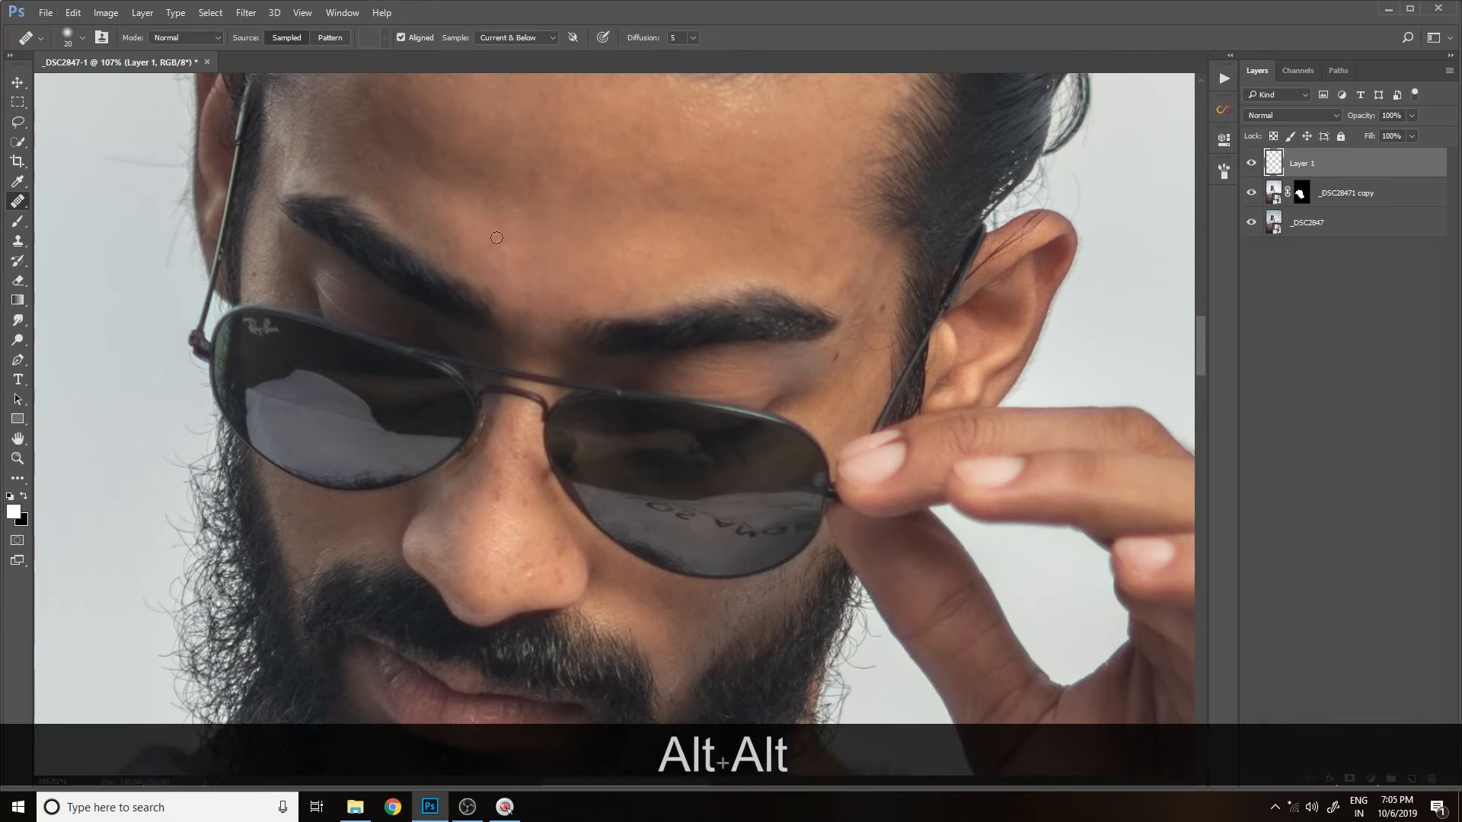
# - Heal the moles at the temple and beside the eyebrow nearest the raised hand
pyautogui.press('space')
pyautogui.moveTo(767, 219); pyautogui.dragTo(639, 251)
pyautogui.keyDown('alt'); pyautogui.click(747, 339); pyautogui.keyUp('alt')
pyautogui.press('space')
pyautogui.moveTo(750, 399); pyautogui.dragTo(898, 262)
# - Heal the red spots and marks on the tip, side and bridge of the nose
pyautogui.keyDown('alt'); pyautogui.click(518, 379); pyautogui.keyUp('alt')
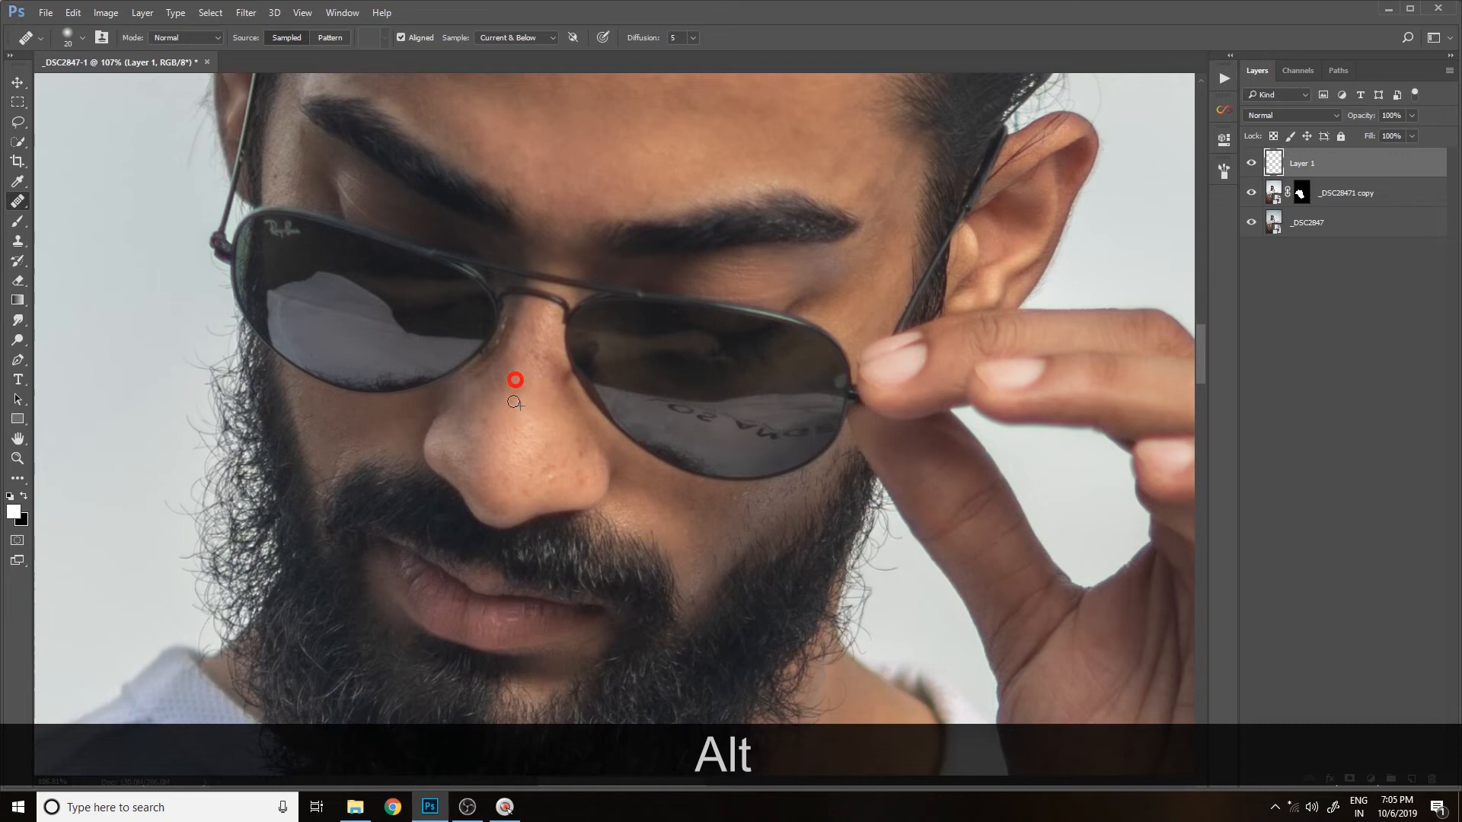
pyautogui.press('alt')
pyautogui.click(551, 473)
pyautogui.click(575, 461)
pyautogui.moveTo(574, 464); pyautogui.dragTo(599, 517)
pyautogui.click(570, 428)
pyautogui.keyDown('alt'); pyautogui.click(540, 458); pyautogui.keyUp('alt')
pyautogui.click(559, 397)
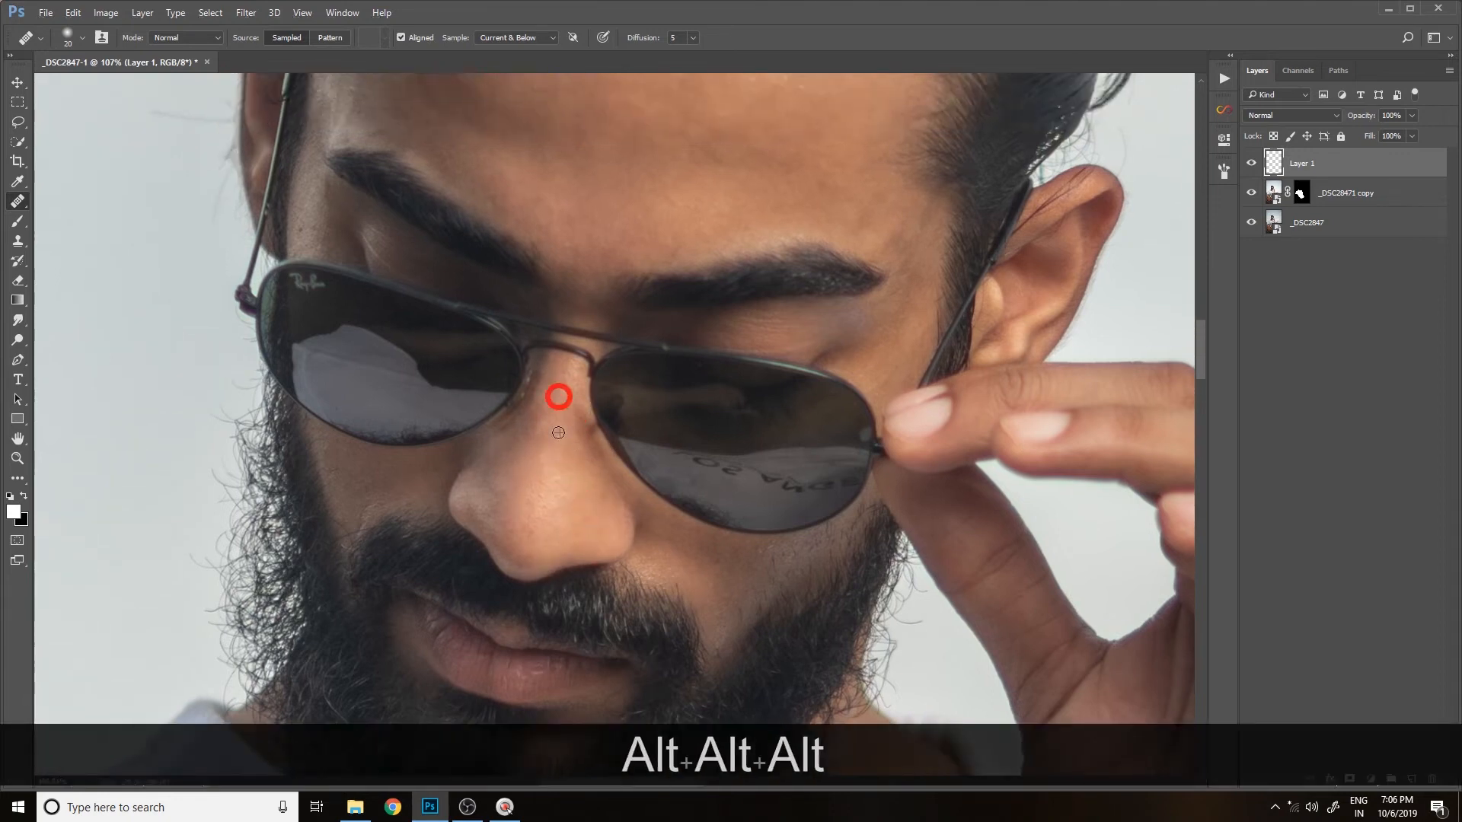
# - Try further healing strokes on the nose and undo the last two changes
pyautogui.moveTo(700, 475); pyautogui.dragTo(561, 393)
pyautogui.moveTo(573, 481); pyautogui.dragTo(539, 411)
pyautogui.keyDown('alt'); pyautogui.click(562, 464); pyautogui.keyUp('alt')
pyautogui.keyDown('alt'); pyautogui.click(593, 411); pyautogui.keyUp('alt')
pyautogui.click(595, 463)
pyautogui.hotkey('ctrl', 'alt', 'z')
pyautogui.hotkey('ctrl', 'alt', 'z')
# - Heal the marks on the shadowed cheek above the moustache and the mole at the temple beside the sunglasses
pyautogui.moveTo(440, 447)
pyautogui.mouseDown()
pyautogui.moveTo(618, 548)
pyautogui.moveTo(763, 603)
pyautogui.mouseUp()
pyautogui.keyDown('alt'); pyautogui.click(496, 515); pyautogui.keyUp('alt')
pyautogui.click(531, 510)
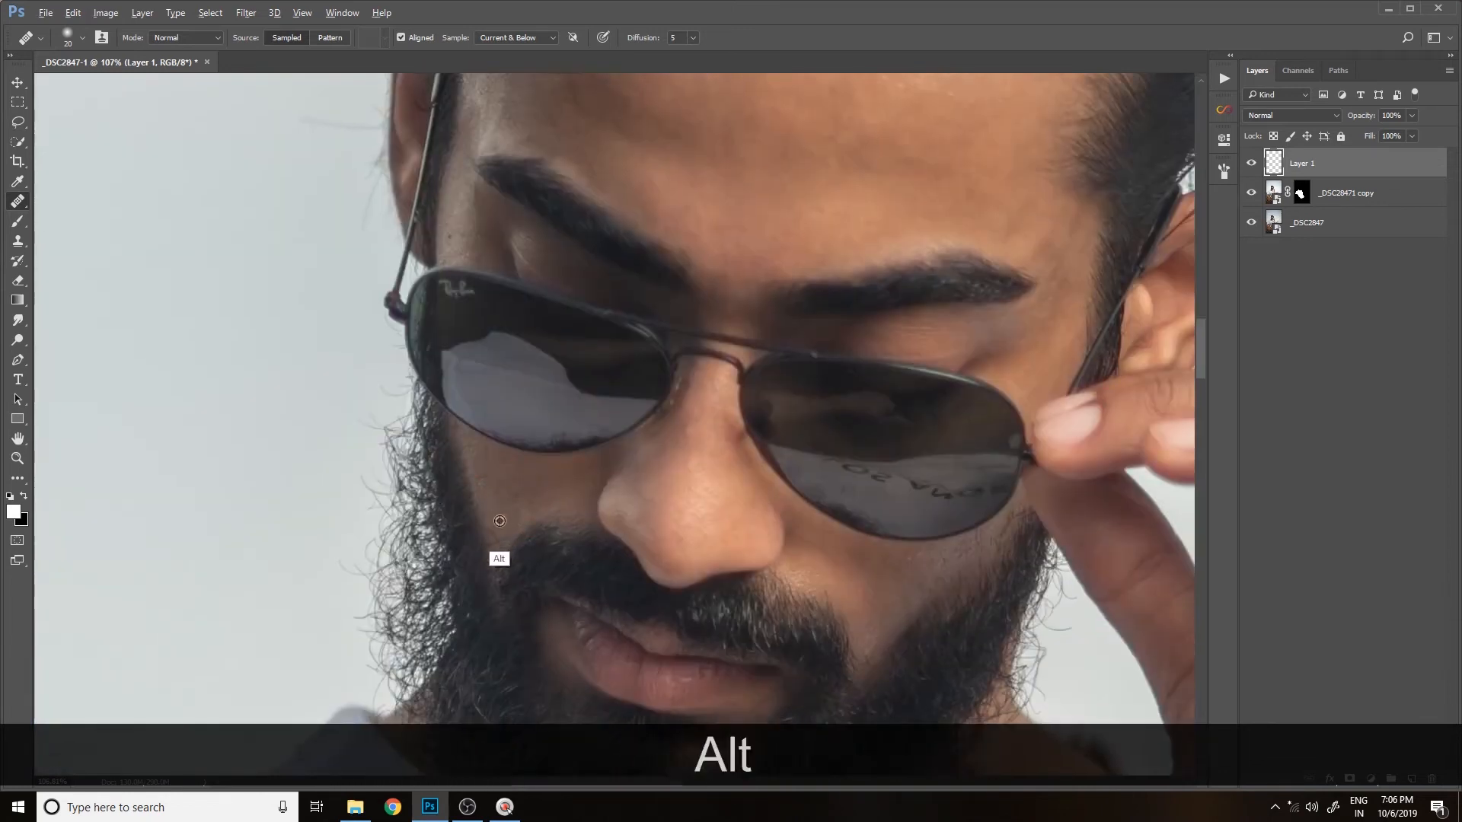
pyautogui.moveTo(550, 320); pyautogui.dragTo(556, 514)
pyautogui.keyDown('alt'); pyautogui.click(447, 441); pyautogui.keyUp('alt')
pyautogui.click(463, 420)
# - Heal the blemish near the upper edge of the forearm, sampling the skin next to it
pyautogui.moveTo(952, 327); pyautogui.dragTo(649, 620)
pyautogui.moveTo(655, 670); pyautogui.dragTo(716, 106)
pyautogui.moveTo(697, 685)
pyautogui.mouseDown()
pyautogui.moveTo(753, 261)
pyautogui.moveTo(903, 368)
pyautogui.mouseUp()
pyautogui.keyDown('alt'); pyautogui.click(701, 551); pyautogui.keyUp('alt')
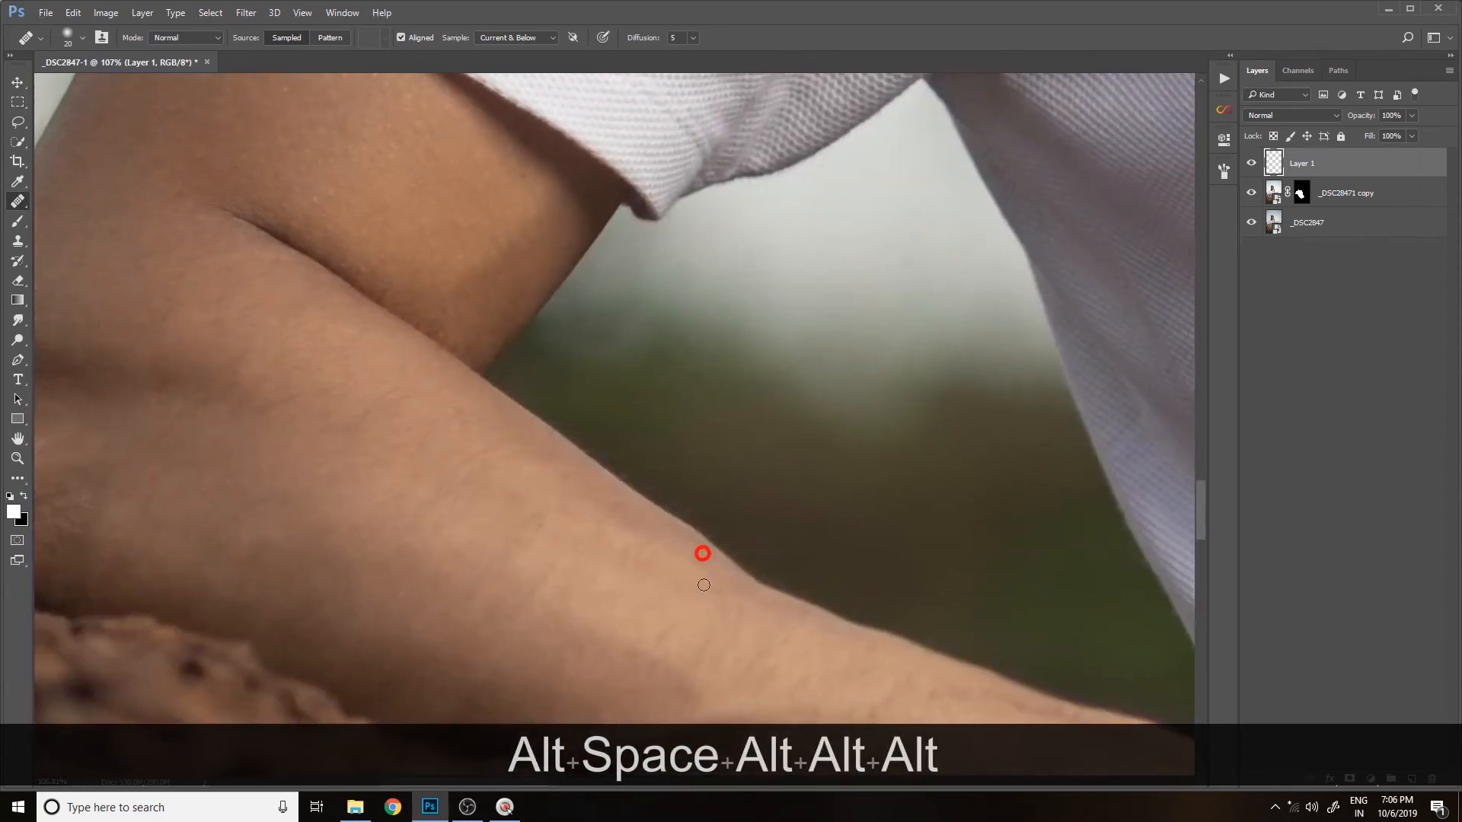
# - Heal the remaining small skin spots with the Healing Brush, sampling clean skin beside each one
pyautogui.press('z')
pyautogui.moveTo(307, 489); pyautogui.dragTo(236, 494)
pyautogui.moveTo(426, 251); pyautogui.dragTo(470, 509)
pyautogui.moveTo(487, 251); pyautogui.dragTo(525, 564)
pyautogui.moveTo(544, 421)
pyautogui.mouseDown()
pyautogui.moveTo(591, 421)
pyautogui.moveTo(567, 418)
pyautogui.mouseUp()
pyautogui.press('j')
pyautogui.keyDown('alt'); pyautogui.click(562, 415); pyautogui.keyUp('alt')
pyautogui.keyDown('alt'); pyautogui.click(450, 516); pyautogui.keyUp('alt')
pyautogui.click(408, 457)
pyautogui.moveTo(386, 433)
pyautogui.mouseDown()
pyautogui.moveTo(565, 502)
pyautogui.moveTo(456, 489)
pyautogui.moveTo(548, 494)
pyautogui.mouseUp()
pyautogui.keyDown('alt'); pyautogui.click(362, 421); pyautogui.keyUp('alt')
pyautogui.click(373, 371)
# - Compare the portrait with the healing layer hidden and shown, and examine the skin tones on the forehead
pyautogui.press('z')
pyautogui.click(1243, 165)
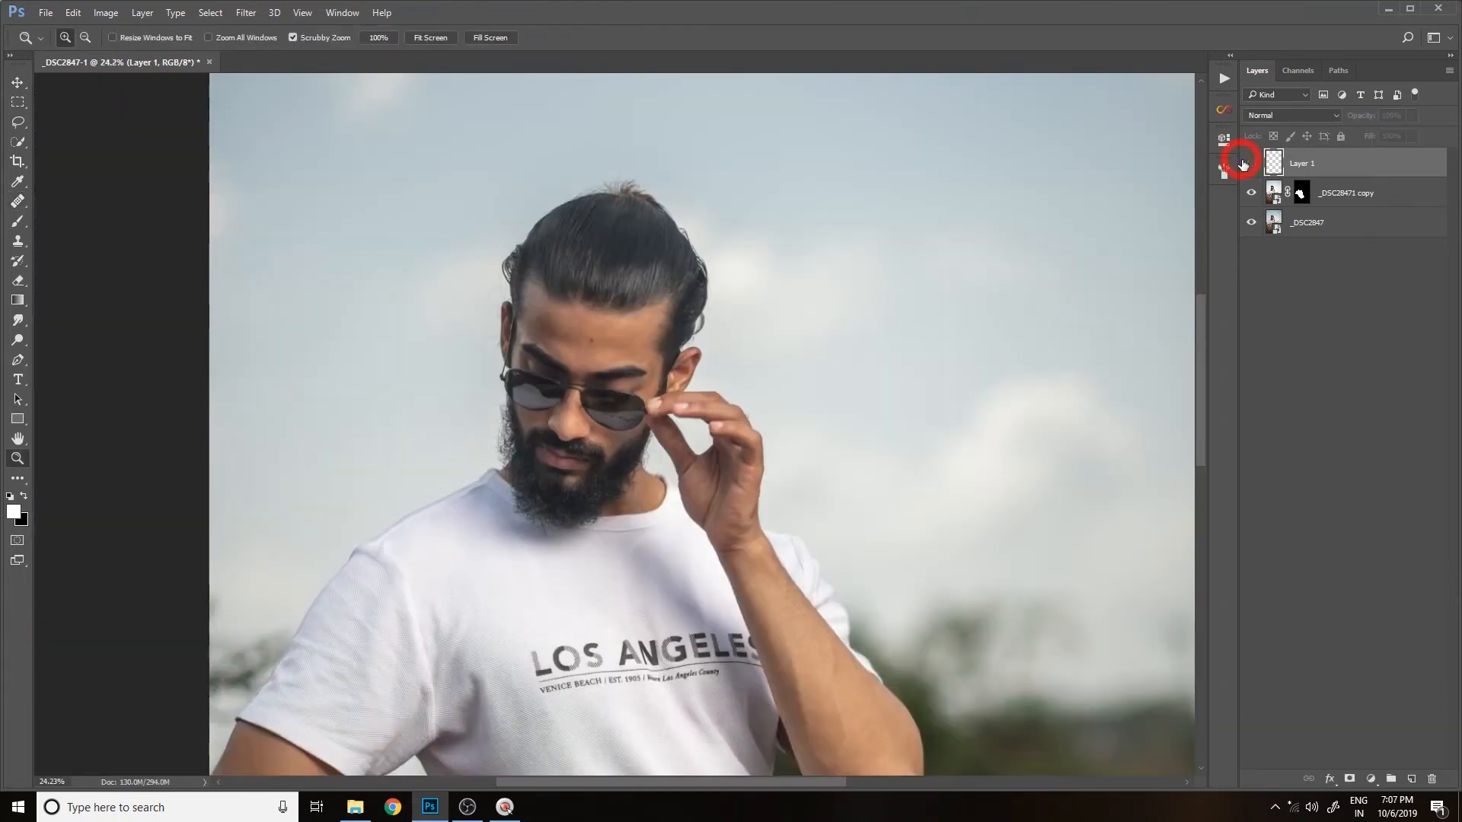
pyautogui.moveTo(592, 332); pyautogui.dragTo(604, 364)
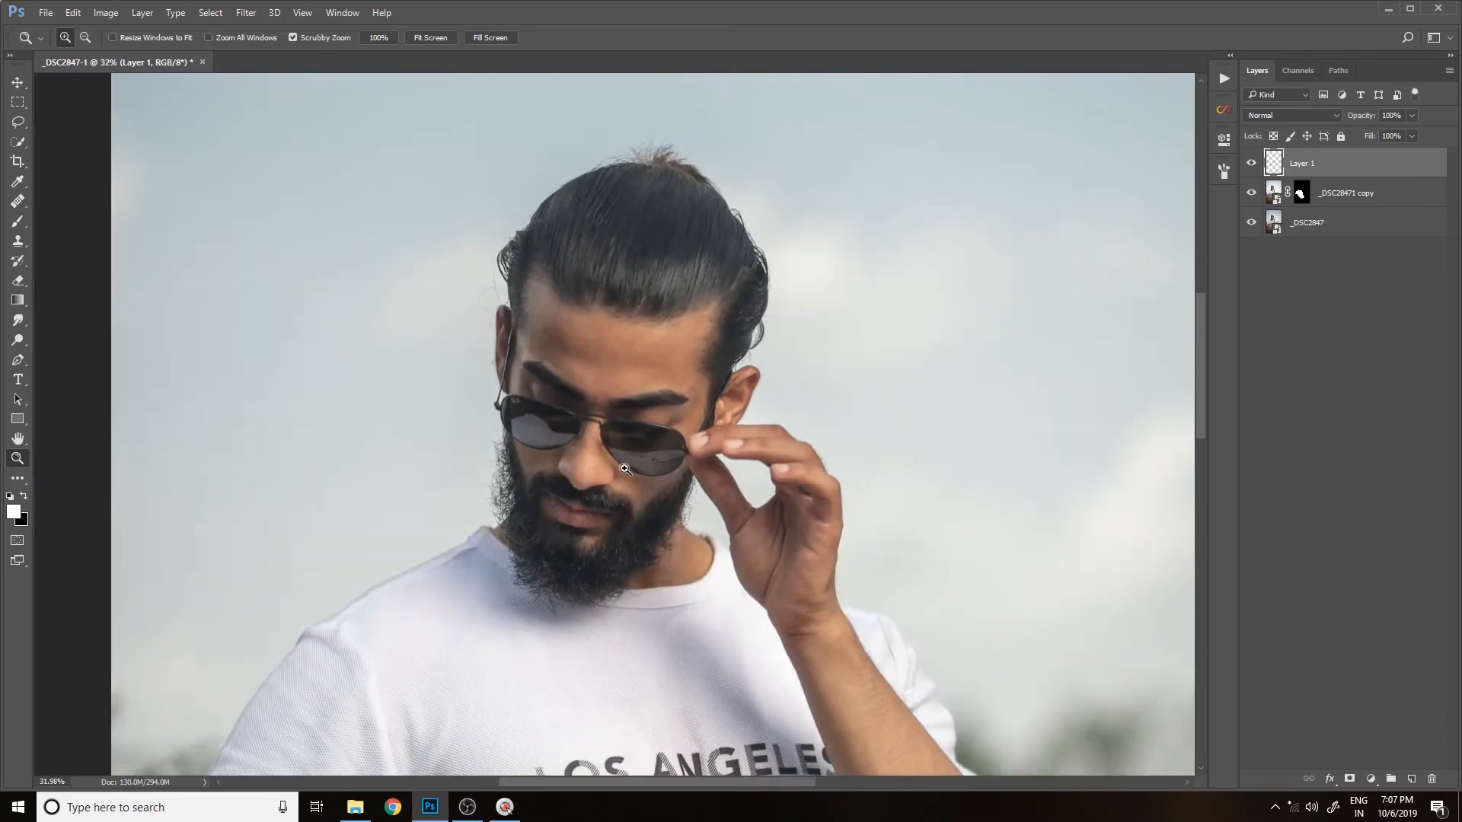
pyautogui.scroll(-2, 620, 466)
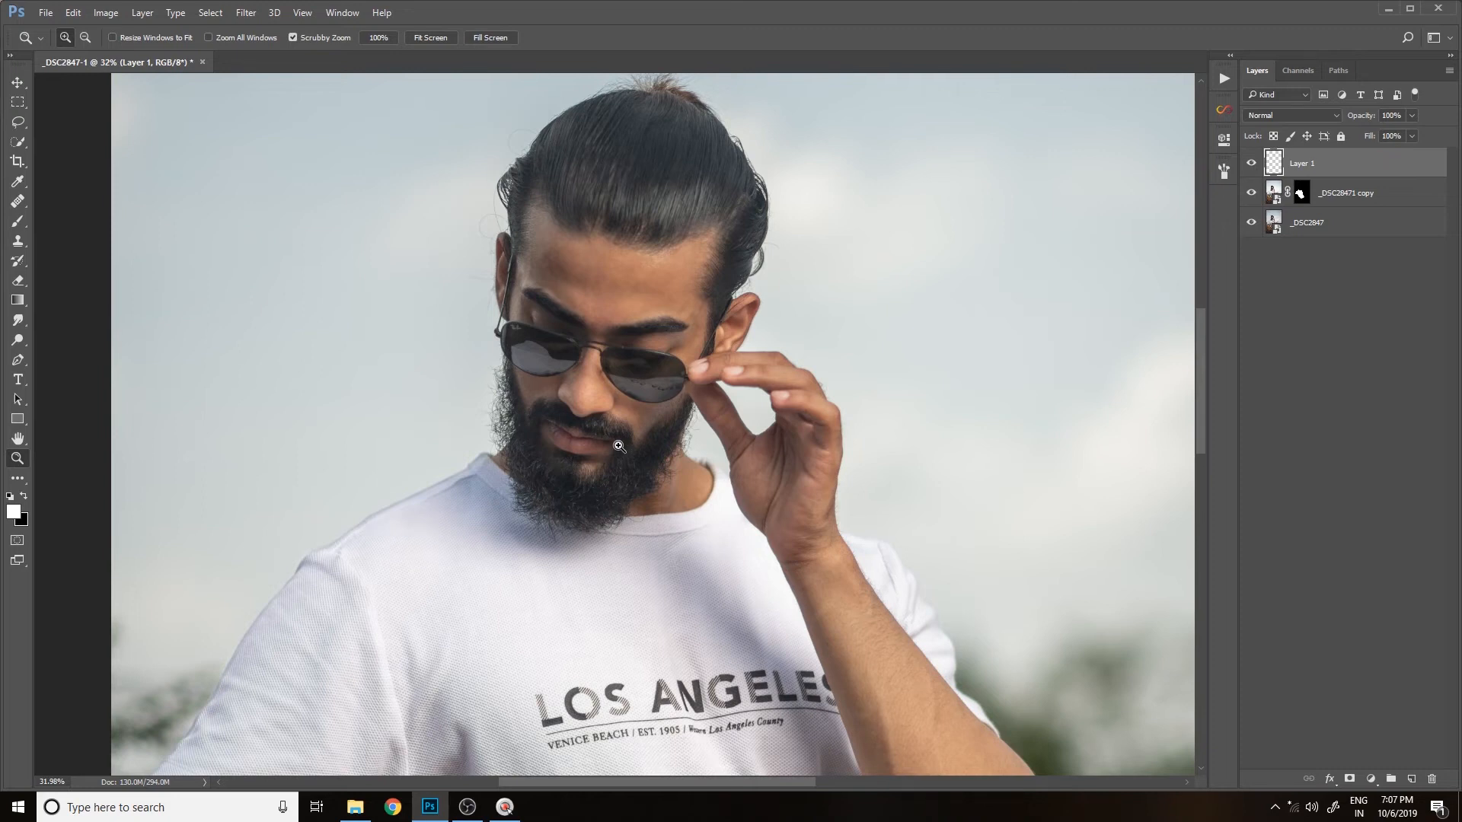
pyautogui.moveTo(629, 307); pyautogui.dragTo(651, 378)
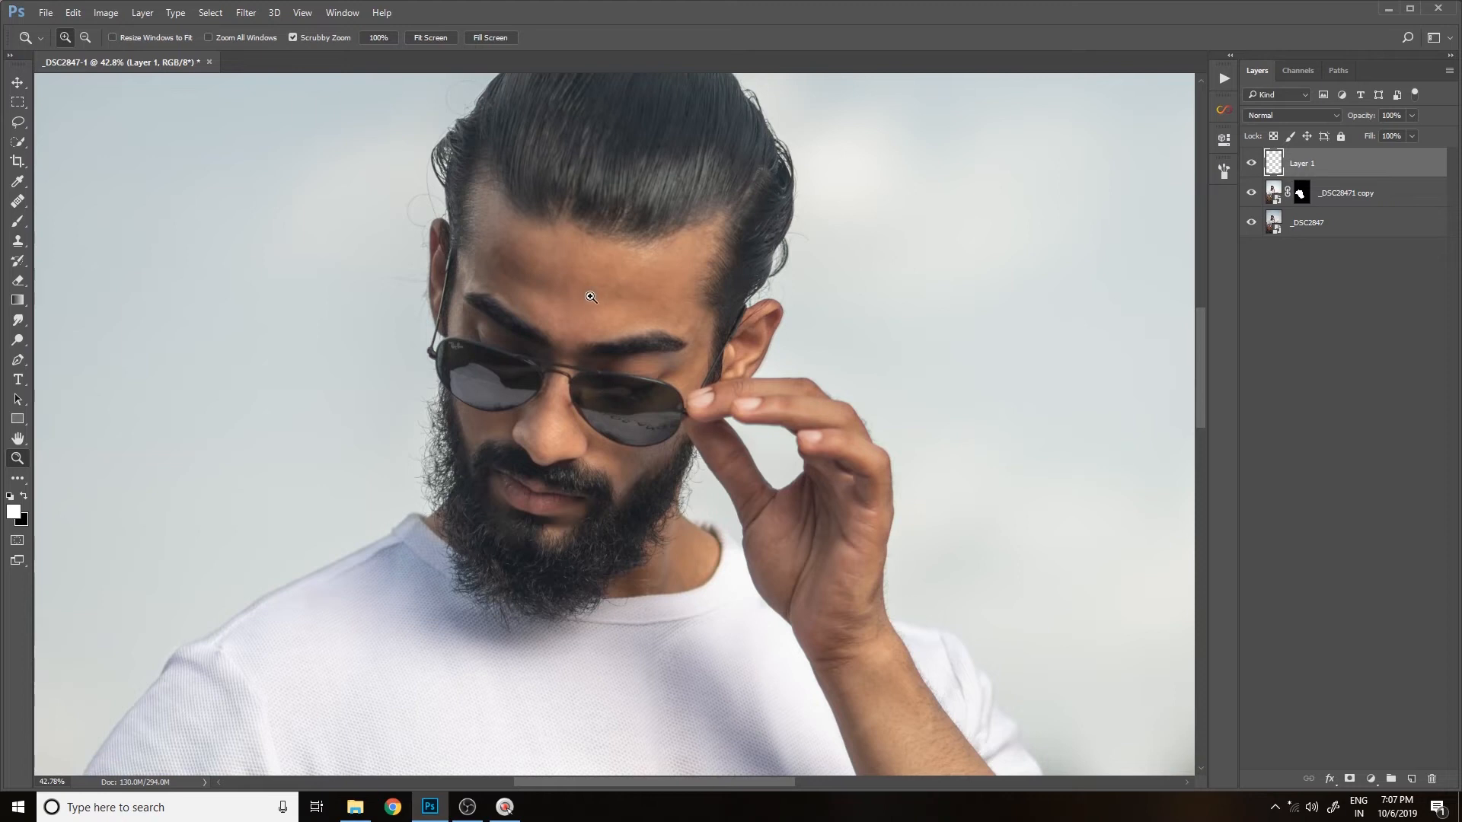
pyautogui.moveTo(591, 301); pyautogui.dragTo(627, 357)
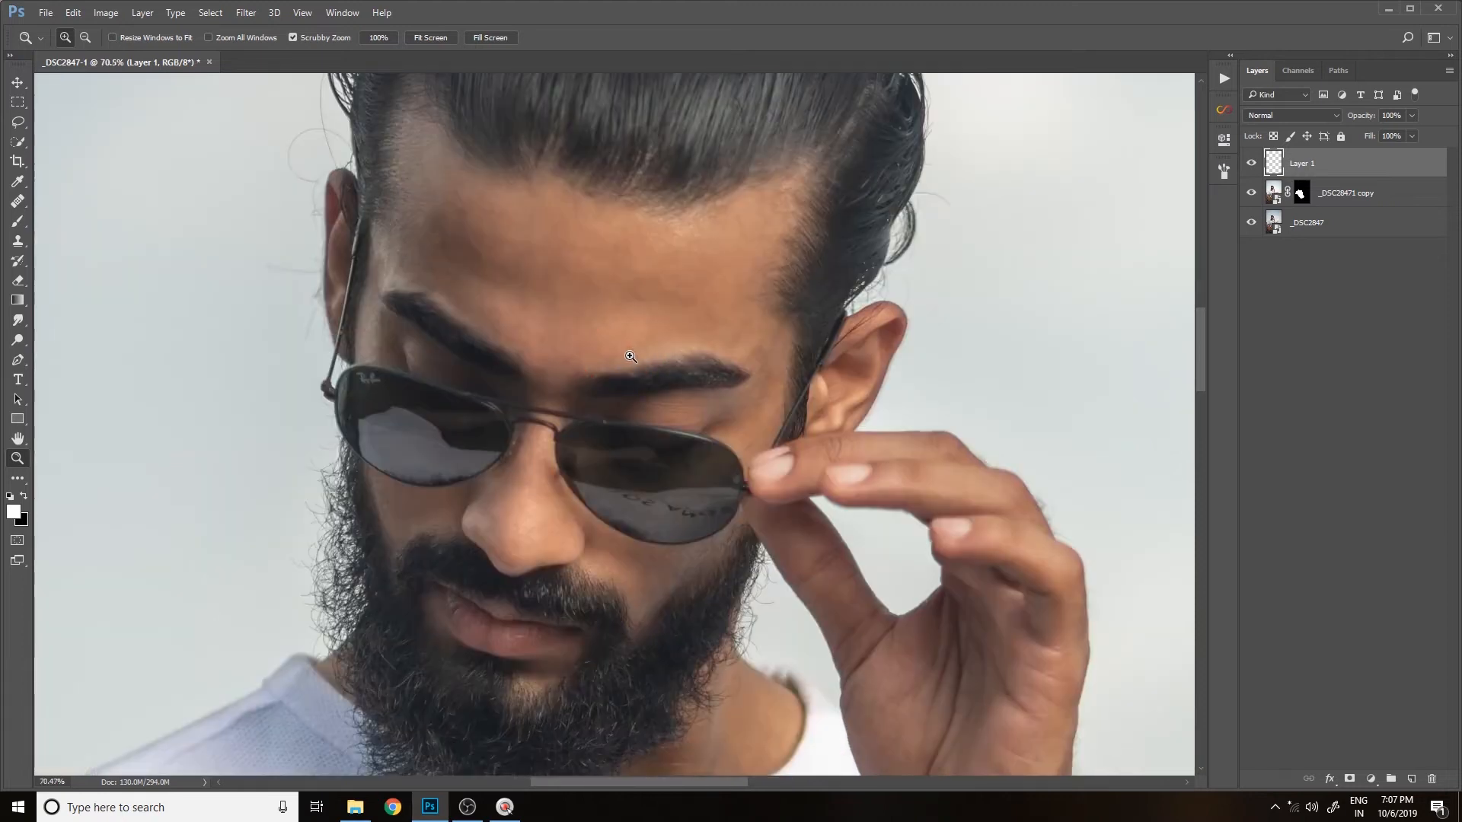
pyautogui.moveTo(638, 299); pyautogui.dragTo(652, 353)
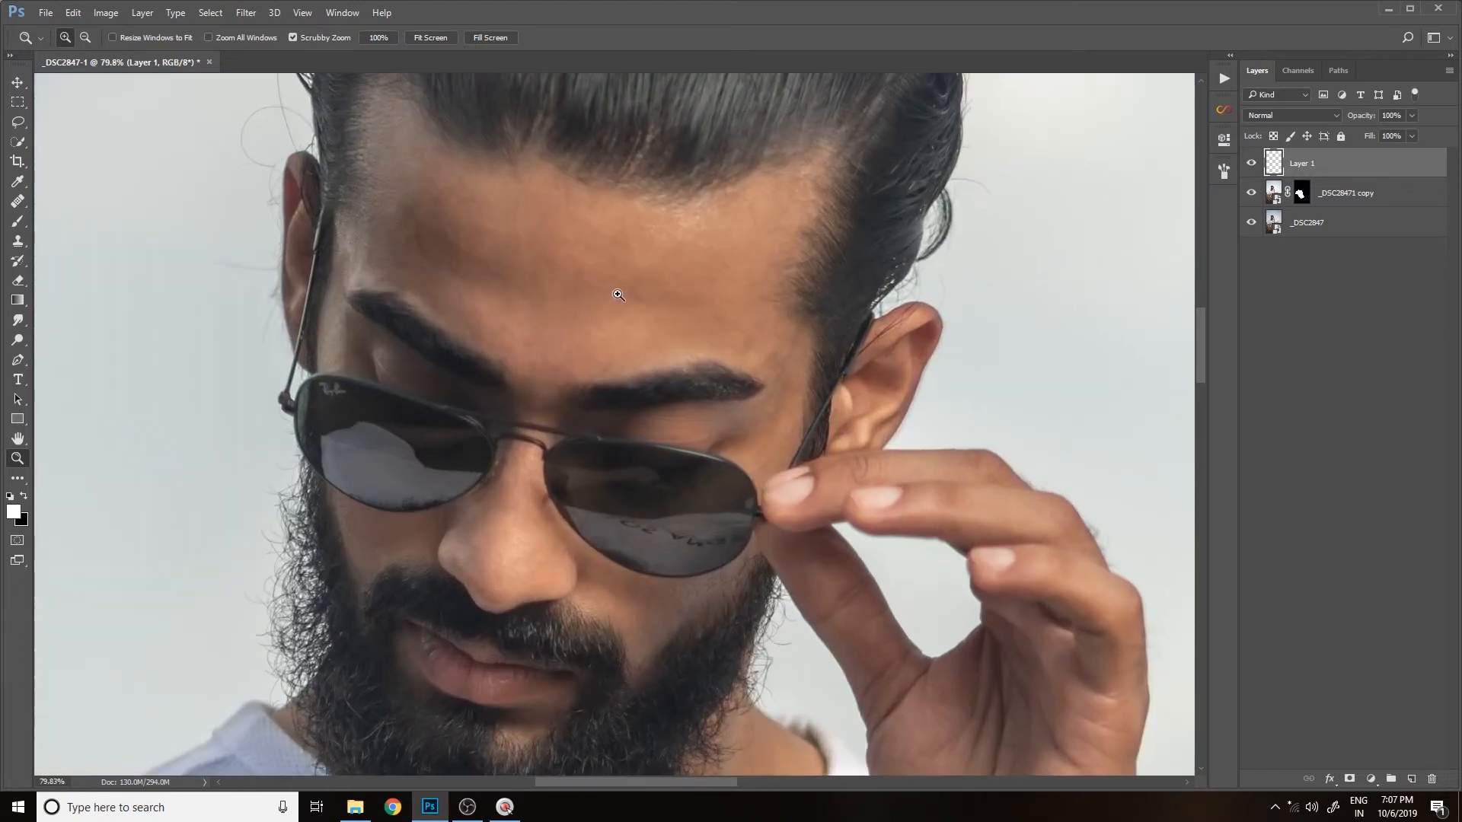
# - Outline the uneven dark patches on both sides of the forehead with a white 10 px brush
pyautogui.press('b')
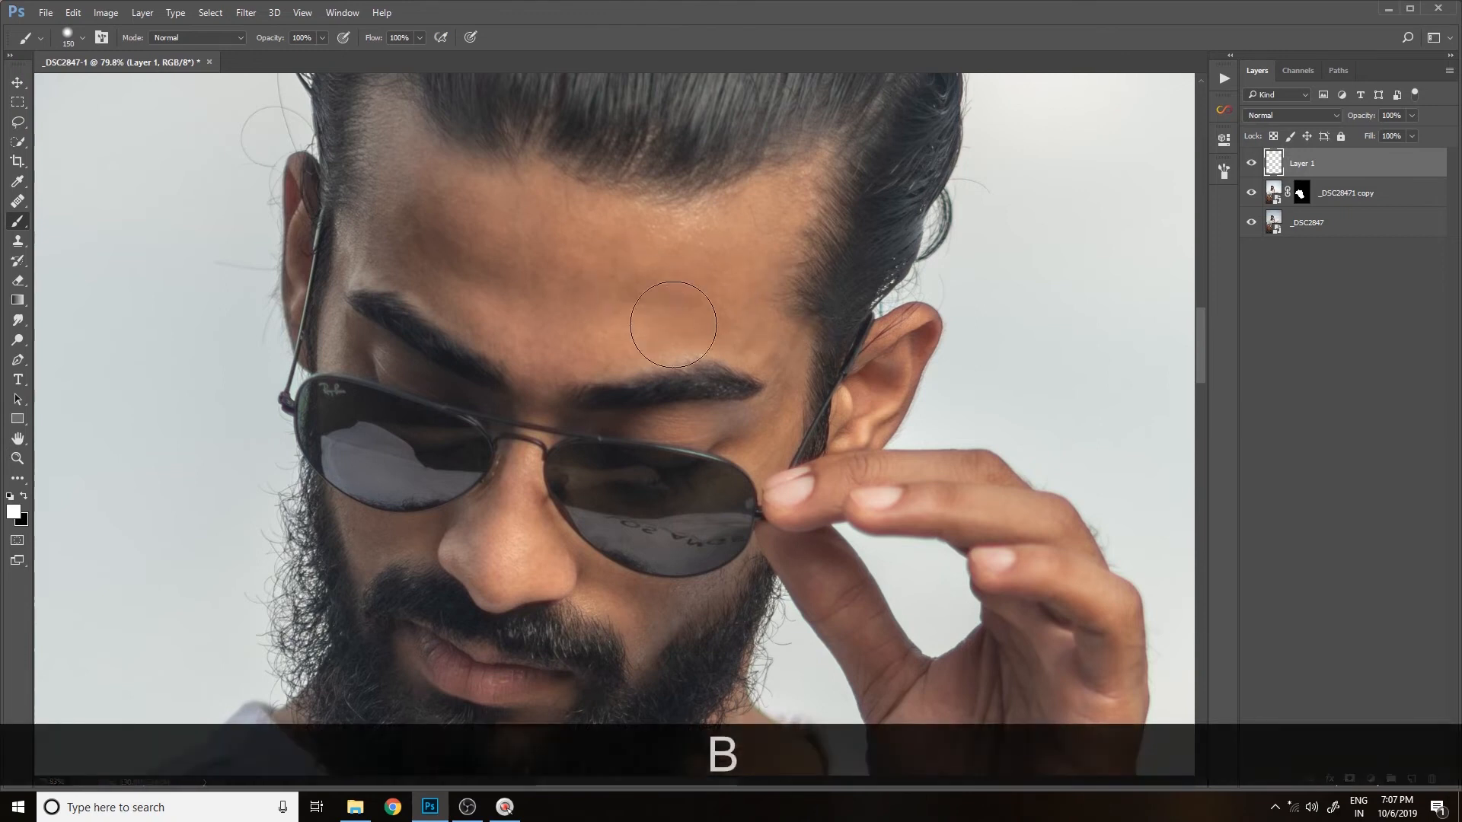
pyautogui.press('[')
pyautogui.press('[')
pyautogui.press('[')
pyautogui.press('[')
pyautogui.press('[')
pyautogui.press('[')
pyautogui.press('[')
pyautogui.press('[')
pyautogui.press('[')
pyautogui.press('[')
pyautogui.press('[')
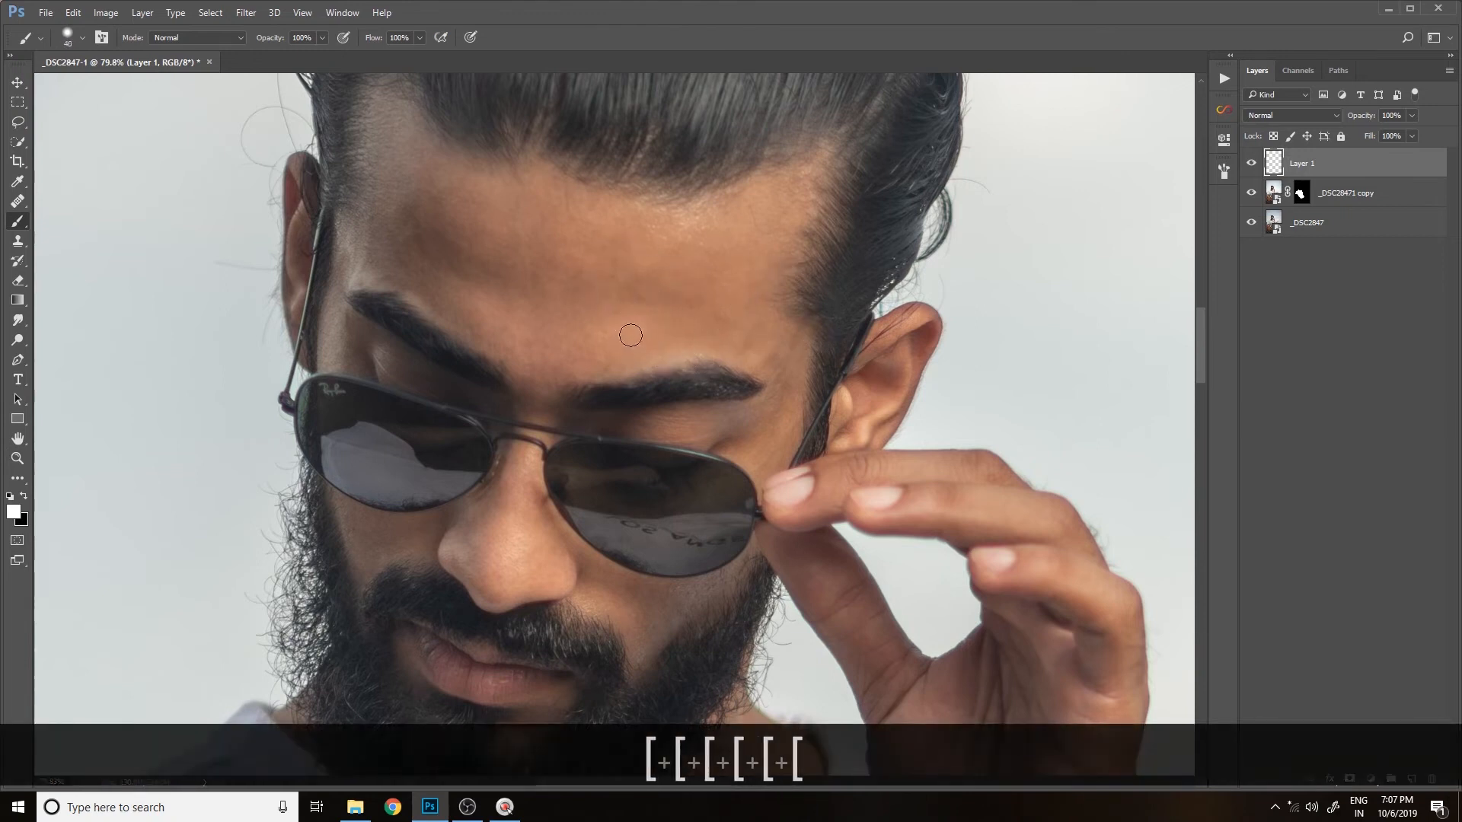
pyautogui.press('[')
pyautogui.moveTo(618, 328)
pyautogui.mouseDown()
pyautogui.moveTo(718, 244)
pyautogui.moveTo(697, 315)
pyautogui.mouseUp()
pyautogui.press('space')
pyautogui.moveTo(498, 287); pyautogui.dragTo(615, 328)
pyautogui.moveTo(573, 248); pyautogui.dragTo(599, 333)
pyautogui.press('space')
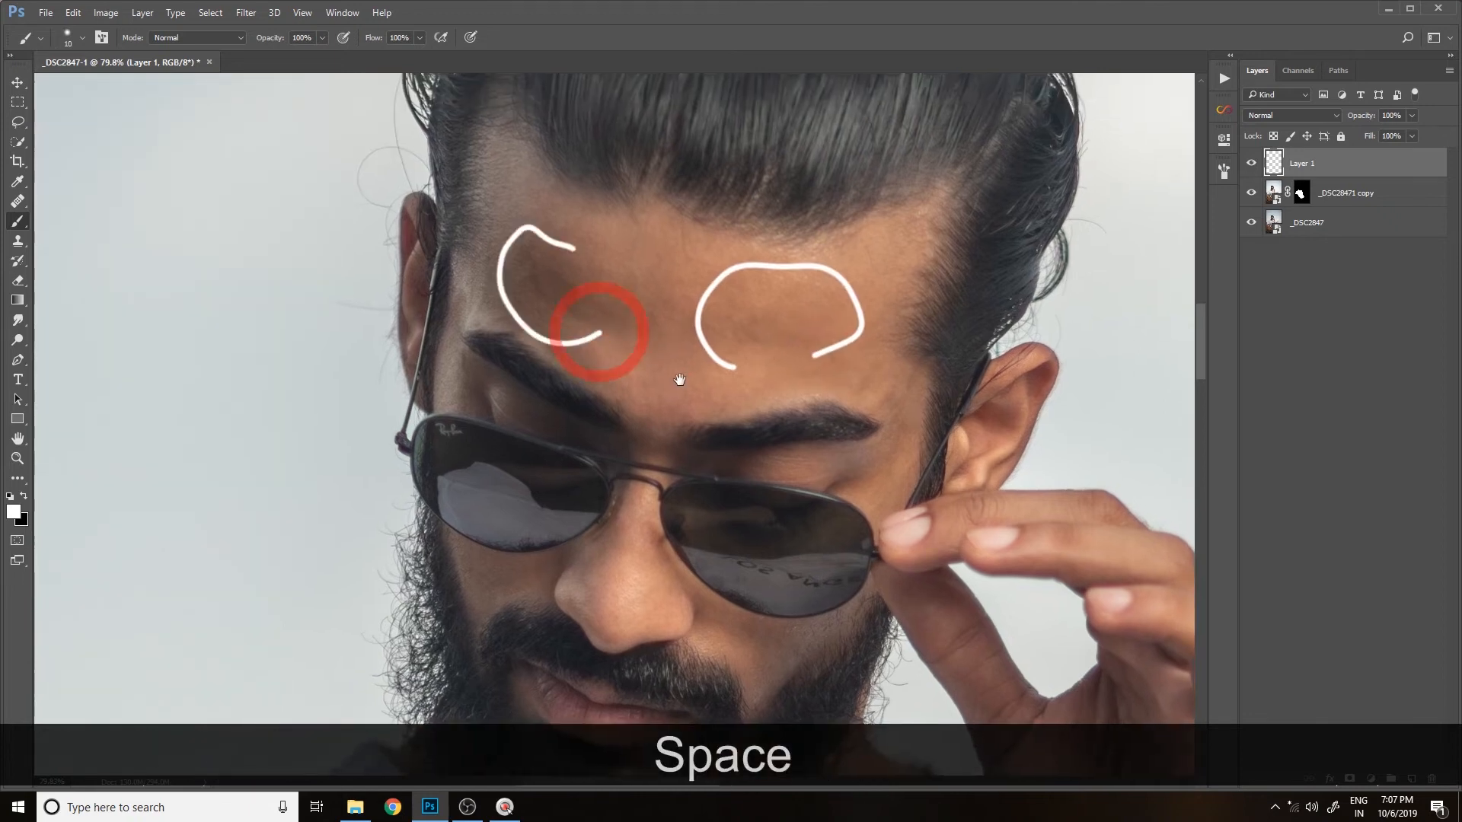
pyautogui.moveTo(683, 376); pyautogui.dragTo(603, 180)
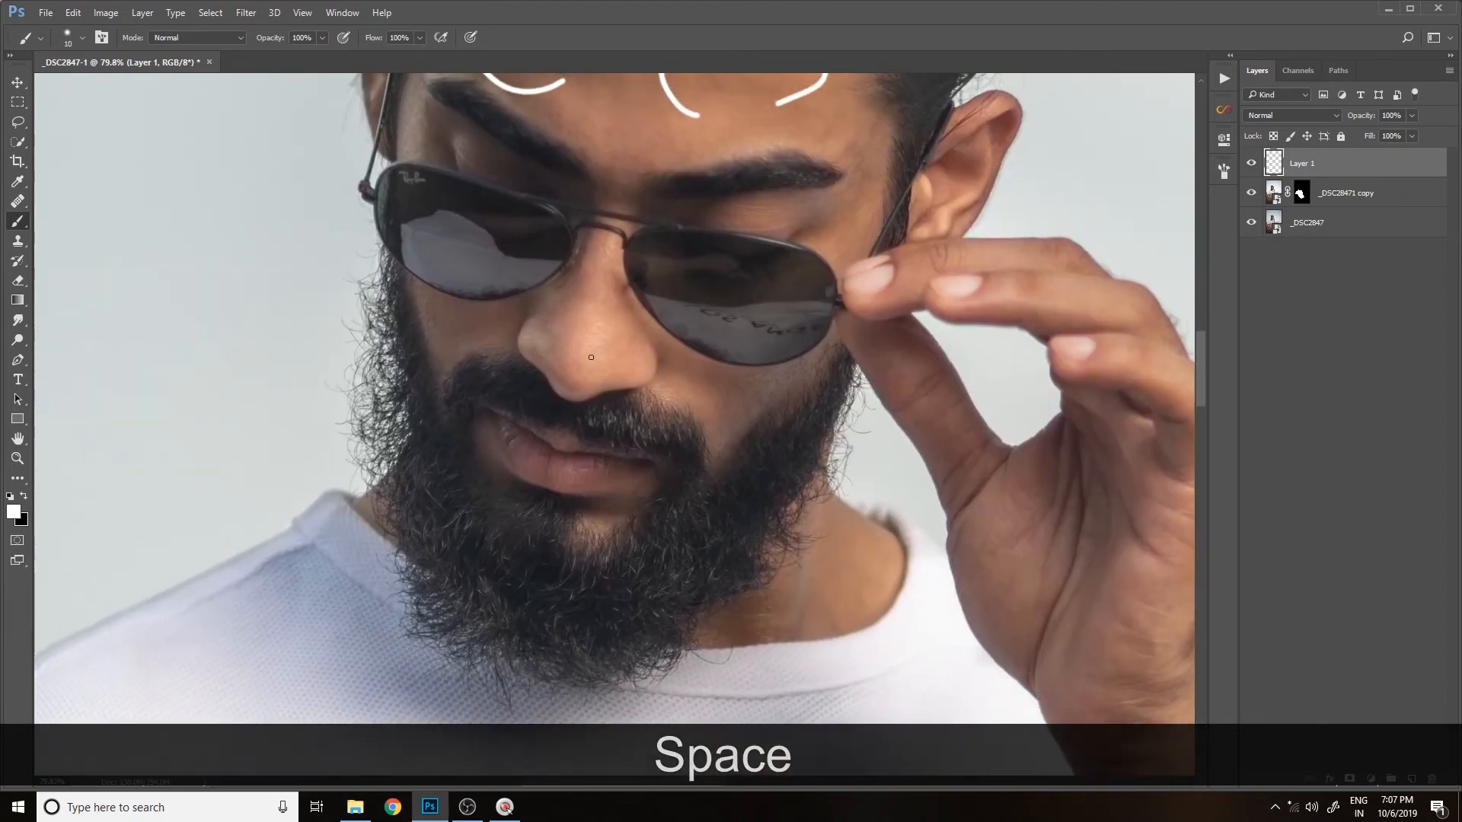
pyautogui.moveTo(630, 267); pyautogui.dragTo(651, 360)
# - Undo the white outline strokes painted on the forehead
pyautogui.hotkey('ctrl', 'z')
pyautogui.hotkey('ctrl', 'alt', 'z')
pyautogui.hotkey('ctrl', 'alt', 'z')
pyautogui.hotkey('ctrl', 'alt', 'z')
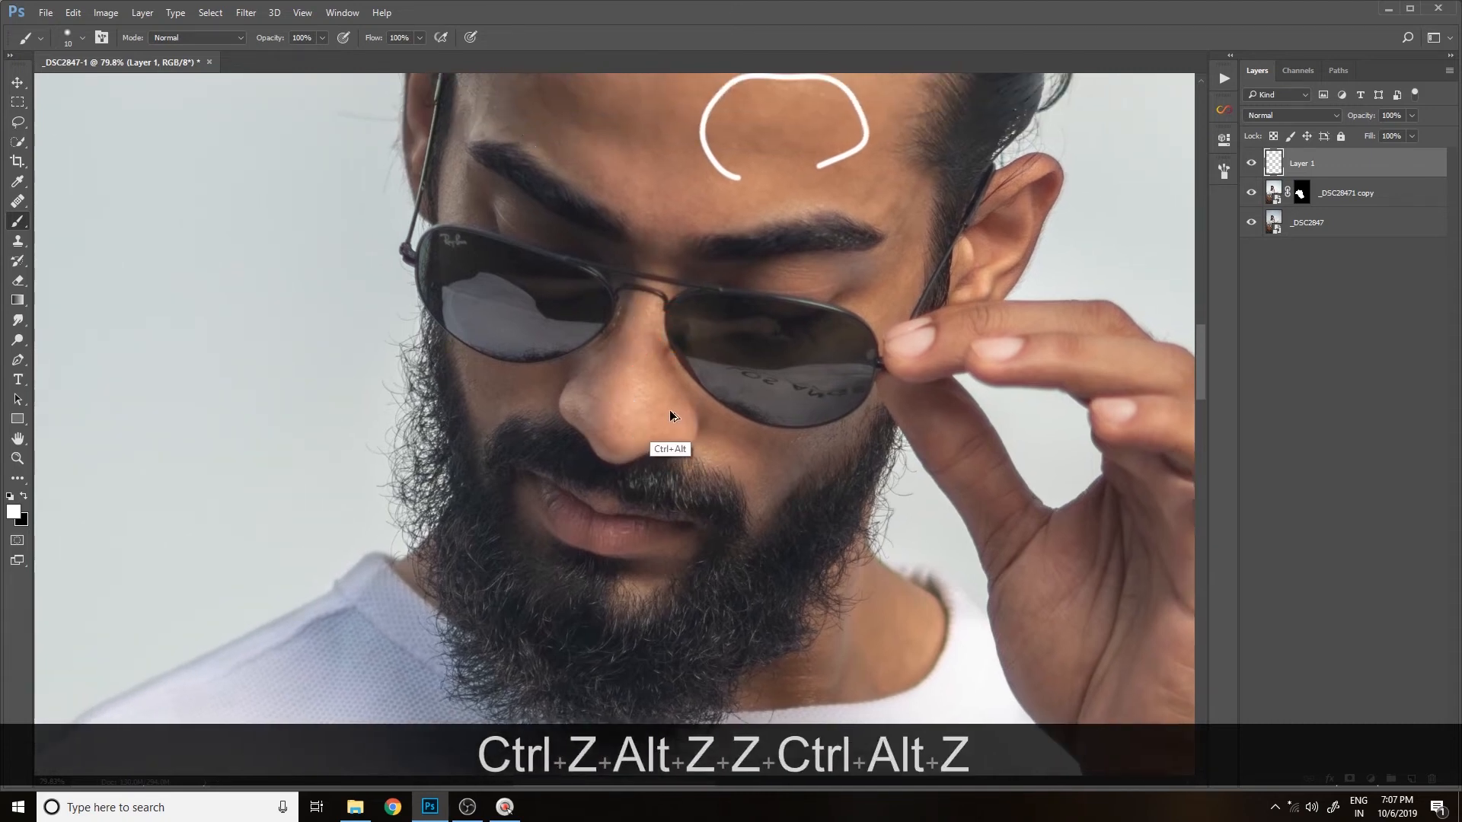
pyautogui.moveTo(726, 435); pyautogui.dragTo(626, 163)
pyautogui.moveTo(772, 270); pyautogui.dragTo(612, 376)
pyautogui.moveTo(668, 412); pyautogui.dragTo(746, 496)
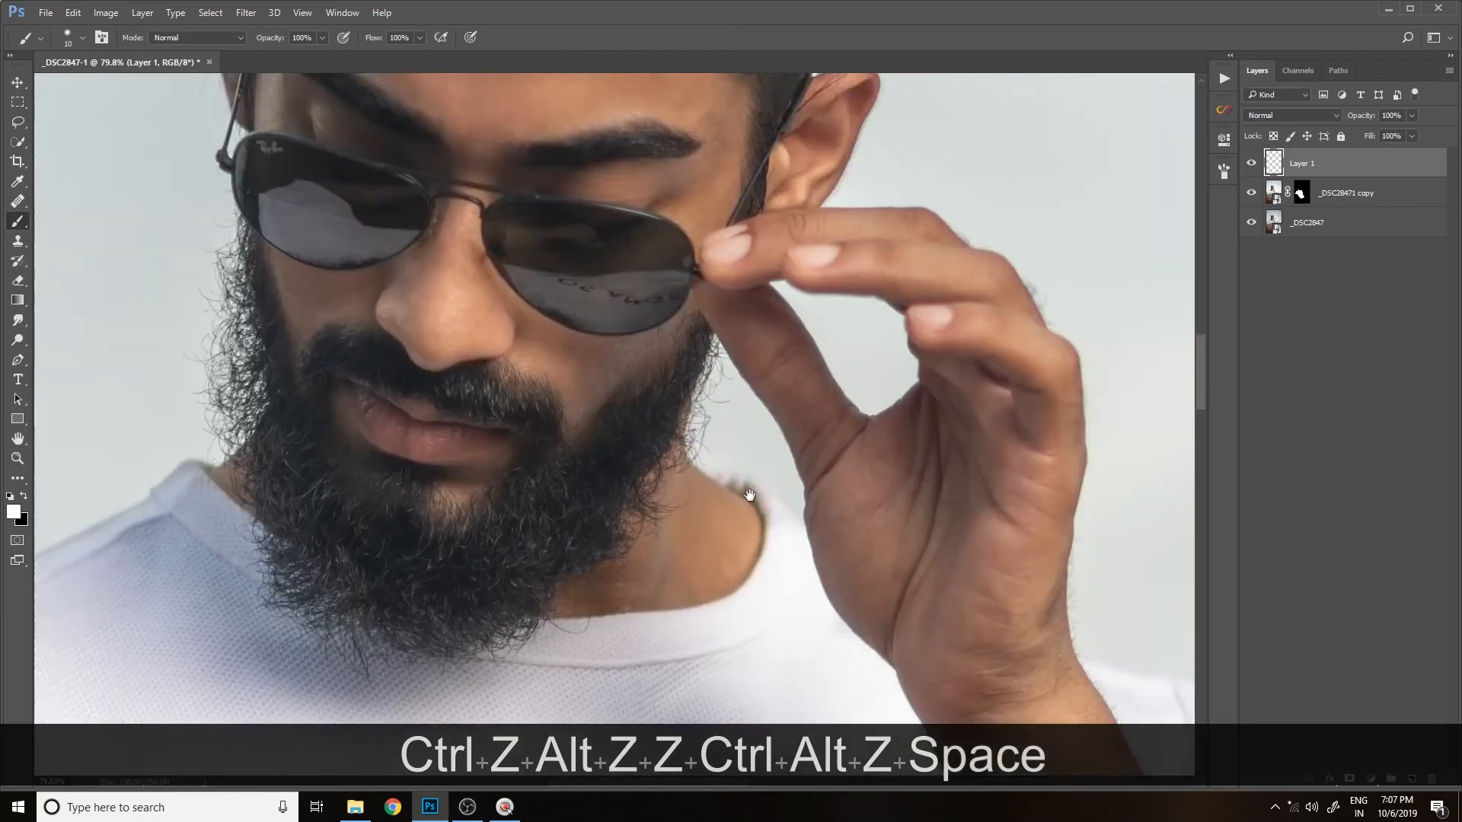
pyautogui.moveTo(491, 143); pyautogui.dragTo(656, 460)
# - Add a Curves adjustment layer above the healing layer and duplicate it
pyautogui.press('z')
pyautogui.moveTo(661, 336); pyautogui.dragTo(712, 352)
pyautogui.moveTo(708, 355); pyautogui.dragTo(620, 368)
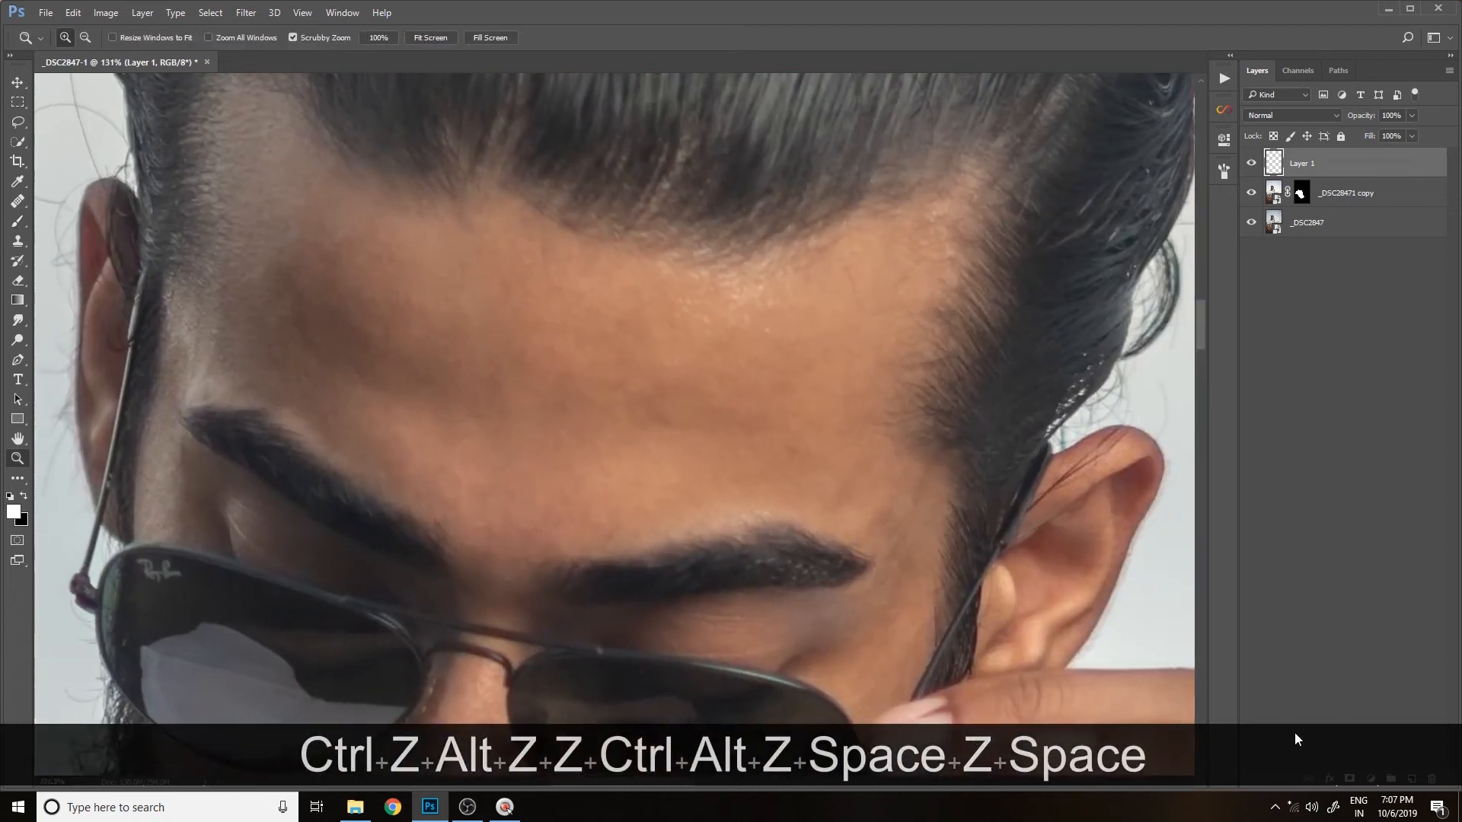
pyautogui.click(1370, 779)
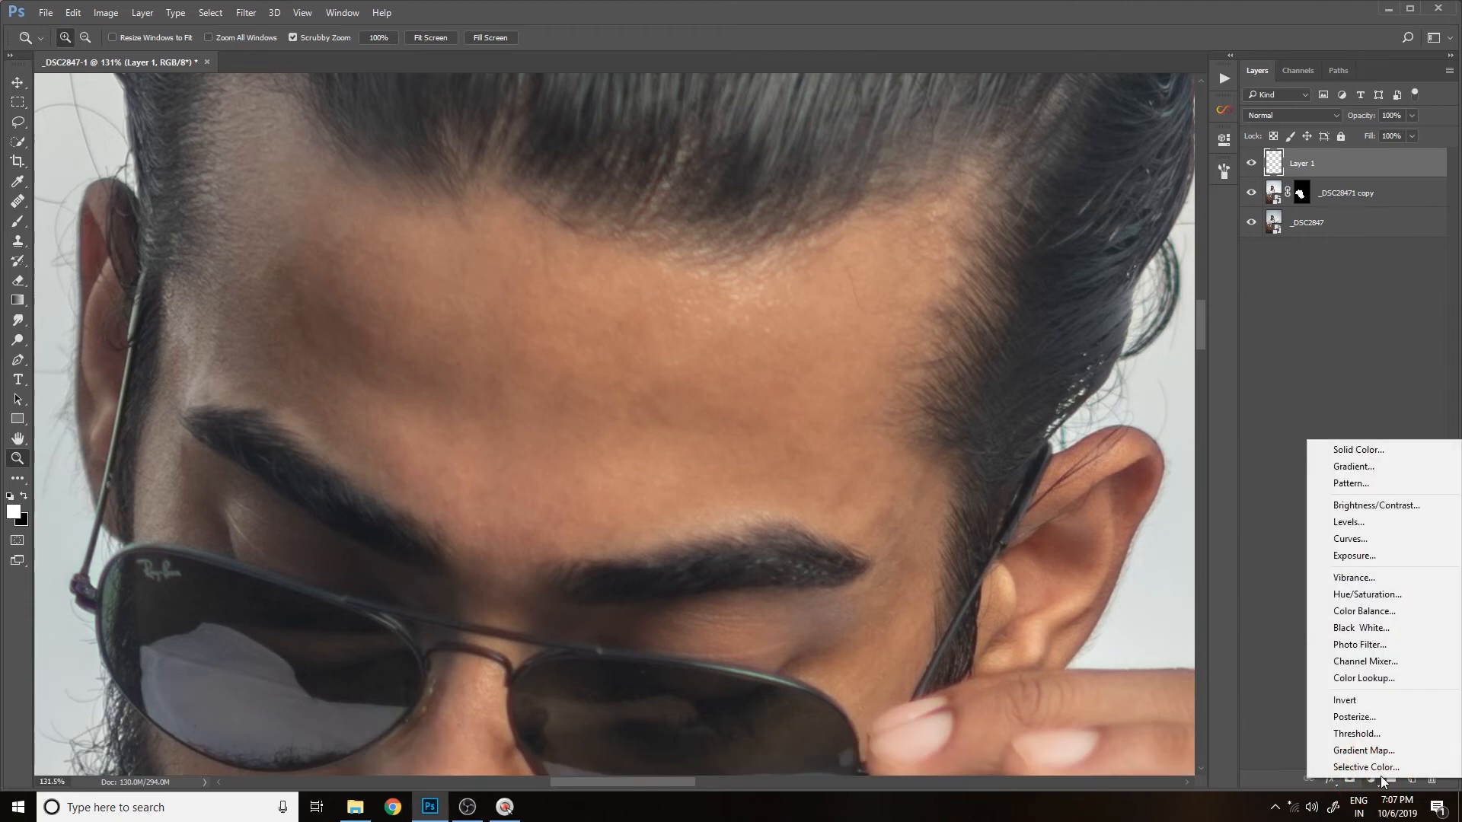
pyautogui.click(1373, 539)
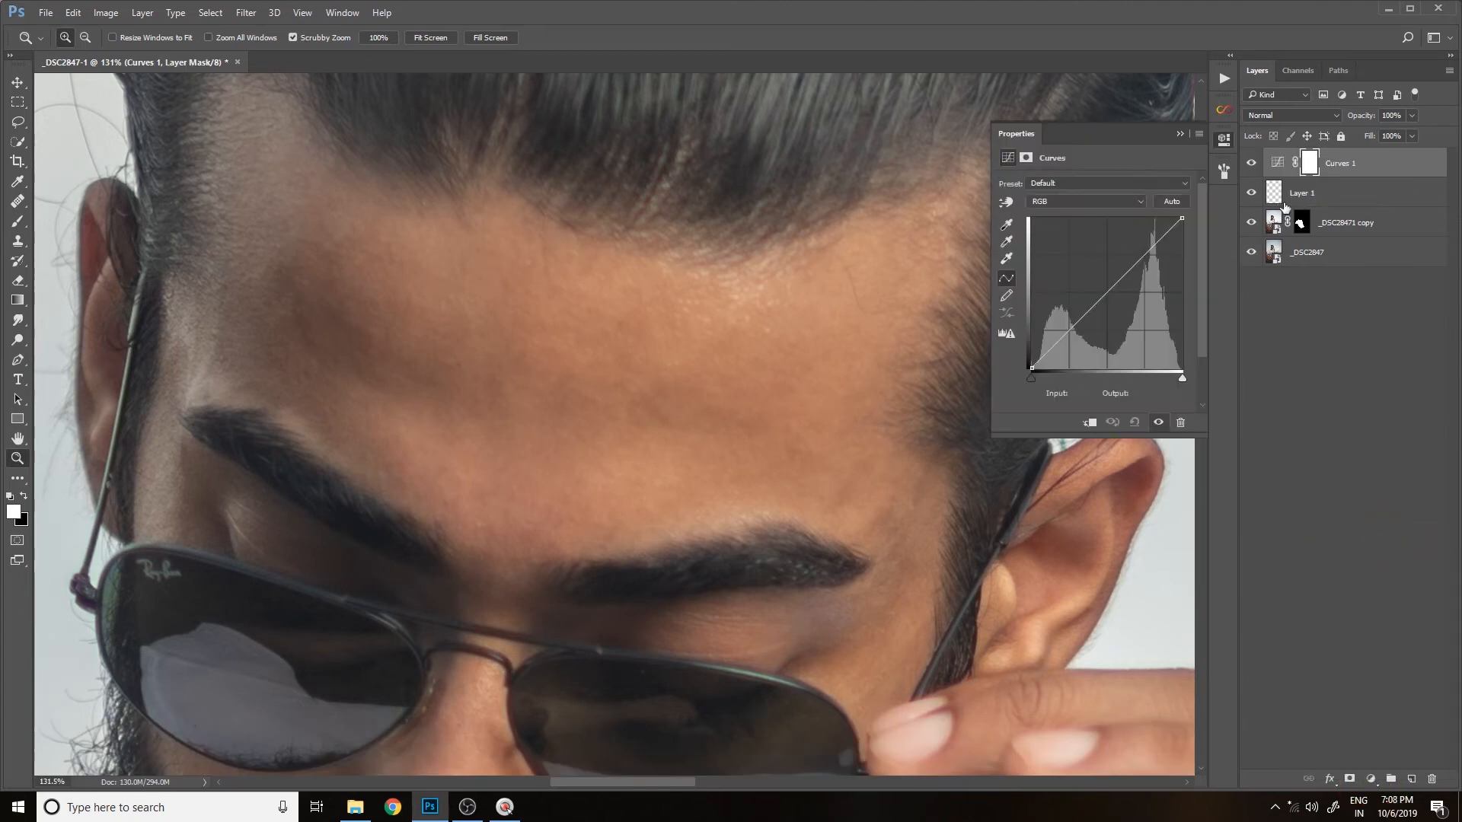
pyautogui.hotkey('ctrl', 'j')
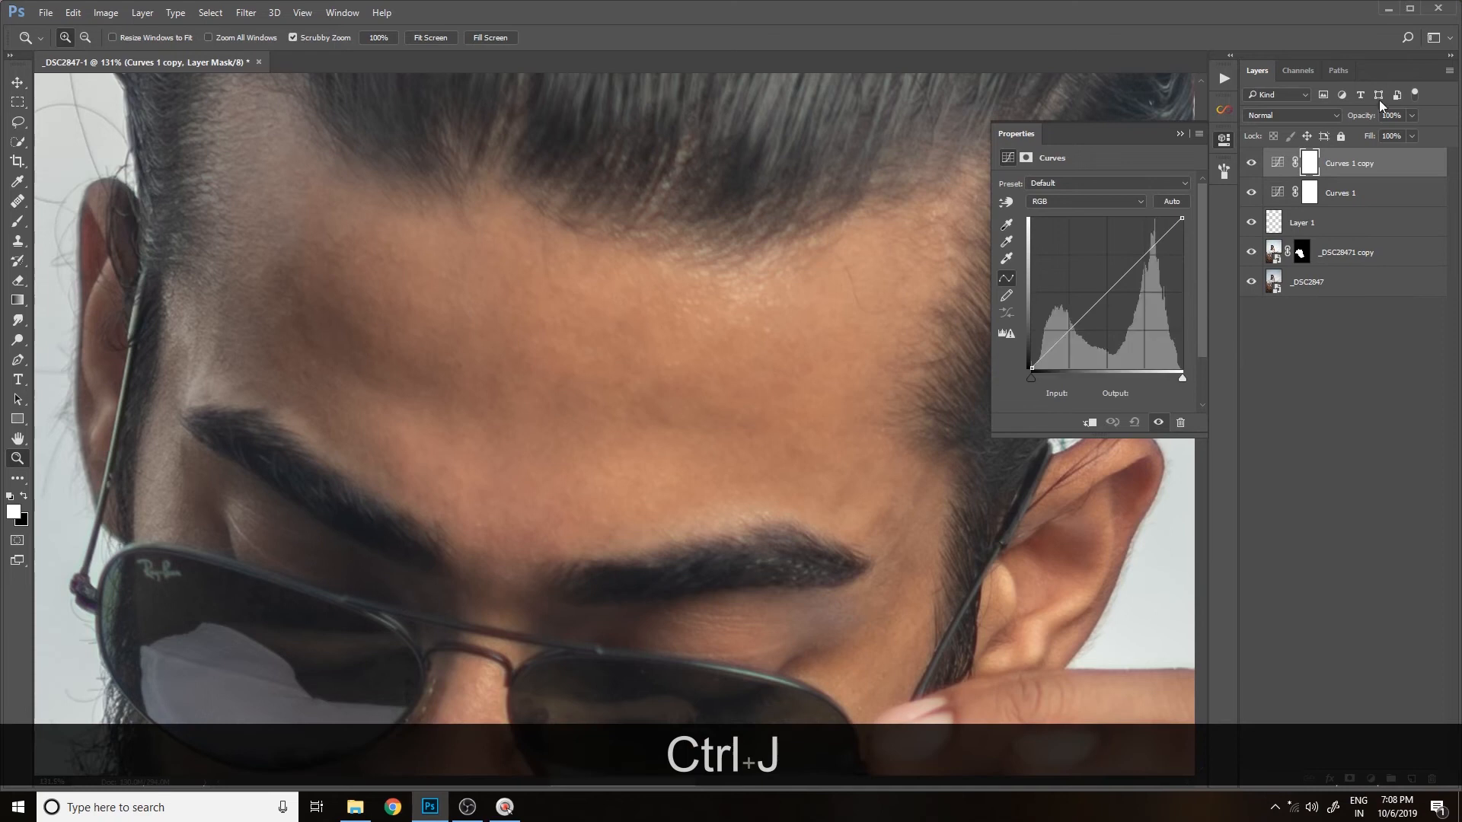
# - Fill the masks of both Curves layers with black
pyautogui.hotkey('ctrl', 'BackSpace')
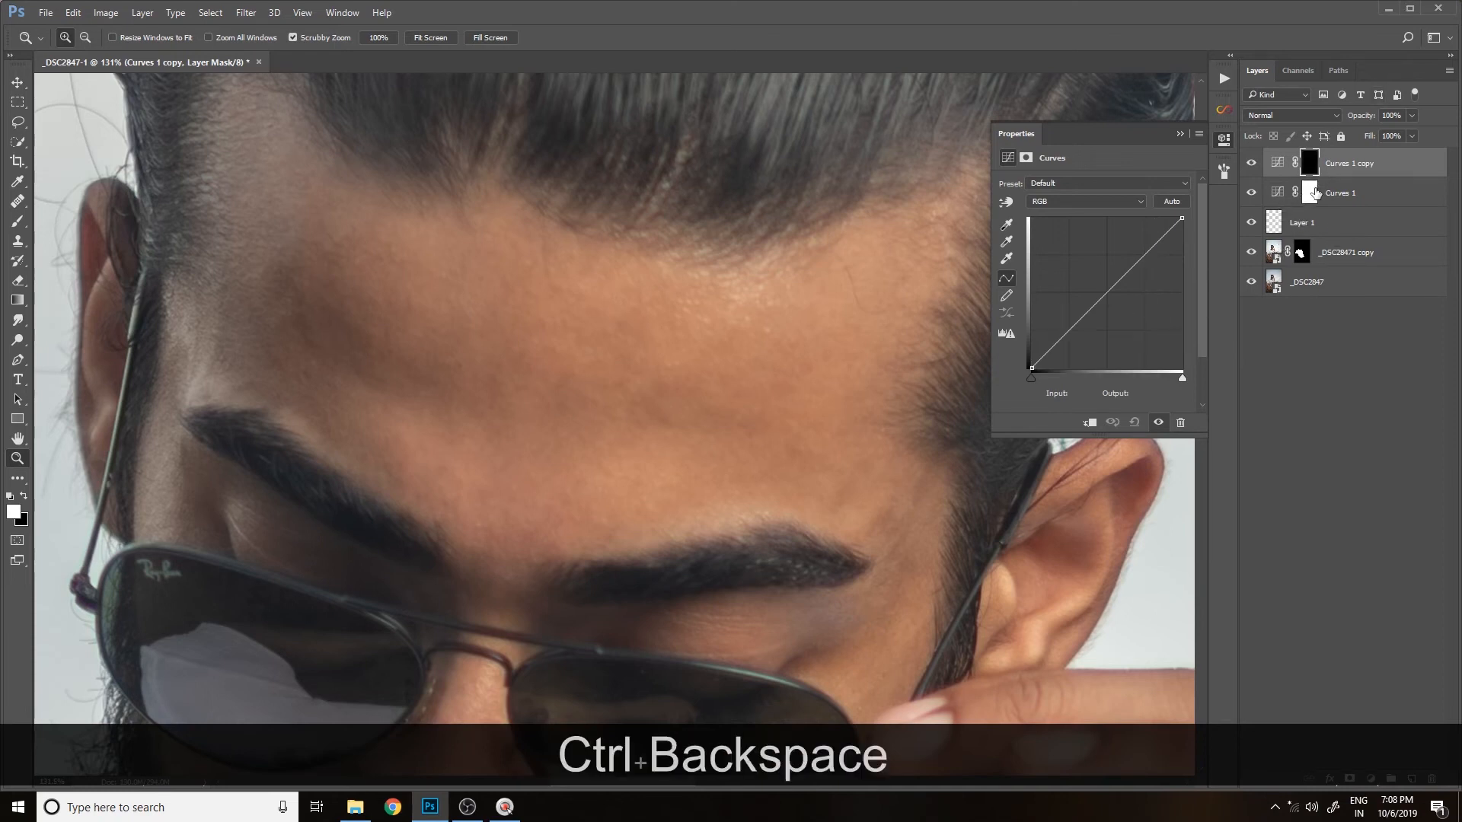
pyautogui.hotkey('ctrl', 'BackSpace')
pyautogui.click(1309, 193)
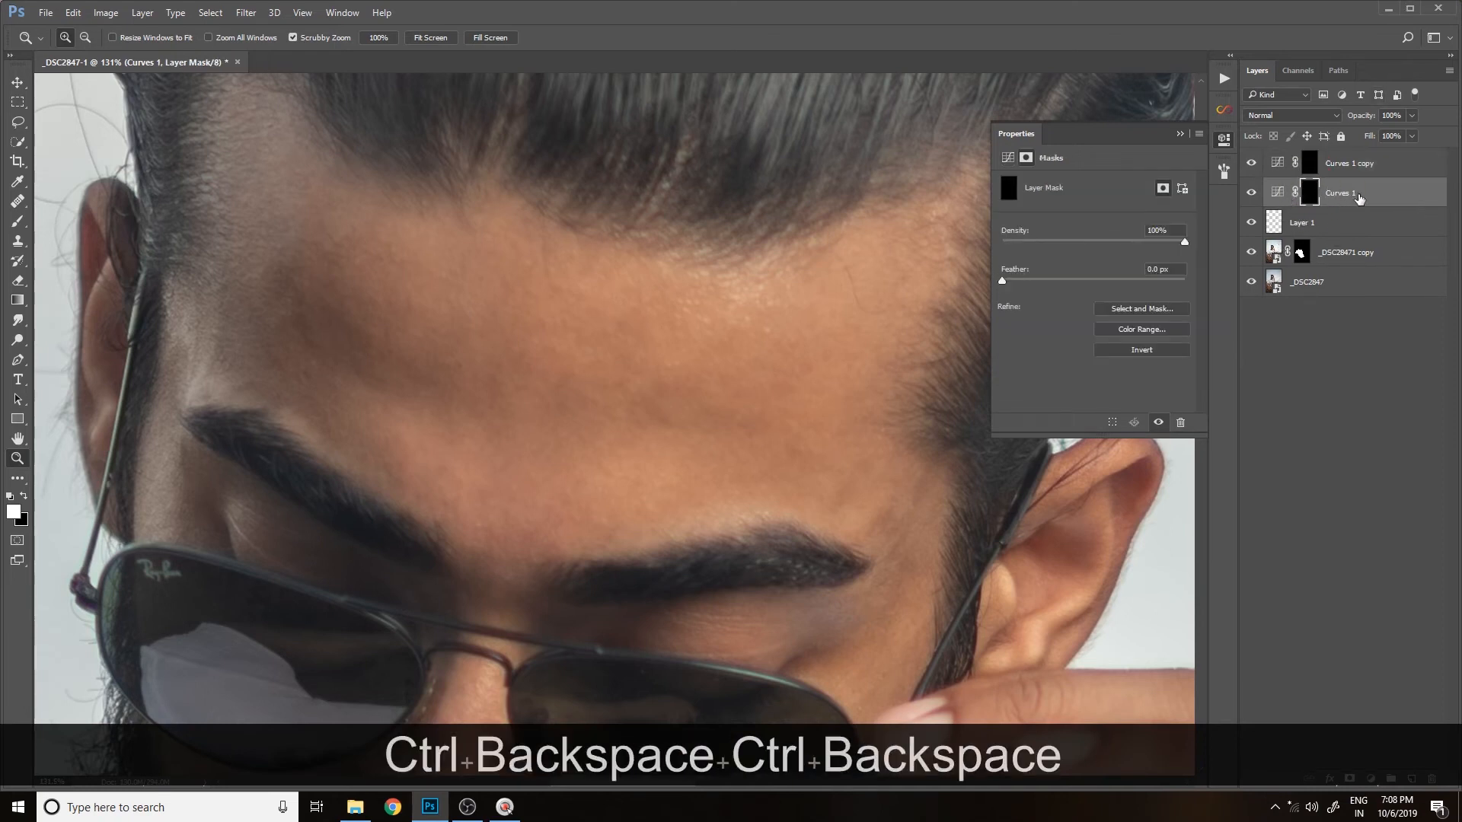
# - Rename the lower Curves layer "burn" and the upper one "dodge"
pyautogui.doubleClick(1341, 199)
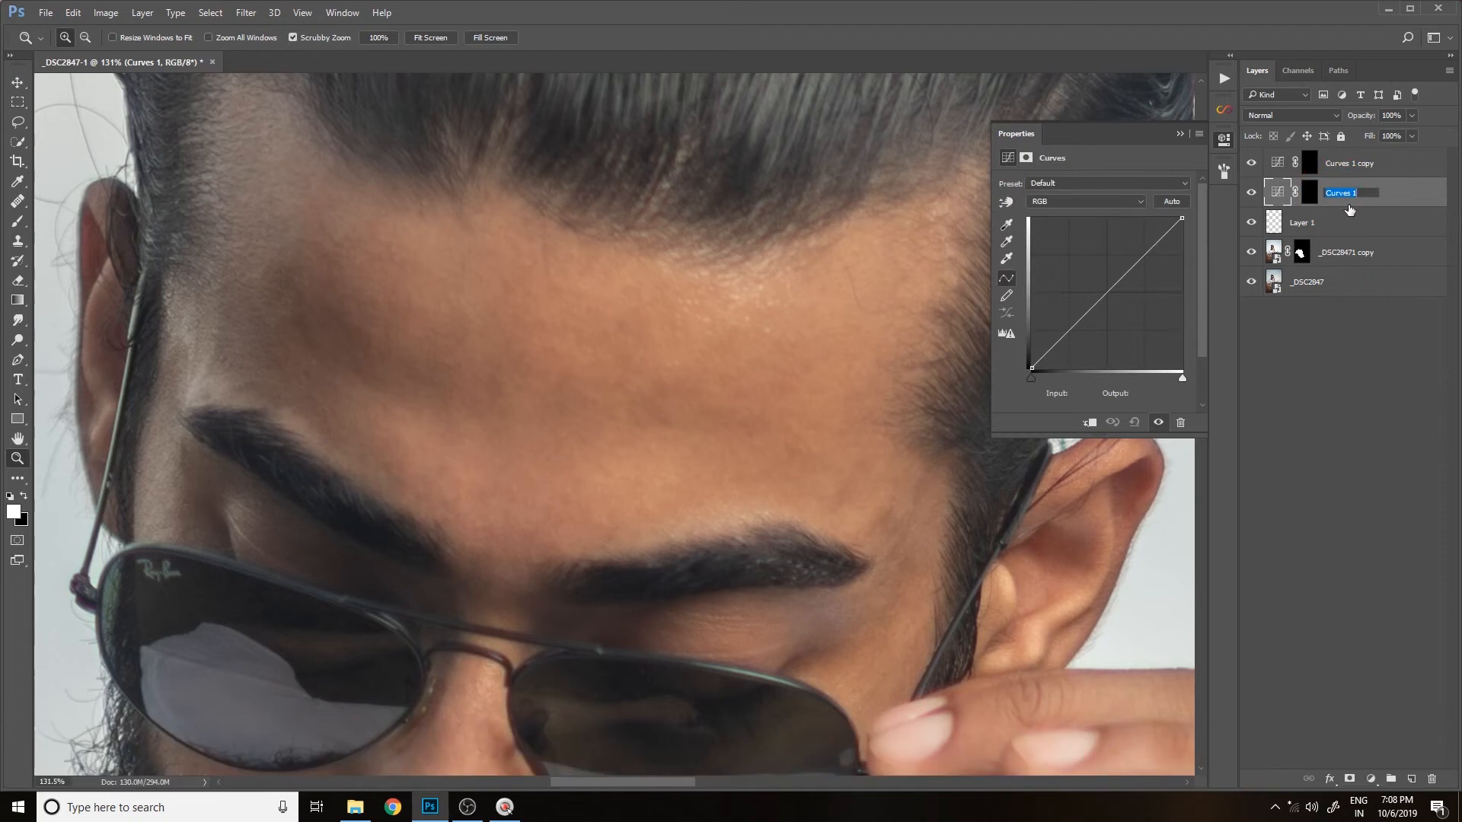
pyautogui.write('burn')
pyautogui.press('Return')
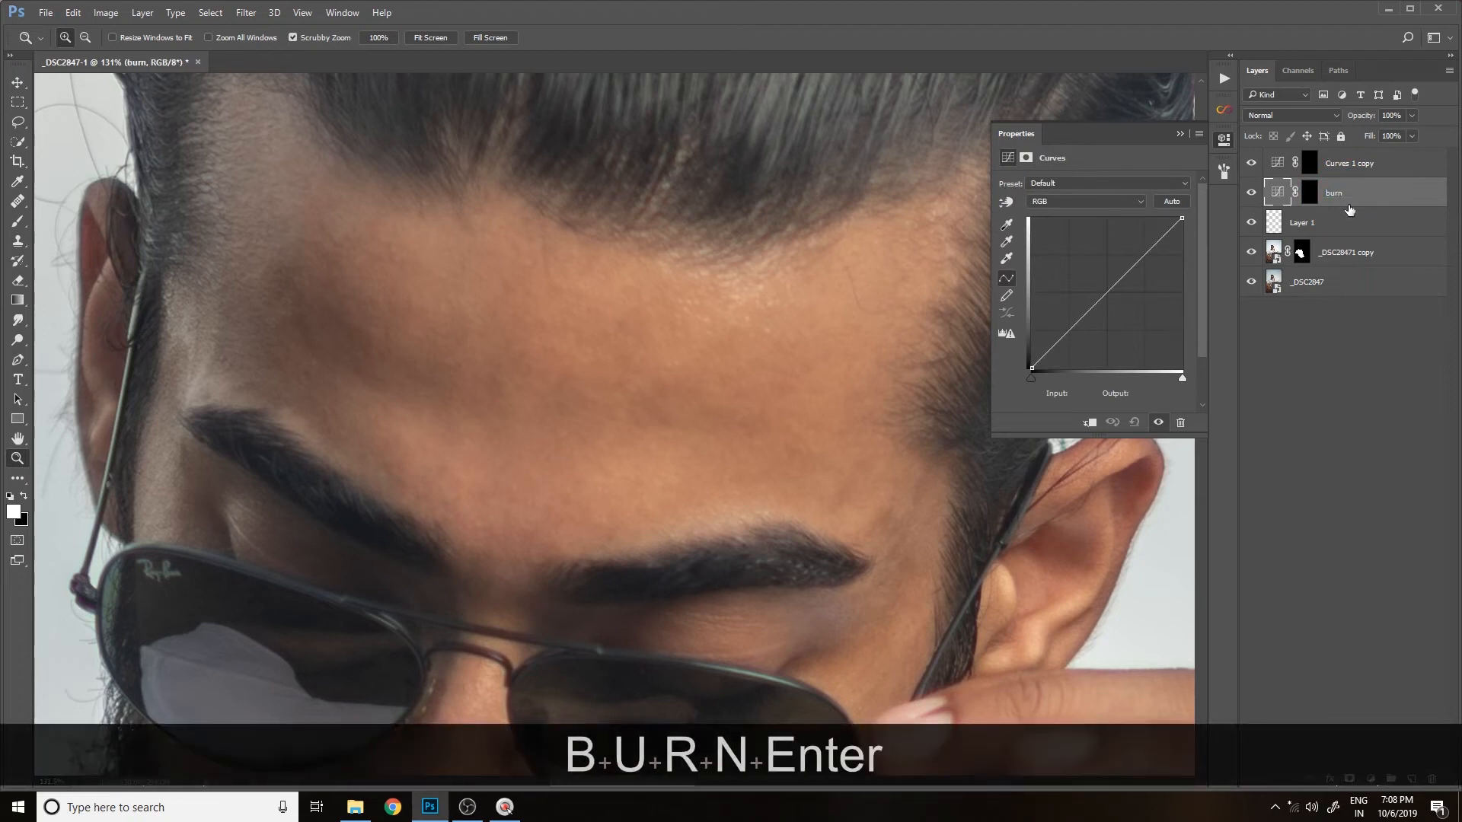
pyautogui.doubleClick(1360, 163)
pyautogui.write('dodg')
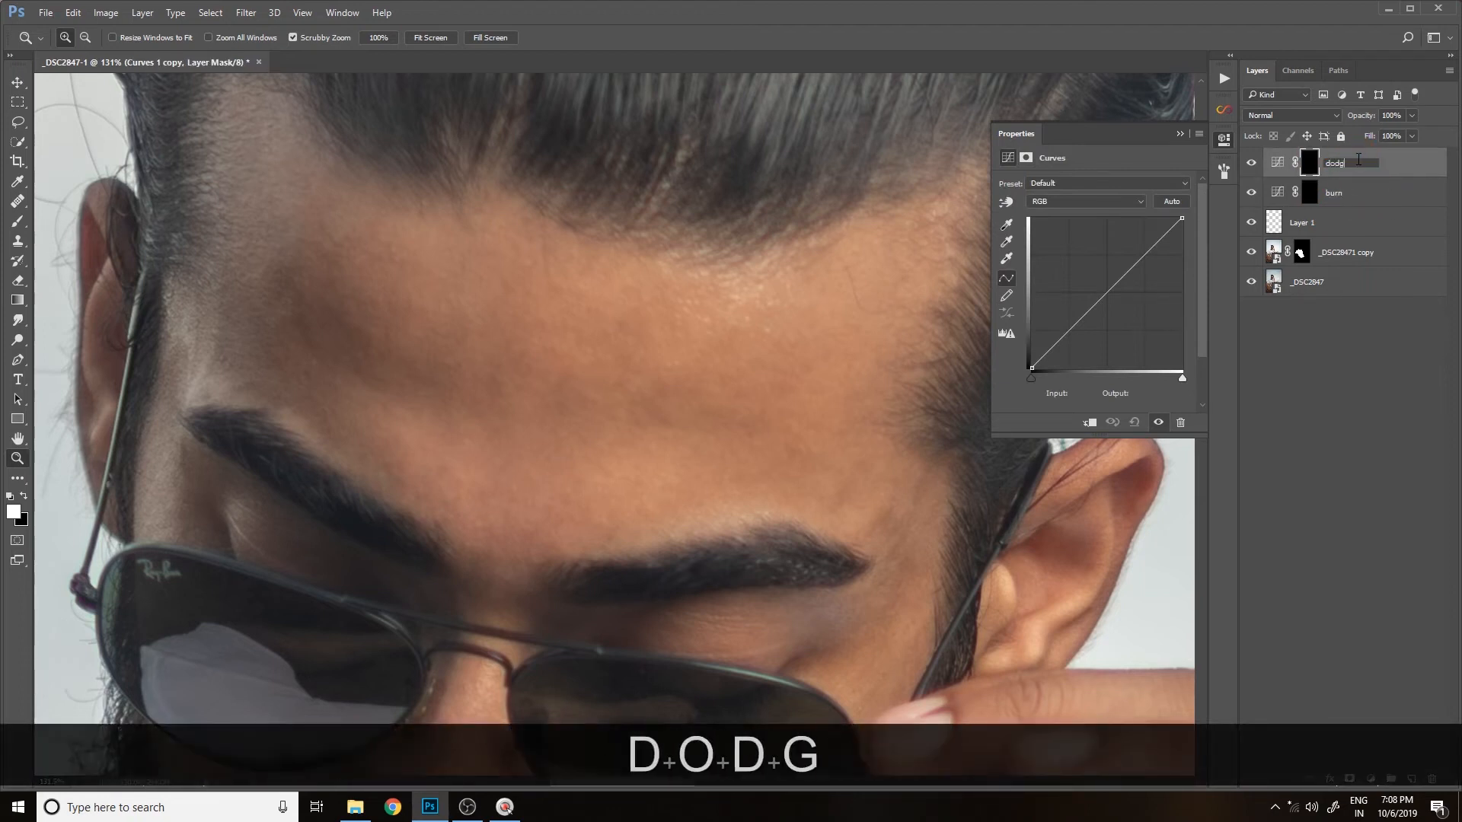
pyautogui.write('e')
pyautogui.press('Return')
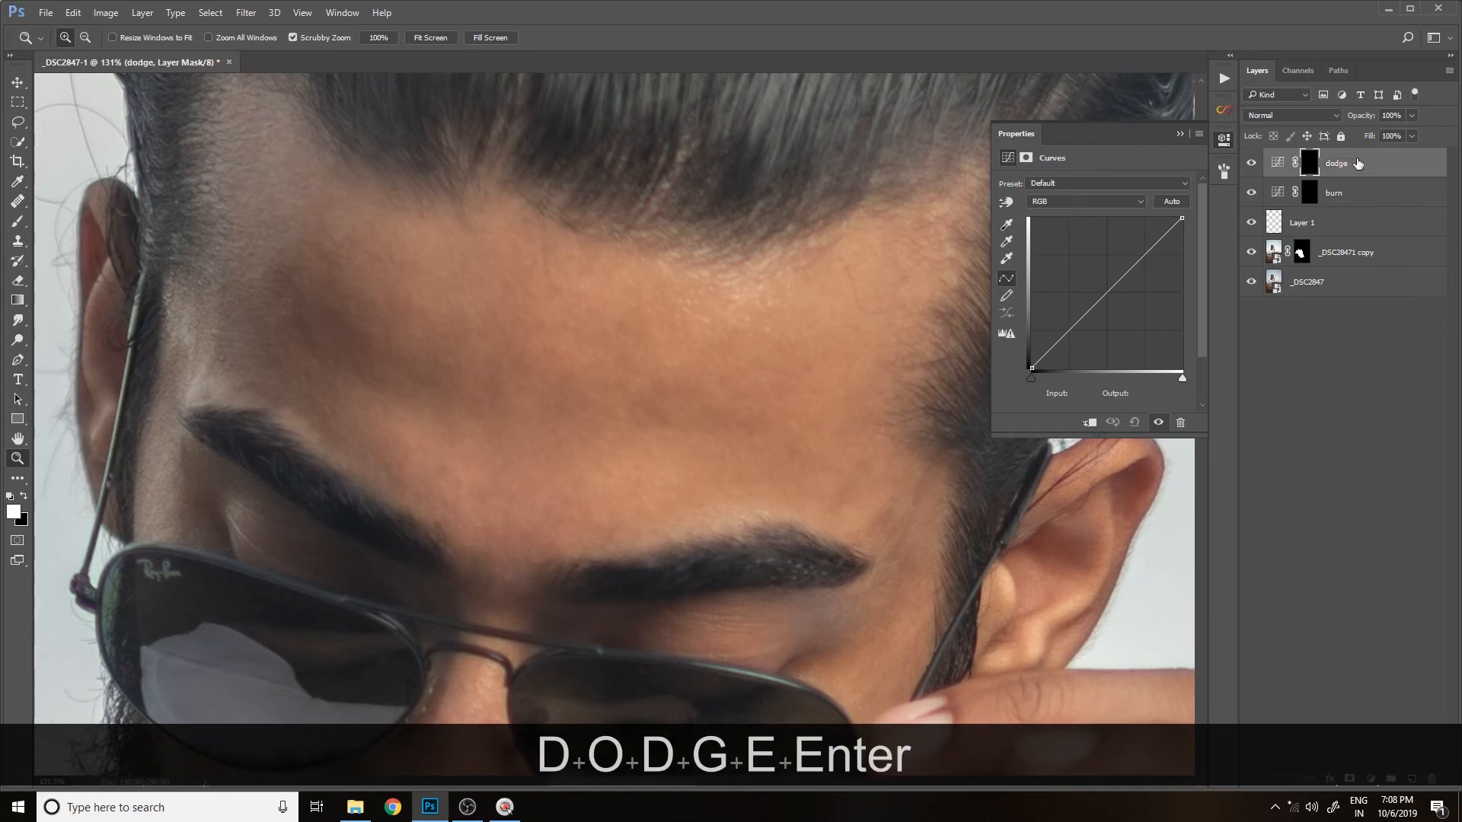
# - Set the blend mode of the burn layer to Multiply
pyautogui.click(1277, 193)
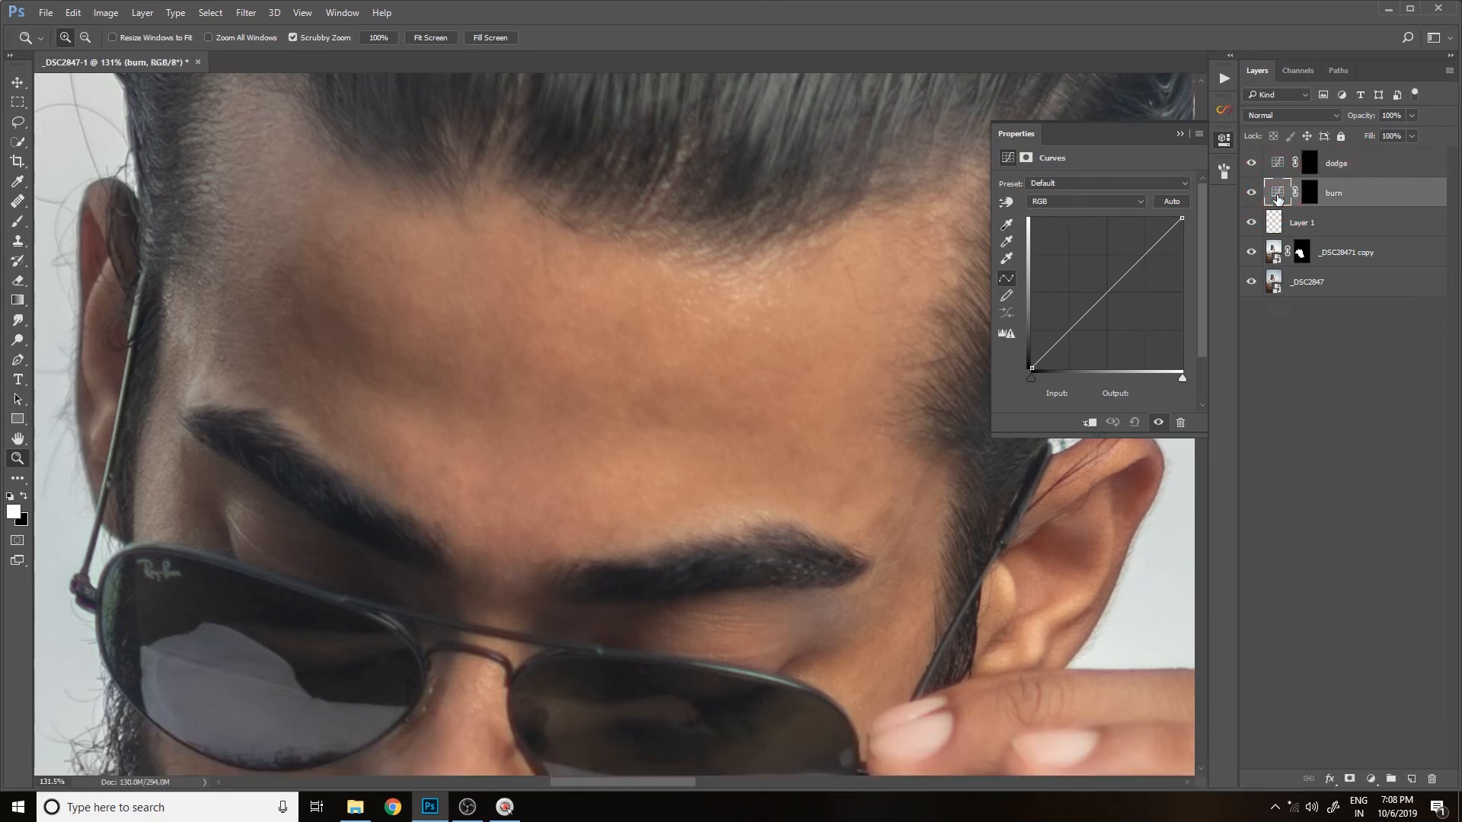
pyautogui.click(1180, 133)
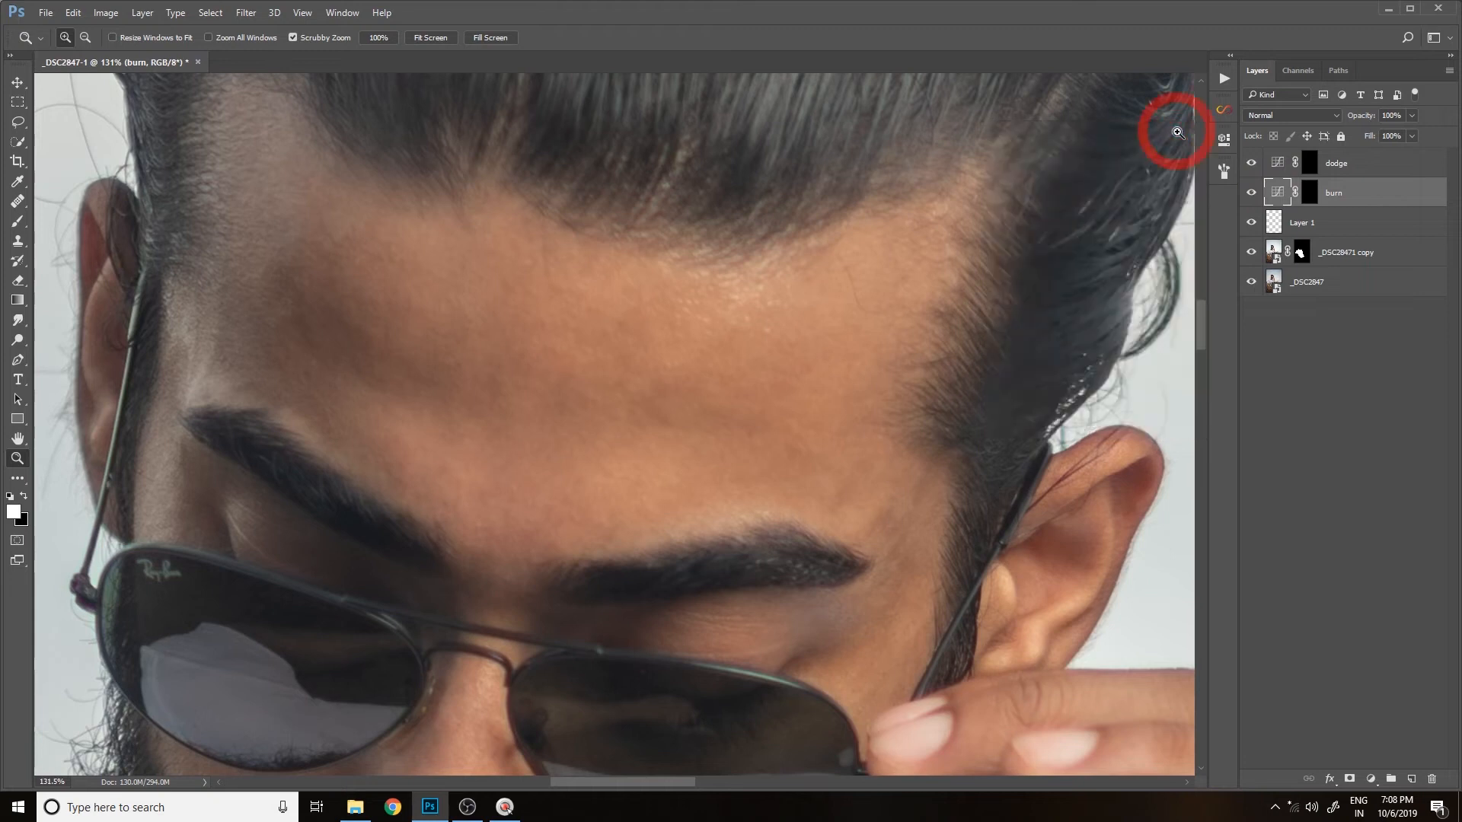
pyautogui.click(1272, 114)
pyautogui.click(1275, 221)
pyautogui.click(1351, 167)
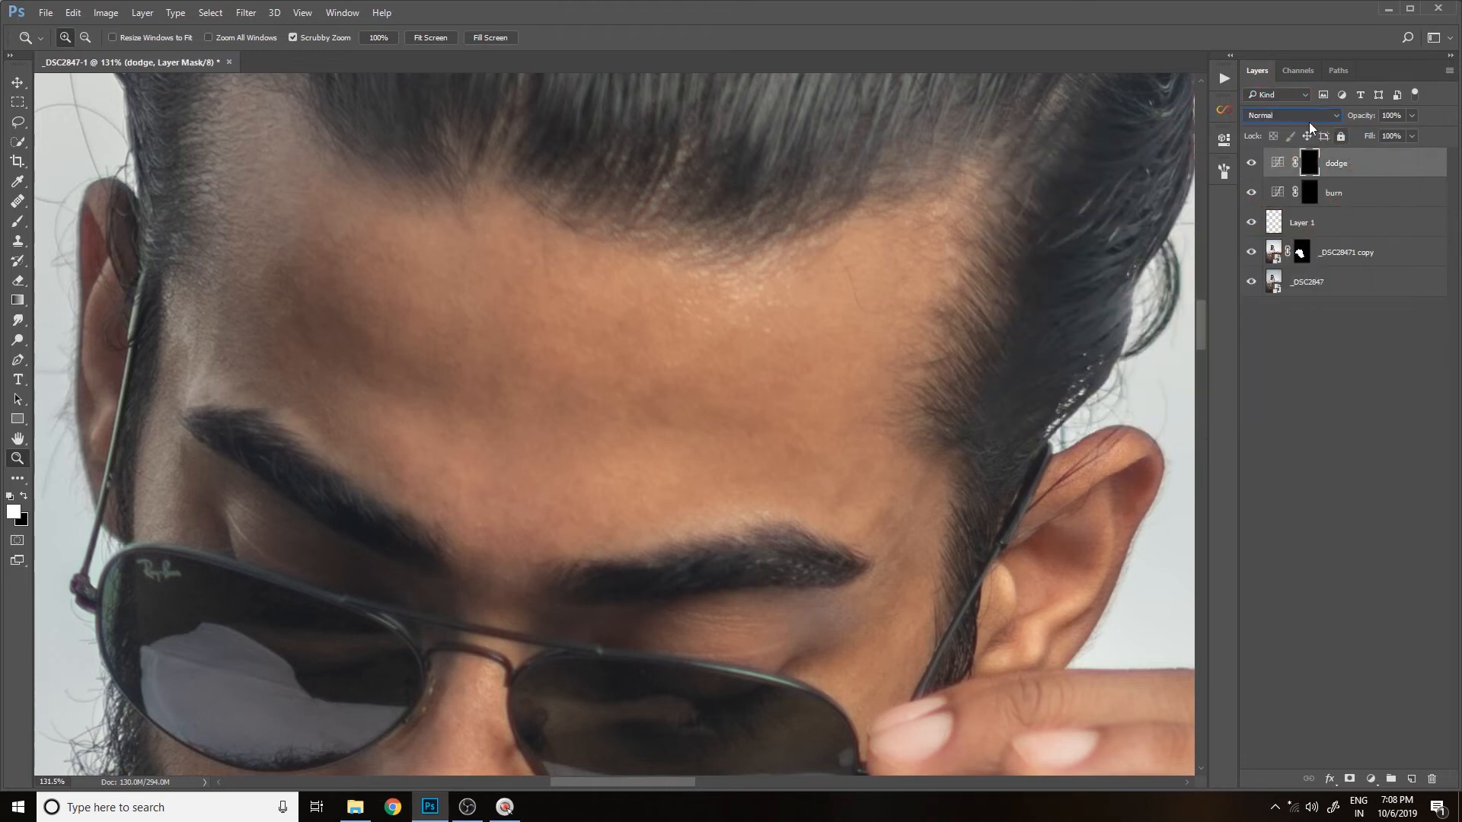
pyautogui.click(1309, 193)
pyautogui.click(1286, 115)
pyautogui.click(1253, 163)
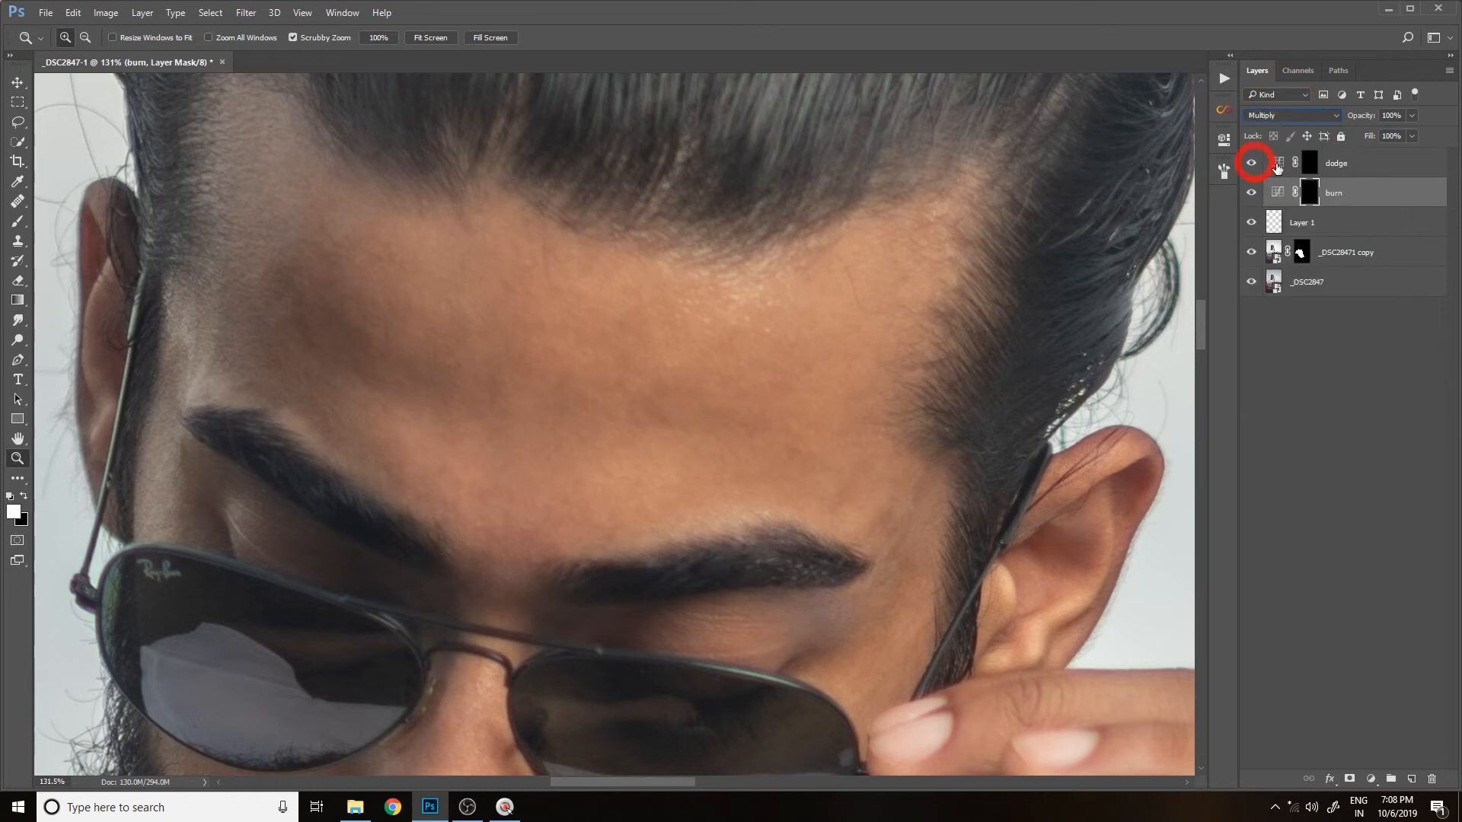
# - Set the blend mode of the dodge layer to Screen
pyautogui.click(1342, 166)
pyautogui.click(1297, 116)
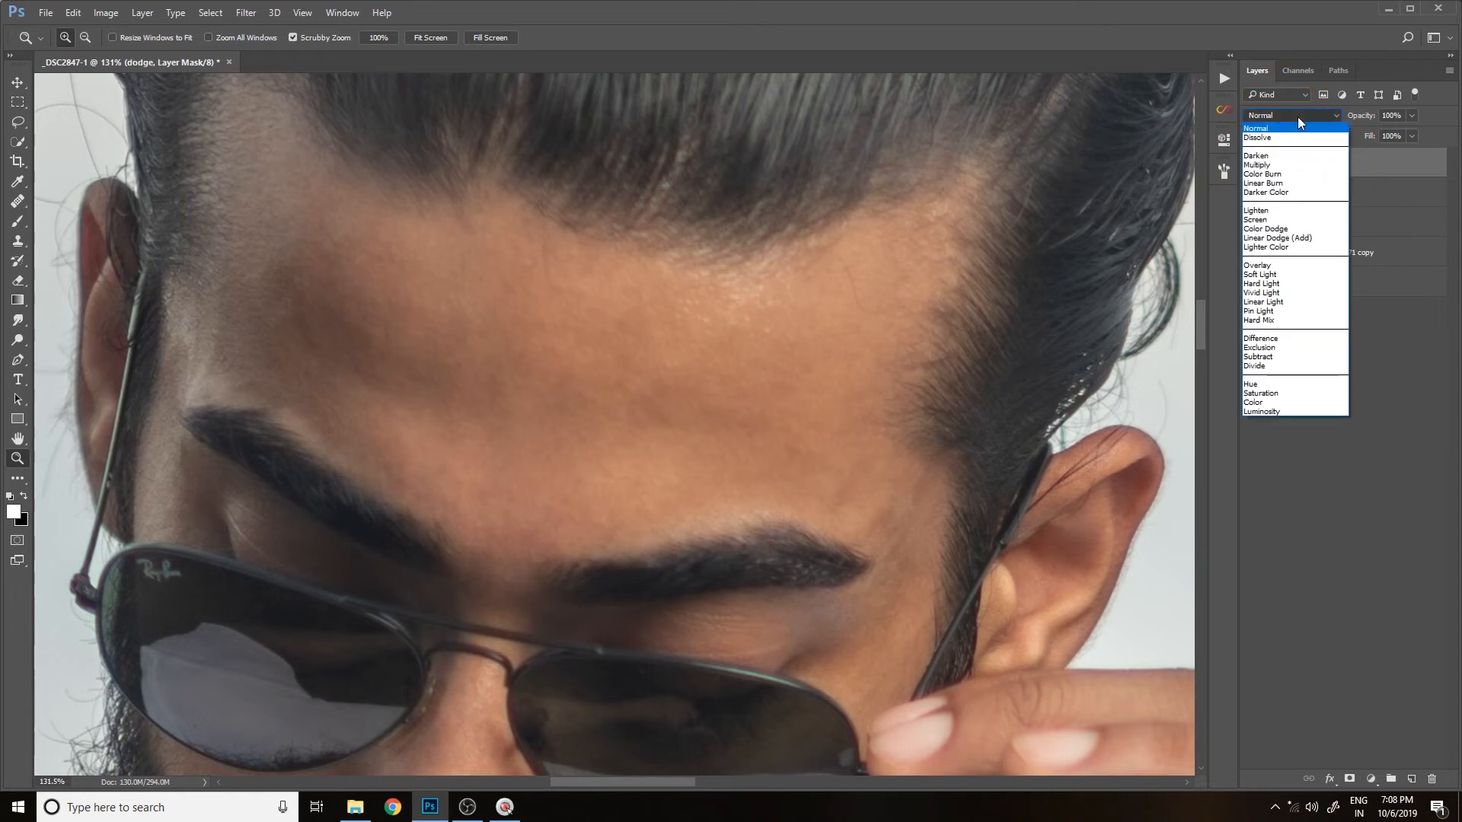
pyautogui.click(1266, 219)
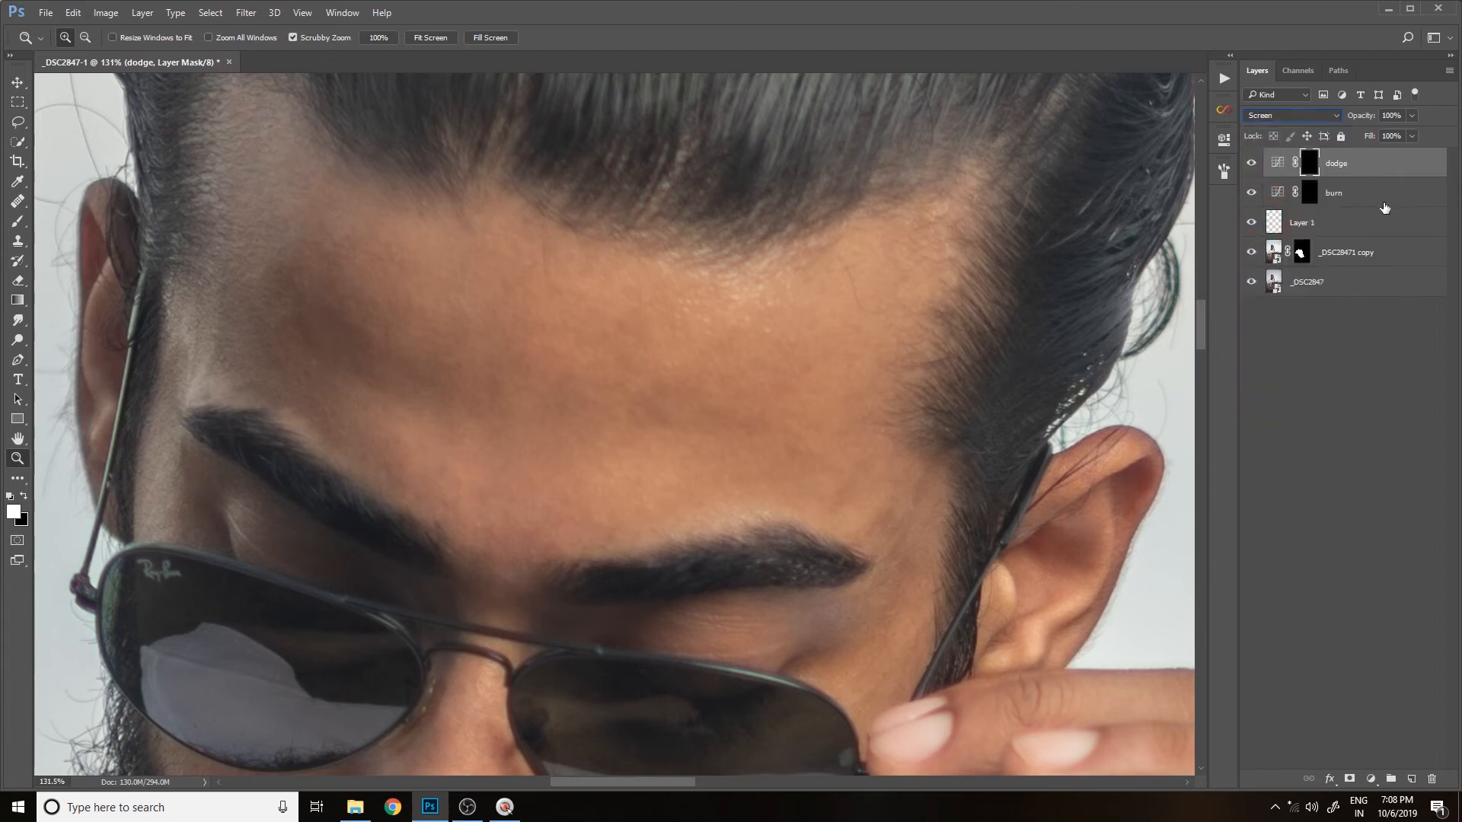
# - Group the dodge and burn layers together and name the group "d and b"
pyautogui.keyDown('shift'); pyautogui.click(1360, 193); pyautogui.keyUp('shift')
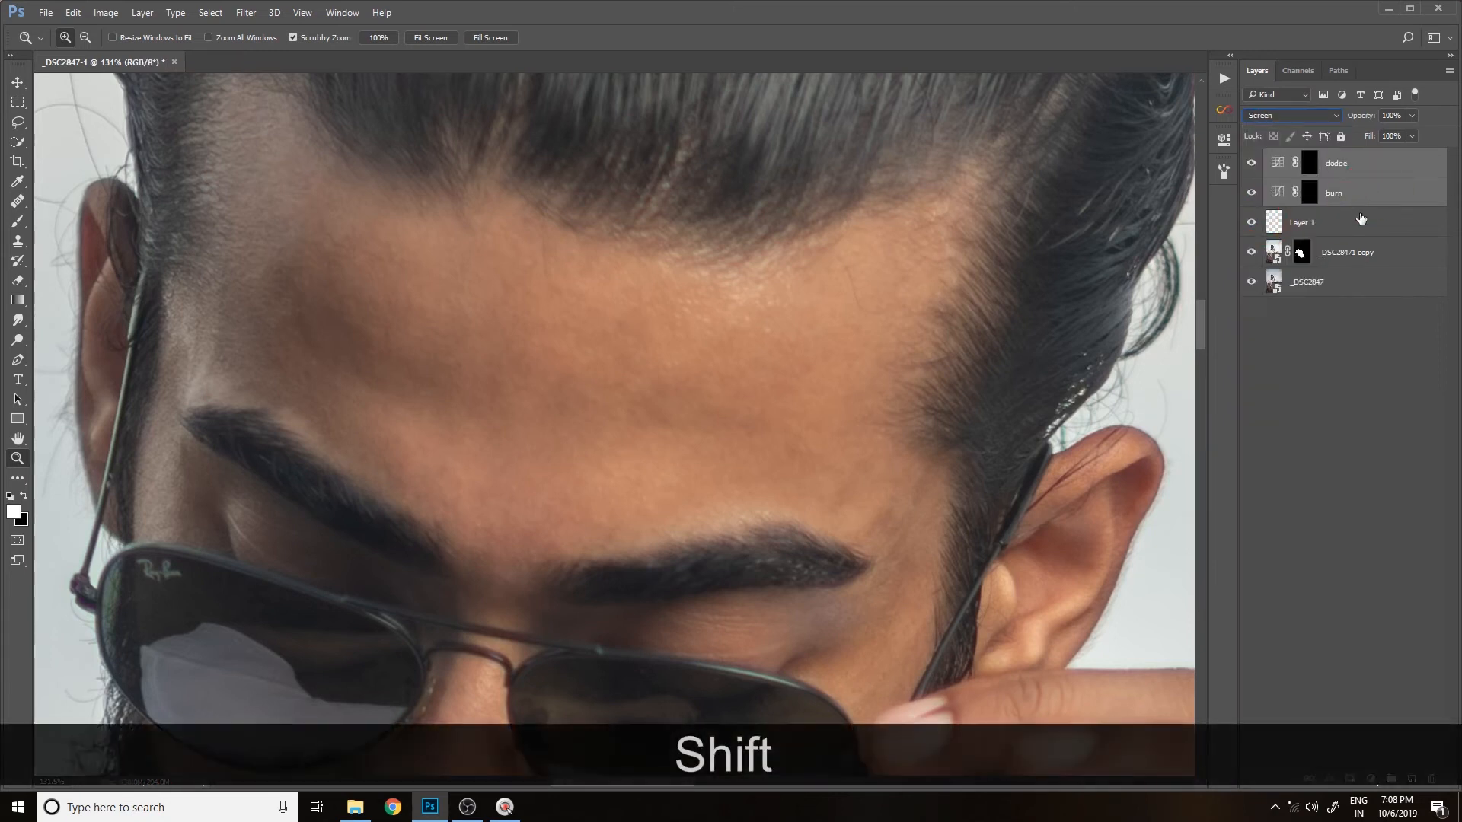
pyautogui.hotkey('ctrl', 'shift', 'g')
pyautogui.doubleClick(1314, 156)
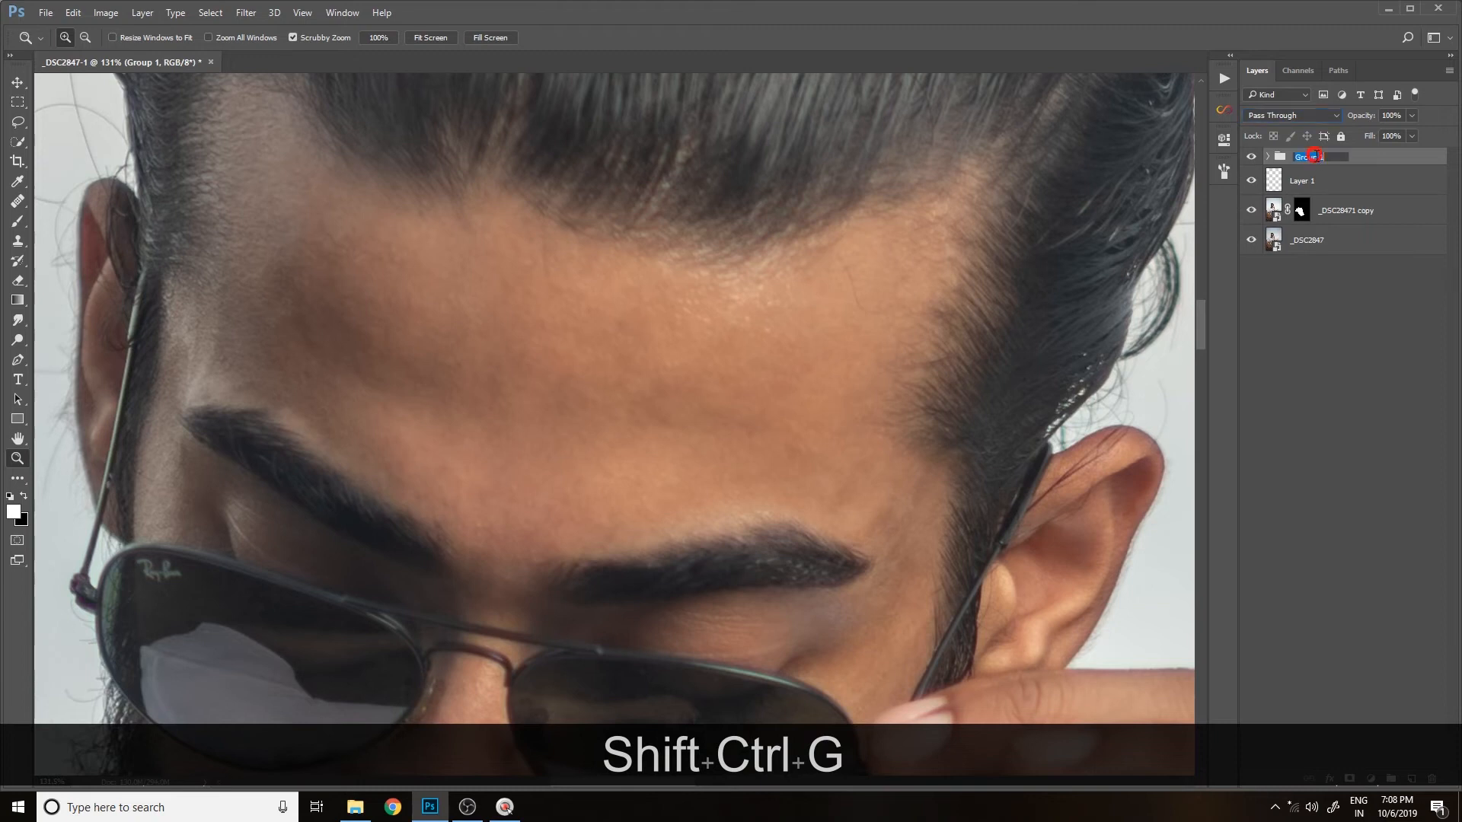
pyautogui.write('d n')
pyautogui.press('BackSpace')
pyautogui.write('and b')
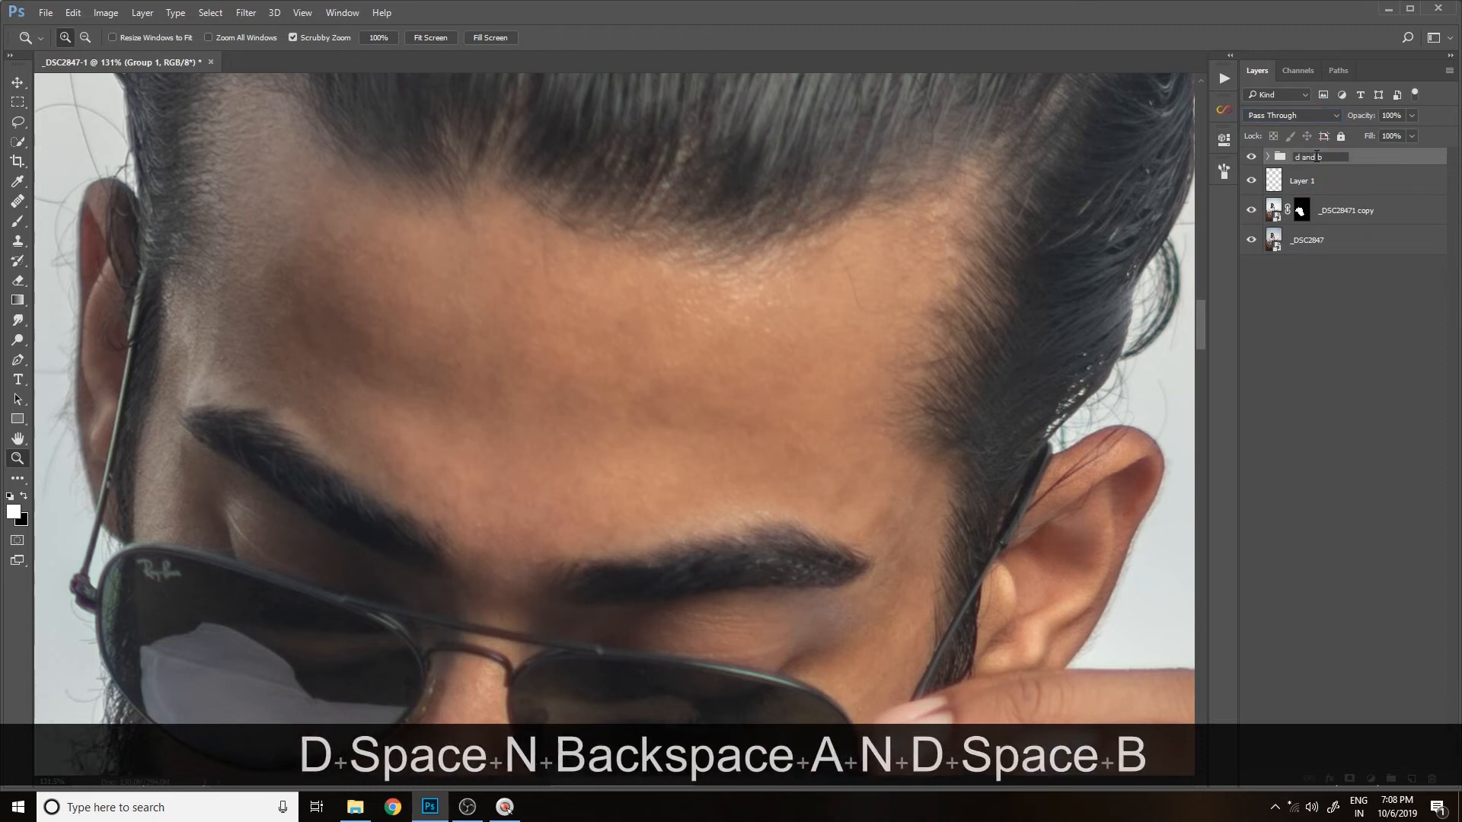
pyautogui.press('Return')
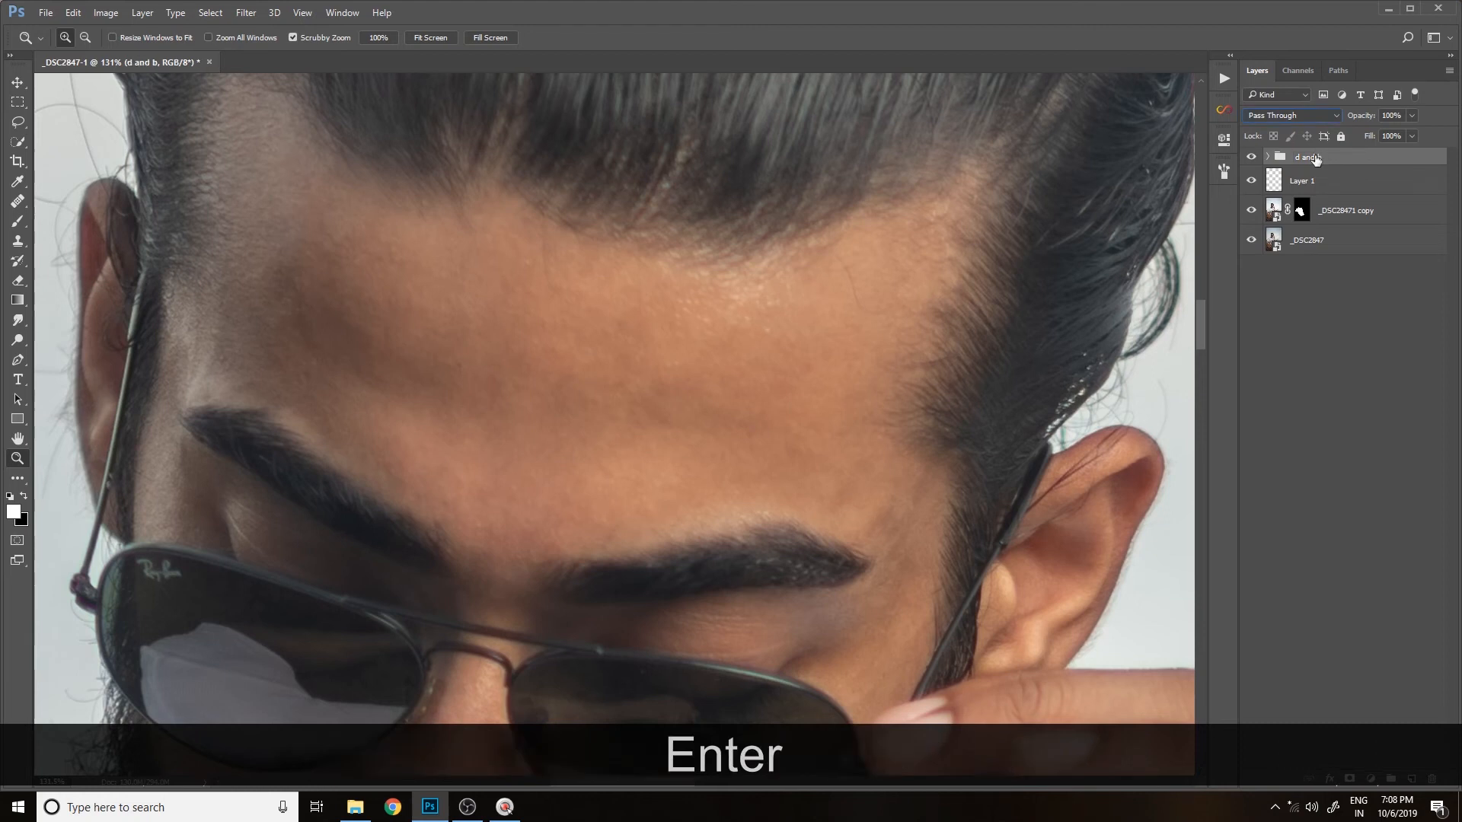
pyautogui.click(1268, 157)
pyautogui.click(1268, 157)
# - Add a Black & White adjustment layer with default settings above the "d and b" group
pyautogui.press('z')
pyautogui.moveTo(631, 329); pyautogui.dragTo(525, 331)
pyautogui.press('space')
pyautogui.moveTo(699, 273); pyautogui.dragTo(733, 108)
pyautogui.moveTo(732, 457); pyautogui.dragTo(796, 536)
pyautogui.press('space')
pyautogui.moveTo(780, 537); pyautogui.dragTo(756, 370)
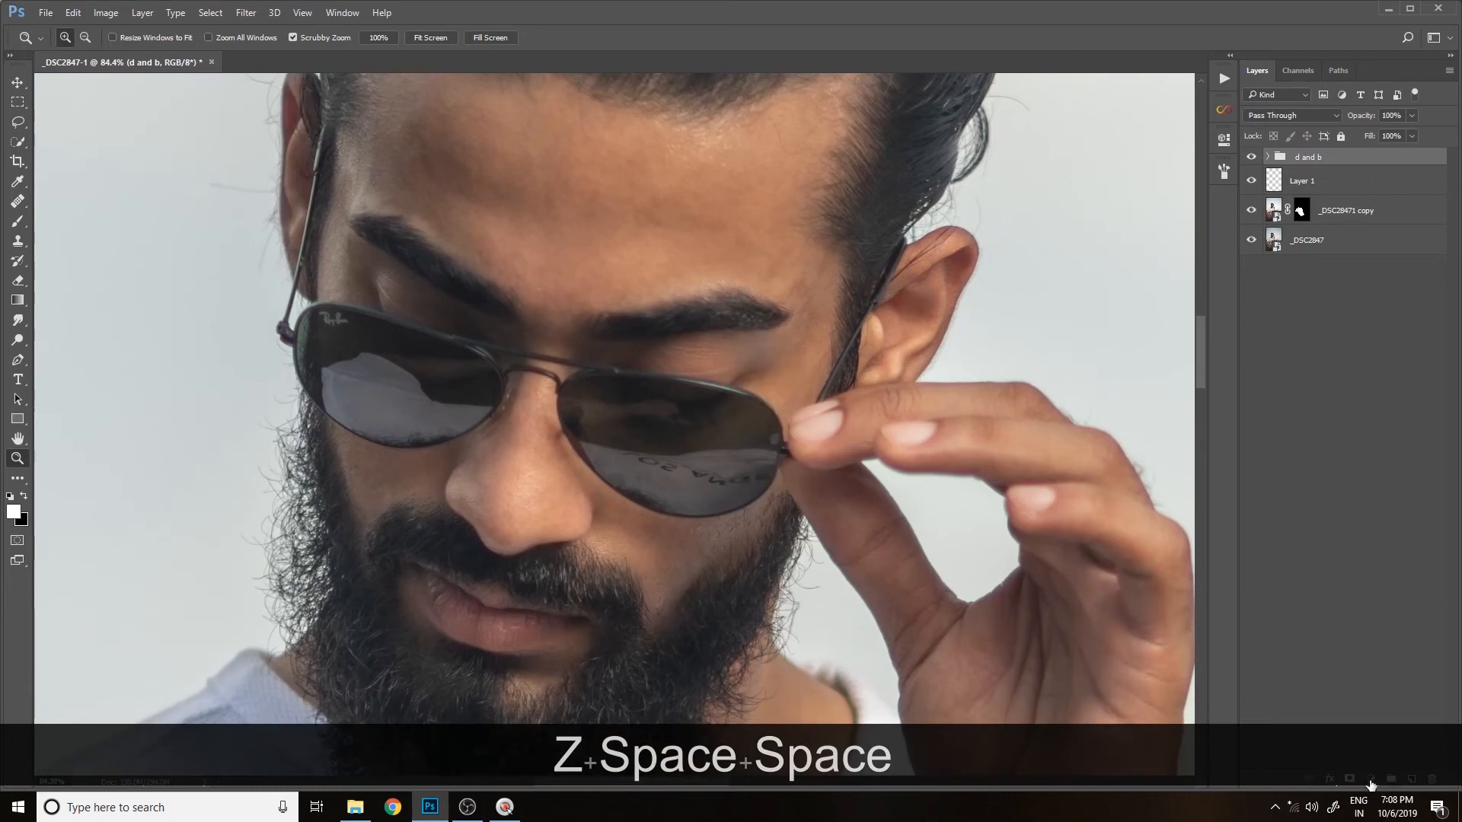
pyautogui.click(1370, 779)
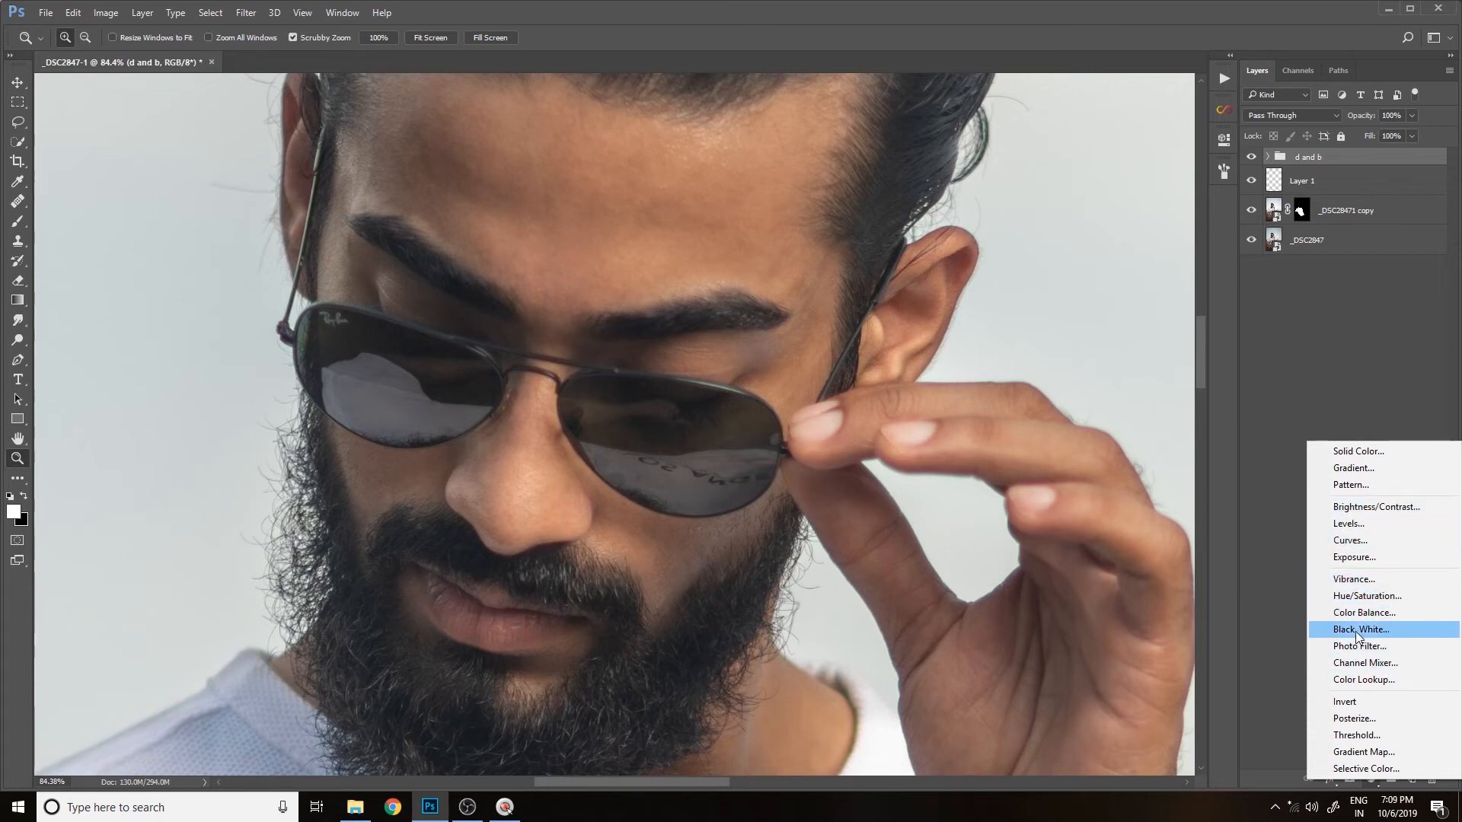
pyautogui.click(1355, 629)
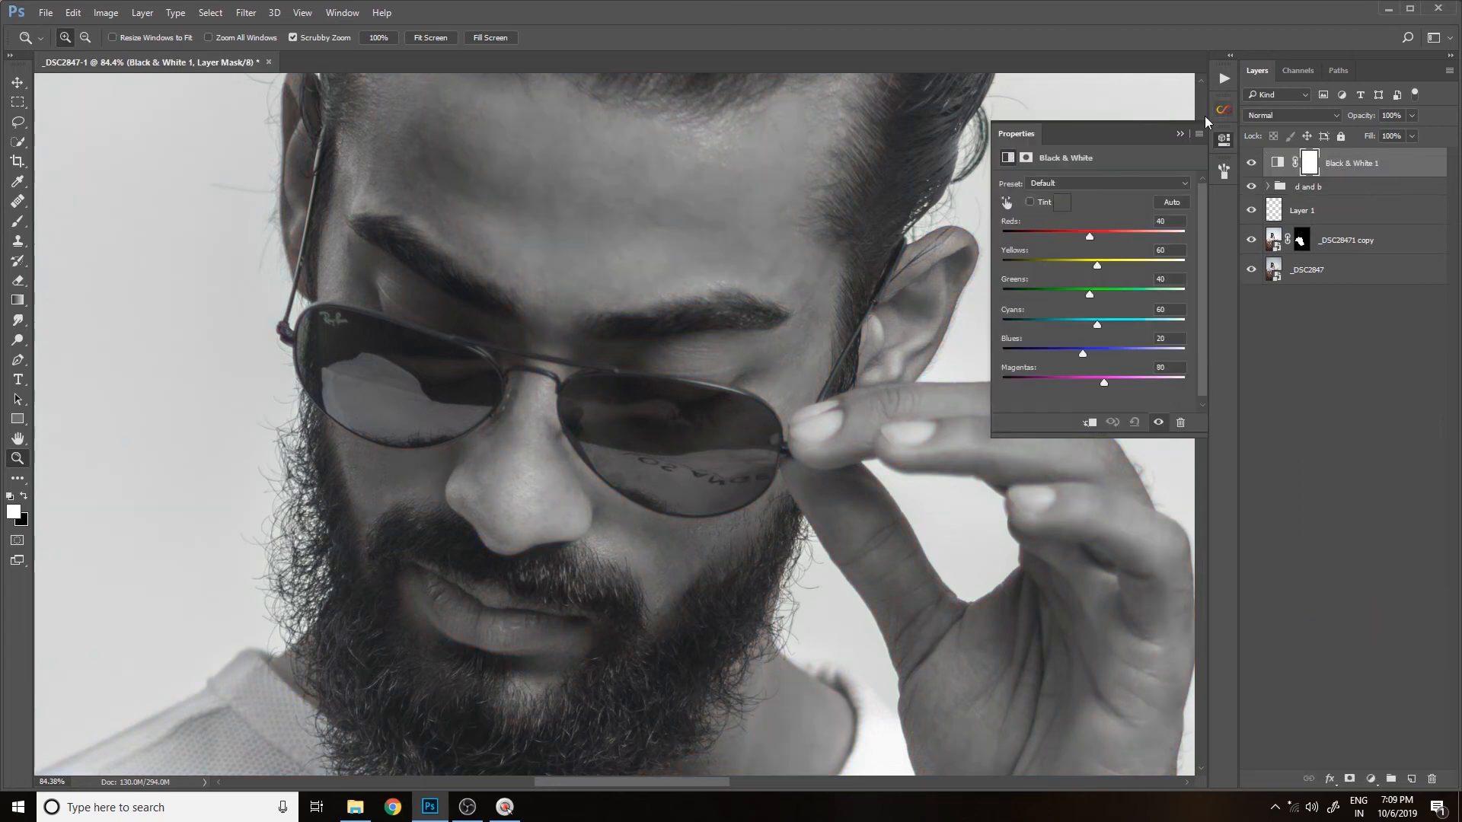
pyautogui.click(1179, 134)
# - Add a Levels adjustment layer on top and darken its midtones to 0.67
pyautogui.click(1368, 780)
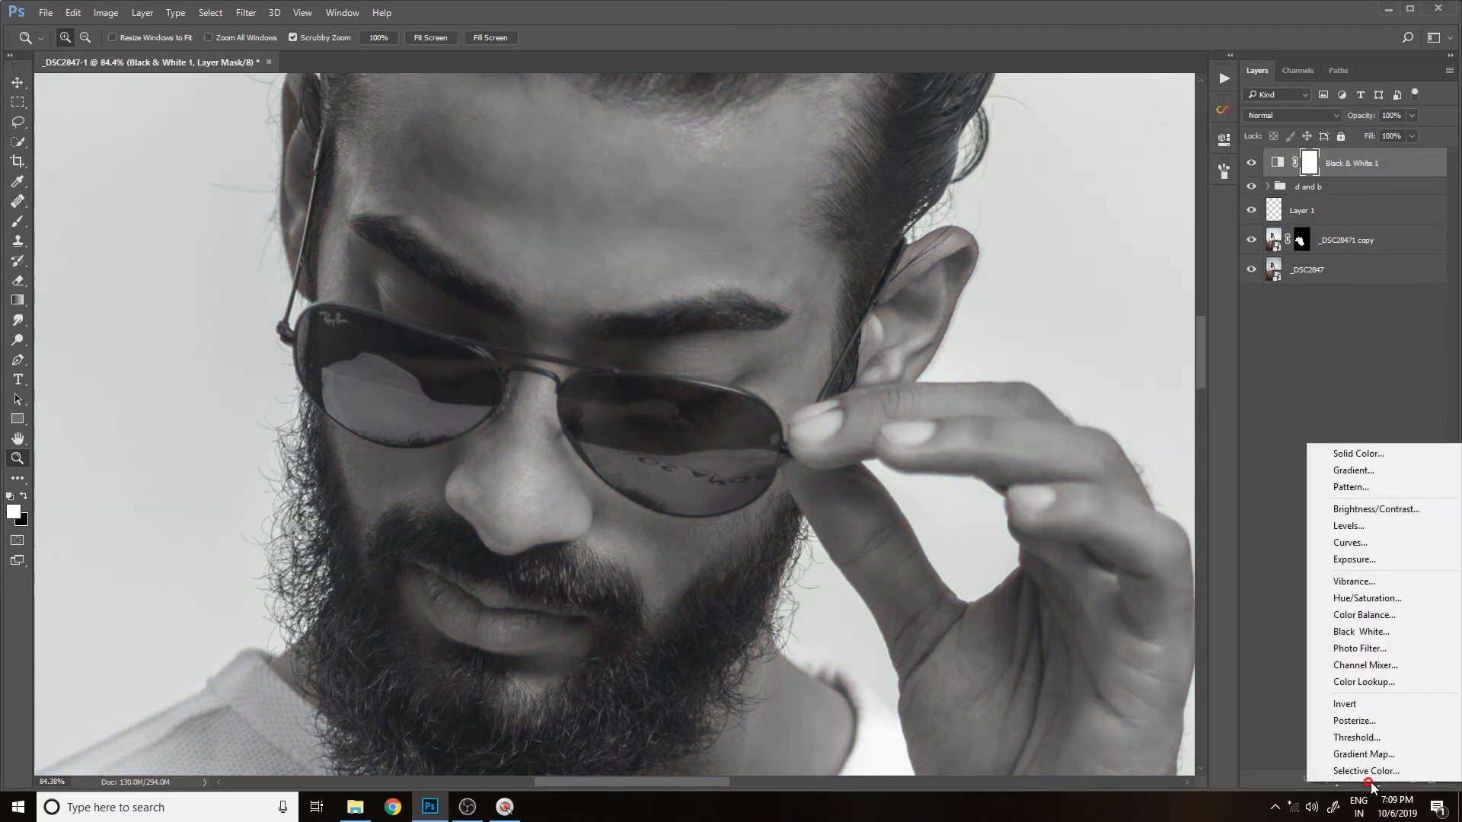
pyautogui.click(1347, 526)
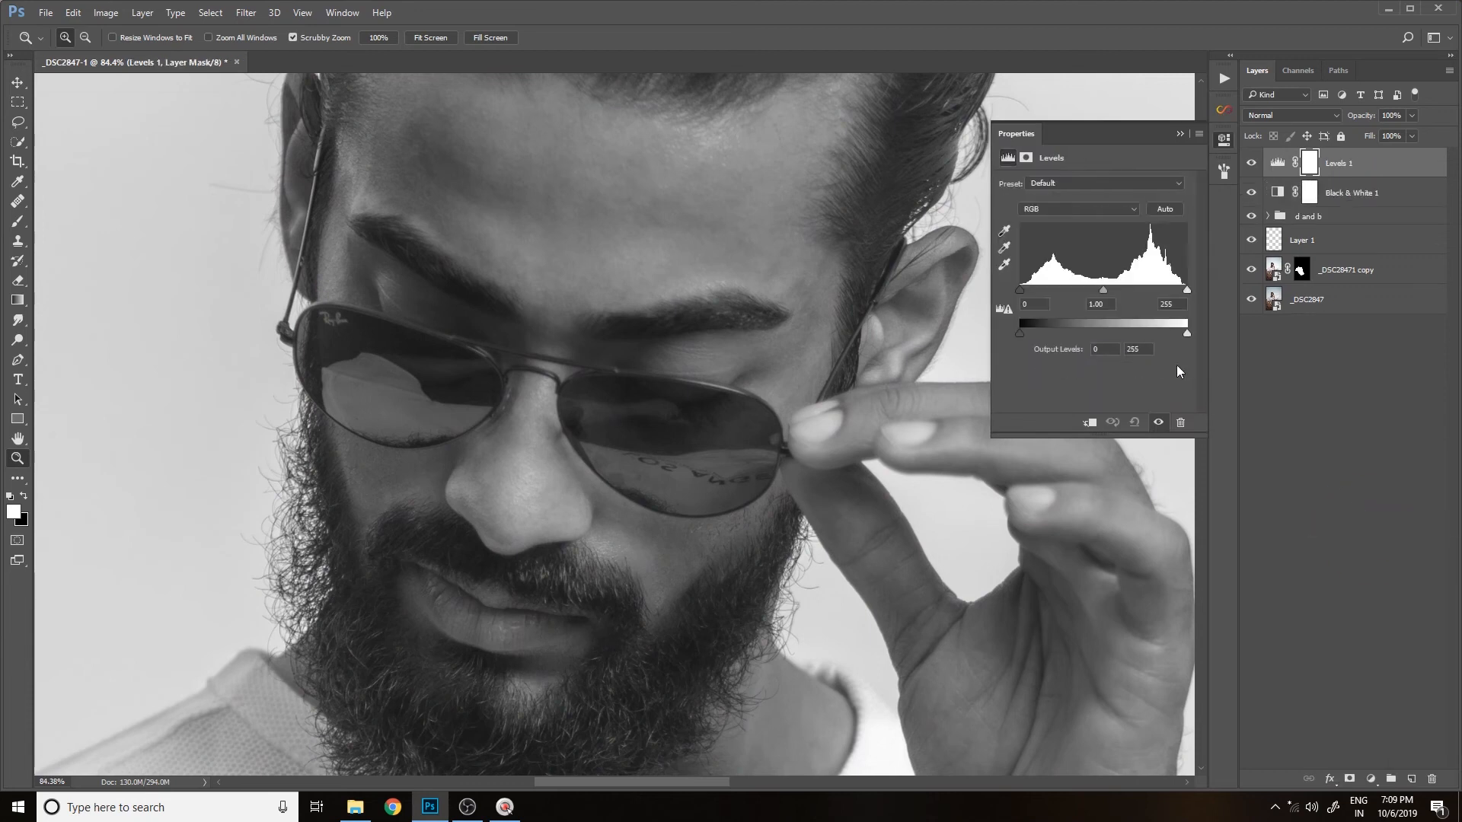
pyautogui.moveTo(1102, 289); pyautogui.dragTo(1122, 285)
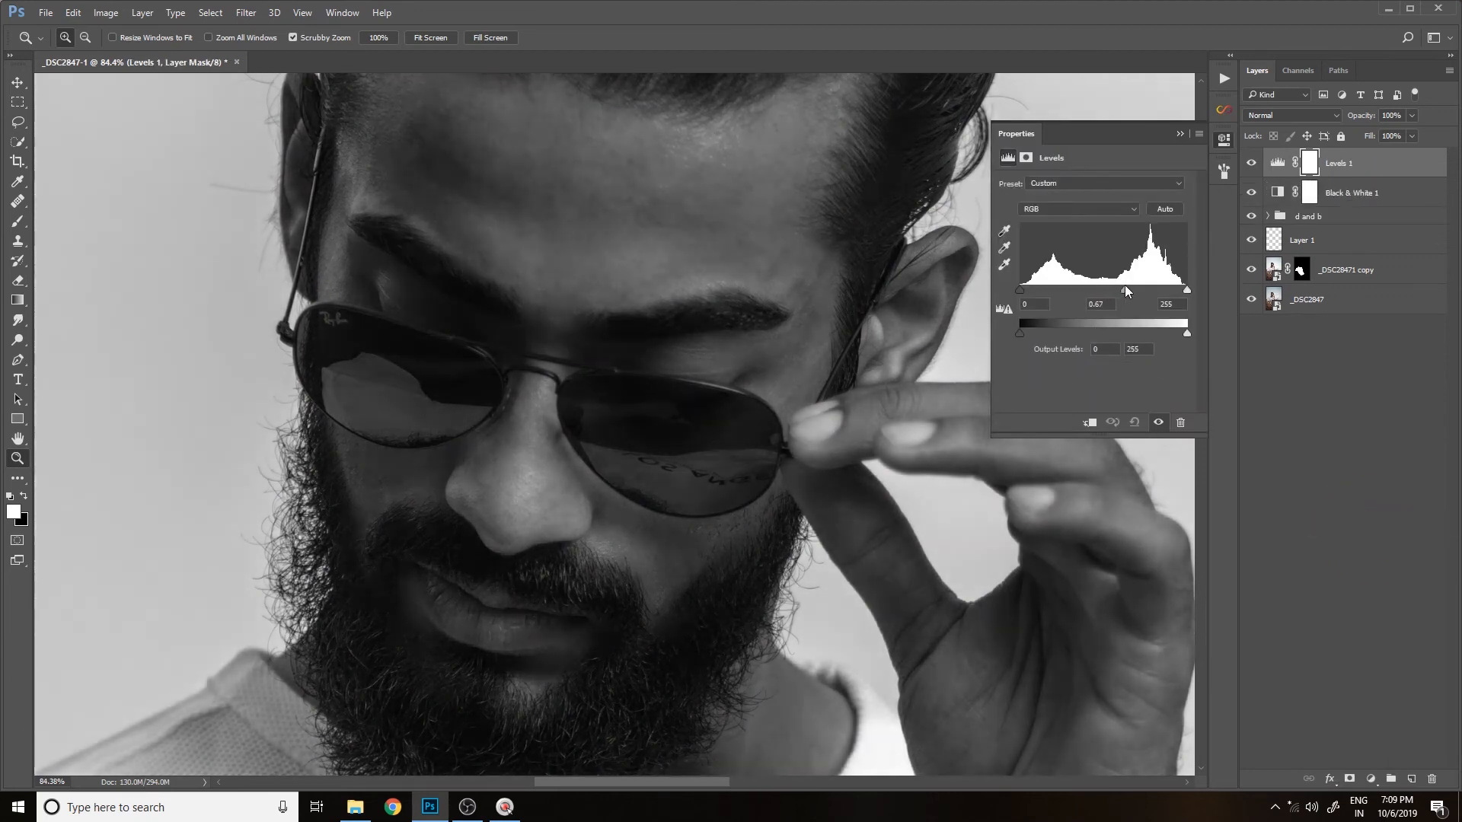
pyautogui.click(1179, 133)
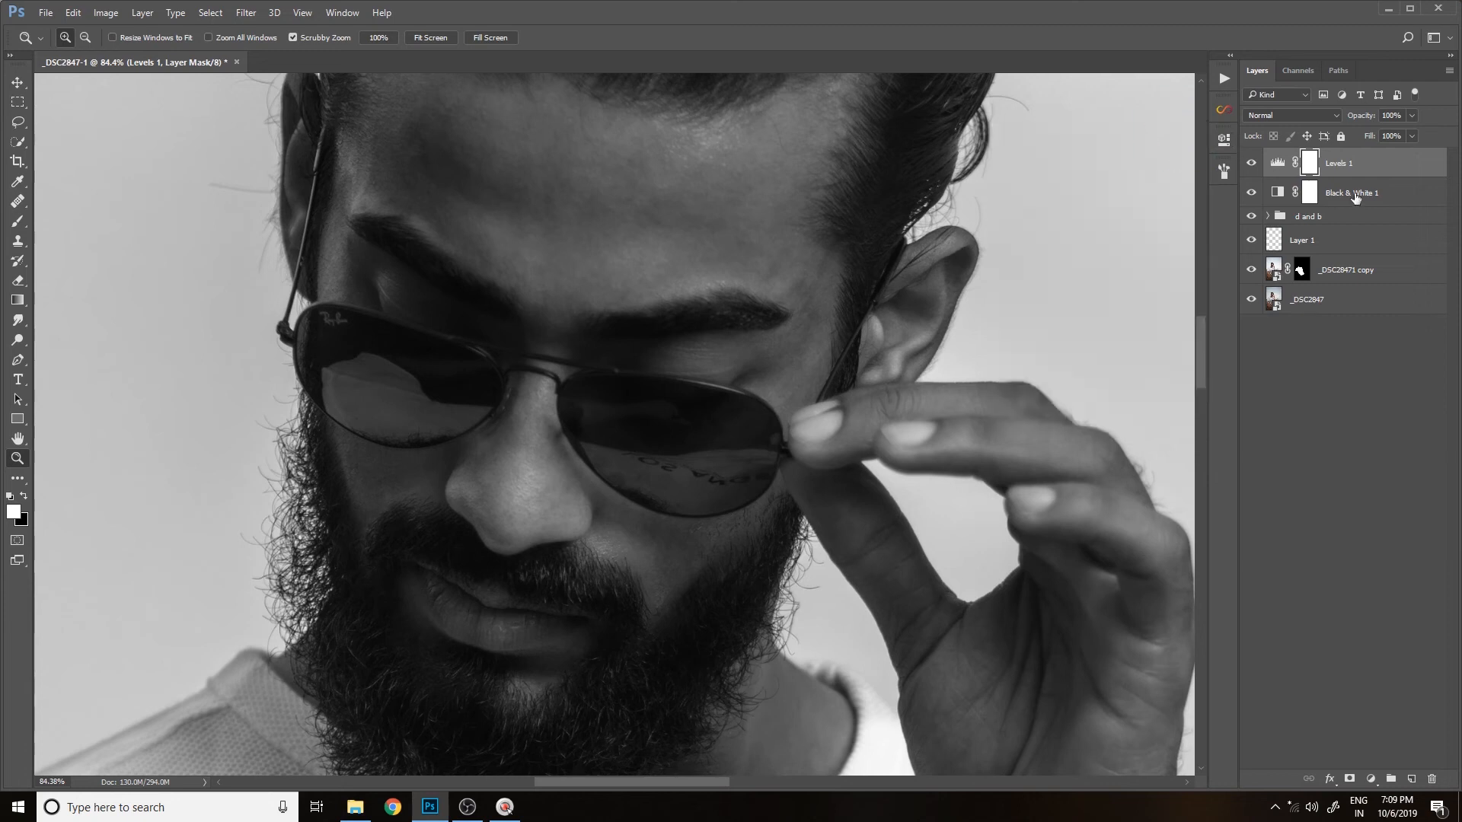
# - Group the Levels and Black & White layers and rename the group "check layer"
pyautogui.keyDown('ctrl'); pyautogui.click(1355, 196); pyautogui.keyUp('ctrl')
pyautogui.hotkey('ctrl', 'g')
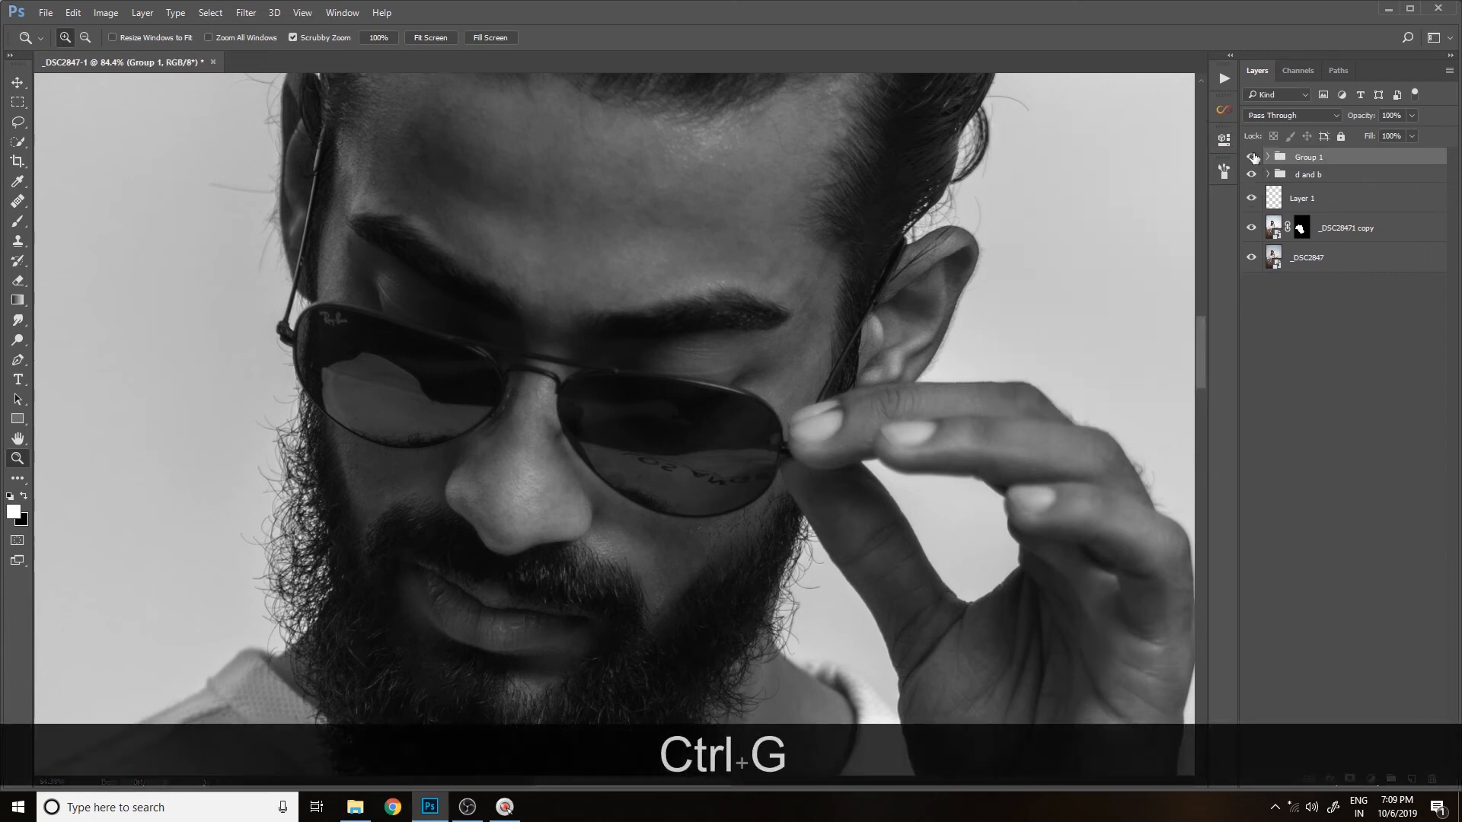
pyautogui.click(1252, 157)
pyautogui.click(1252, 157)
pyautogui.doubleClick(1306, 157)
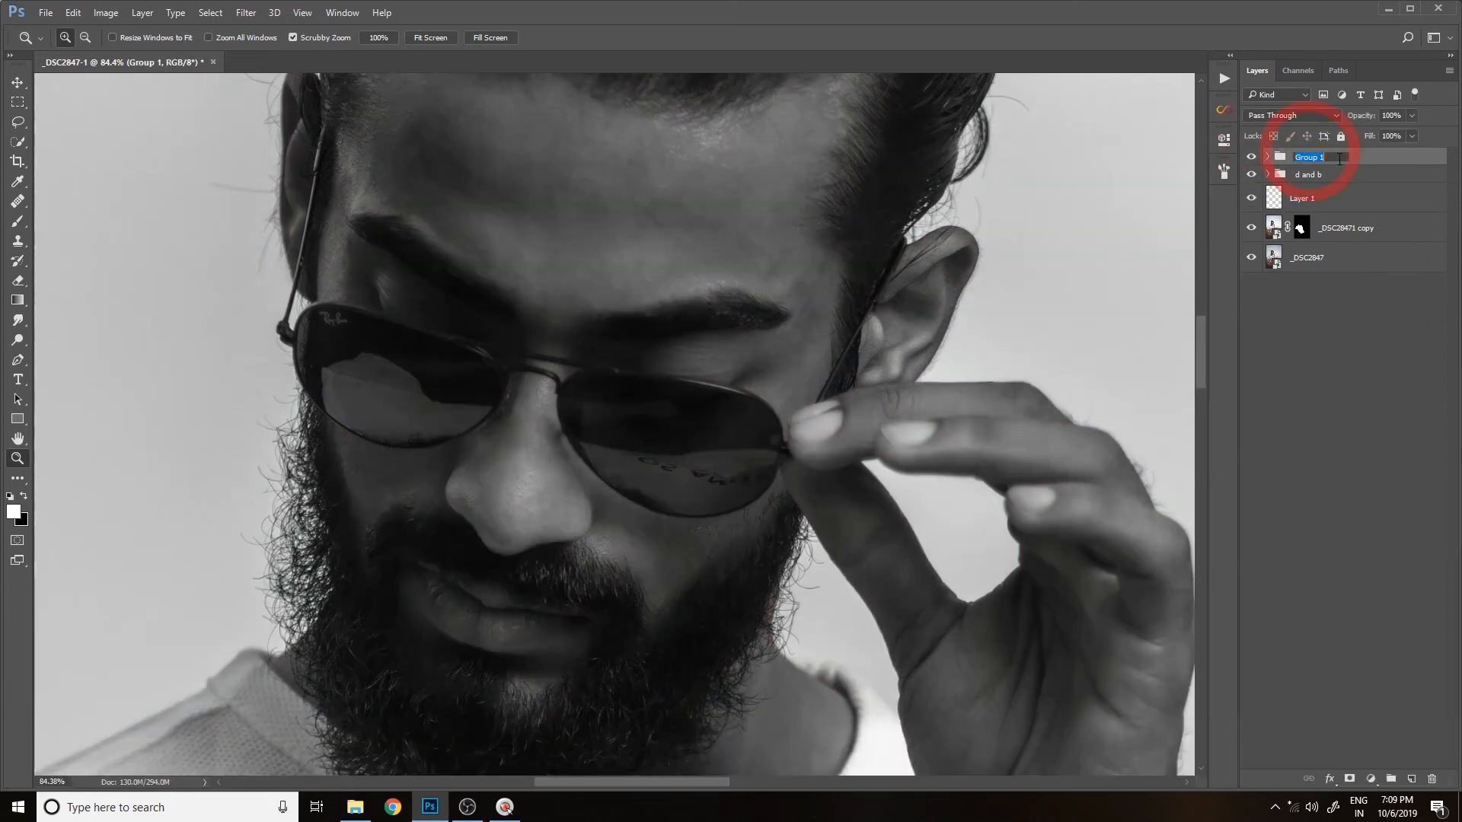
pyautogui.write('chec')
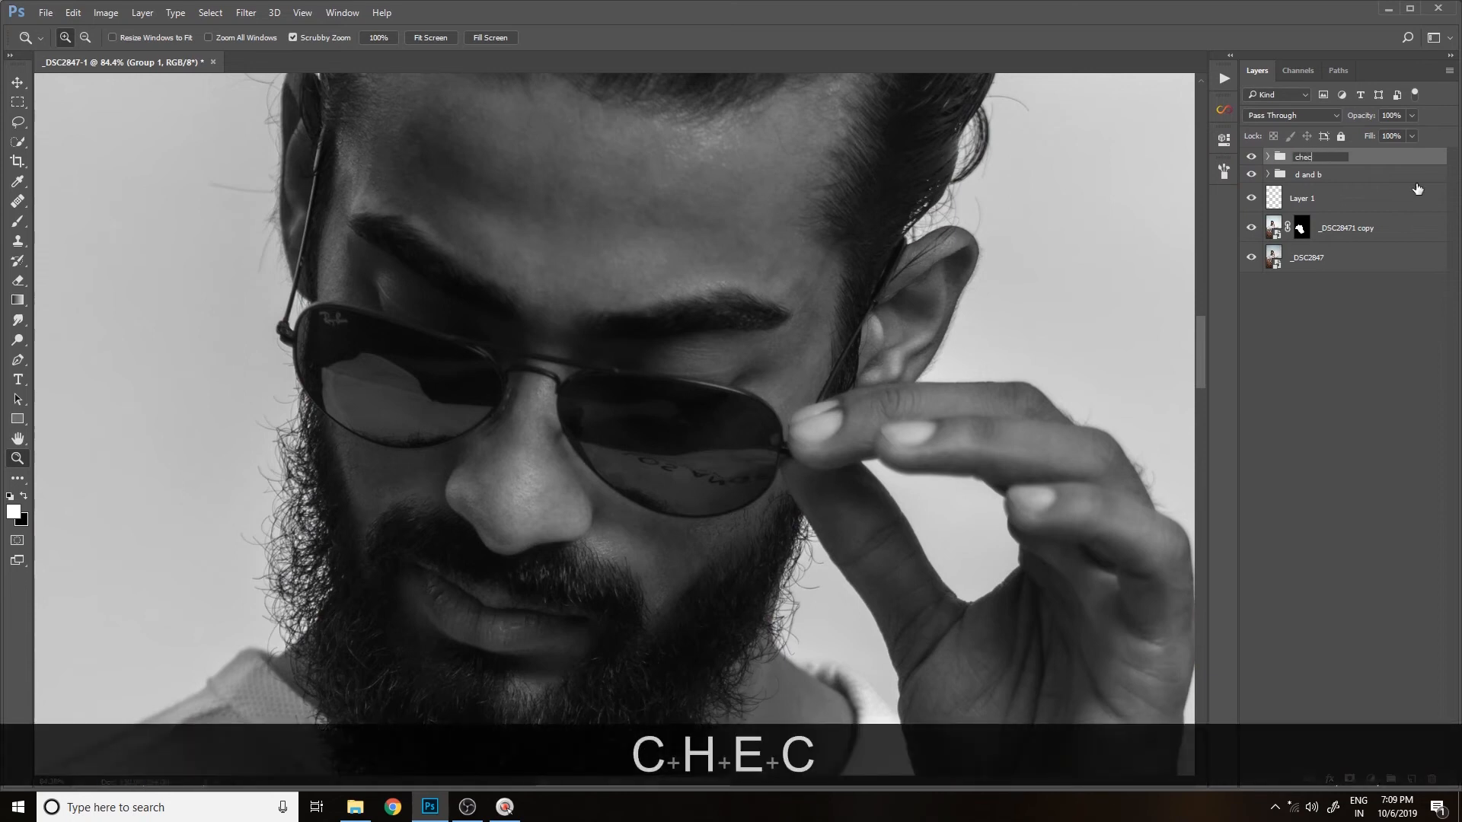
pyautogui.write('k layer')
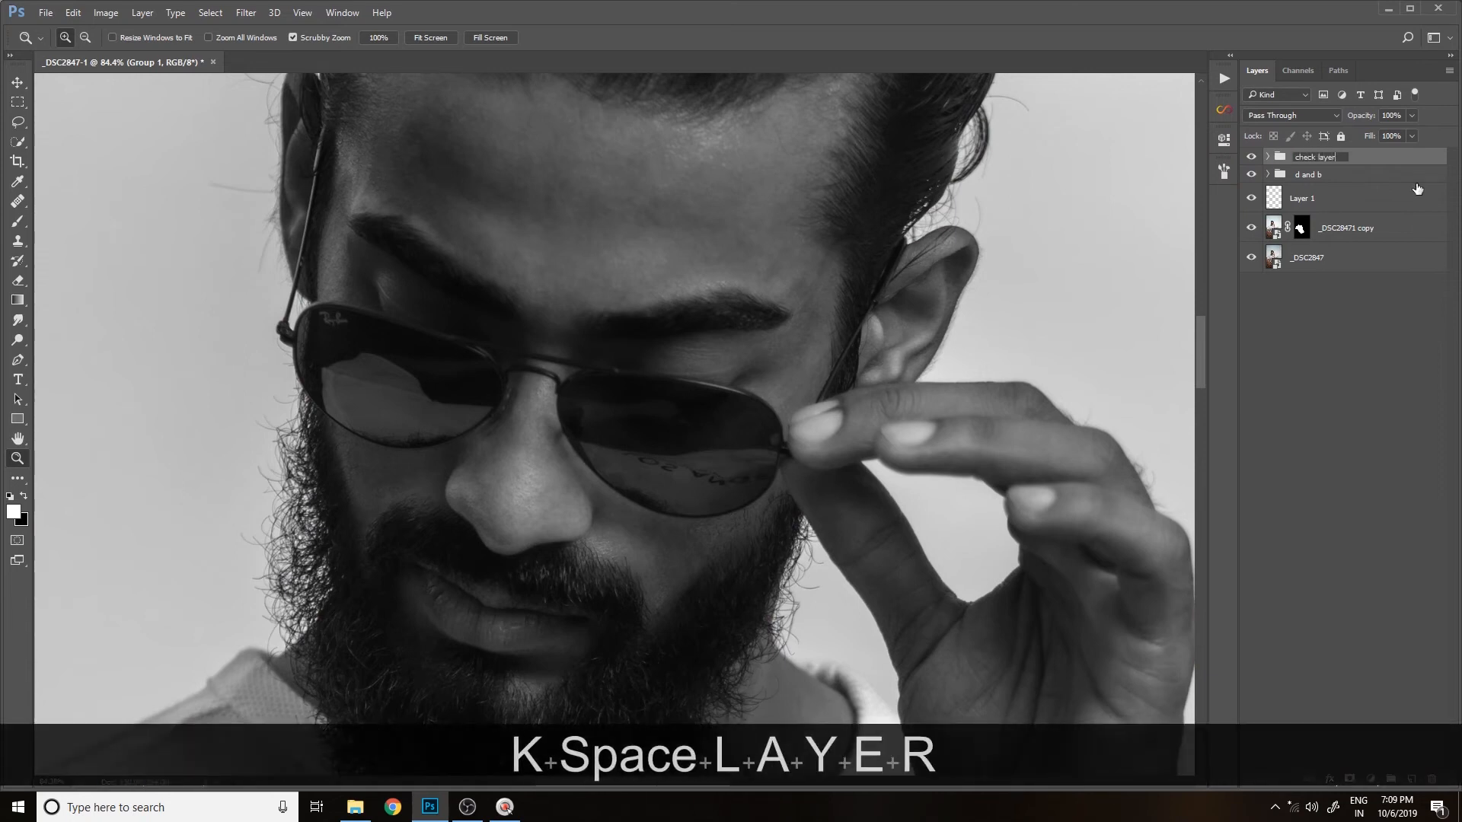
pyautogui.press('Return')
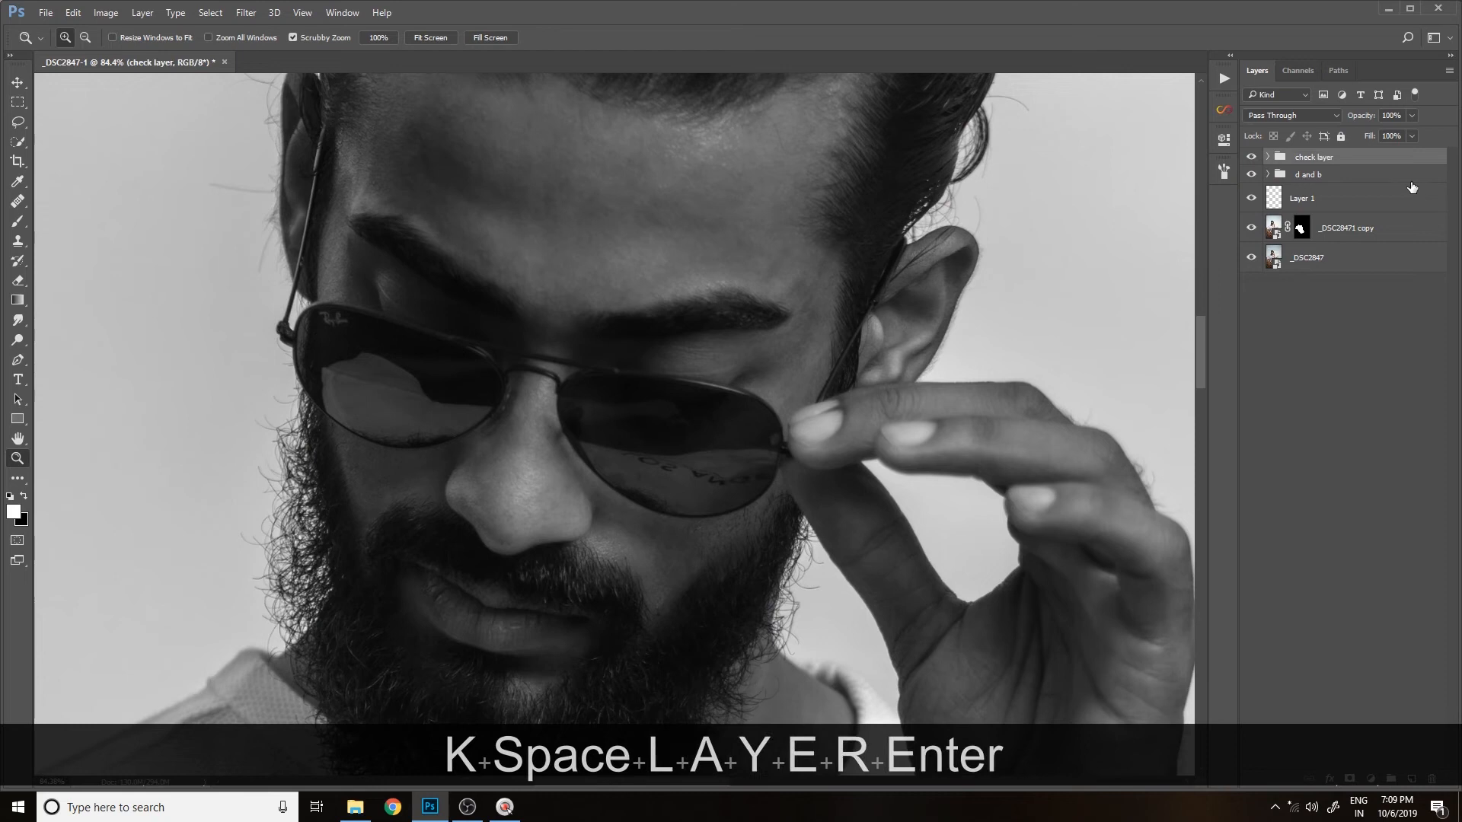
# - Select the dodge layer inside the "d and b" group and set the Brush tool's flow to 1%
pyautogui.scroll(5, 690, 206)
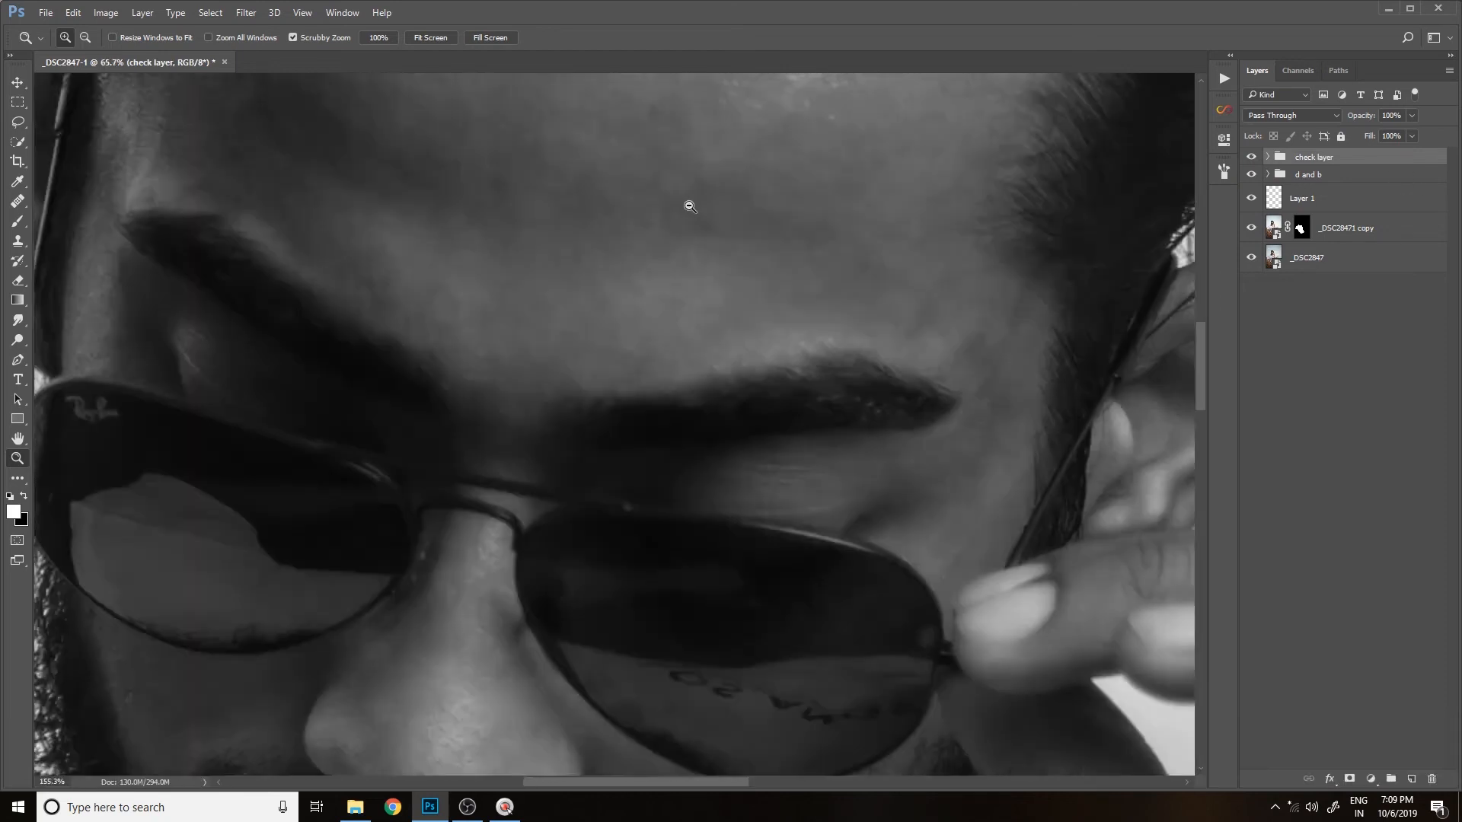
pyautogui.scroll(3, 744, 365)
pyautogui.moveTo(706, 337); pyautogui.dragTo(682, 339)
pyautogui.scroll(1, 731, 368)
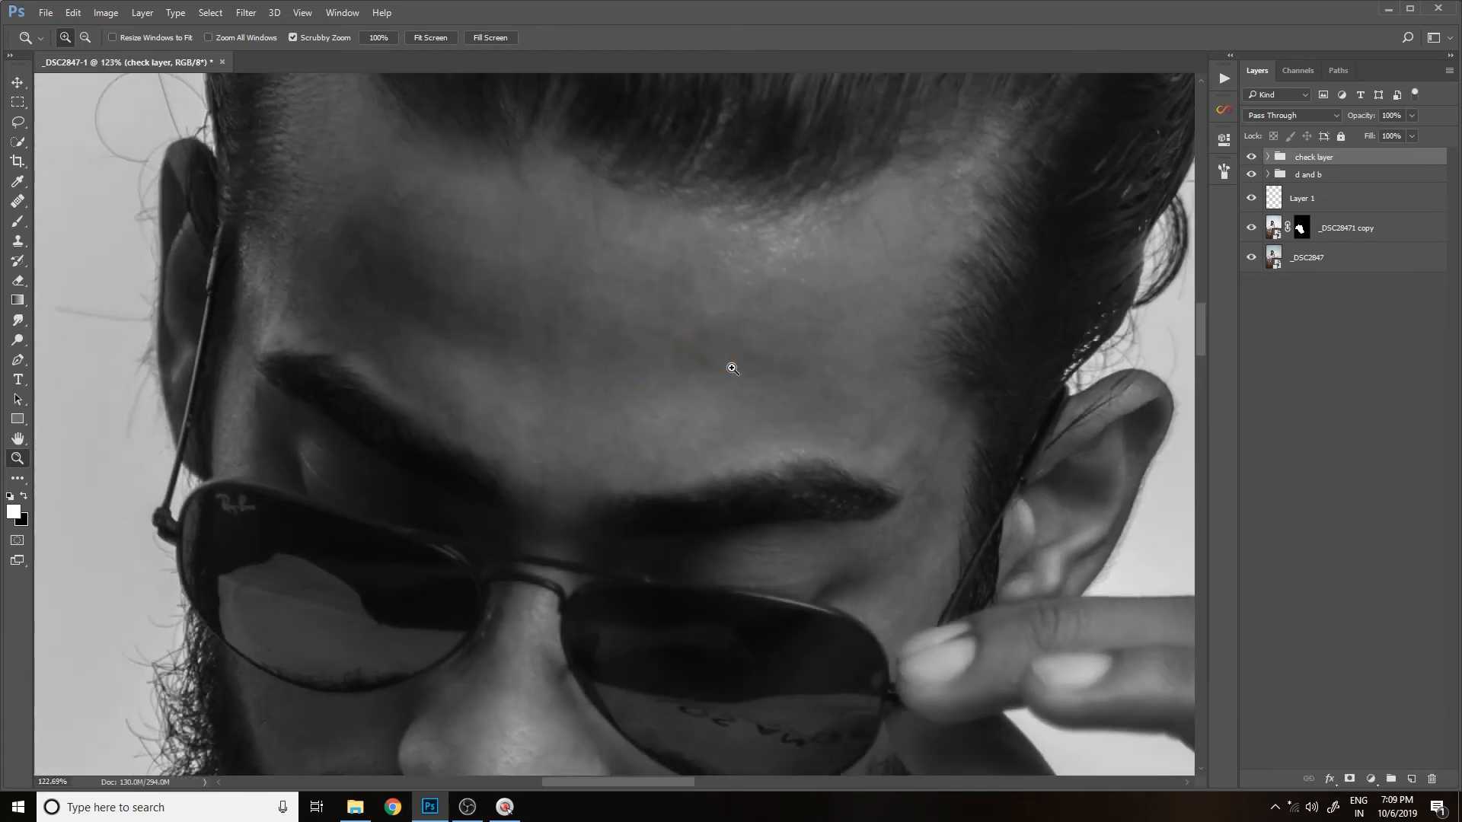
pyautogui.moveTo(795, 354); pyautogui.dragTo(741, 395)
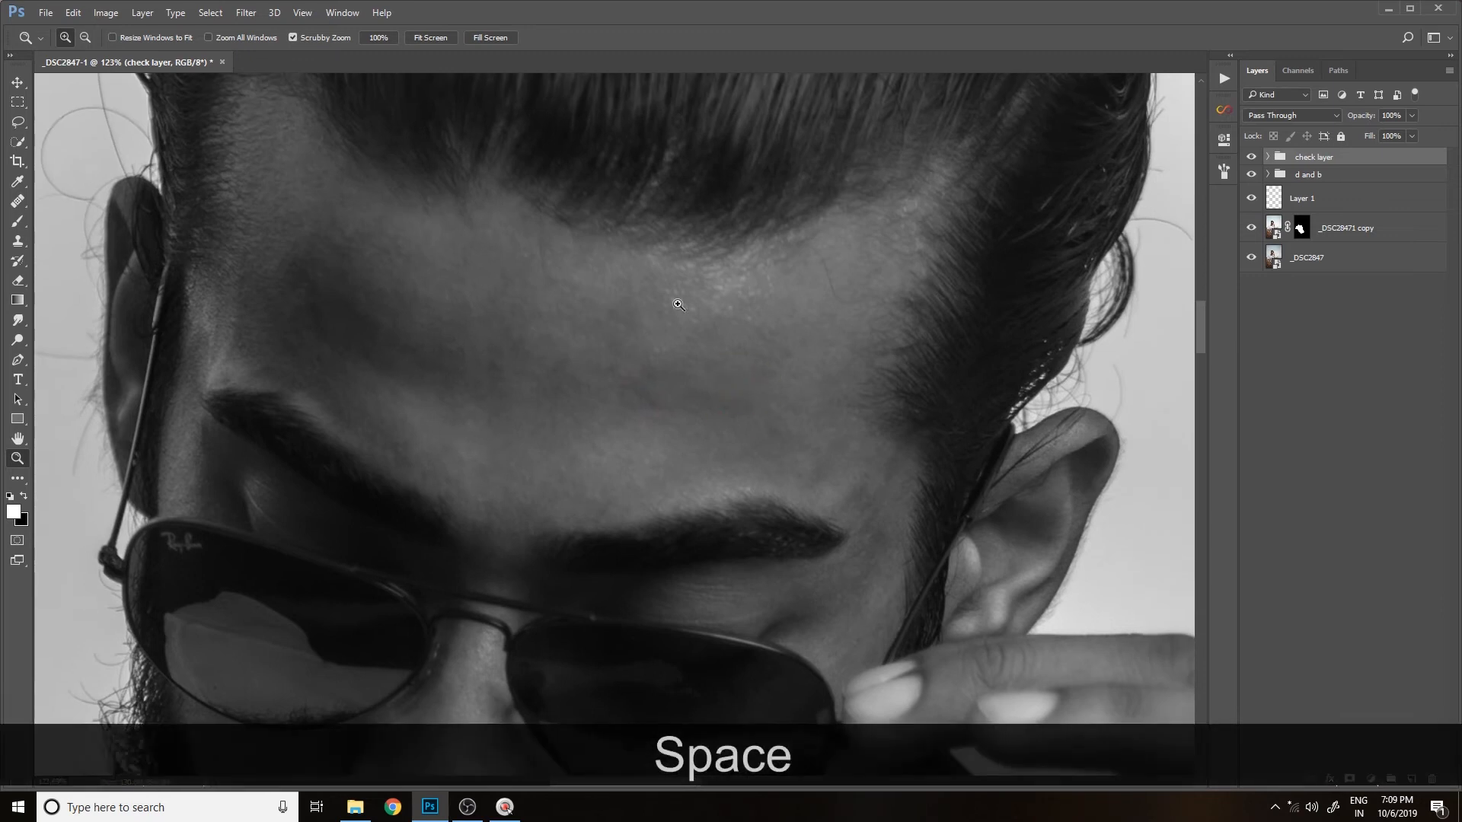
pyautogui.moveTo(711, 414); pyautogui.dragTo(783, 424)
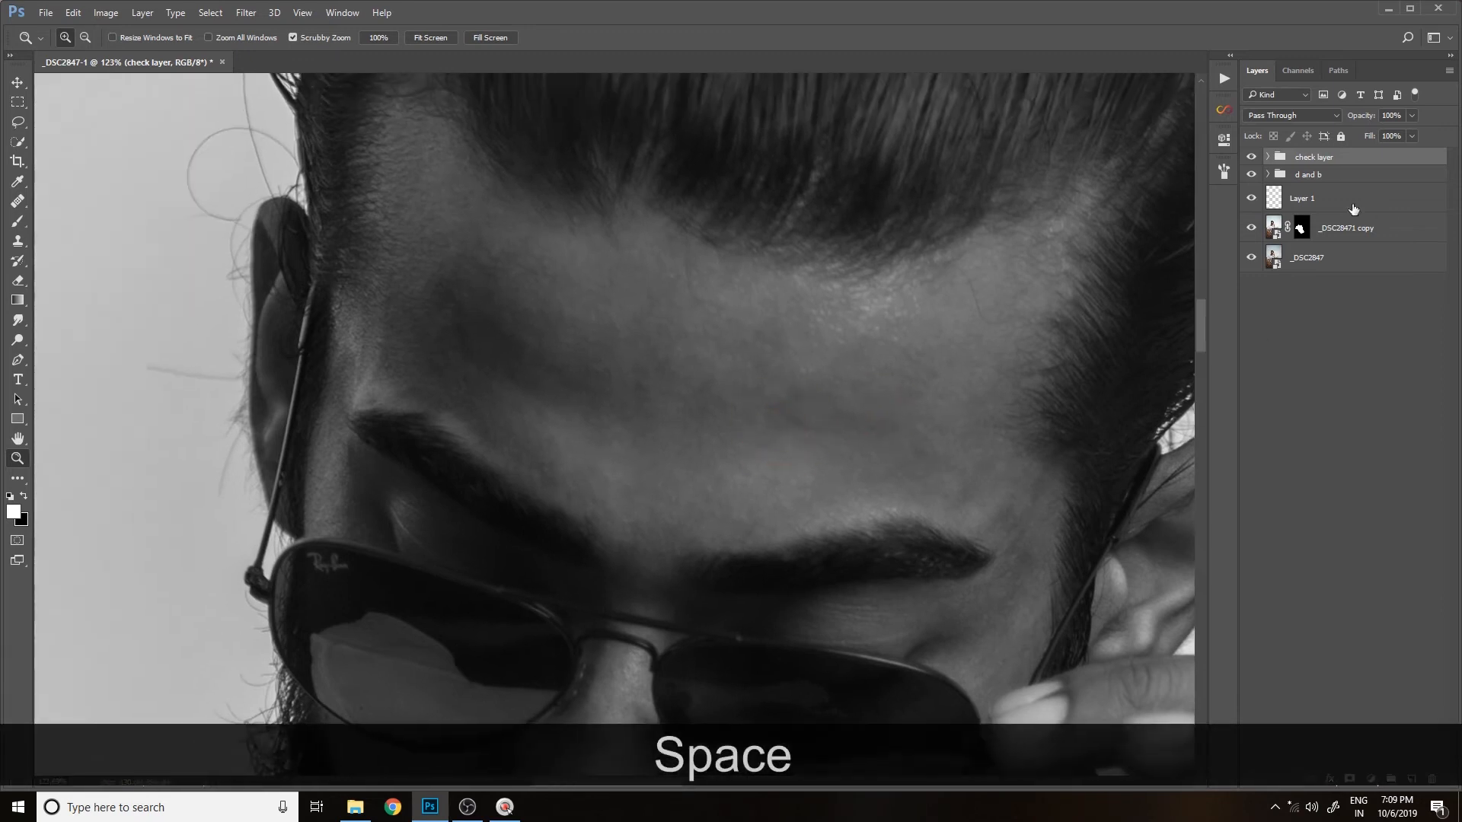
pyautogui.click(1268, 175)
pyautogui.click(1319, 198)
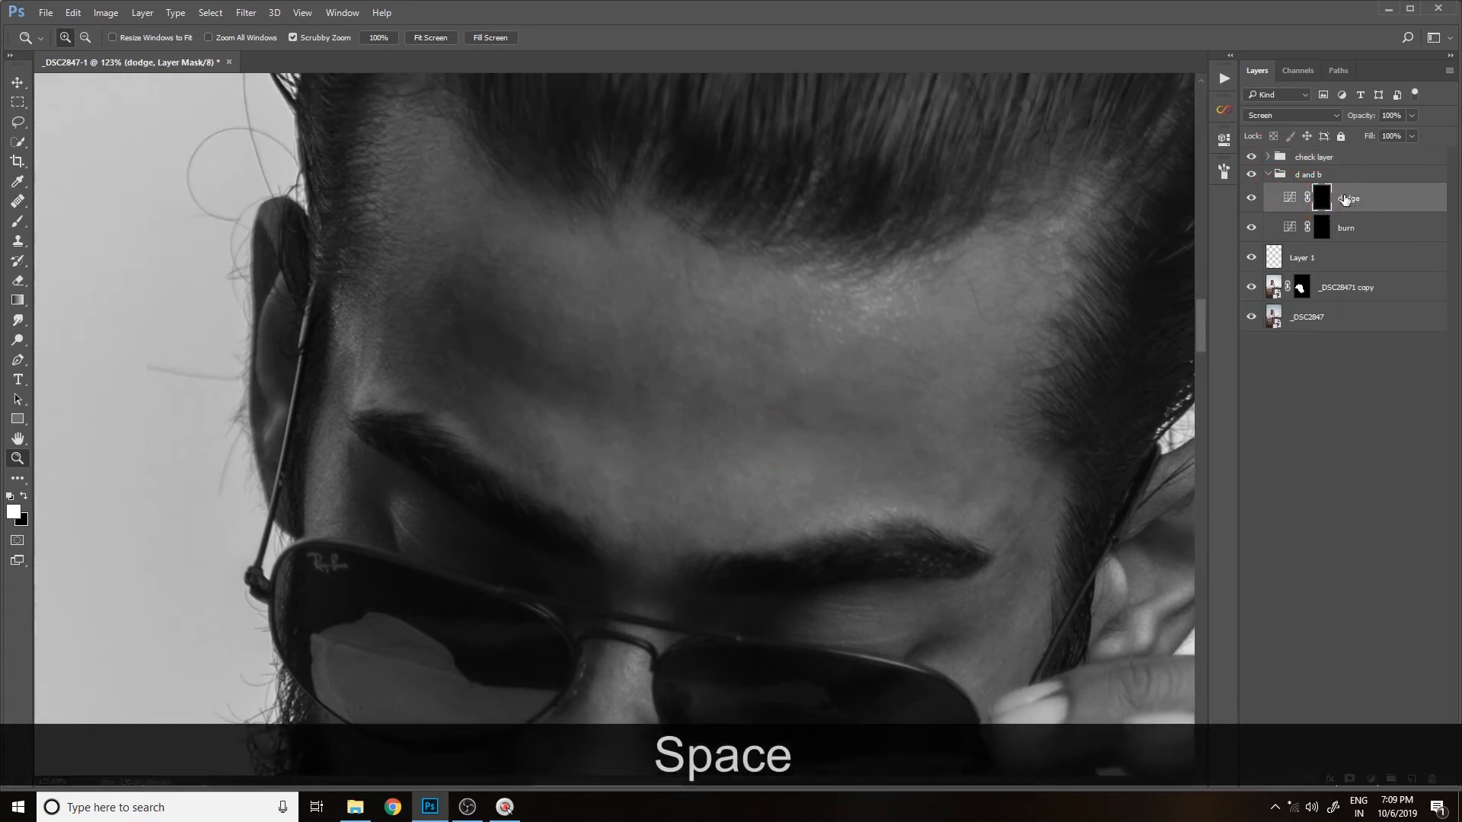
pyautogui.press('b')
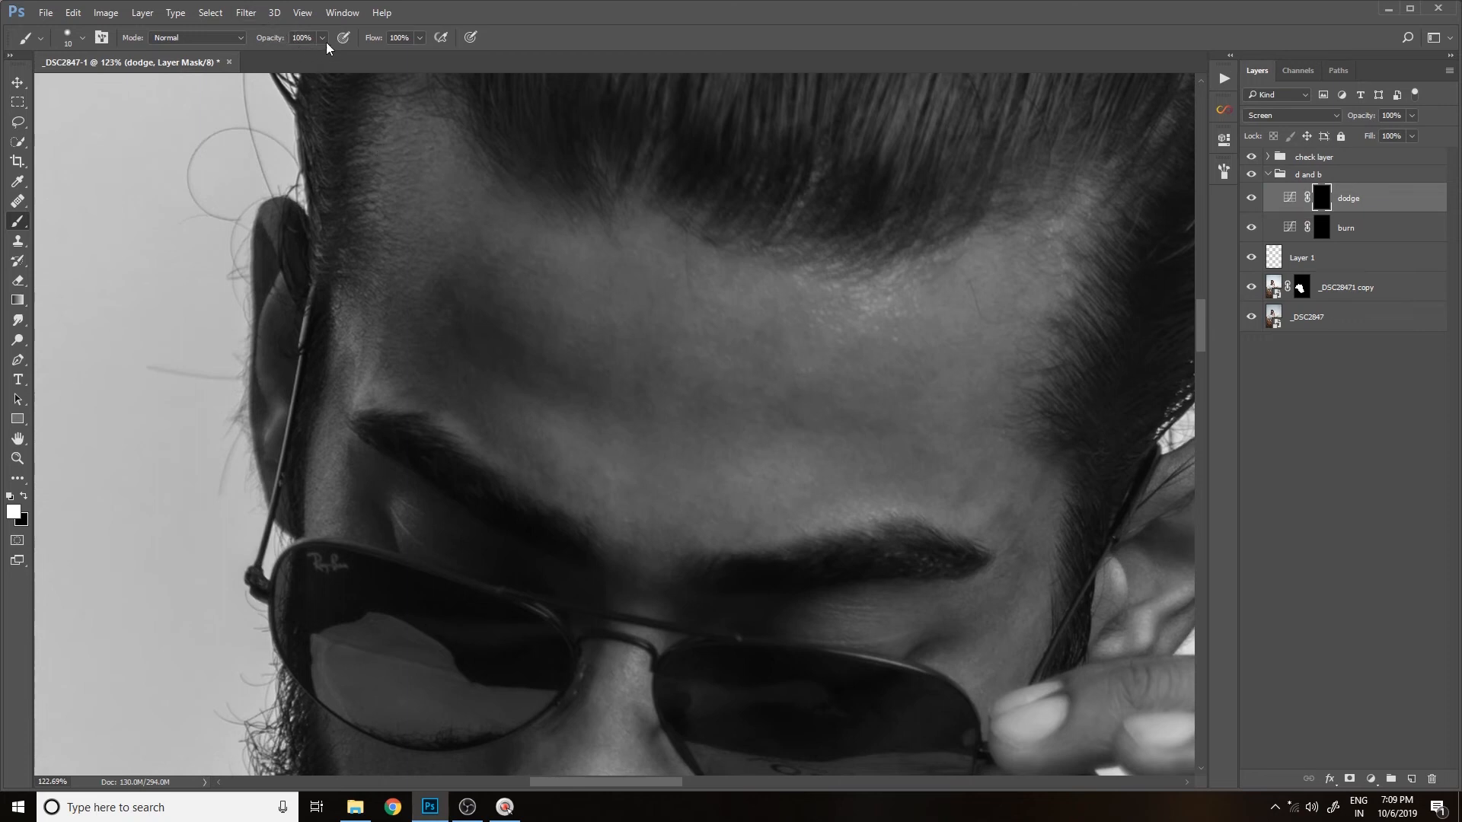
pyautogui.moveTo(378, 41); pyautogui.dragTo(273, 40)
# - Set the brush size to 10 px for fine dodging on the forehead
pyautogui.press('z')
pyautogui.press('space')
pyautogui.moveTo(741, 307); pyautogui.dragTo(678, 274)
pyautogui.press('space')
pyautogui.moveTo(824, 406); pyautogui.dragTo(766, 375)
pyautogui.press('space')
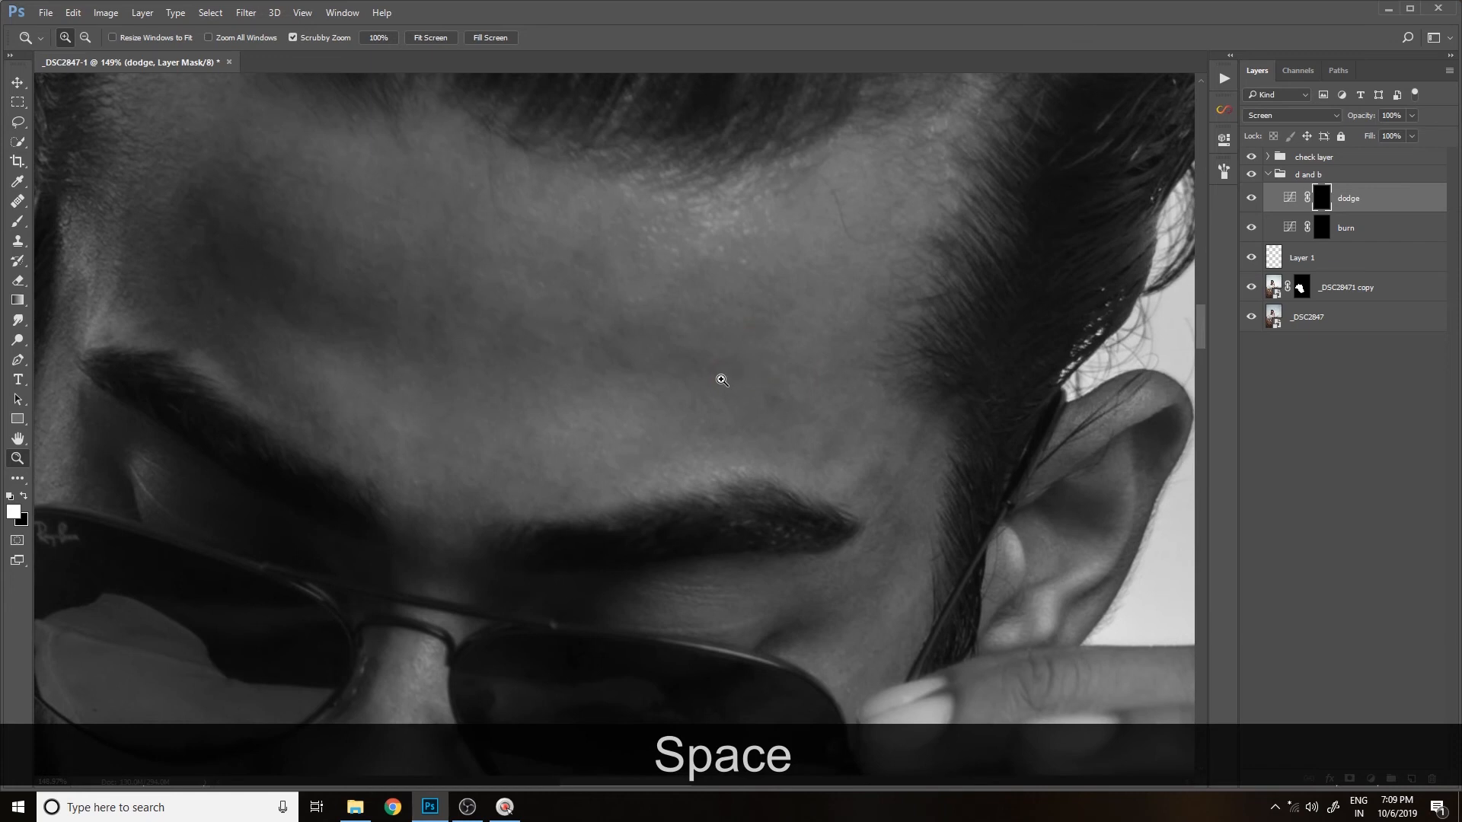
pyautogui.press('b')
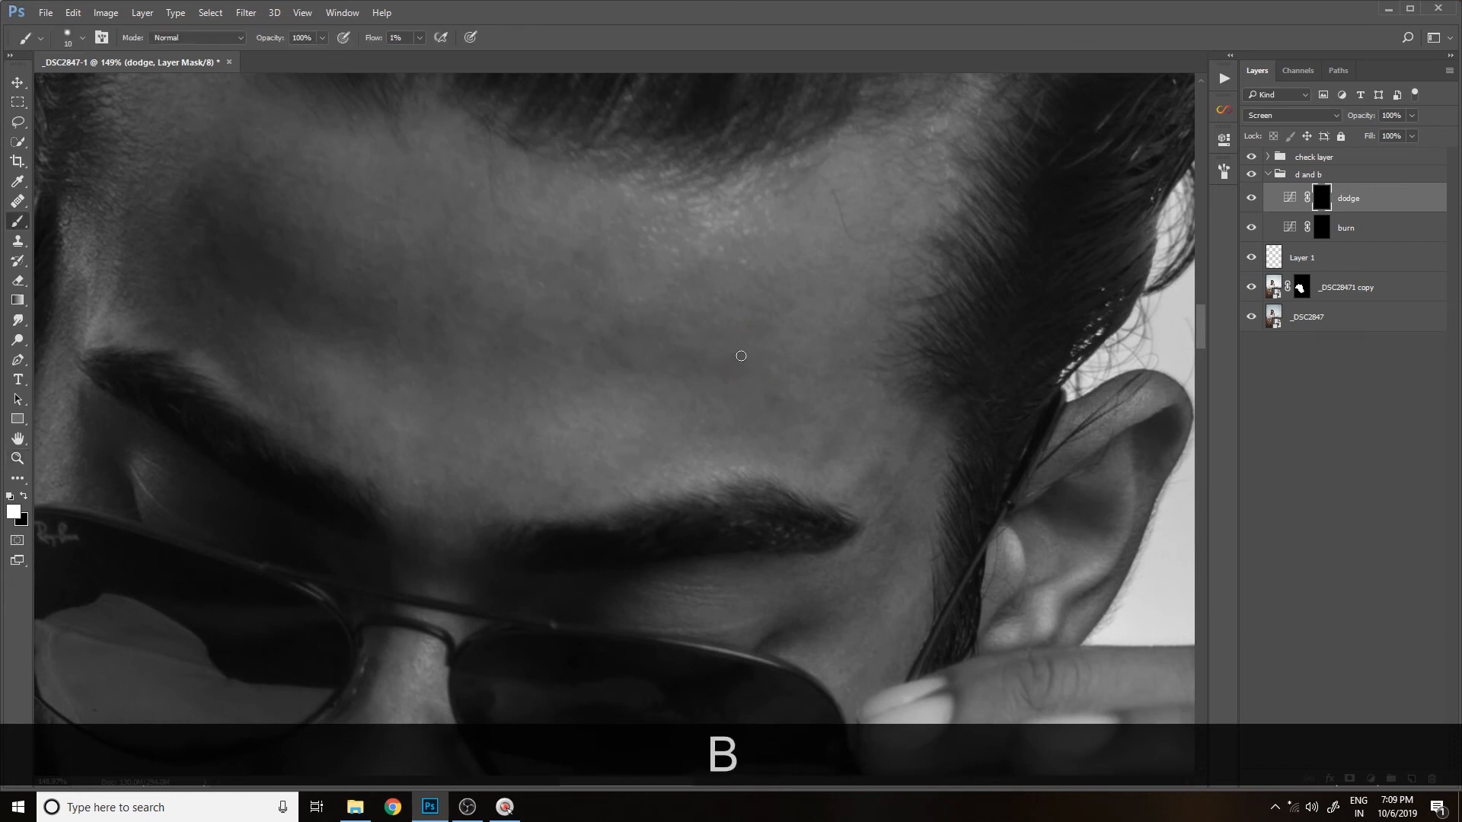
pyautogui.press('[')
pyautogui.press(']')
pyautogui.press(']')
pyautogui.press('[')
pyautogui.press('[')
pyautogui.press(']')
pyautogui.press(']')
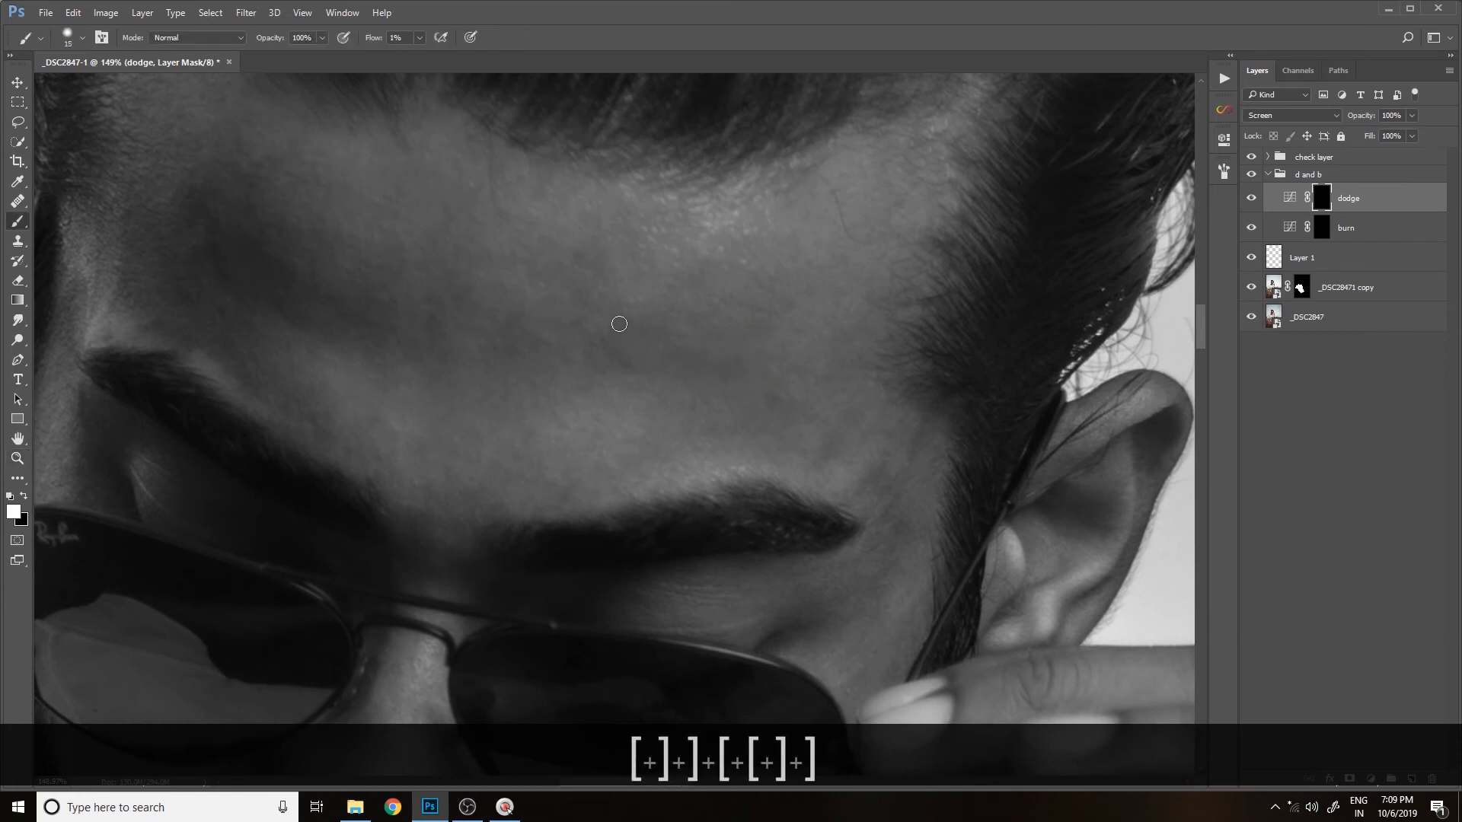
pyautogui.press('[')
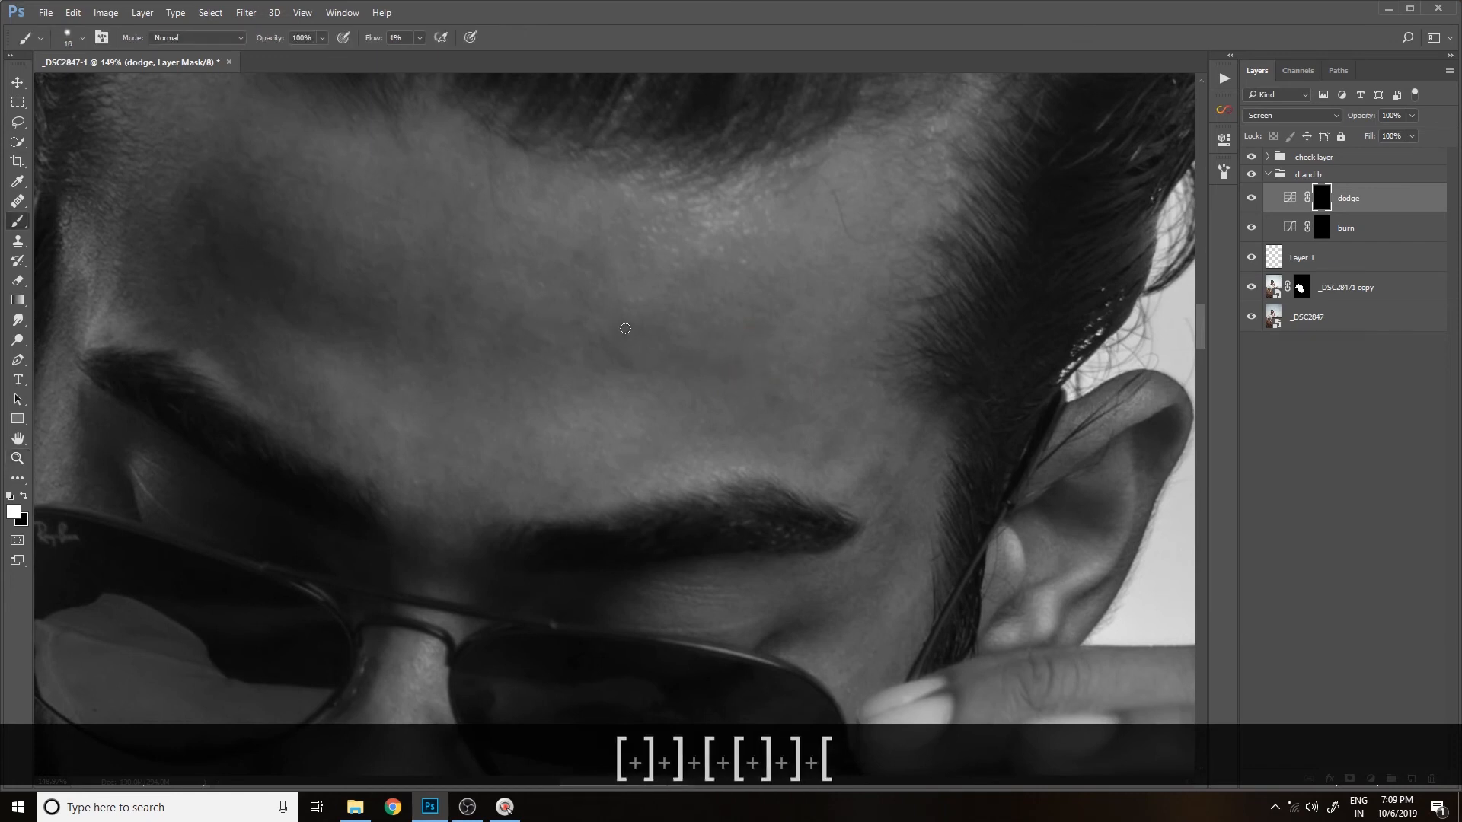
# - Choose the soft round brush with 0% hardness and step back once in the history
pyautogui.click(81, 38)
pyautogui.click(35, 184)
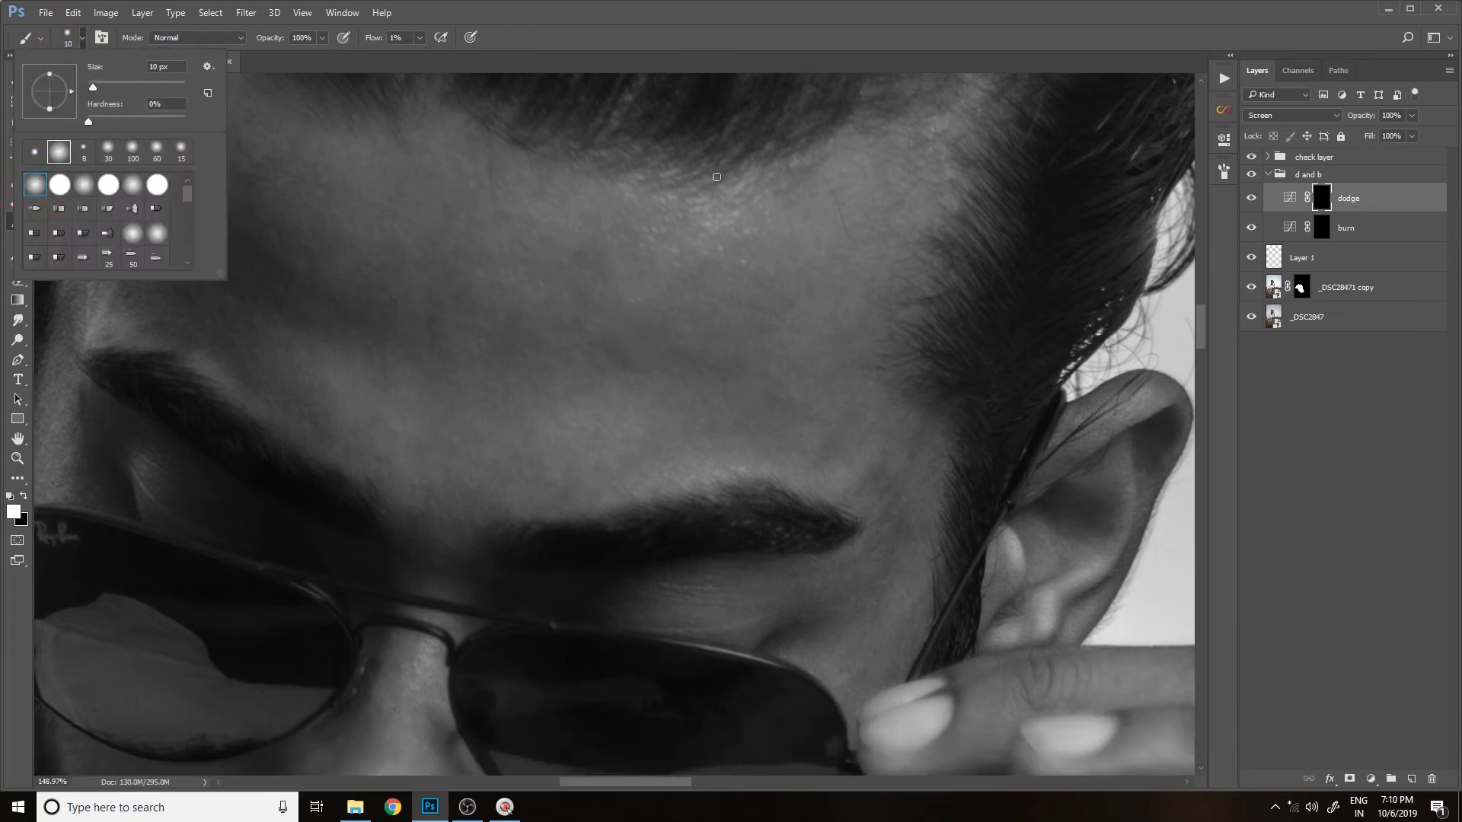
pyautogui.hotkey('ctrl', 'alt', 'z')
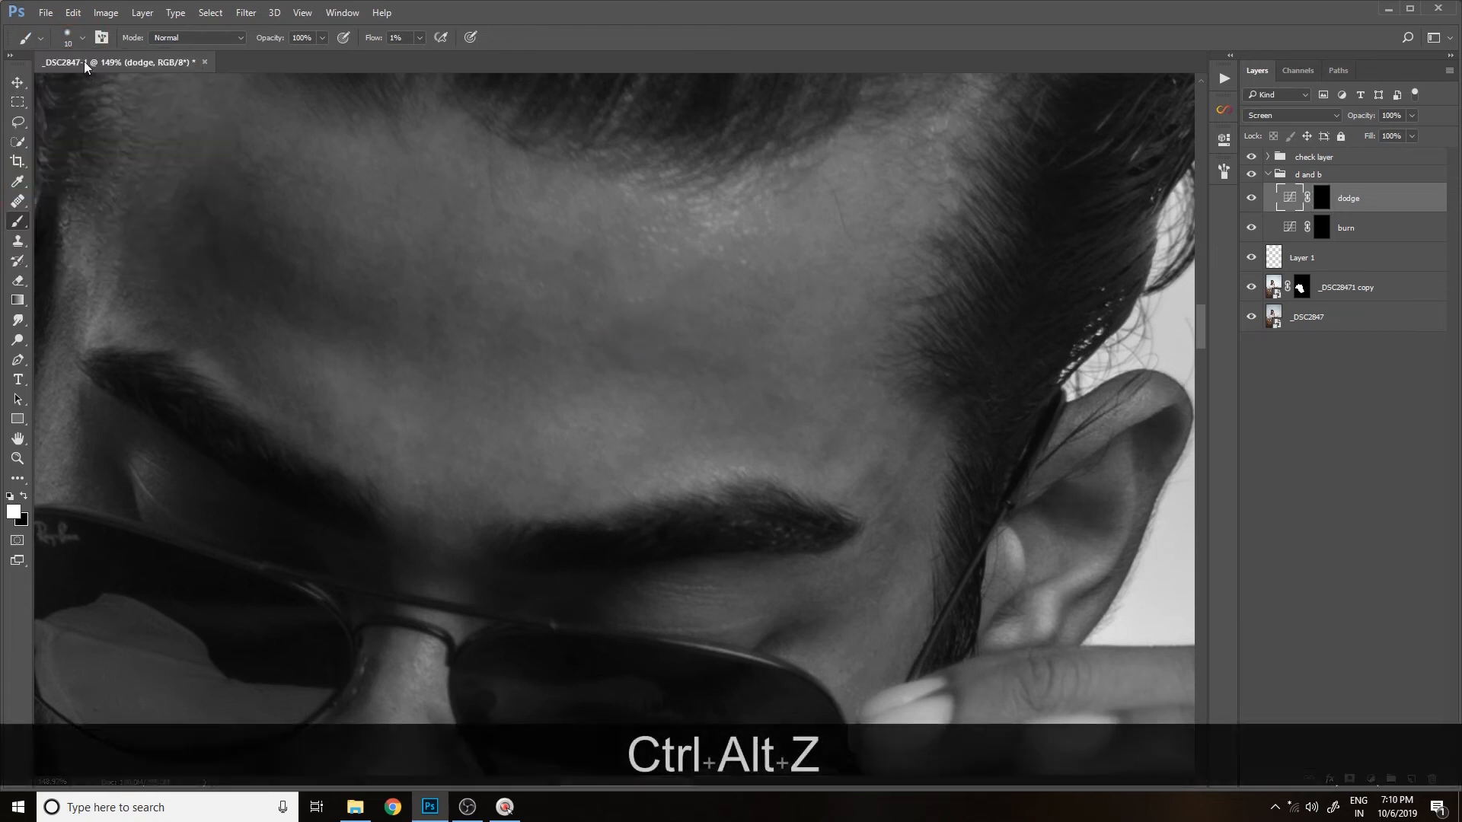
pyautogui.click(68, 37)
pyautogui.click(35, 185)
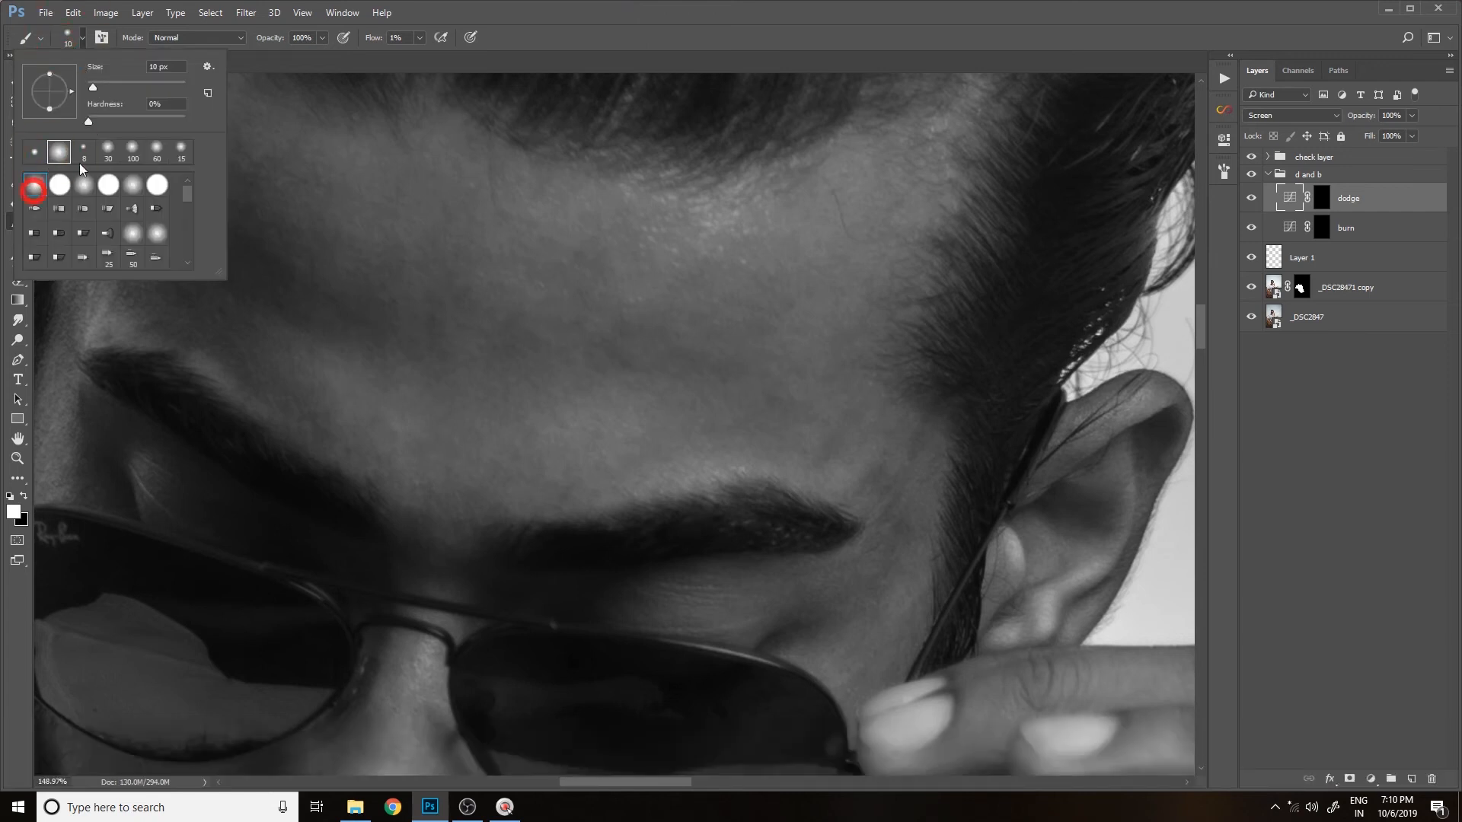
pyautogui.click(739, 29)
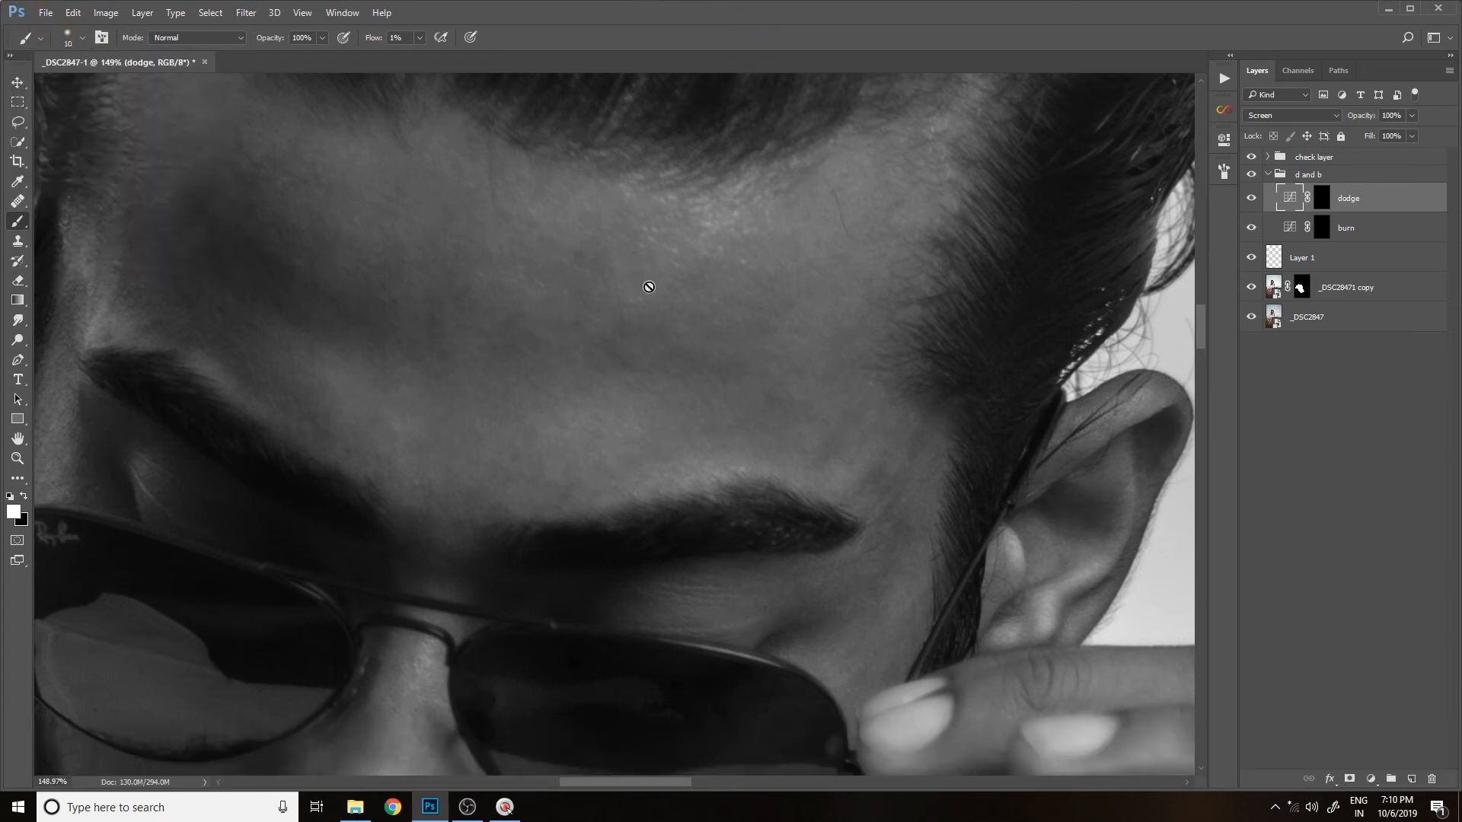
# - Target the dodge layer's mask and paint white over dark patches of the forehead with a 10 px brush
pyautogui.press('b')
pyautogui.press(']')
pyautogui.click(1322, 198)
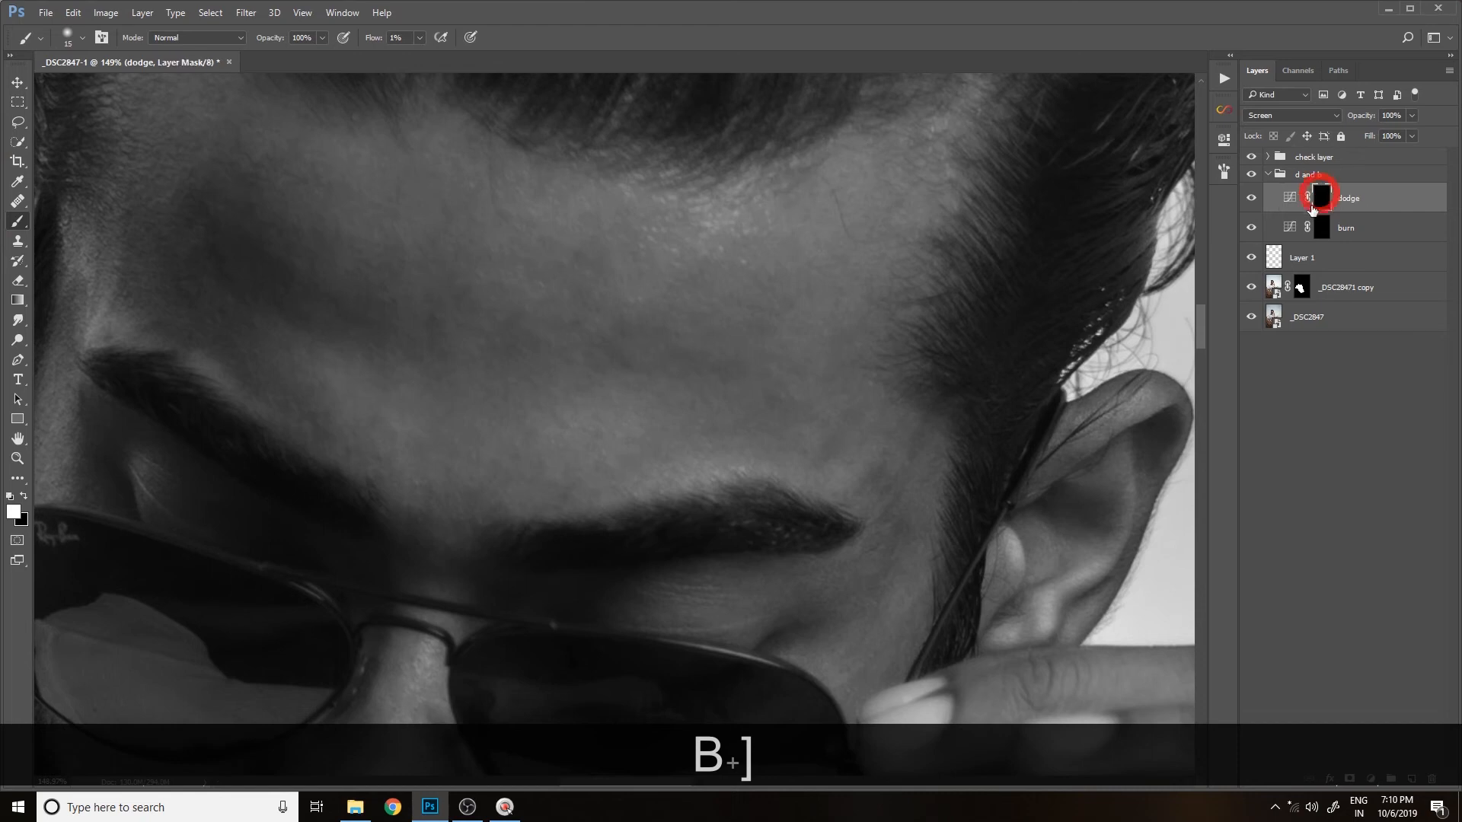
pyautogui.press('[')
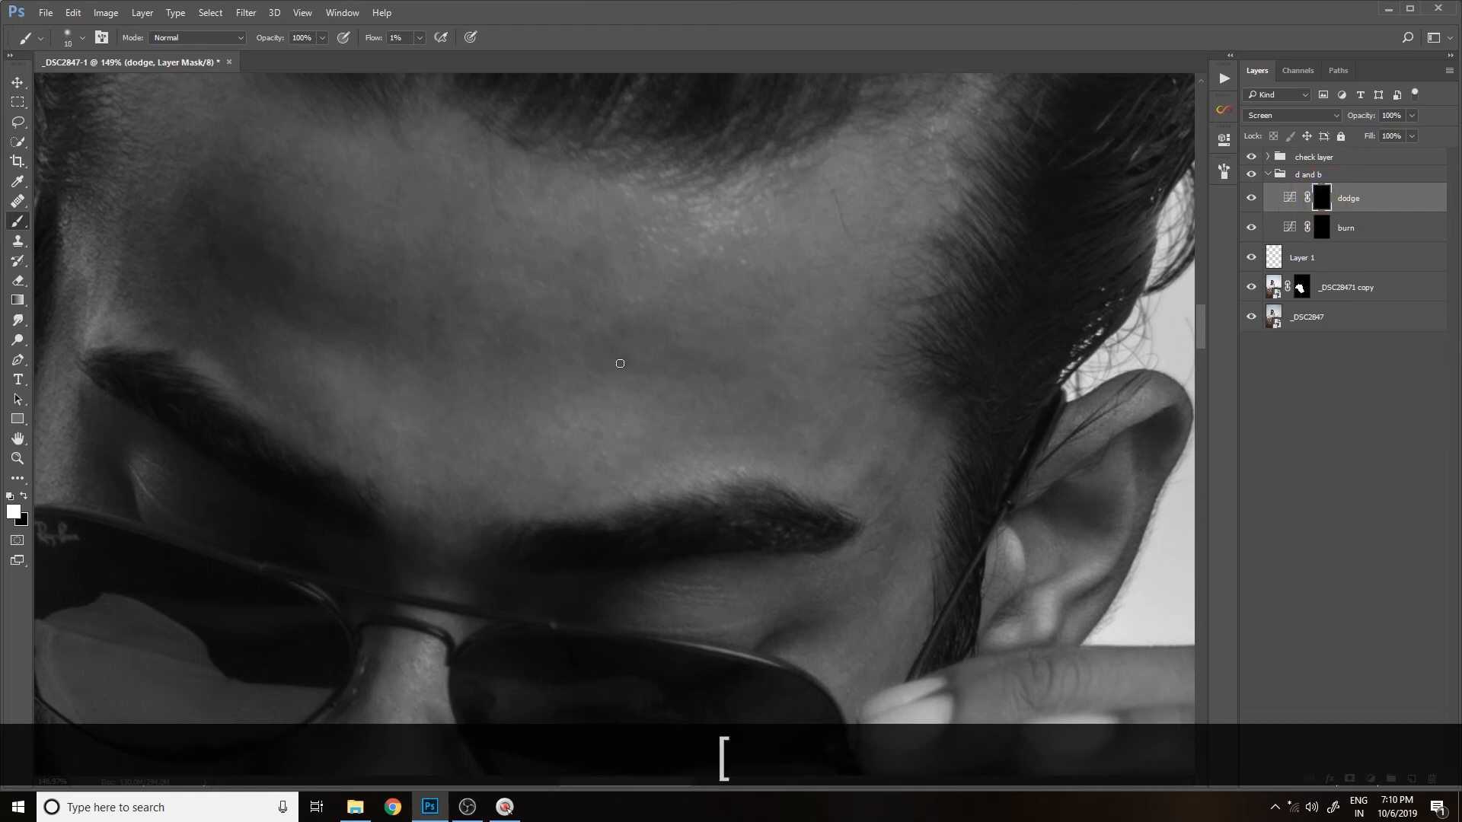
pyautogui.press(']')
pyautogui.press('[')
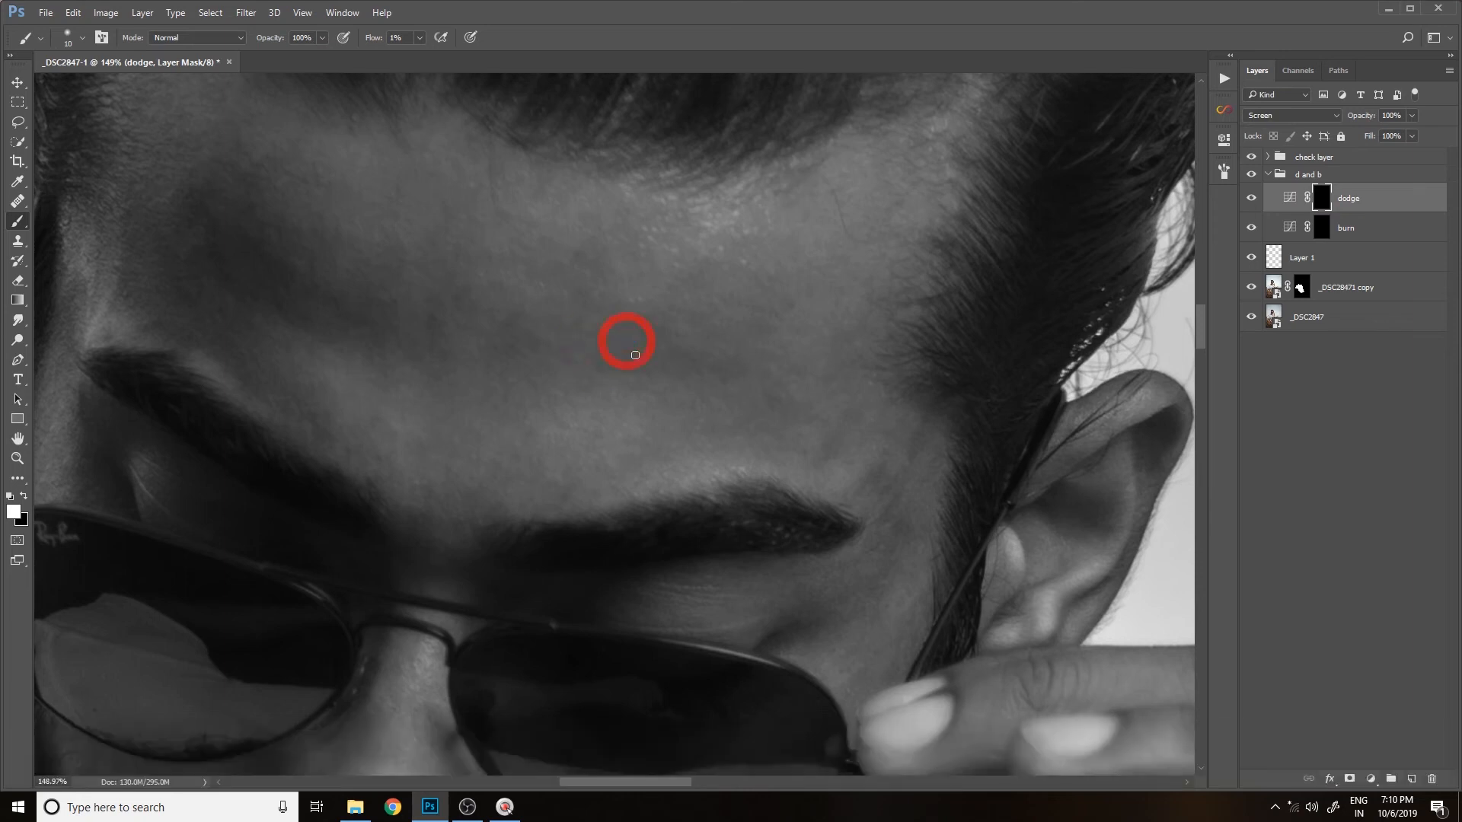
pyautogui.click(701, 287)
pyautogui.click(770, 285)
pyautogui.click(771, 293)
# - Enlarge the brush to 20 px and paint white on the dodge mask over darker patches across the middle of the forehead
pyautogui.press(']')
pyautogui.press(']')
pyautogui.click(729, 366)
pyautogui.click(737, 328)
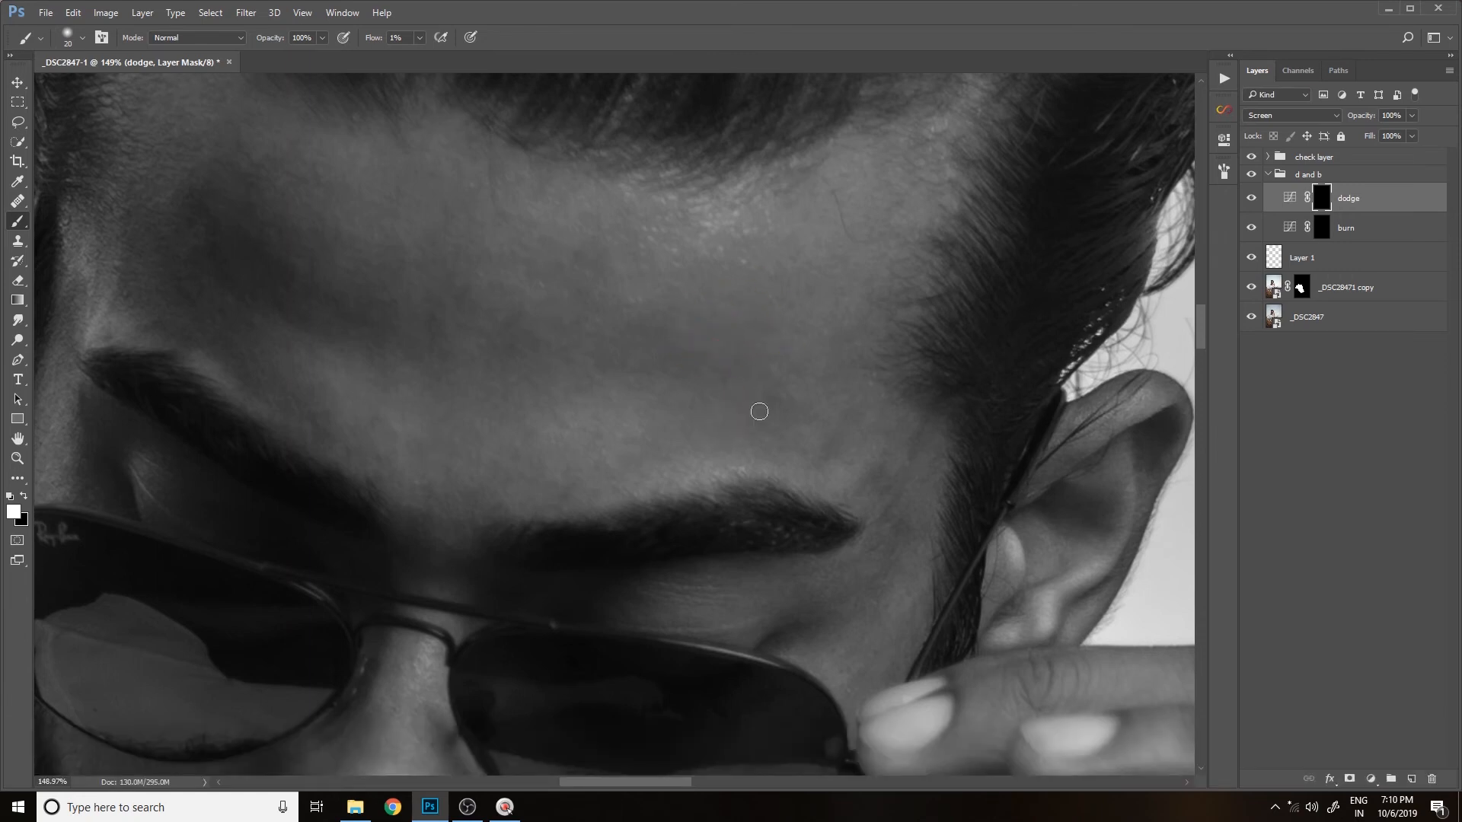
pyautogui.click(794, 331)
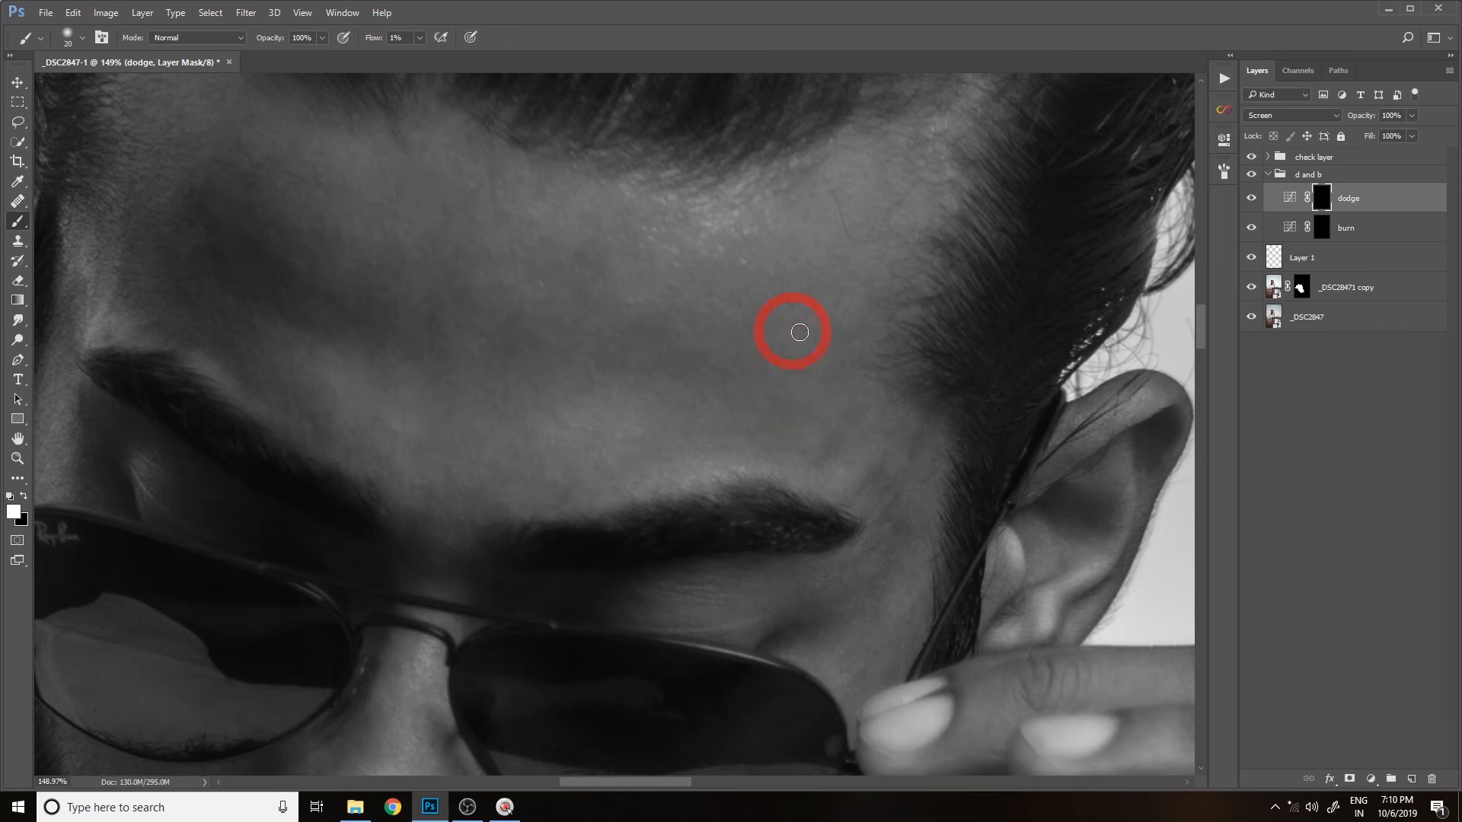
pyautogui.moveTo(499, 339)
pyautogui.mouseDown()
pyautogui.moveTo(460, 306)
pyautogui.moveTo(434, 320)
pyautogui.moveTo(428, 307)
pyautogui.moveTo(412, 341)
pyautogui.moveTo(461, 346)
pyautogui.mouseUp()
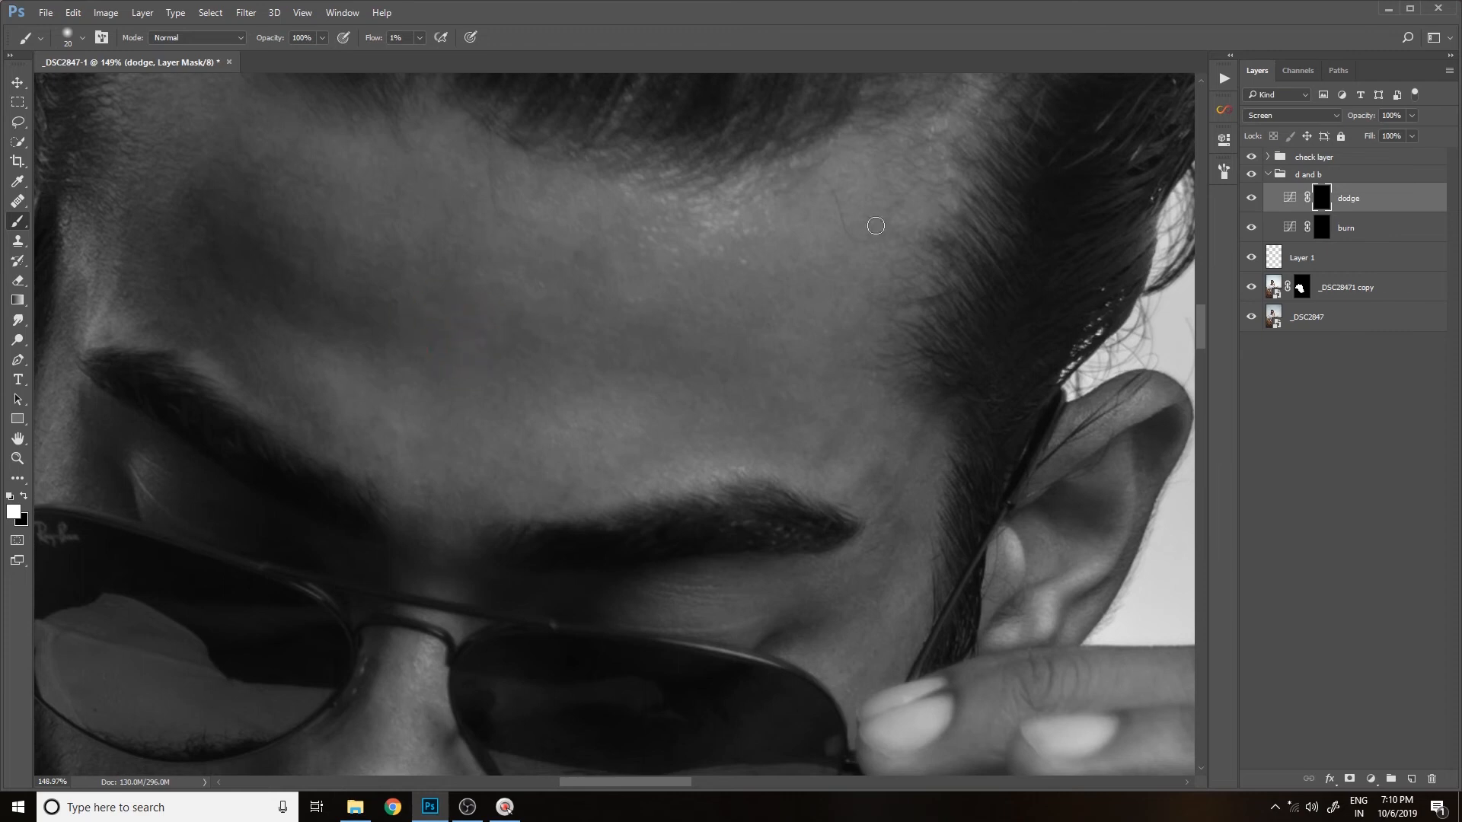
# - Toggle the visibility of the "d and b" group to compare the forehead before and after dodging and burning
pyautogui.click(1252, 177)
pyautogui.click(1250, 177)
pyautogui.click(1250, 177)
pyautogui.click(1250, 180)
pyautogui.click(1249, 178)
pyautogui.click(1251, 175)
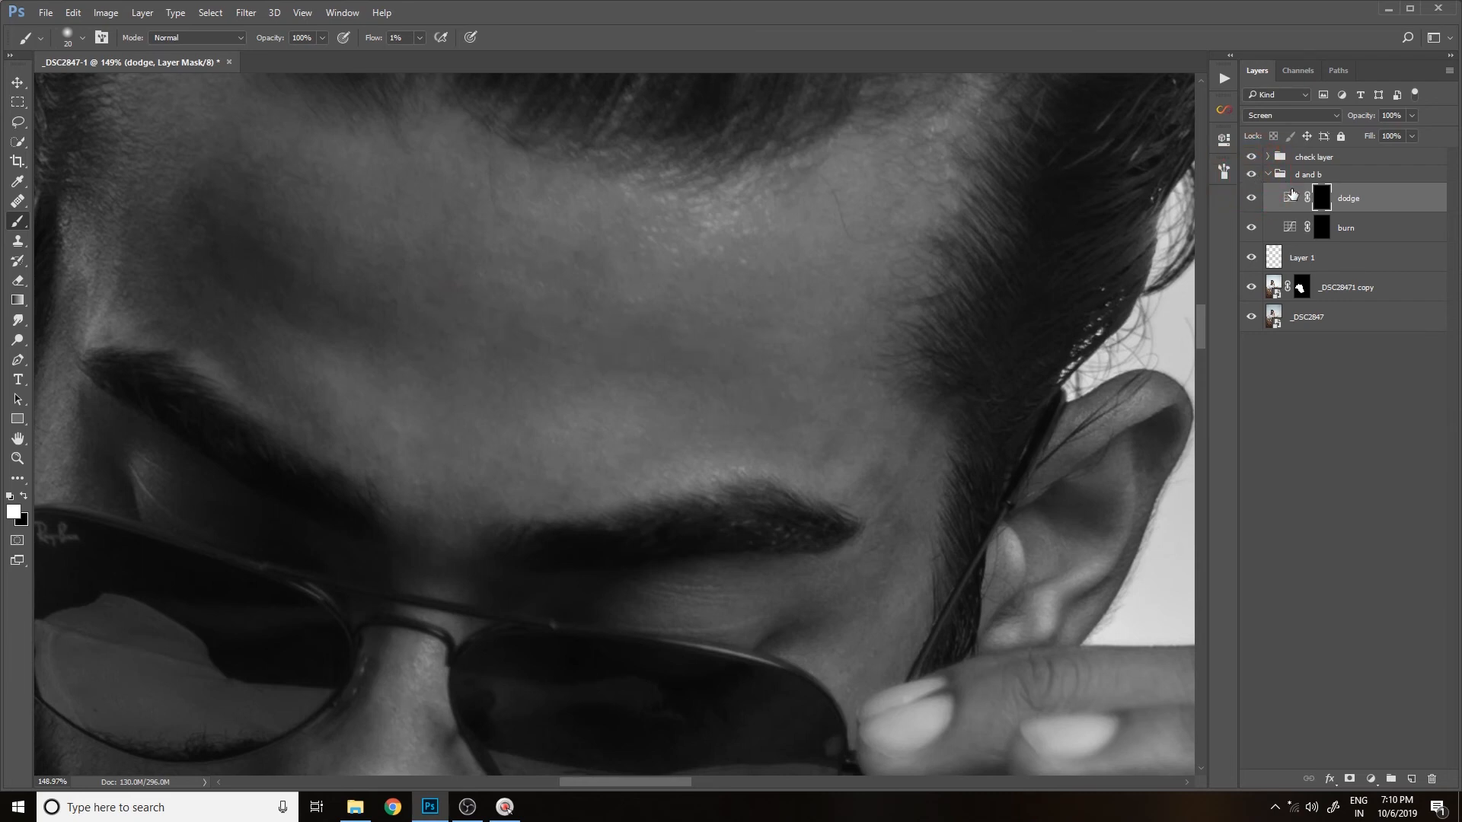
# - Target the burn layer's mask and paint white over bright patches of the central forehead with a 10 to 20 px brush
pyautogui.click(1323, 228)
pyautogui.press('b')
pyautogui.press('[')
pyautogui.press('[')
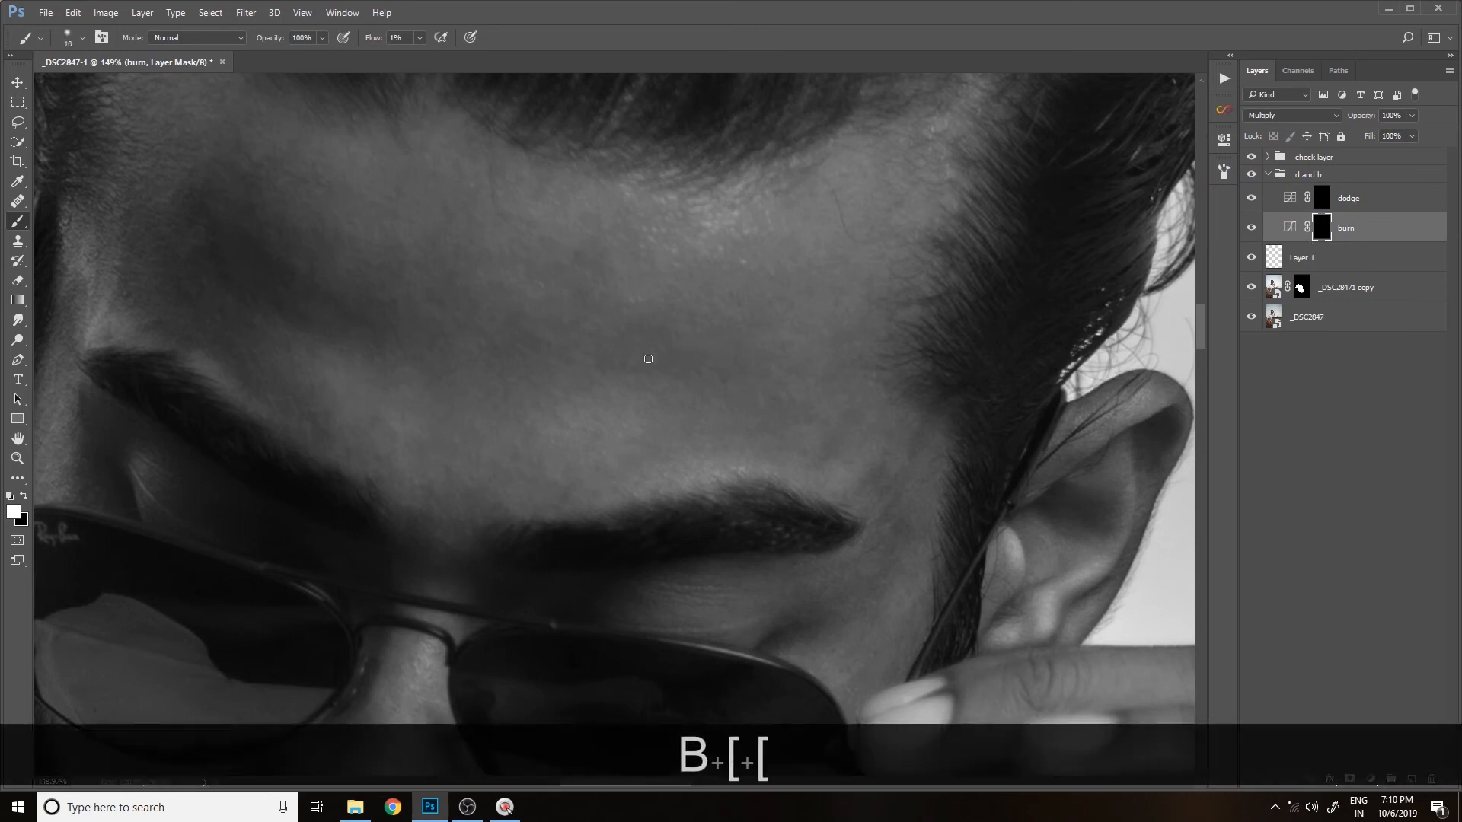
pyautogui.moveTo(588, 366); pyautogui.dragTo(644, 385)
pyautogui.press(']')
pyautogui.press(']')
pyautogui.click(687, 340)
pyautogui.press('[')
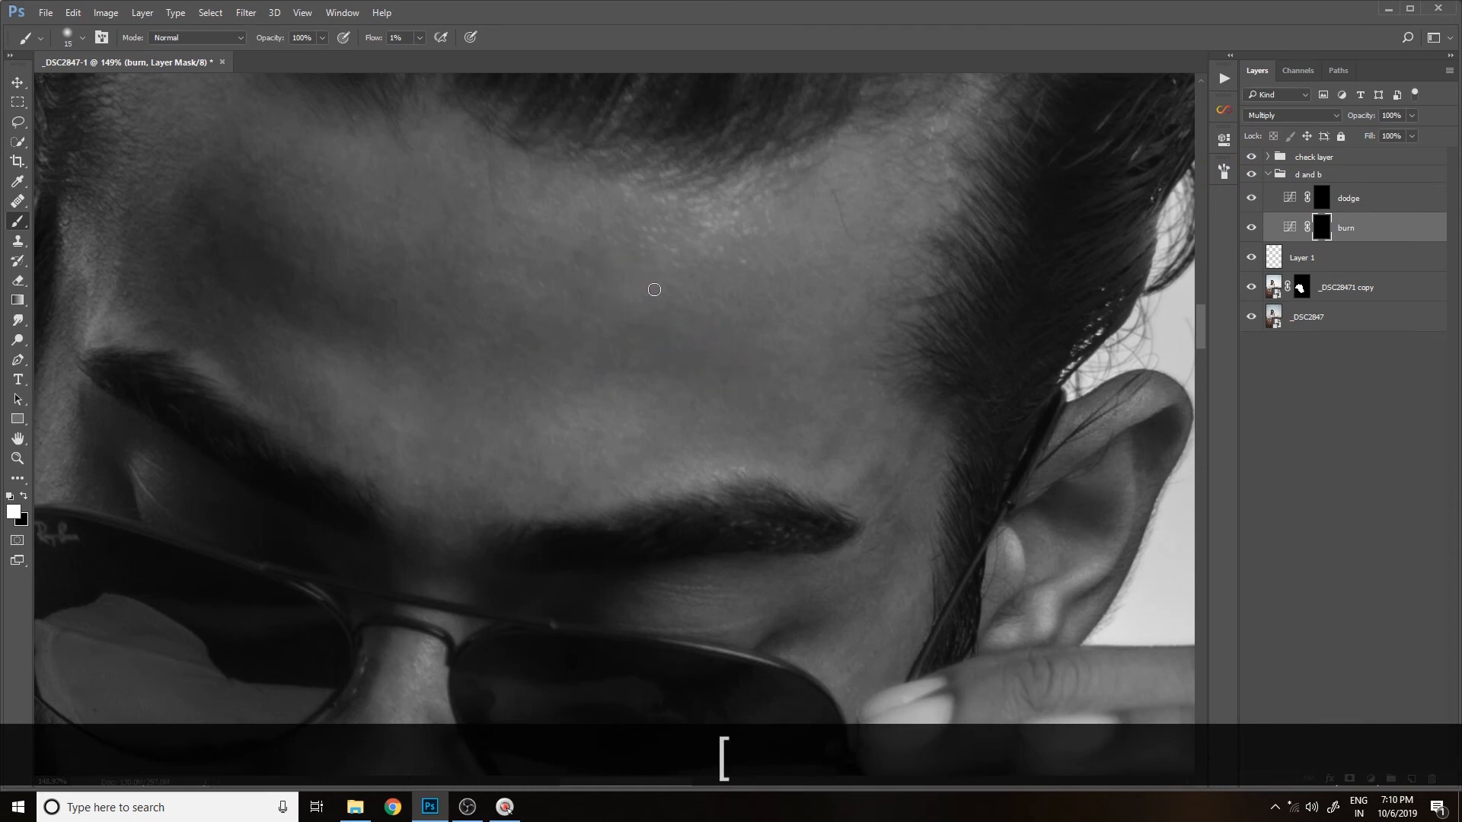
pyautogui.click(656, 290)
pyautogui.press('[')
pyautogui.moveTo(701, 309); pyautogui.dragTo(738, 312)
pyautogui.press(']')
pyautogui.press('[')
pyautogui.press('[')
pyautogui.click(792, 326)
pyautogui.press(']')
pyautogui.click(685, 289)
pyautogui.press(']')
pyautogui.click(655, 288)
# - Target the dodge layer's mask and brighten dark spots just below the hairline with a 10 to 15 px brush
pyautogui.click(1318, 199)
pyautogui.press('[')
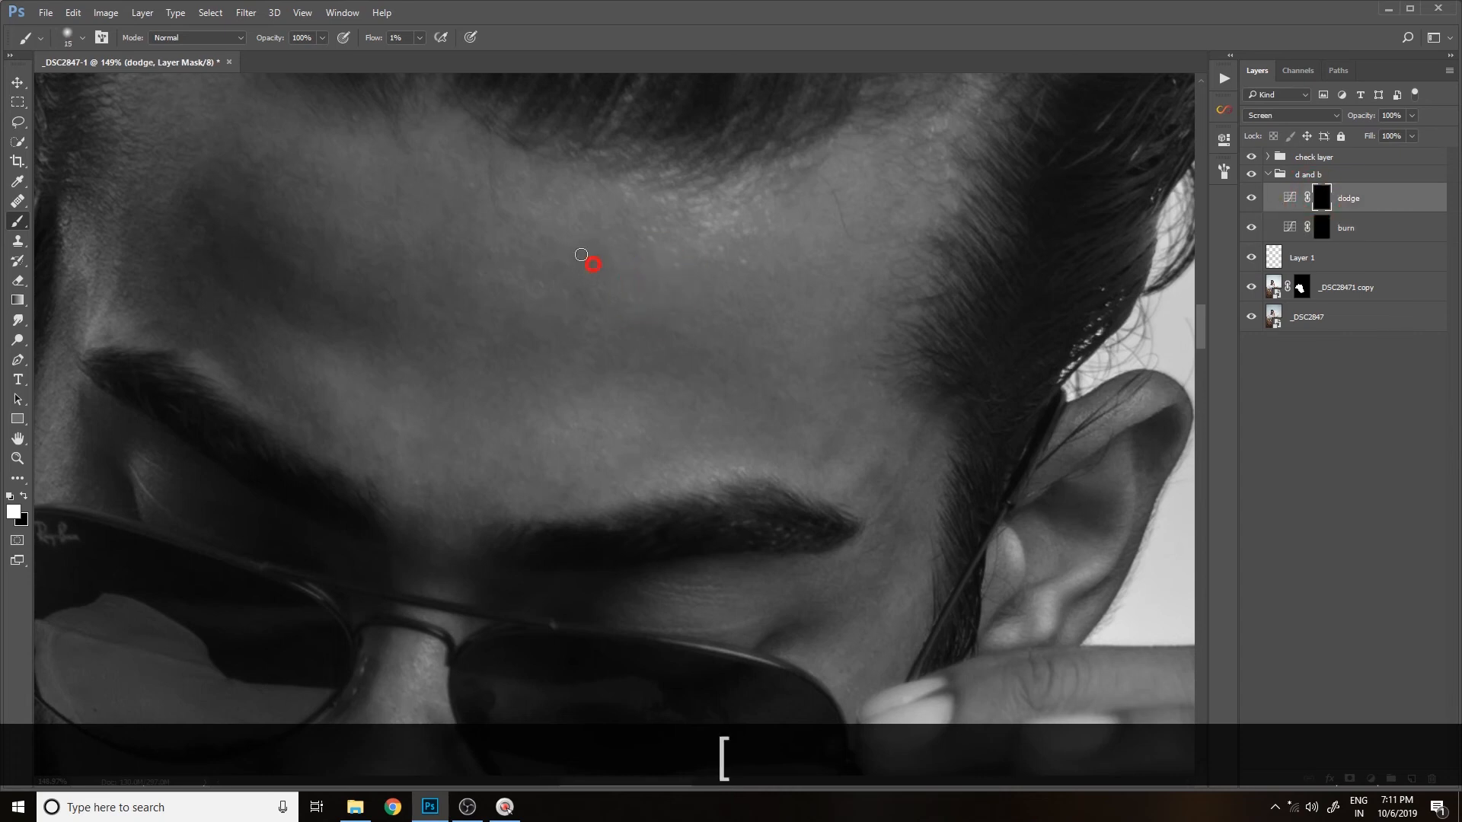
pyautogui.press('[')
pyautogui.press(']')
pyautogui.press('[')
pyautogui.press('[')
pyautogui.moveTo(491, 166); pyautogui.dragTo(495, 186)
pyautogui.press(']')
pyautogui.press(']')
pyautogui.click(482, 150)
pyautogui.press('[')
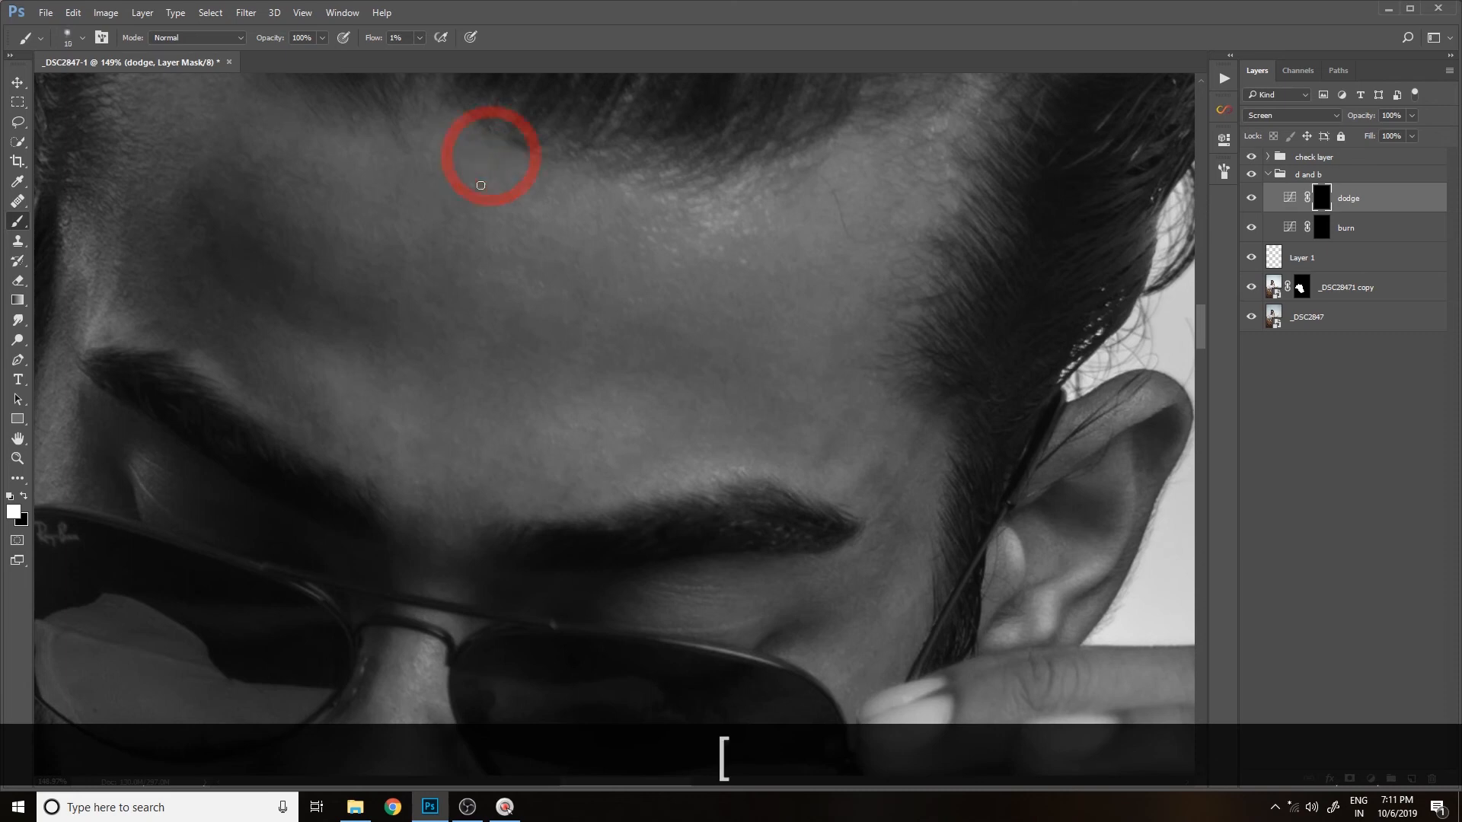
pyautogui.press(']')
pyautogui.press('[')
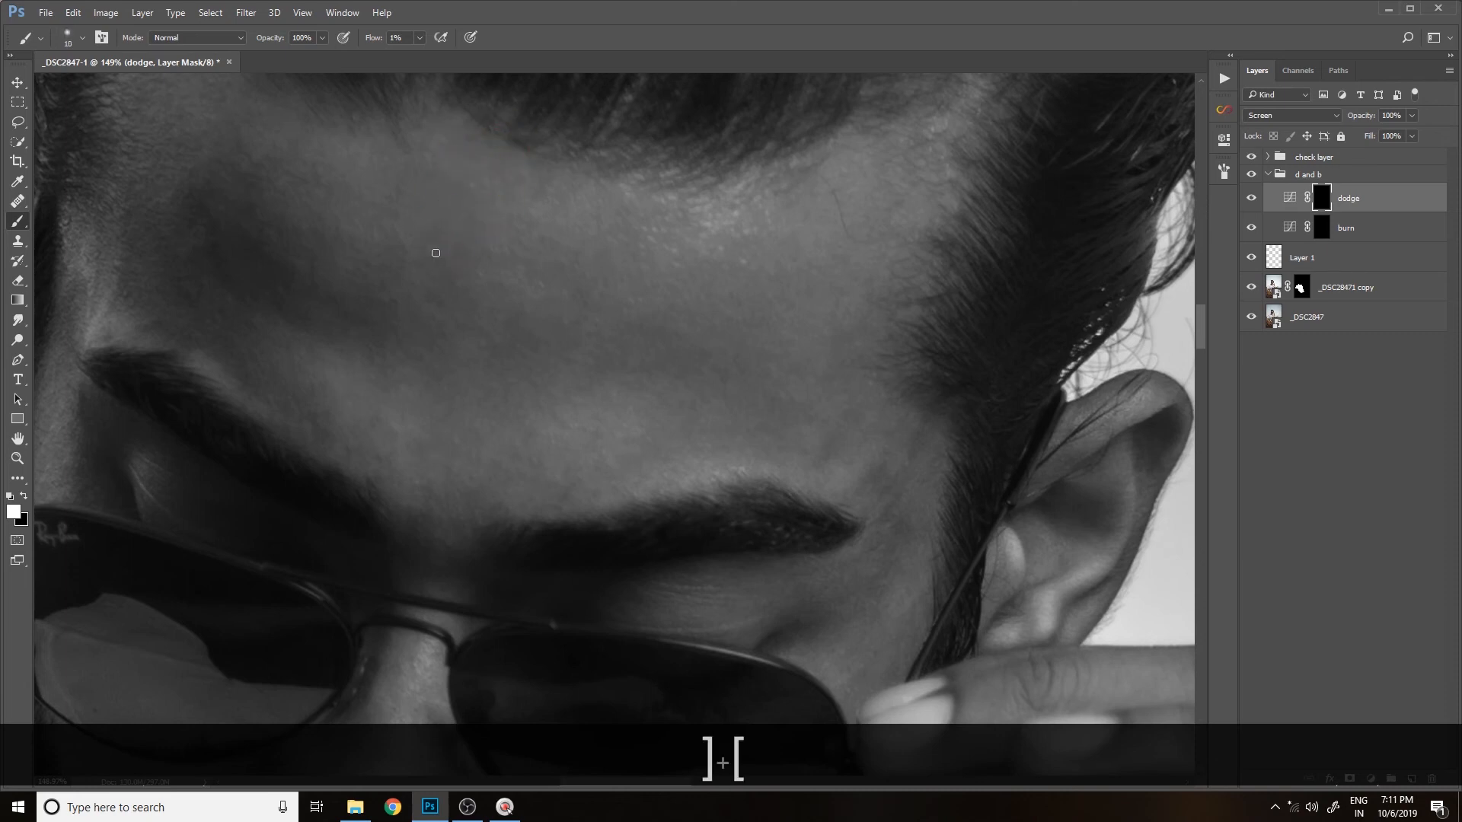
# - Dodge uneven dark patches from below the hairline down to the centre of the forehead, using brush sizes of 10 to 20 px
pyautogui.press(']')
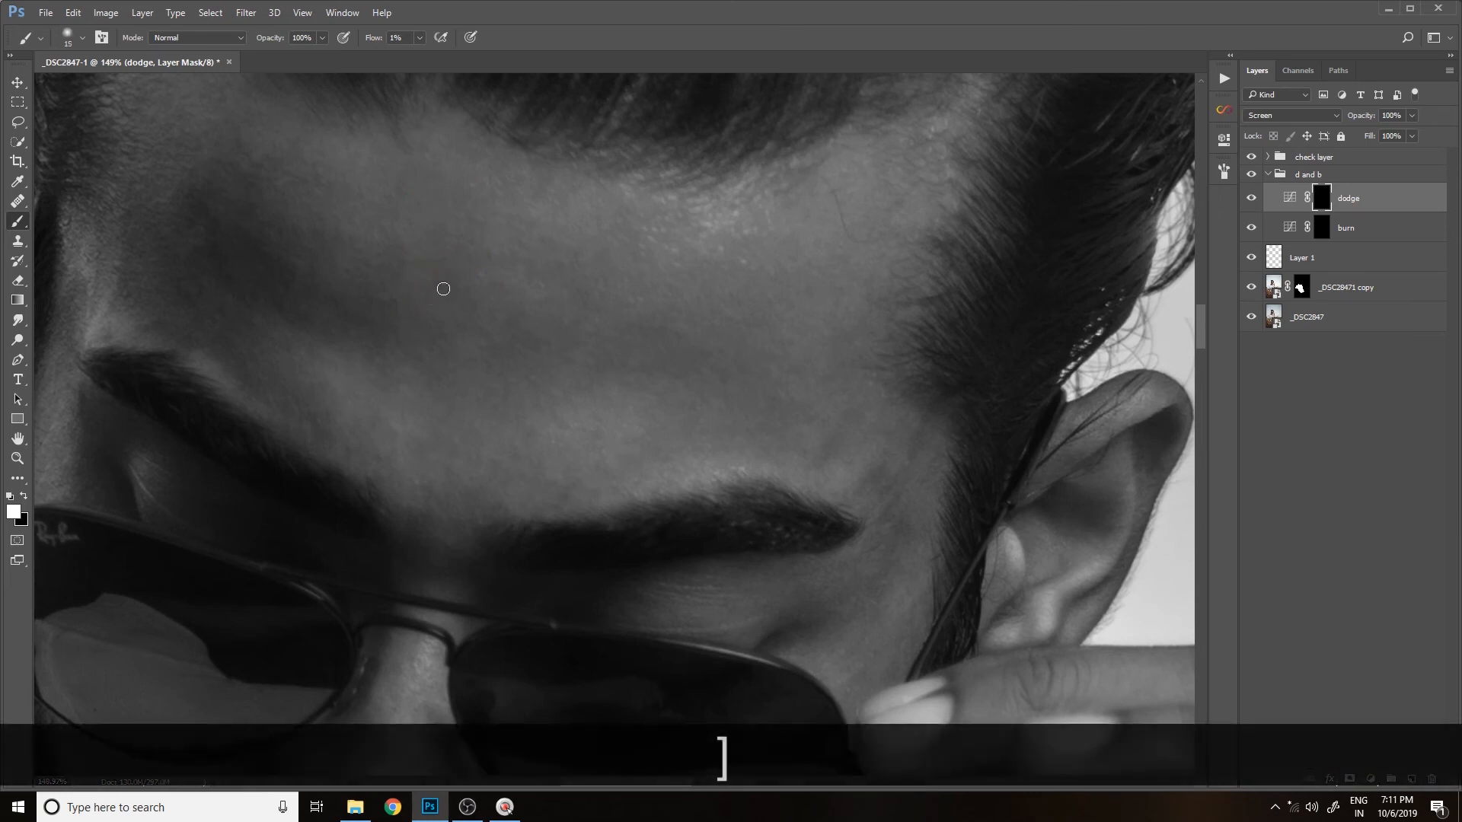
pyautogui.press('[')
pyautogui.moveTo(510, 199)
pyautogui.mouseDown()
pyautogui.moveTo(575, 266)
pyautogui.moveTo(541, 242)
pyautogui.moveTo(533, 281)
pyautogui.moveTo(514, 245)
pyautogui.moveTo(520, 274)
pyautogui.moveTo(512, 221)
pyautogui.moveTo(584, 273)
pyautogui.moveTo(551, 263)
pyautogui.moveTo(563, 280)
pyautogui.moveTo(572, 258)
pyautogui.moveTo(520, 304)
pyautogui.mouseUp()
pyautogui.press(']')
pyautogui.press(']')
pyautogui.press('[')
pyautogui.press('[')
pyautogui.press(']')
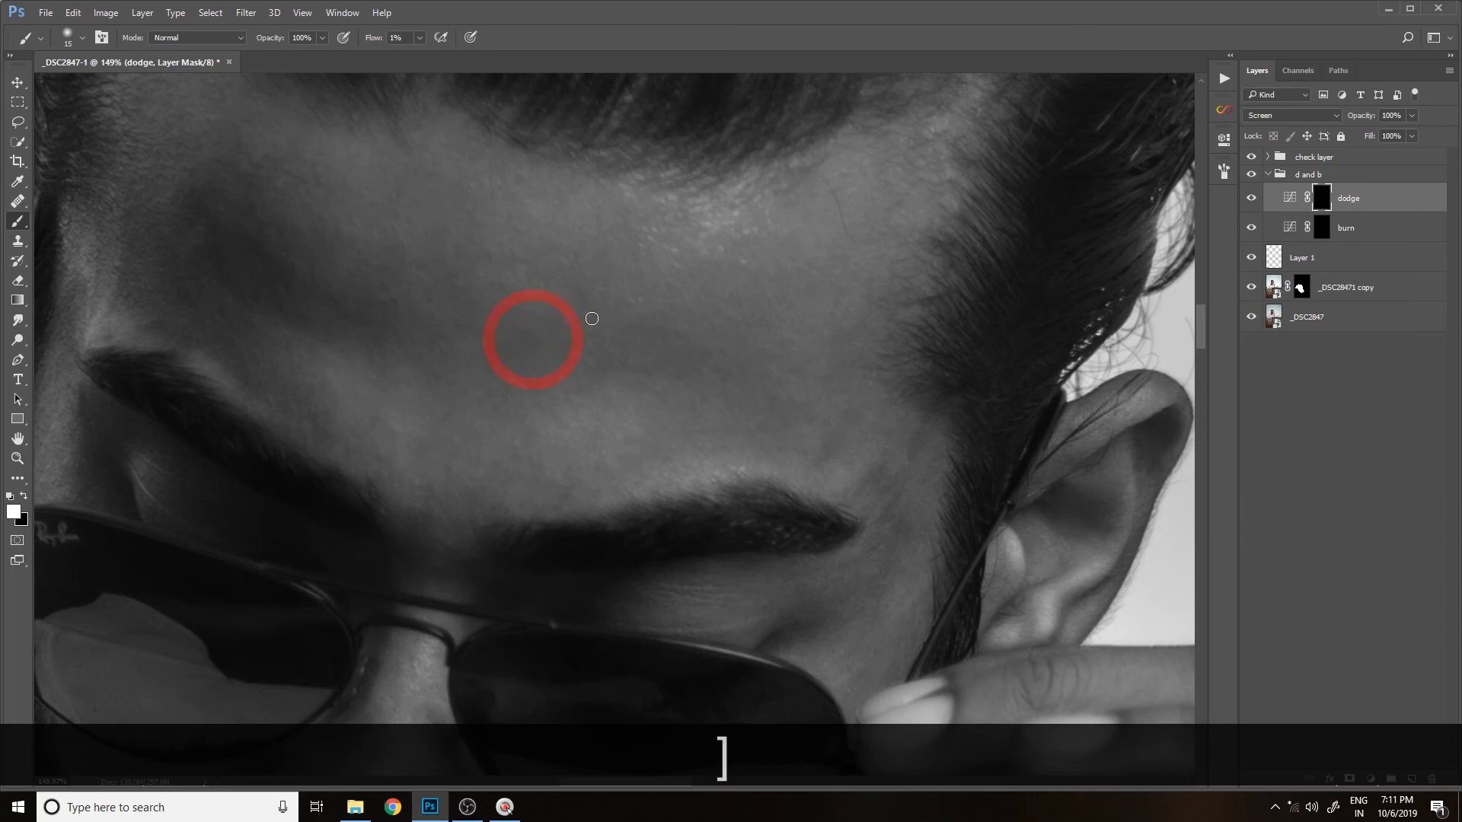
pyautogui.press('[')
pyautogui.press(']')
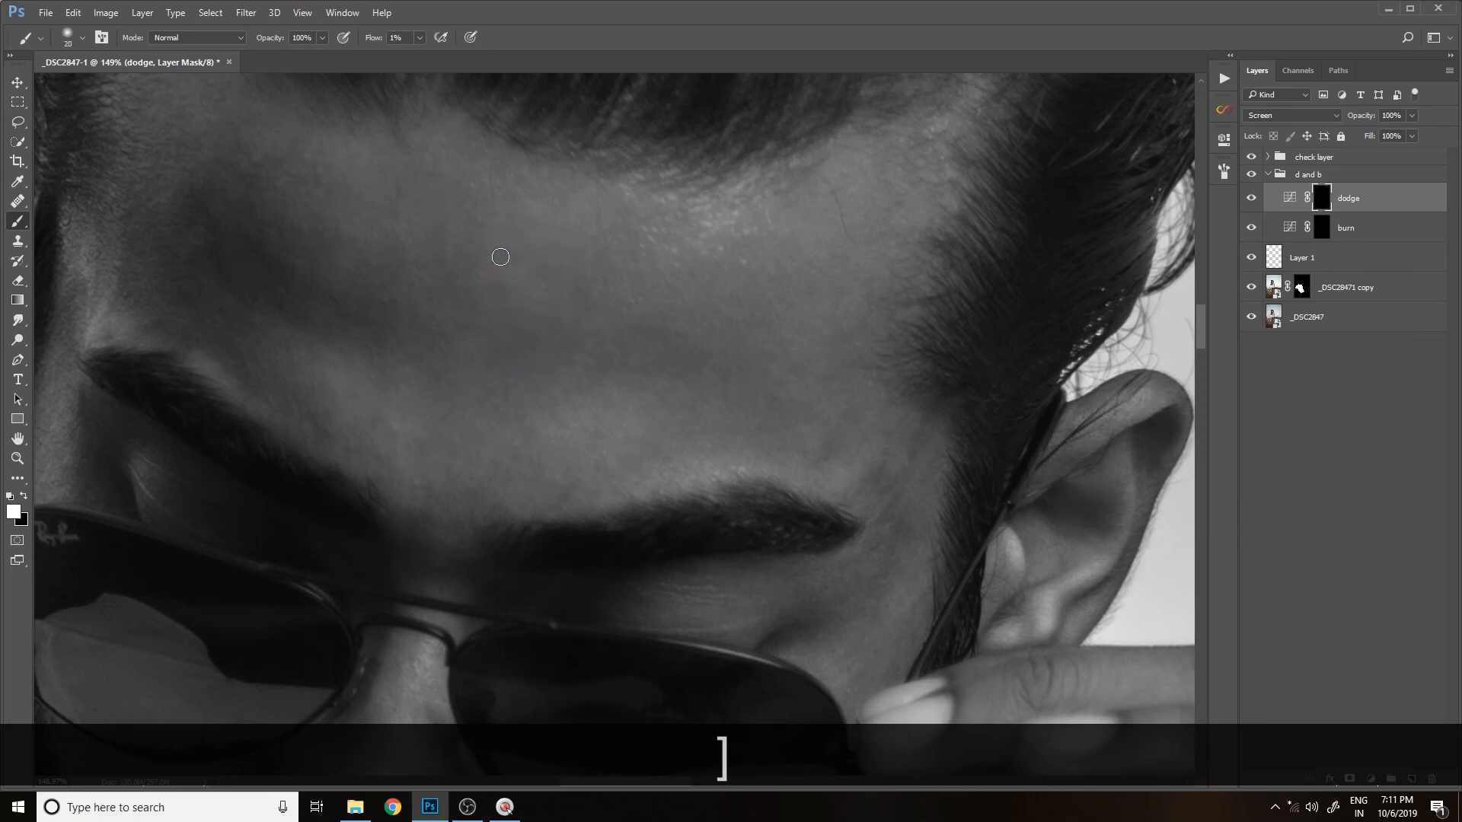
# - Dodge broader areas of the middle forehead with a 25 to 35 px brush, and compare the result with the "d and b" group hidden
pyautogui.press('space')
pyautogui.moveTo(711, 350); pyautogui.dragTo(630, 313)
pyautogui.press(']')
pyautogui.press(']')
pyautogui.press('[')
pyautogui.press('[')
pyautogui.click(563, 258)
pyautogui.press(']')
pyautogui.press(']')
pyautogui.press(']')
pyautogui.click(652, 320)
pyautogui.click(614, 339)
pyautogui.click(682, 342)
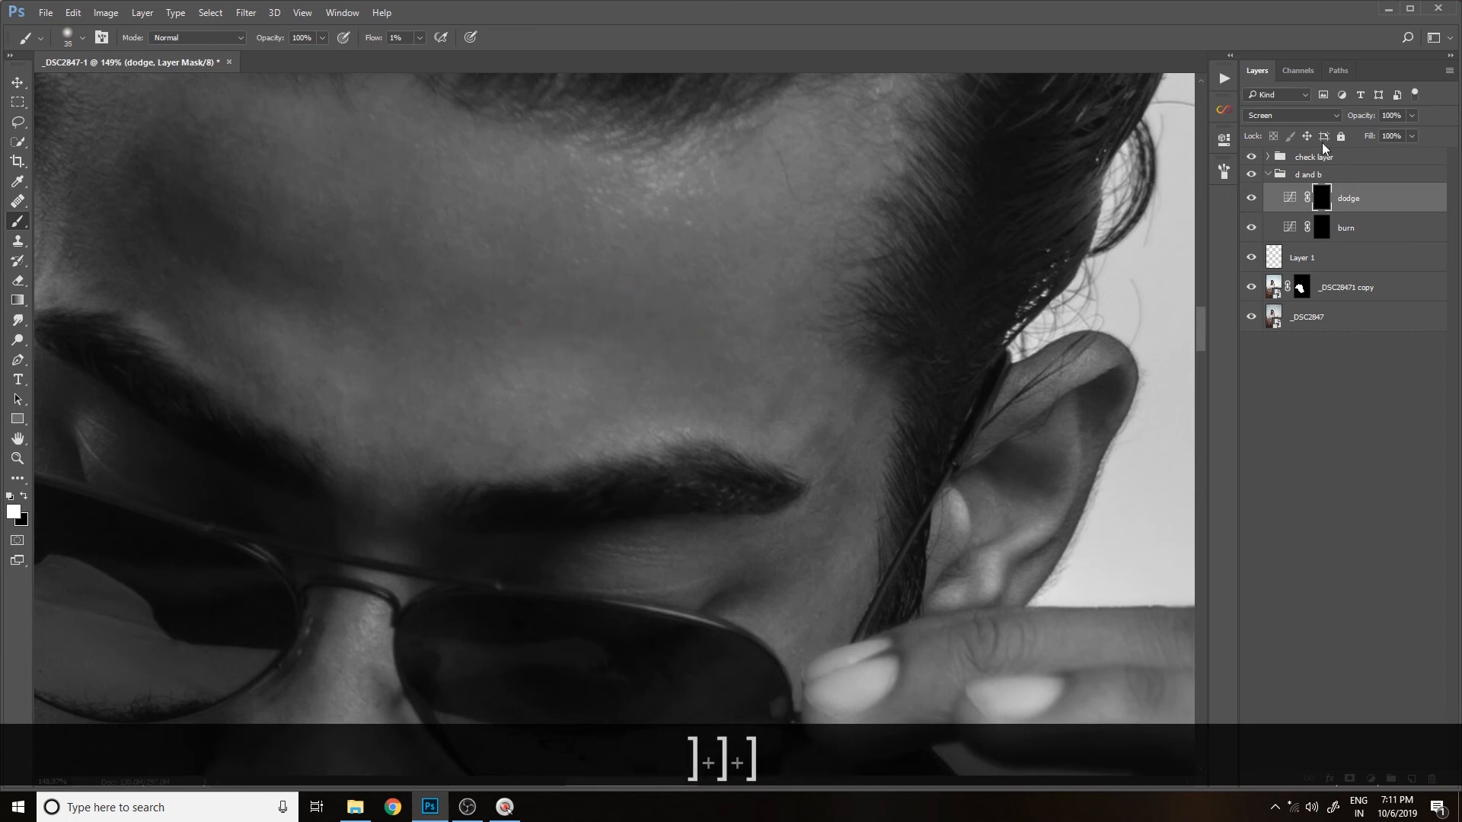
pyautogui.click(1252, 175)
pyautogui.click(1258, 174)
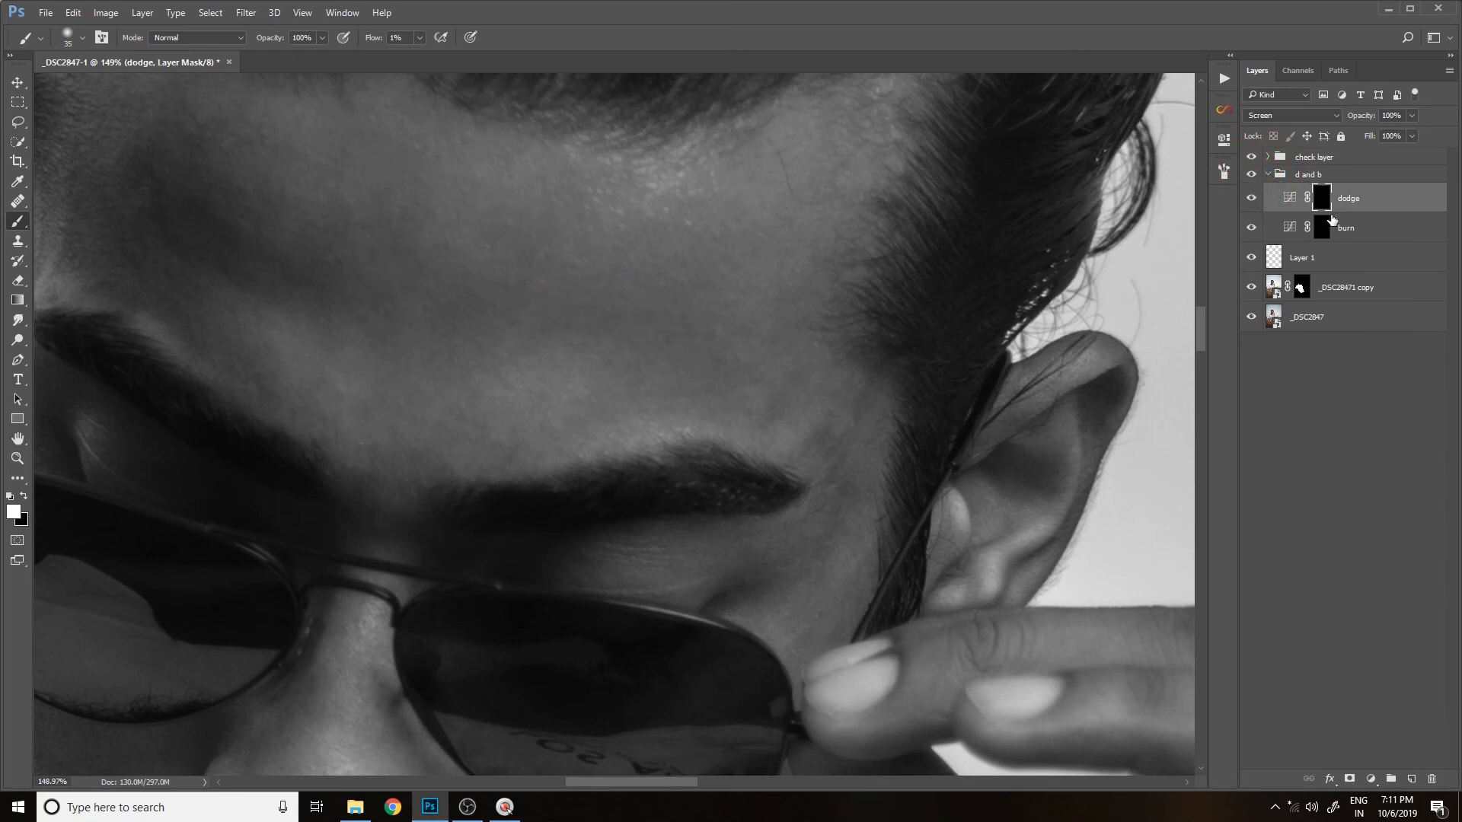
# - Target the burn layer's mask and darken bright patches on the upper forehead, using brush sizes of 10 to 25 px
pyautogui.click(1327, 227)
pyautogui.press('b')
pyautogui.press(']')
pyautogui.press('[')
pyautogui.press('[')
pyautogui.press('[')
pyautogui.press('[')
pyautogui.press('[')
pyautogui.press('[')
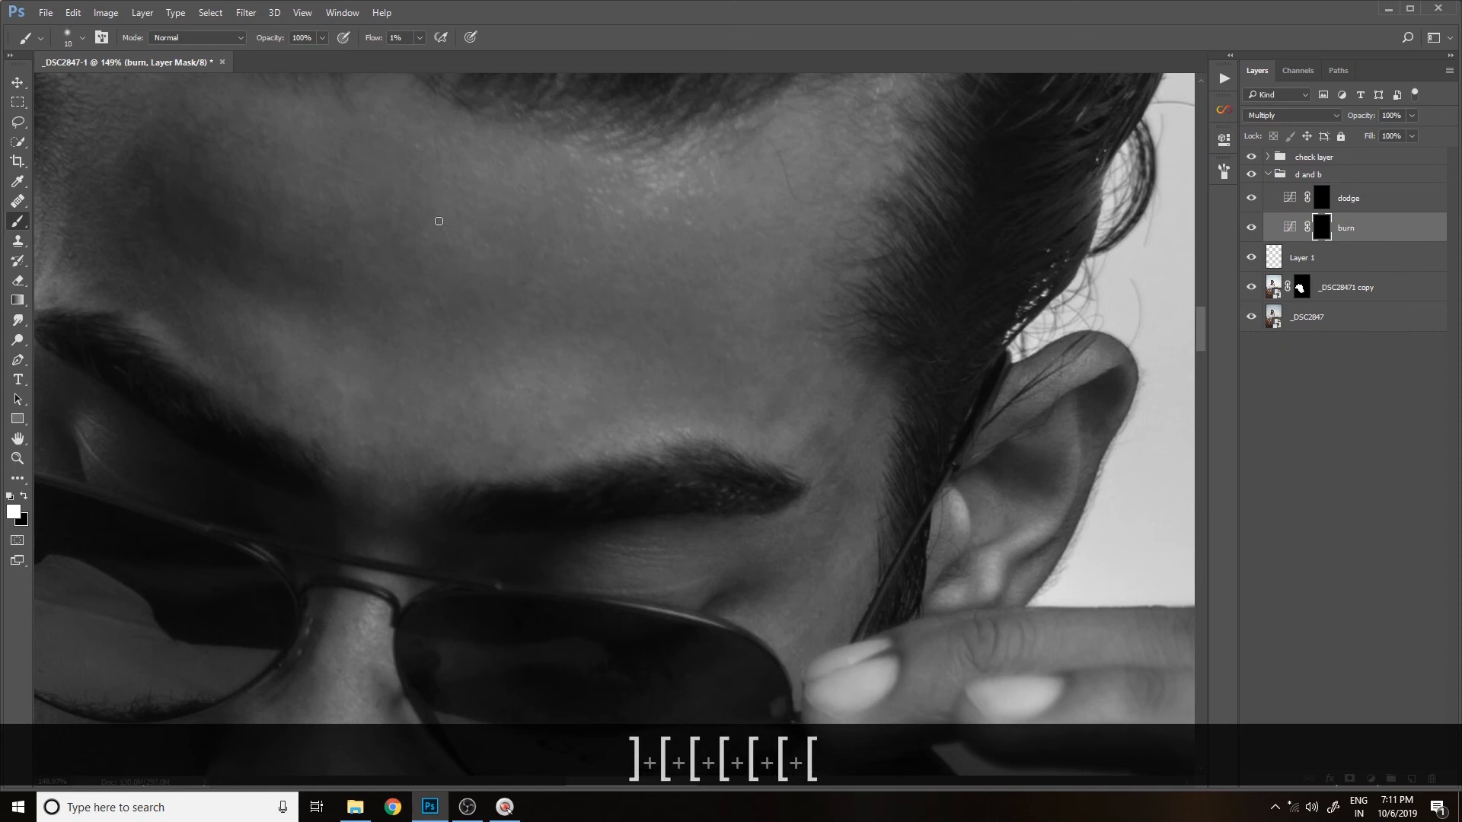
pyautogui.press(']')
pyautogui.moveTo(591, 283); pyautogui.dragTo(589, 333)
pyautogui.press(']')
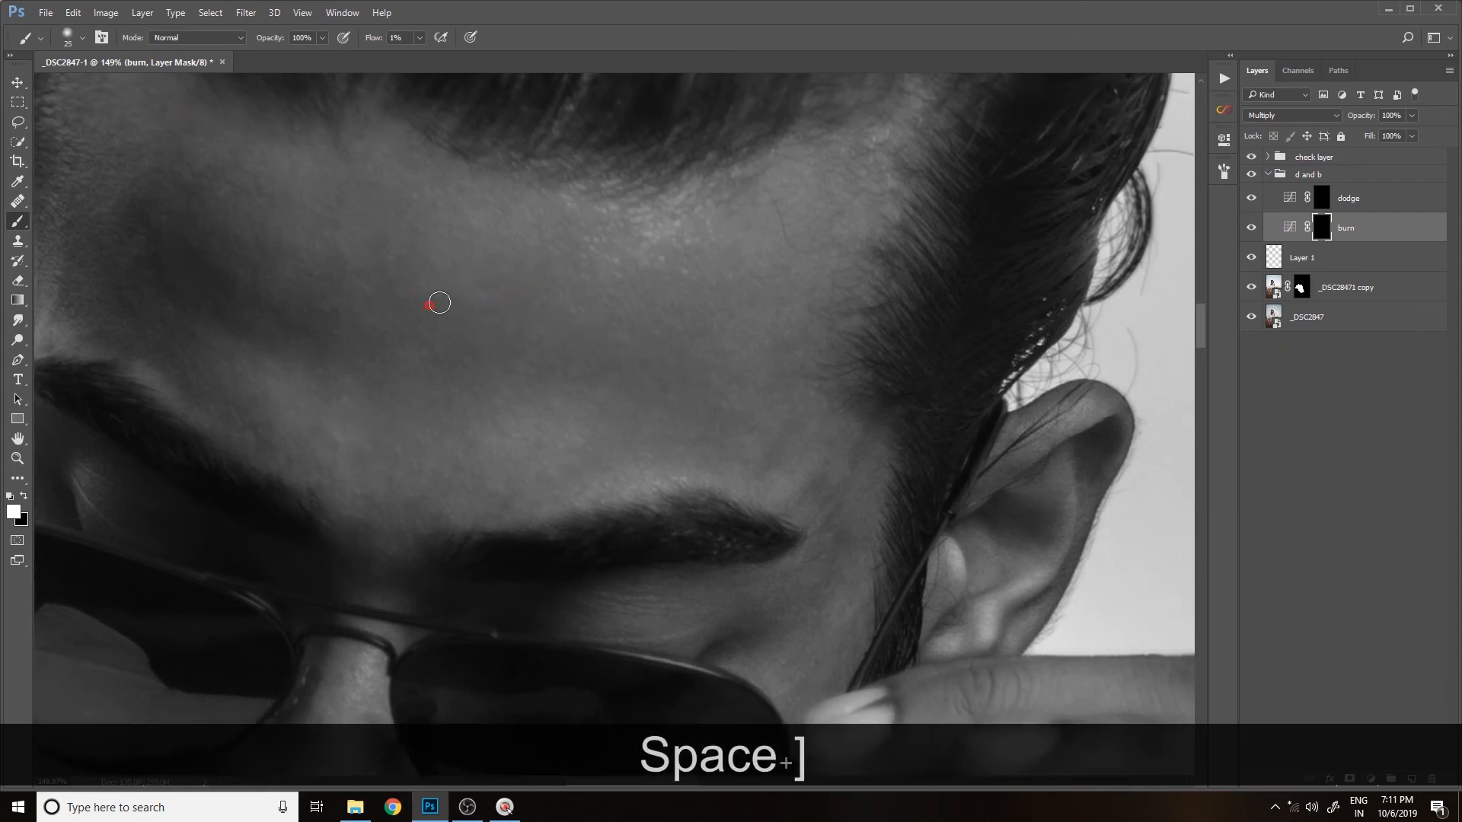
# - Return to the dodge layer's mask and lighten dark spots on the upper forehead with a 15 to 20 px brush
pyautogui.click(1331, 196)
pyautogui.press('[')
pyautogui.press('[')
pyautogui.press('[')
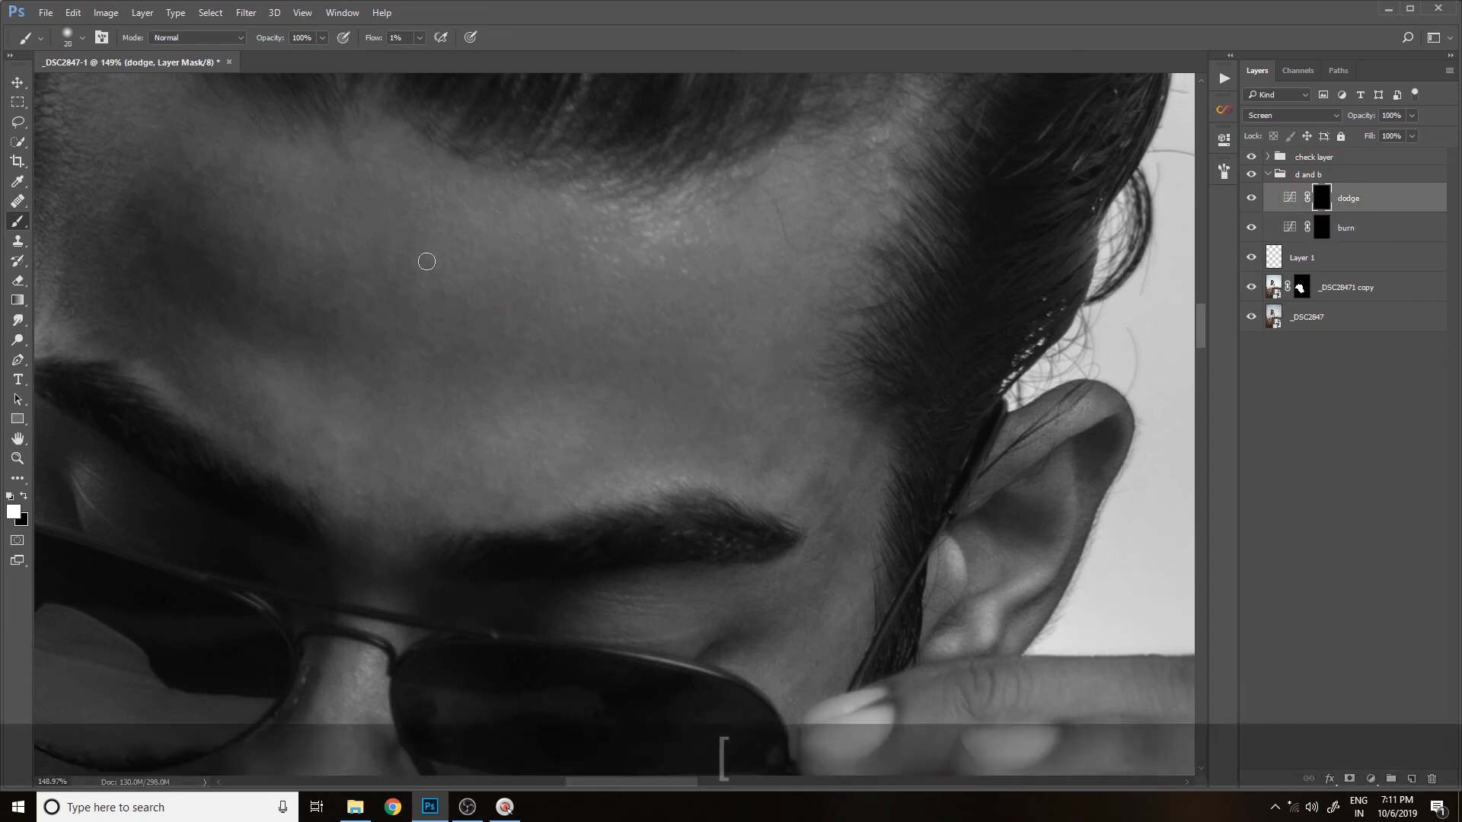
pyautogui.press('[')
pyautogui.press(']')
pyautogui.press(']')
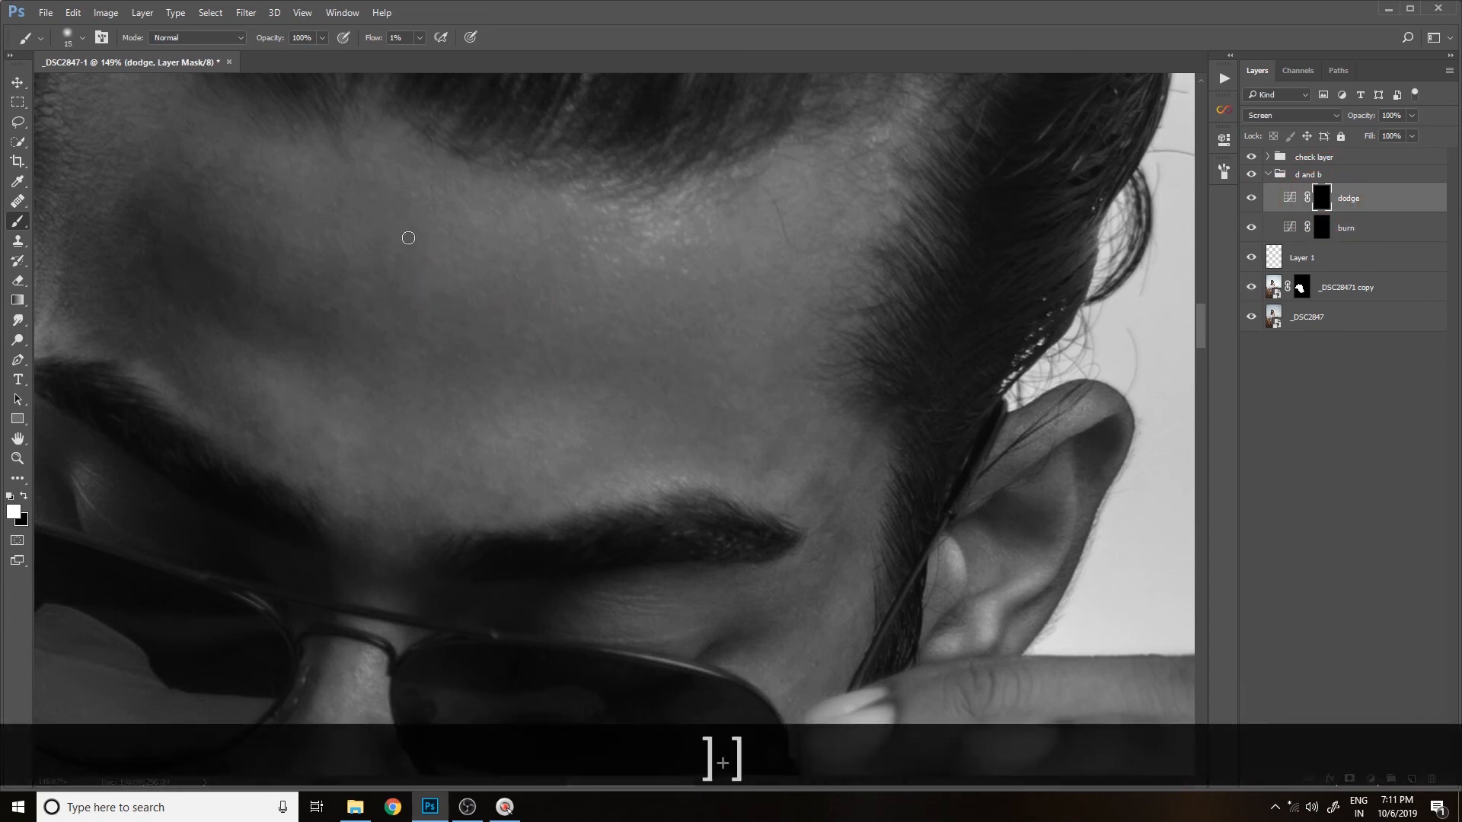
pyautogui.click(426, 259)
pyautogui.press(']')
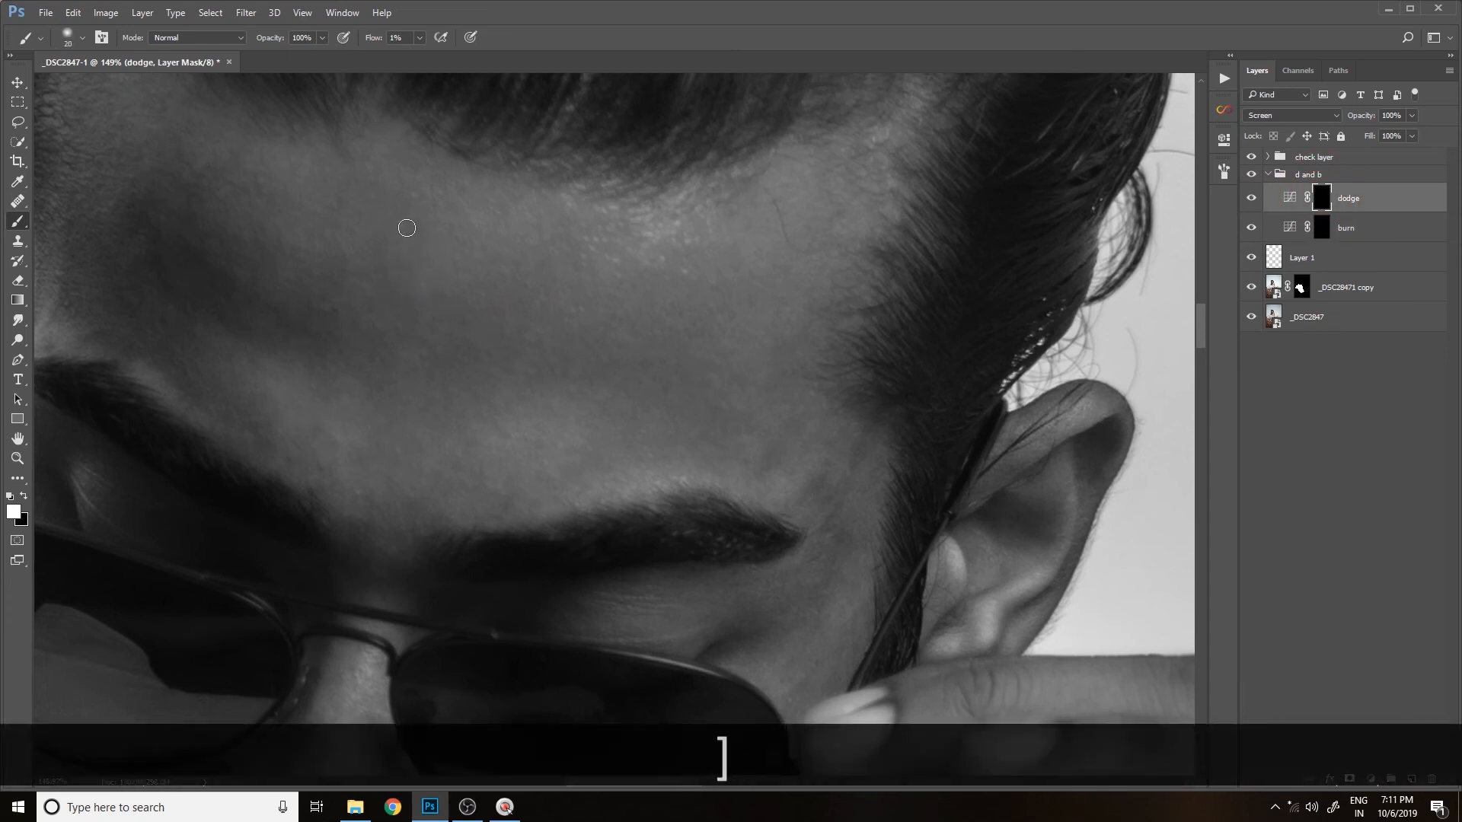
pyautogui.press('[')
# - Dodge the edge of the shadowed forehead area above the inner eyebrow, with brush sizes of 10 to 20 px
pyautogui.moveTo(417, 232); pyautogui.dragTo(520, 220)
pyautogui.press(']')
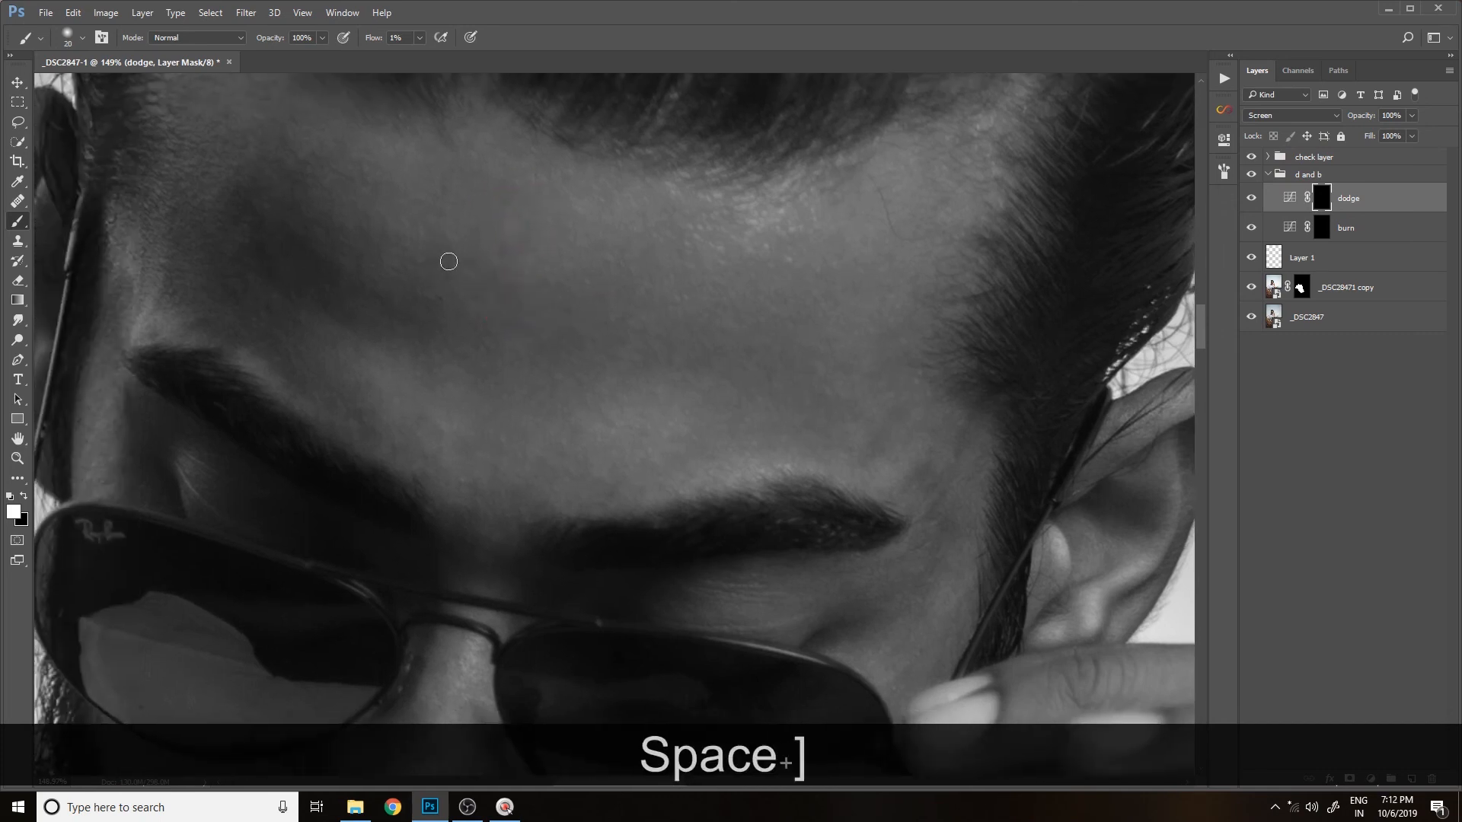
pyautogui.press('[')
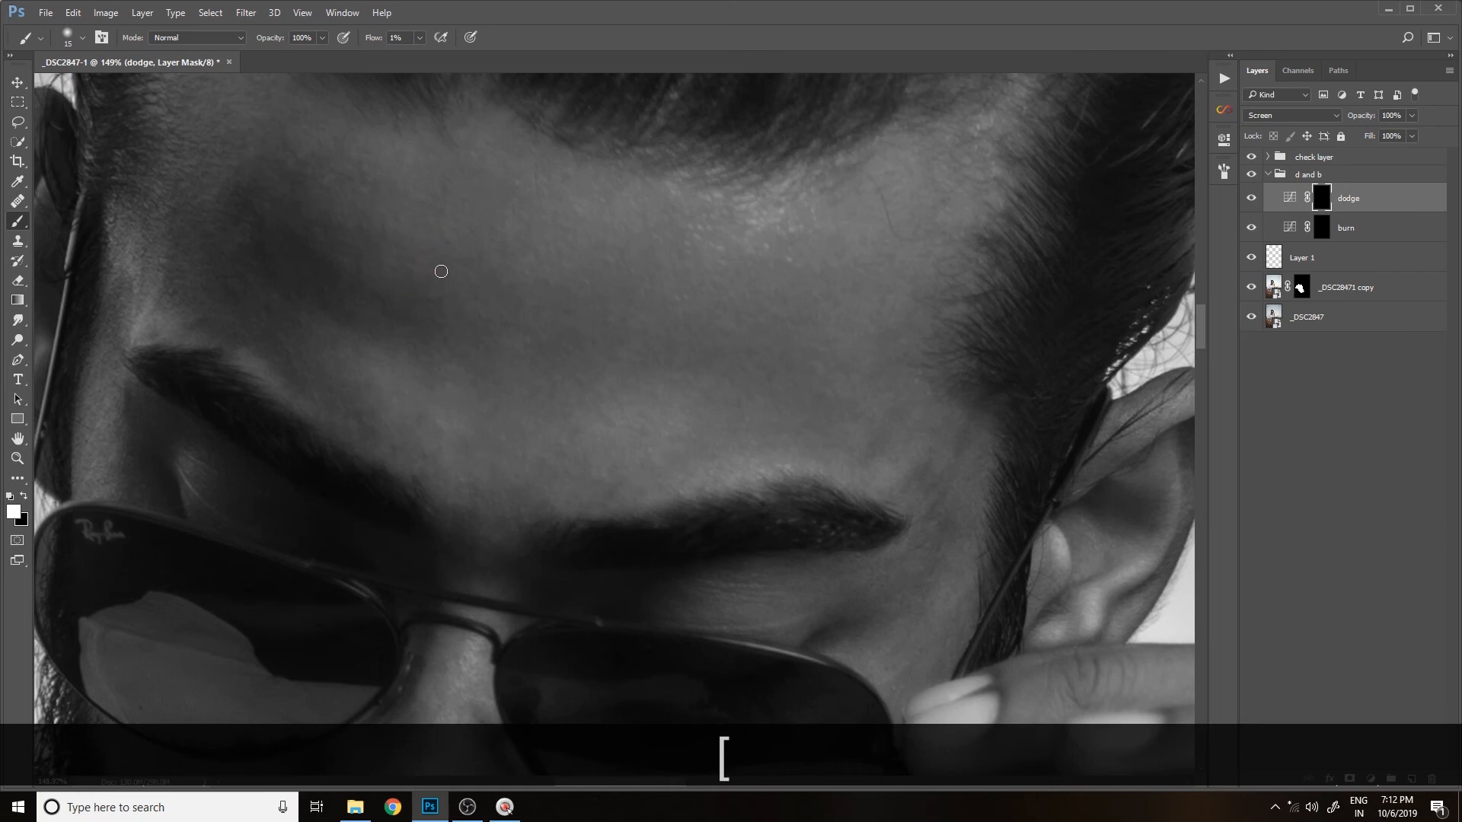
pyautogui.press(']')
pyautogui.press(']')
pyautogui.press('[')
pyautogui.press('[')
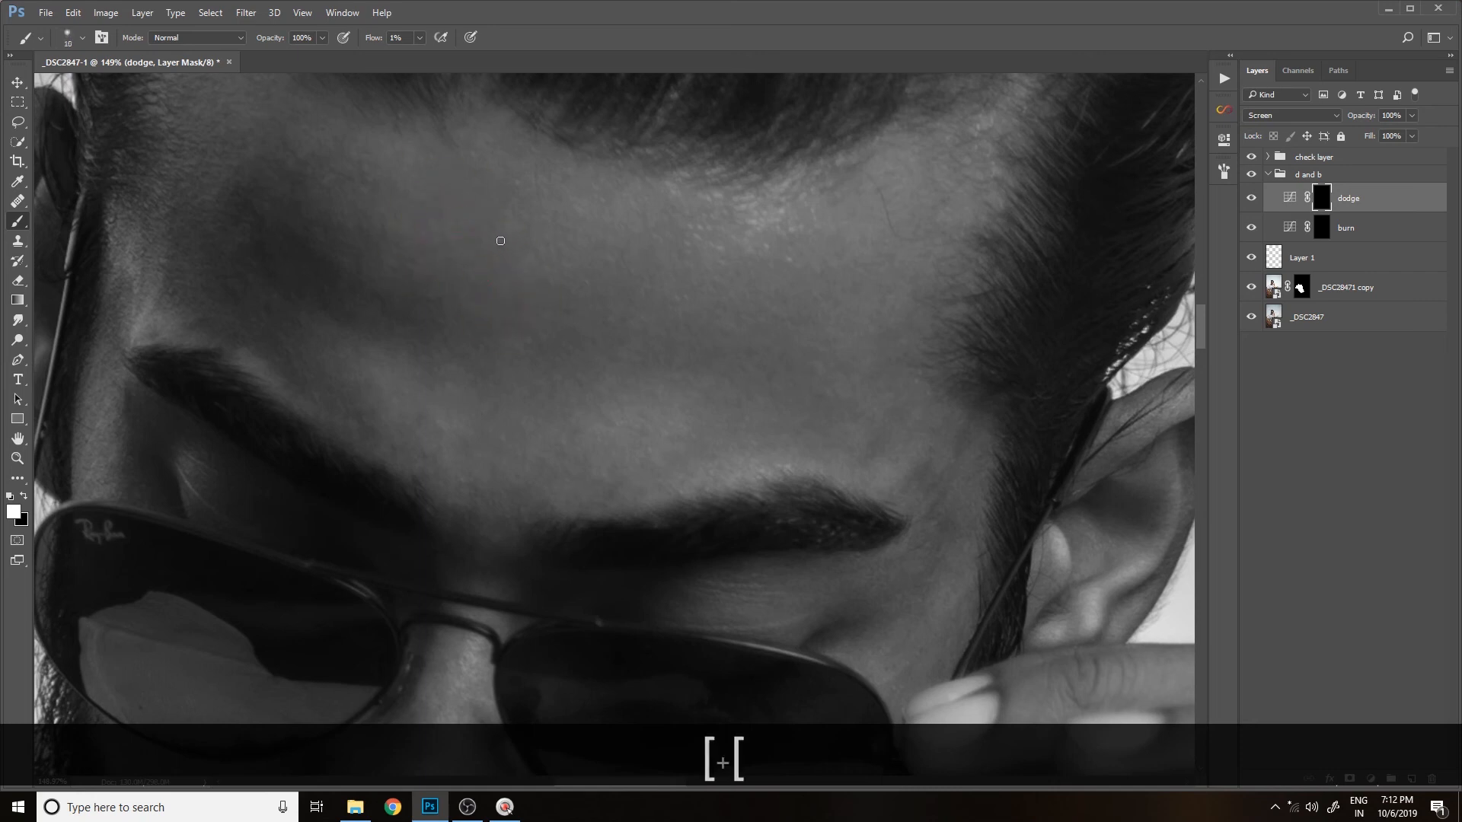
pyautogui.moveTo(540, 227); pyautogui.dragTo(545, 281)
# - Dodge small dark patches on the temple around the outer end of the eyebrow nearest the raised hand
pyautogui.moveTo(905, 424); pyautogui.dragTo(851, 277)
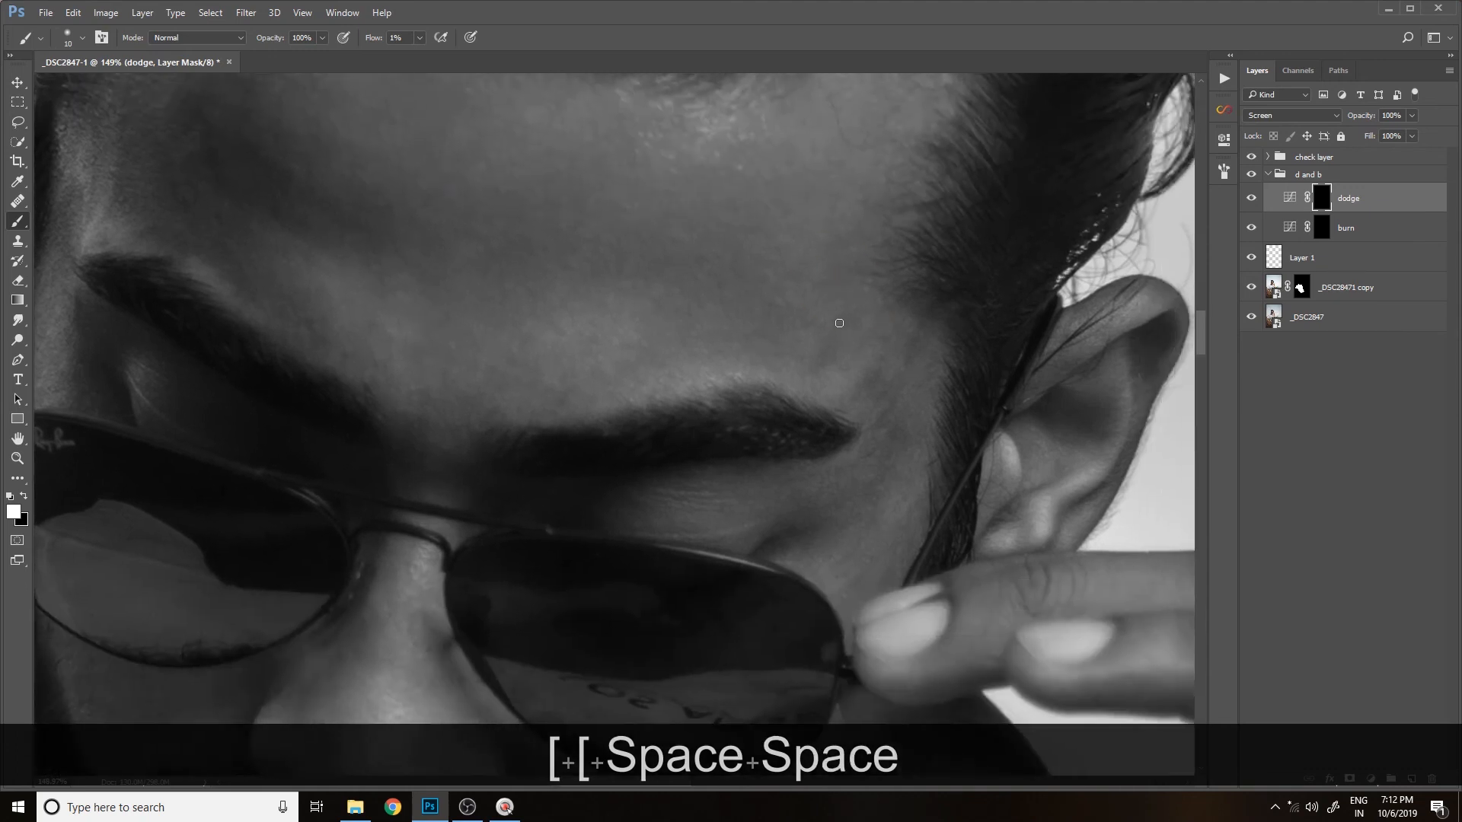
pyautogui.press(']')
pyautogui.press('space')
pyautogui.press('[')
pyautogui.press(']')
pyautogui.press('[')
pyautogui.press(']')
pyautogui.press(']')
pyautogui.press('[')
pyautogui.press('[')
pyautogui.press('[')
pyautogui.press(']')
pyautogui.press(']')
pyautogui.moveTo(858, 460); pyautogui.dragTo(842, 472)
pyautogui.press(']')
pyautogui.press(']')
pyautogui.press(']')
pyautogui.press(']')
# - Target the burn layer's mask and darken bright patches on the temple between the eyebrow and the raised fingers with a small brush
pyautogui.click(1321, 226)
pyautogui.press('[')
pyautogui.press('[')
pyautogui.press('[')
pyautogui.press('[')
pyautogui.press('[')
pyautogui.press(']')
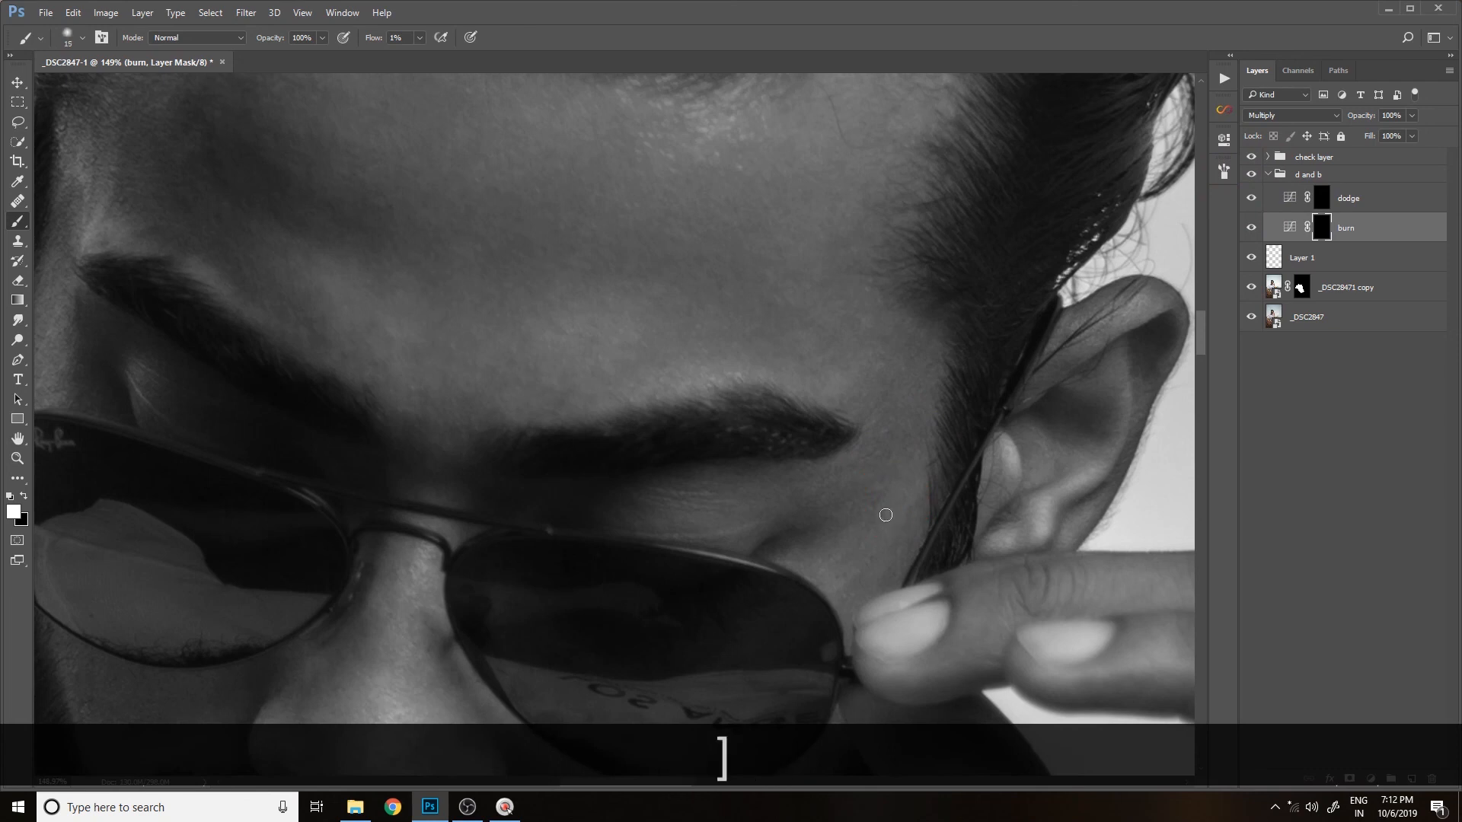
pyautogui.press('[')
pyautogui.press('[')
pyautogui.press(']')
pyautogui.press(']')
pyautogui.moveTo(890, 561); pyautogui.dragTo(823, 587)
pyautogui.press('[')
pyautogui.press('[')
pyautogui.press(']')
pyautogui.press(']')
pyautogui.moveTo(883, 494); pyautogui.dragTo(861, 488)
# - Target the dodge layer's mask and lighten the skin above the inner end of the opposite eyebrow with a small brush
pyautogui.click(1322, 198)
pyautogui.press('[')
pyautogui.press('[')
pyautogui.press(']')
pyautogui.moveTo(500, 351); pyautogui.dragTo(613, 447)
pyautogui.press(']')
pyautogui.press('[')
pyautogui.press('[')
pyautogui.press('[')
pyautogui.press(']')
pyautogui.press('[')
pyautogui.press(']')
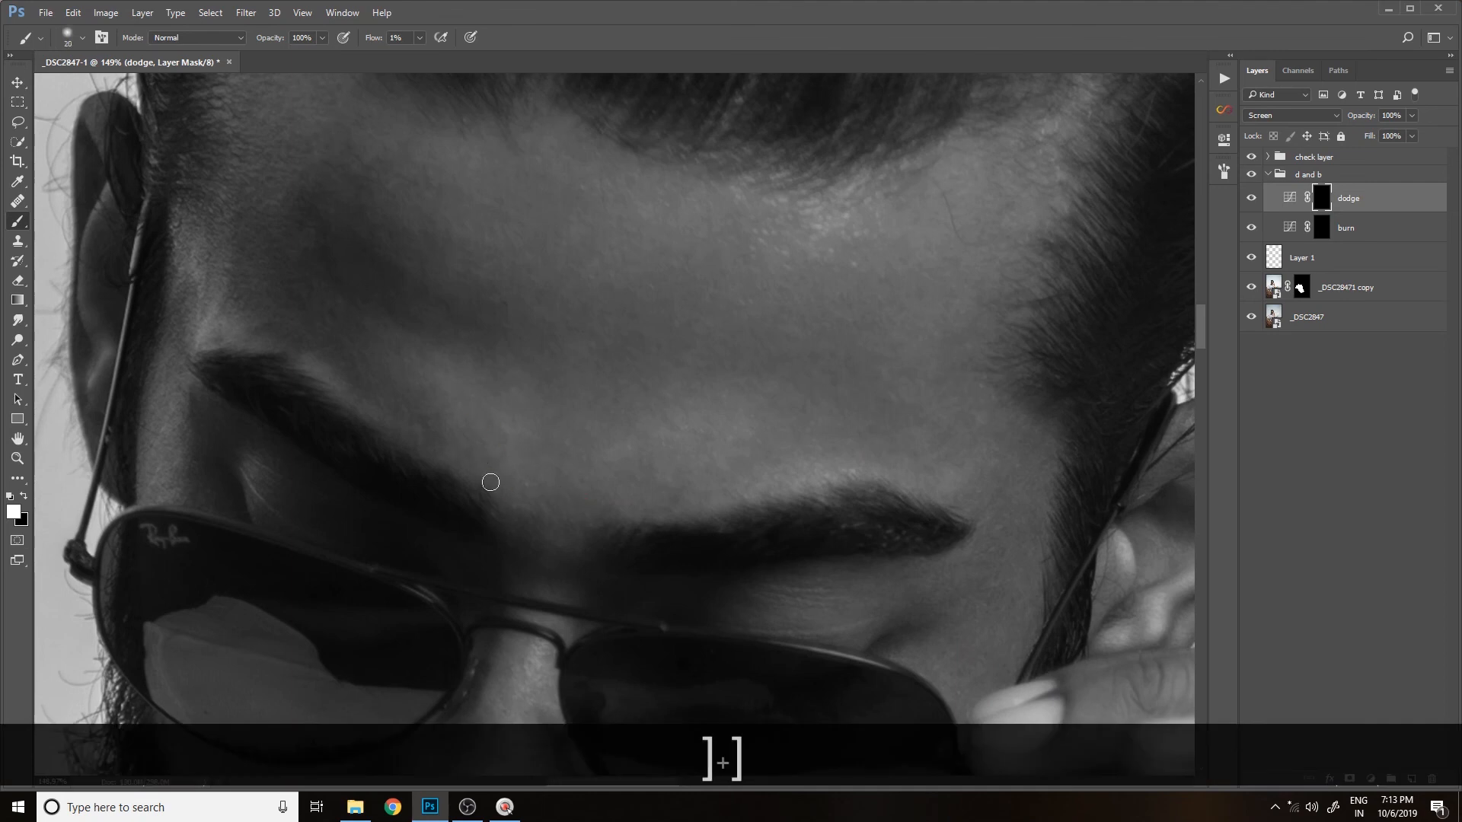
pyautogui.press(']')
# - Dodge the dark patch on the forehead above the shadowed eyebrow with a brush of about 15 px
pyautogui.moveTo(285, 205)
pyautogui.mouseDown()
pyautogui.moveTo(385, 309)
pyautogui.moveTo(419, 294)
pyautogui.mouseUp()
pyautogui.press('[')
pyautogui.press('[')
pyautogui.press(']')
pyautogui.press('[')
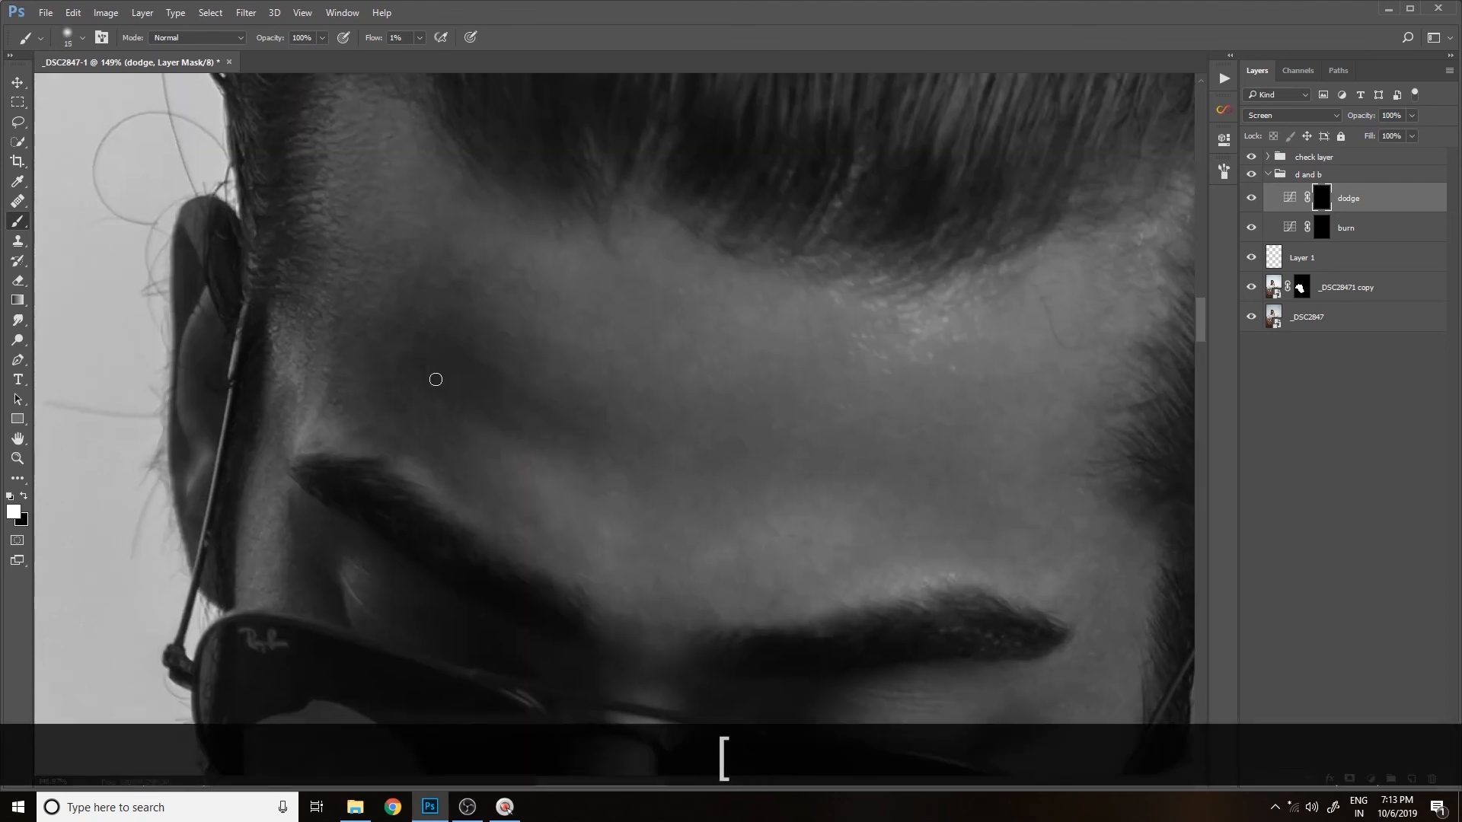
pyautogui.press(']')
# - Hide the check layer and lighten the shadowed forehead patch on the dodge layer's mask, varying the brush size
pyautogui.click(1251, 158)
pyautogui.click(1321, 229)
pyautogui.press('[')
pyautogui.press(']')
pyautogui.click(1320, 197)
pyautogui.moveTo(538, 368)
pyautogui.mouseDown()
pyautogui.moveTo(497, 371)
pyautogui.moveTo(560, 415)
pyautogui.moveTo(502, 434)
pyautogui.mouseUp()
pyautogui.press('[')
pyautogui.press('[')
pyautogui.press(']')
pyautogui.press(']')
pyautogui.press(']')
pyautogui.press(']')
pyautogui.press(']')
pyautogui.press(']')
pyautogui.press(']')
pyautogui.press(']')
pyautogui.press(']')
# - Alternate between the burn and dodge layer masks to even the forehead tones with a small brush, finishing on the burn mask
pyautogui.click(1321, 228)
pyautogui.press('[')
pyautogui.press('[')
pyautogui.press('[')
pyautogui.click(1328, 195)
pyautogui.press('[')
pyautogui.click(1323, 227)
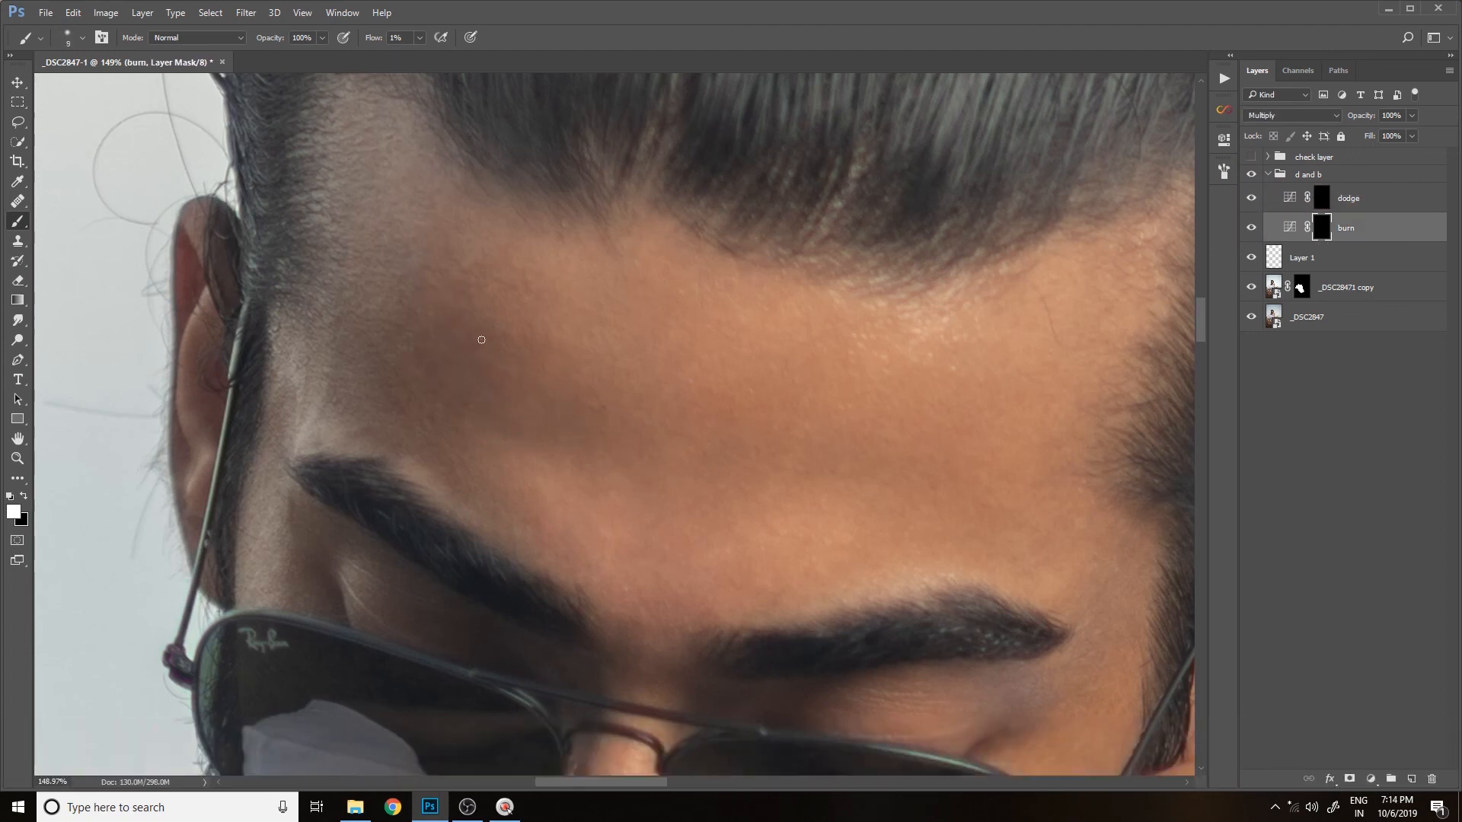
# - Show the check layer again and burn the bright skin on the lower forehead between the eyebrows
pyautogui.press('space')
pyautogui.moveTo(830, 489); pyautogui.dragTo(788, 361)
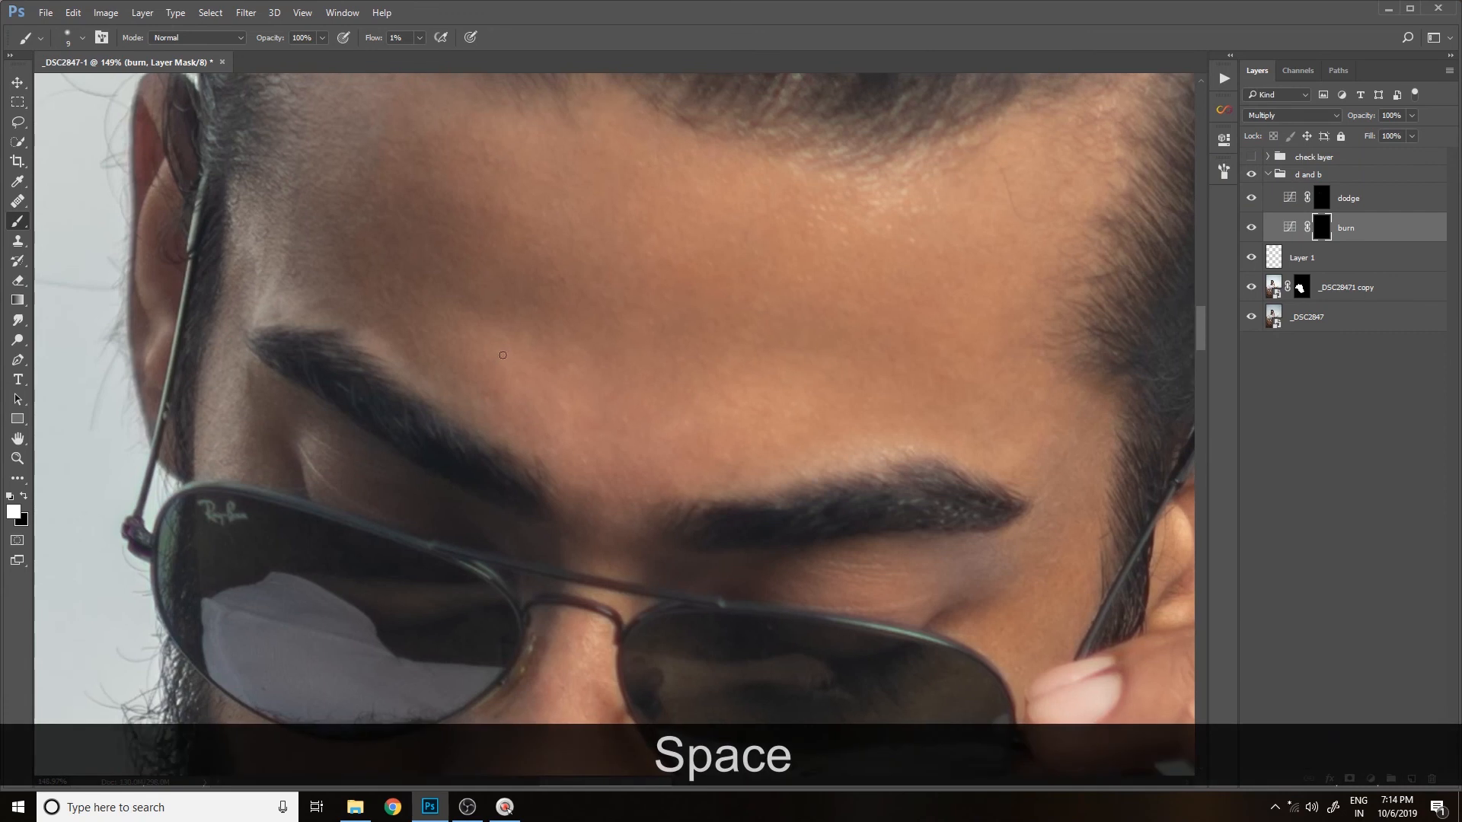
pyautogui.click(1251, 157)
pyautogui.moveTo(685, 424); pyautogui.dragTo(716, 421)
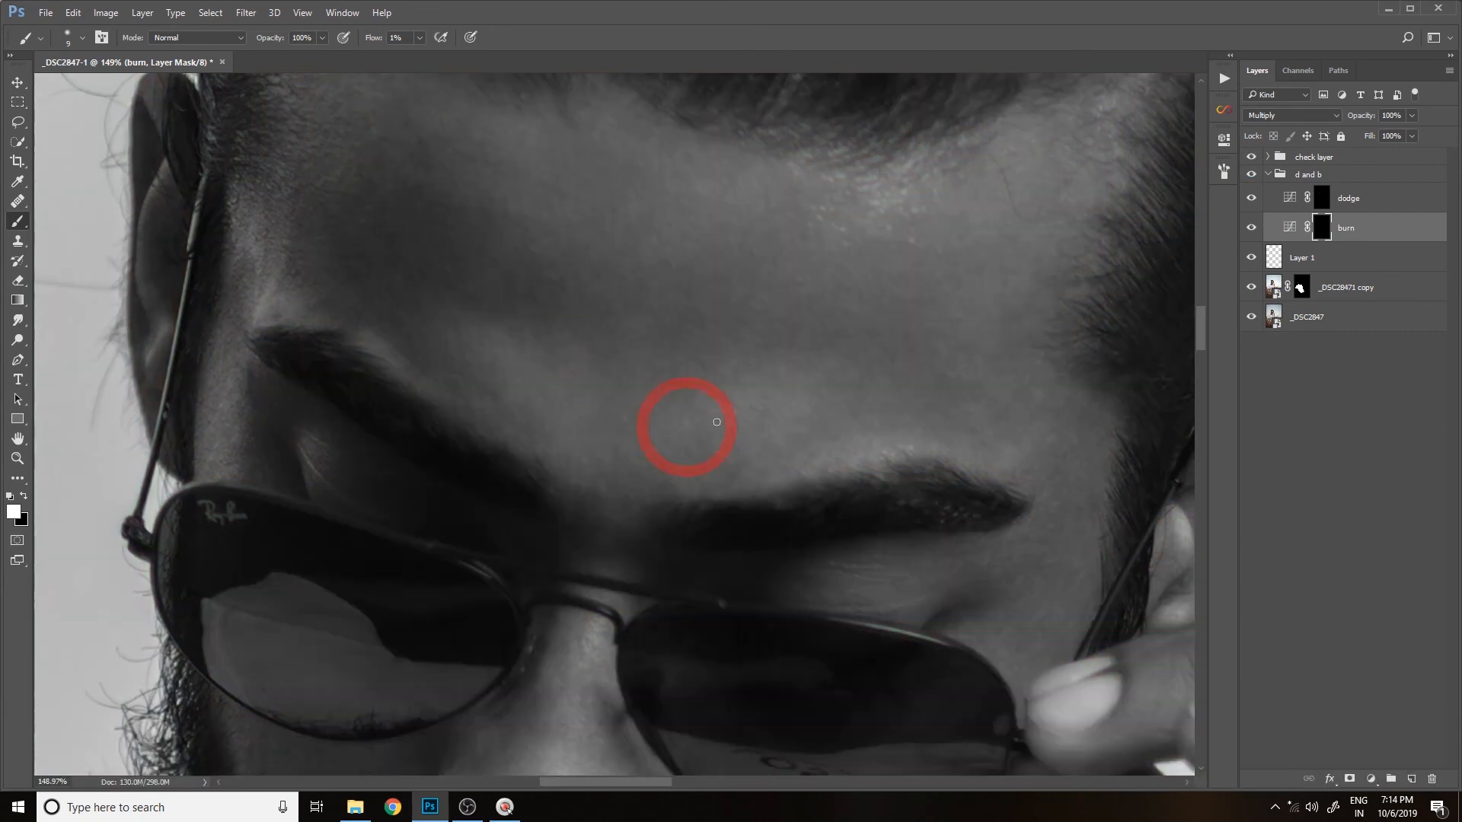
# - Burn the bright area just above the inner end of the eyebrow nearest the raised hand with a larger brush
pyautogui.press(']')
pyautogui.press(']')
pyautogui.press(']')
pyautogui.press(']')
pyautogui.press(']')
pyautogui.press(']')
pyautogui.press(']')
pyautogui.press(']')
pyautogui.press(']')
pyautogui.click(757, 450)
# - Target the dodge layer and lighten small dark patches on the lower centre of the forehead with a brush of about 10 px
pyautogui.hotkey('alt', ']')
pyautogui.press('[')
pyautogui.press('[')
pyautogui.press('[')
pyautogui.press('[')
pyautogui.press('[')
pyautogui.press('[')
pyautogui.press('[')
pyautogui.press('[')
pyautogui.press(']')
pyautogui.press('[')
pyautogui.press(']')
pyautogui.press('[')
pyautogui.press(']')
pyautogui.press(']')
pyautogui.press('[')
pyautogui.press('[')
pyautogui.press(']')
pyautogui.press(']')
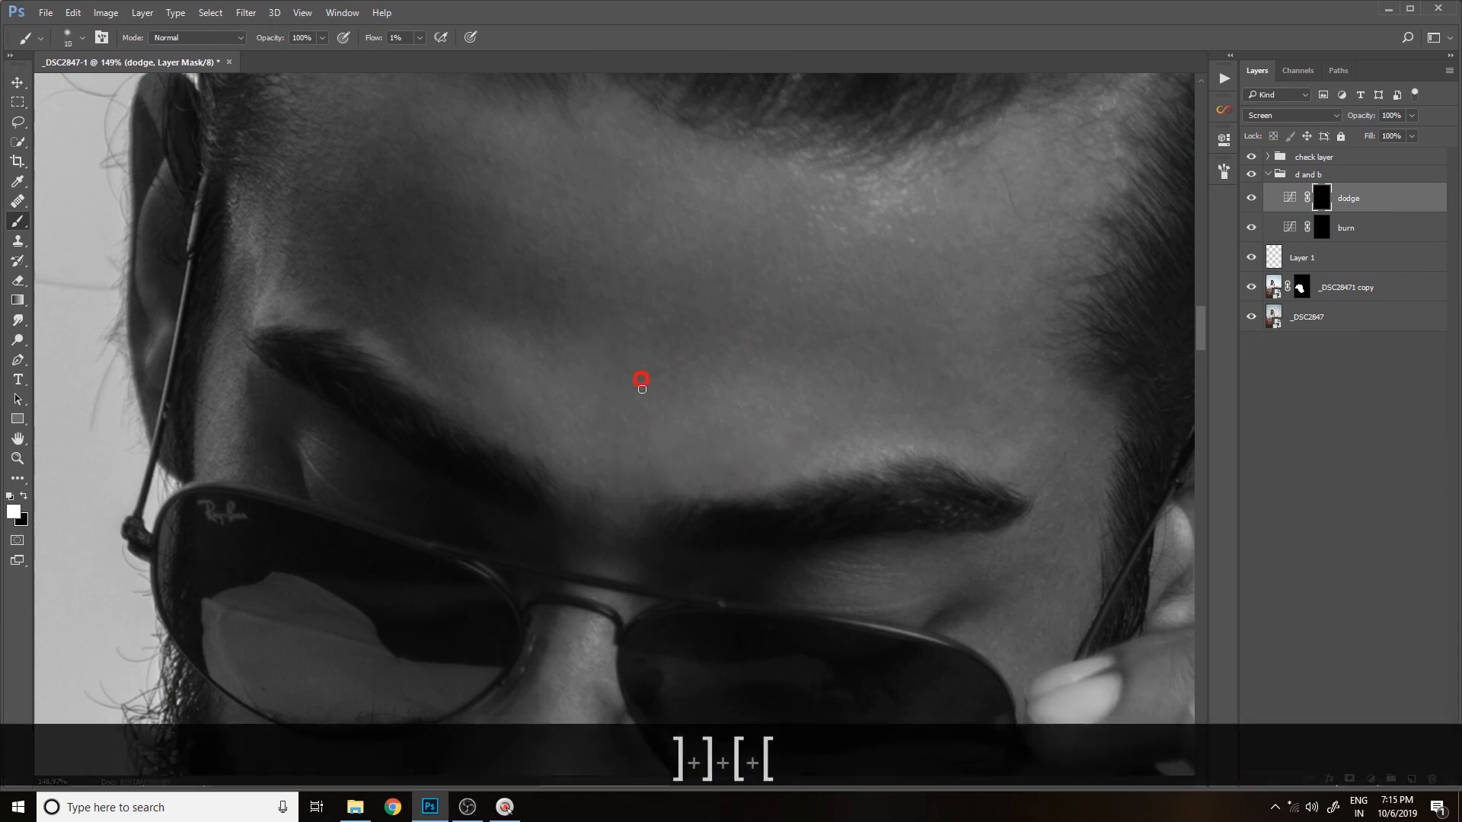
pyautogui.press('[')
# - Dodge small dark patches on the tip and sides of the nose with a brush of about 10 px
pyautogui.press('space')
pyautogui.moveTo(573, 695); pyautogui.dragTo(574, 238)
pyautogui.press('[')
pyautogui.press('[')
pyautogui.press('[')
pyautogui.press(']')
pyautogui.press('[')
pyautogui.press('[')
pyautogui.press('[')
pyautogui.press('[')
pyautogui.press(']')
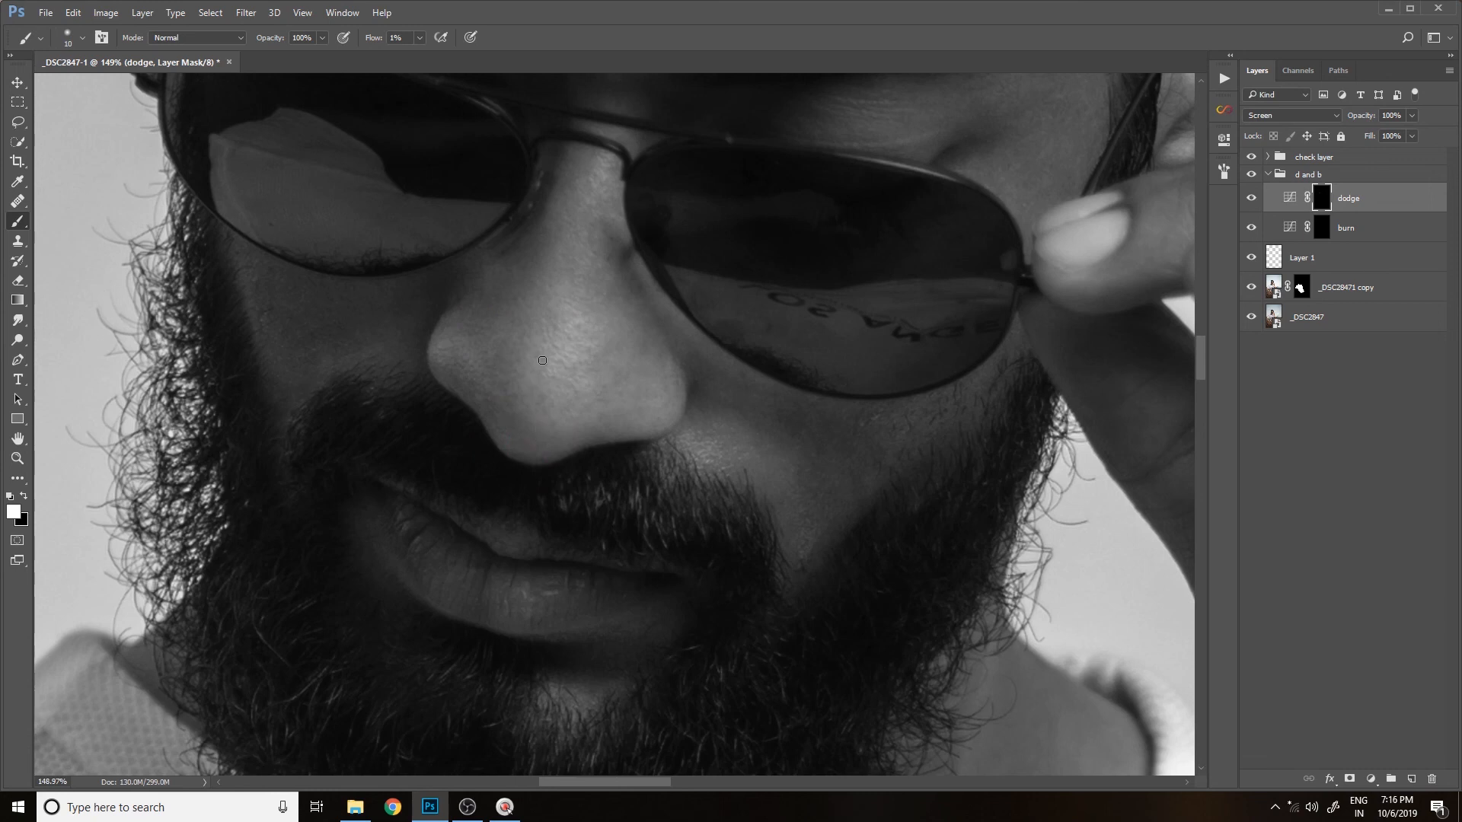
pyautogui.click(604, 421)
pyautogui.click(627, 378)
pyautogui.click(605, 416)
pyautogui.click(665, 395)
pyautogui.click(508, 346)
pyautogui.click(495, 430)
# - Target the burn layer and darken bright patches on the side and middle of the nose, enlarging the brush for the broader area
pyautogui.click(1268, 223)
pyautogui.click(490, 362)
pyautogui.moveTo(481, 360); pyautogui.dragTo(496, 348)
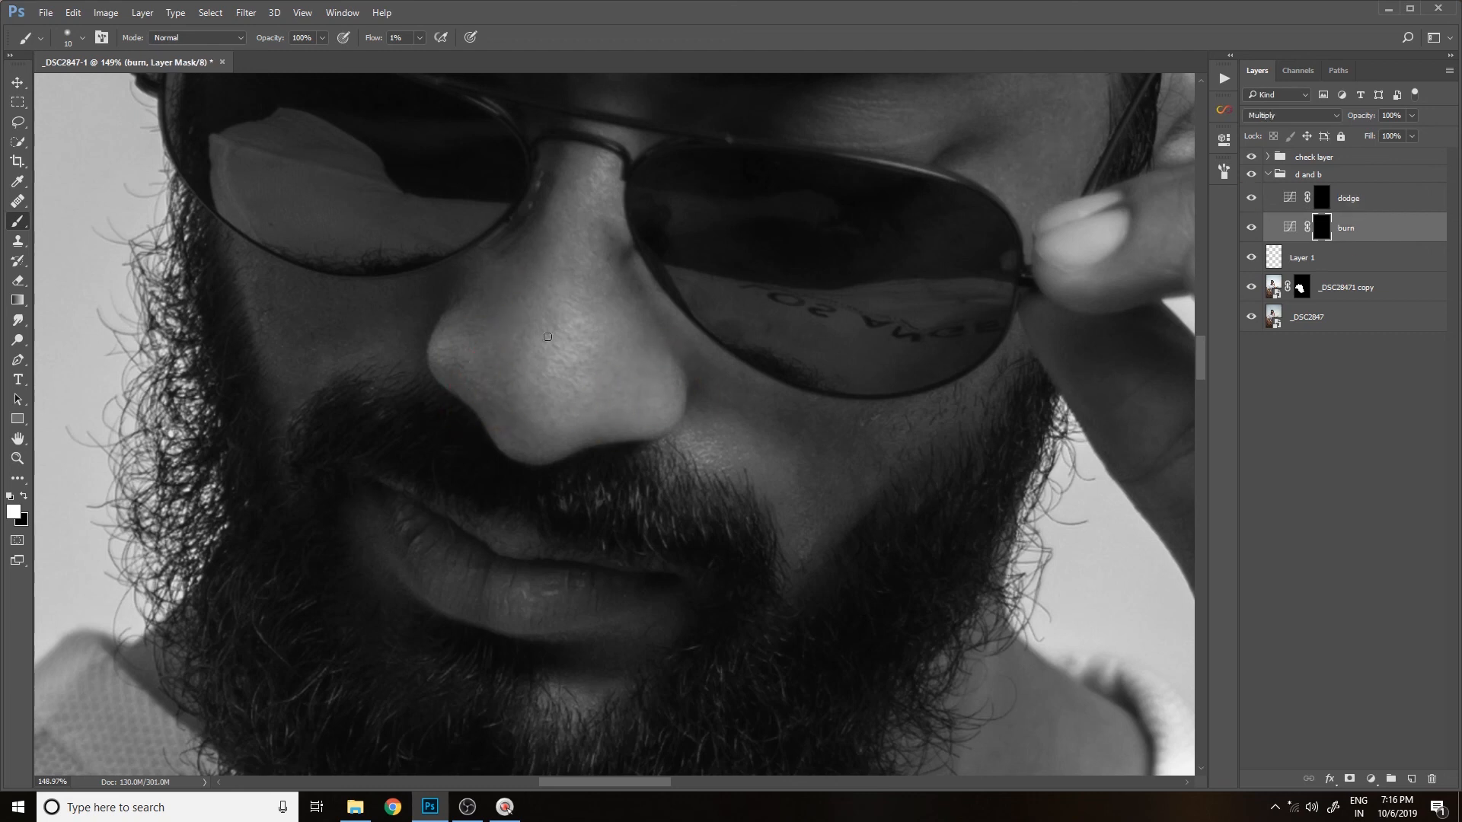
pyautogui.press(']')
pyautogui.press(']')
pyautogui.press(']')
pyautogui.moveTo(568, 418)
pyautogui.mouseDown()
pyautogui.moveTo(587, 376)
pyautogui.moveTo(585, 294)
pyautogui.mouseUp()
# - Lighten small dark spots on the nose on the dodge layer's mask with a small brush and hide the check layer
pyautogui.click(1322, 200)
pyautogui.press('b')
pyautogui.press('[')
pyautogui.press('[')
pyautogui.press('[')
pyautogui.press('[')
pyautogui.press('[')
pyautogui.press(']')
pyautogui.press(']')
pyautogui.press('[')
pyautogui.press('[')
pyautogui.press('[')
pyautogui.press('[')
pyautogui.press('[')
pyautogui.press(']')
pyautogui.press(']')
pyautogui.press('[')
pyautogui.click(542, 395)
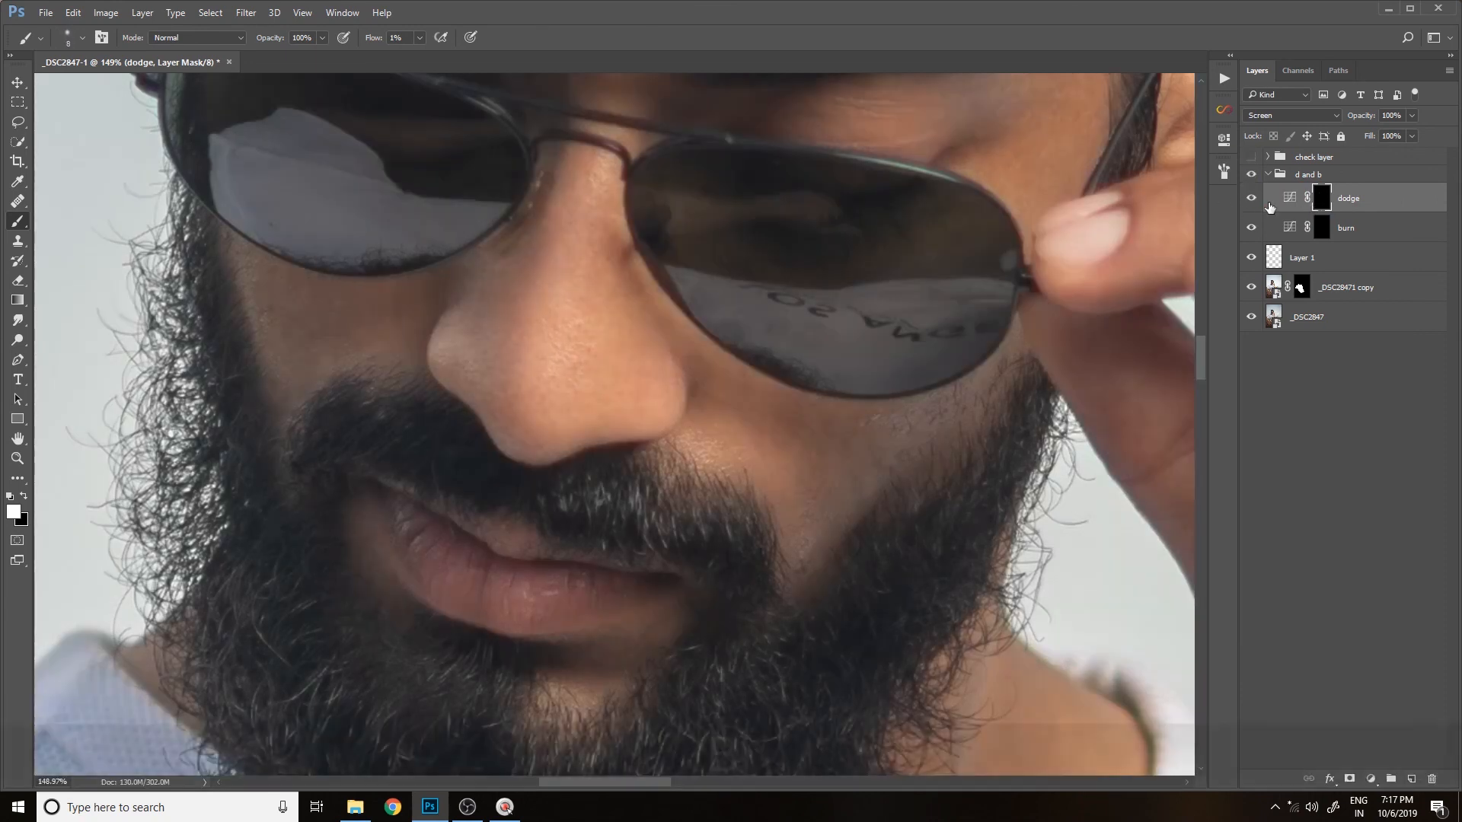
# - Dodge the lower edge of the nose above the moustache with a 25 px brush
pyautogui.press('b')
pyautogui.press(']')
pyautogui.press(']')
pyautogui.press(']')
pyautogui.press(']')
pyautogui.press(']')
pyautogui.click(522, 414)
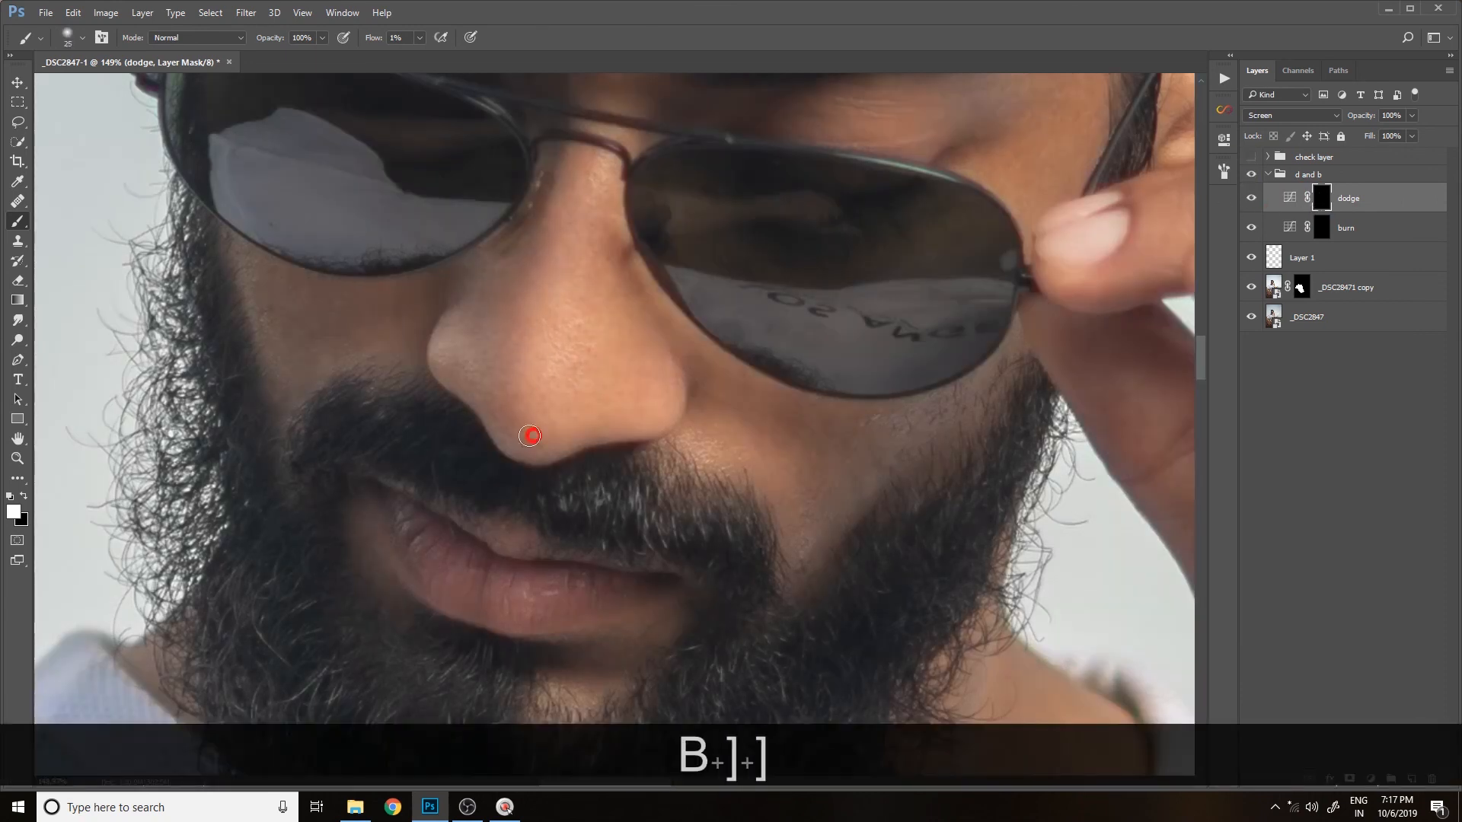
# - Dodge the shadowed cheek below the sunglasses lens and beside the nose with brush sizes ranging from 10 to 60 px
pyautogui.moveTo(538, 232); pyautogui.dragTo(473, 247)
pyautogui.moveTo(215, 312); pyautogui.dragTo(392, 373)
pyautogui.press('[')
pyautogui.press('[')
pyautogui.press('[')
pyautogui.click(461, 379)
pyautogui.press(']')
pyautogui.press(']')
pyautogui.press(']')
pyautogui.press(']')
pyautogui.press('[')
pyautogui.press('[')
pyautogui.press('[')
pyautogui.press('[')
pyautogui.press('[')
pyautogui.press('[')
pyautogui.press('[')
pyautogui.press(']')
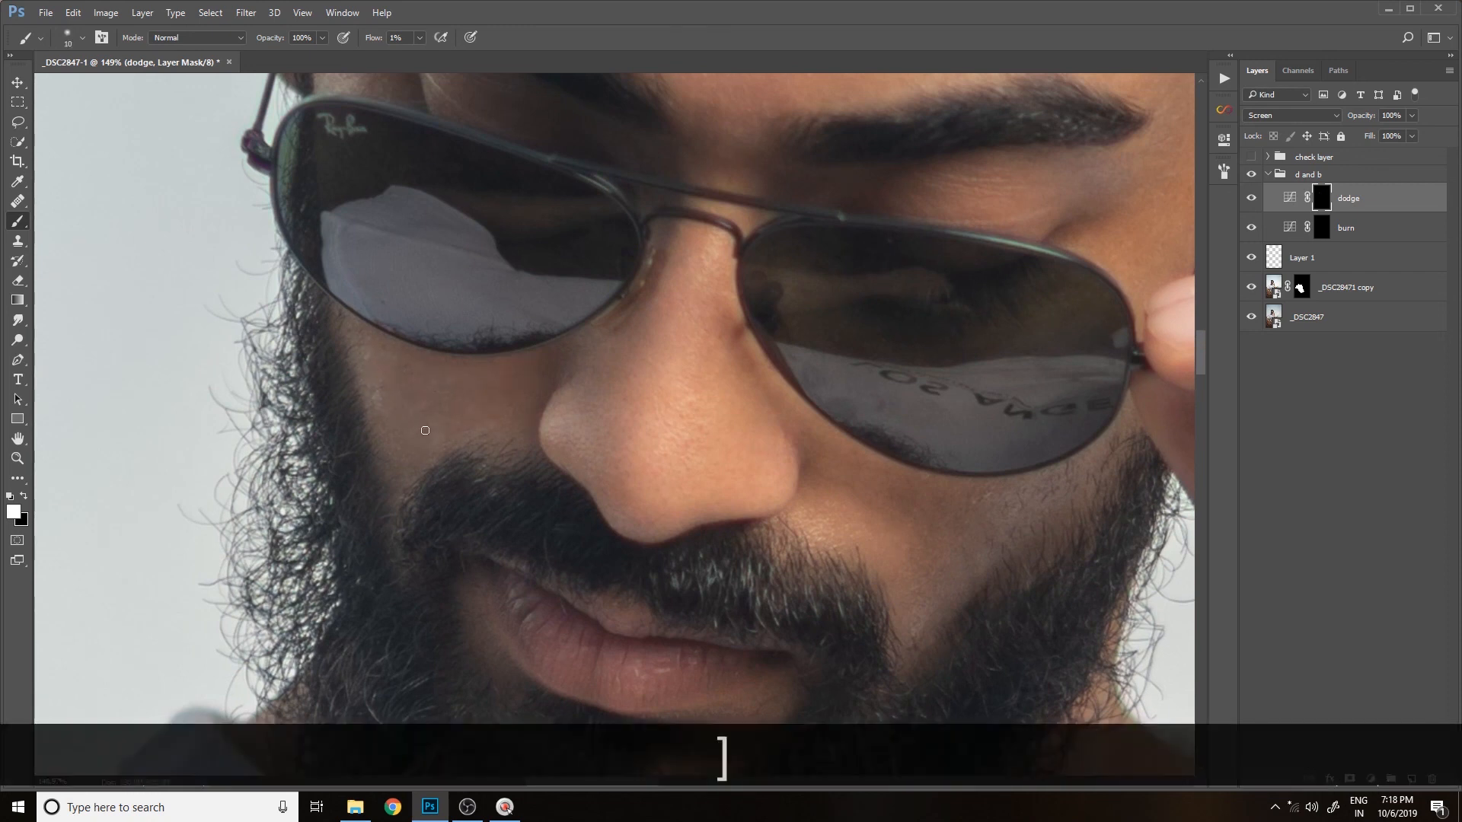
pyautogui.press(']')
pyautogui.click(560, 357)
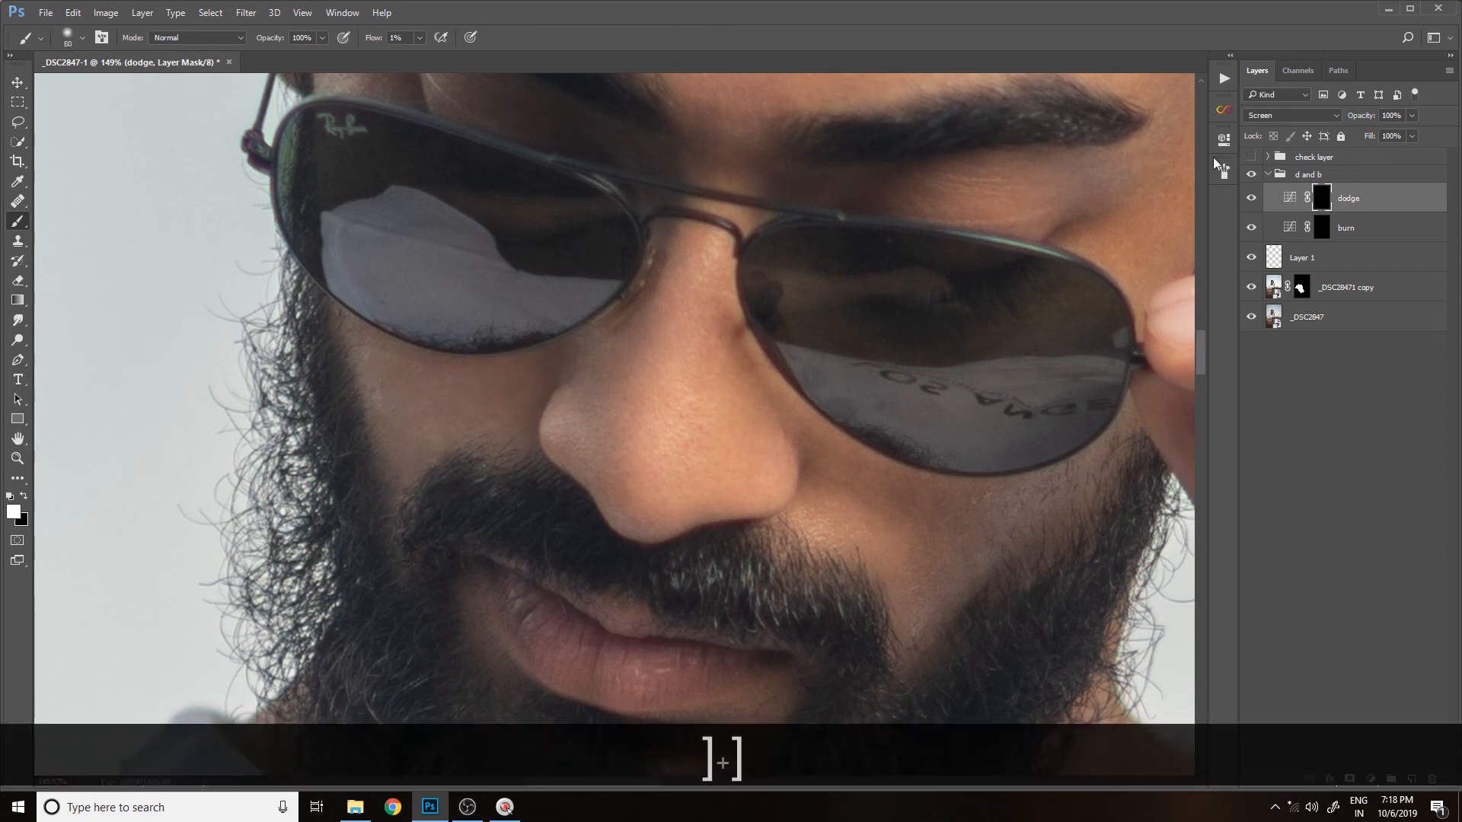
# - Heal small blemishes on the cheek below the sunglasses' Ray-Ban lens on Layer 1, sampling clean skin nearby
pyautogui.click(1304, 257)
pyautogui.press('j')
pyautogui.keyDown('alt'); pyautogui.click(389, 376); pyautogui.keyUp('alt')
pyautogui.moveTo(352, 407); pyautogui.dragTo(352, 456)
pyautogui.keyDown('alt'); pyautogui.click(455, 424); pyautogui.keyUp('alt')
# - Darken the uneven bright skin on the cheek below the Ray-Ban lens on the burn layer's mask
pyautogui.click(1322, 228)
pyautogui.press('b')
pyautogui.press('[')
pyautogui.press('[')
pyautogui.press(']')
pyautogui.press(']')
pyautogui.moveTo(376, 390); pyautogui.dragTo(480, 414)
pyautogui.press(']')
pyautogui.press(']')
pyautogui.press(']')
# - Lighten dark patches across the forehead on the dodge layer's mask, varying the brush between small and broad sizes
pyautogui.press('space')
pyautogui.moveTo(909, 505); pyautogui.dragTo(711, 464)
pyautogui.click(1322, 197)
pyautogui.press('space')
pyautogui.moveTo(837, 137)
pyautogui.mouseDown()
pyautogui.moveTo(848, 587)
pyautogui.moveTo(967, 538)
pyautogui.mouseUp()
pyautogui.press(']')
pyautogui.press(']')
pyautogui.press(']')
pyautogui.press(']')
pyautogui.press(']')
pyautogui.press(']')
pyautogui.press('[')
pyautogui.press('[')
pyautogui.press('[')
pyautogui.press('[')
pyautogui.press('[')
pyautogui.press('[')
pyautogui.press('[')
pyautogui.press(']')
pyautogui.press(']')
pyautogui.press(']')
pyautogui.press(']')
pyautogui.press(']')
pyautogui.press(']')
pyautogui.press(']')
pyautogui.press(']')
pyautogui.press(']')
pyautogui.press(']')
pyautogui.press('[')
pyautogui.press('[')
pyautogui.press('[')
pyautogui.press('[')
pyautogui.press('[')
pyautogui.press('[')
pyautogui.press('[')
pyautogui.press('[')
pyautogui.press('[')
pyautogui.press('[')
pyautogui.press('[')
pyautogui.press('[')
pyautogui.press(']')
pyautogui.press(']')
pyautogui.press(']')
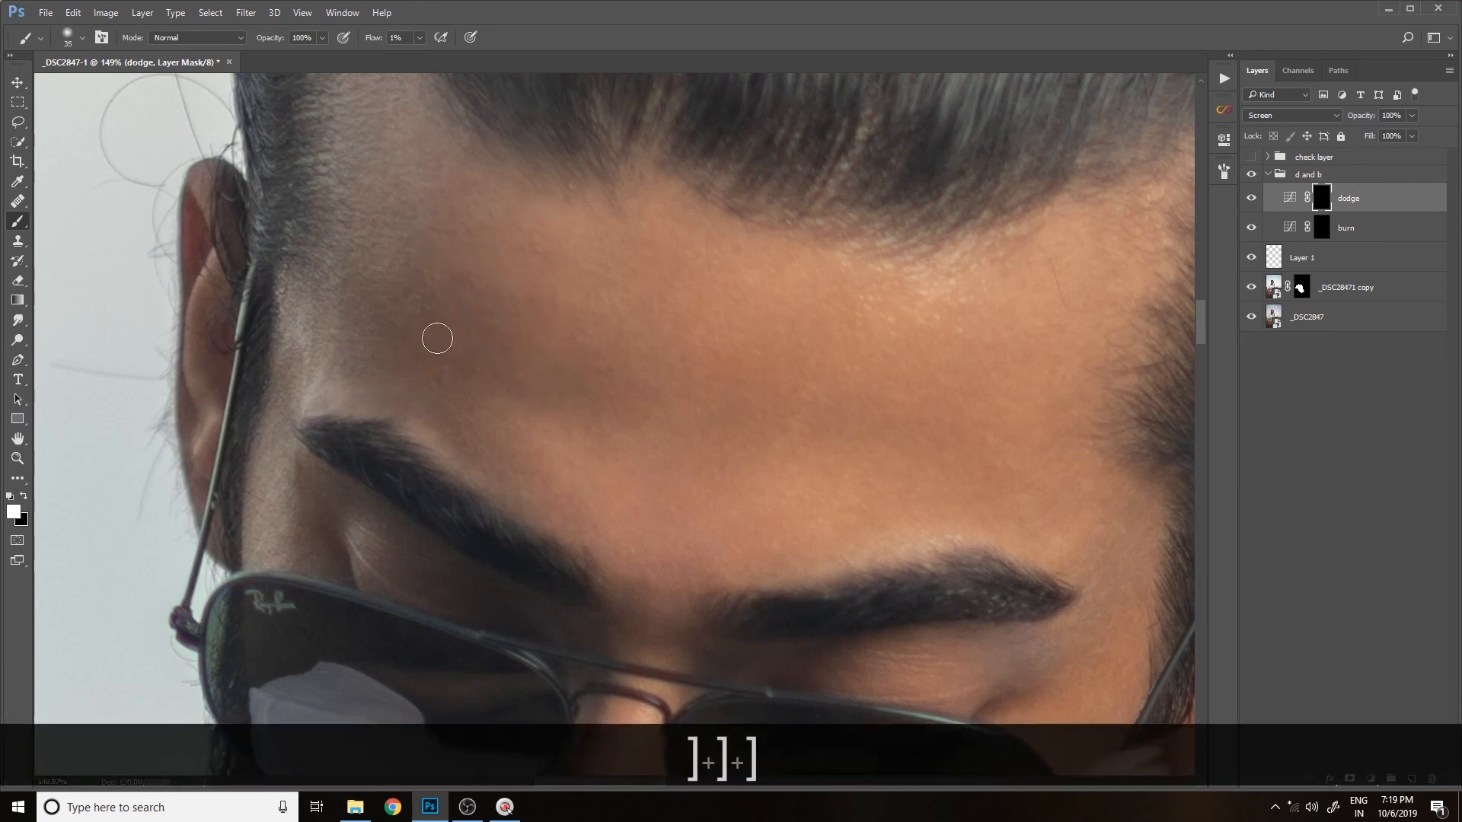
pyautogui.press('[')
pyautogui.press('[')
pyautogui.press('[')
pyautogui.moveTo(548, 266); pyautogui.dragTo(581, 291)
pyautogui.press(']')
pyautogui.press(']')
pyautogui.press(']')
pyautogui.press(']')
pyautogui.press(']')
pyautogui.press(']')
pyautogui.press(']')
pyautogui.press(']')
pyautogui.press('[')
pyautogui.press('[')
pyautogui.press('[')
pyautogui.press('[')
pyautogui.press('[')
pyautogui.press('[')
# - Dodge small dark spots on the cheek below the lens nearer the raised hand with a 10 to 15 px brush
pyautogui.press('space')
pyautogui.moveTo(705, 454)
pyautogui.mouseDown()
pyautogui.moveTo(564, 281)
pyautogui.moveTo(542, 99)
pyautogui.mouseUp()
pyautogui.press('[')
pyautogui.press('[')
pyautogui.press('[')
pyautogui.press(']')
pyautogui.press(']')
pyautogui.press('[')
pyautogui.moveTo(668, 233); pyautogui.dragTo(681, 242)
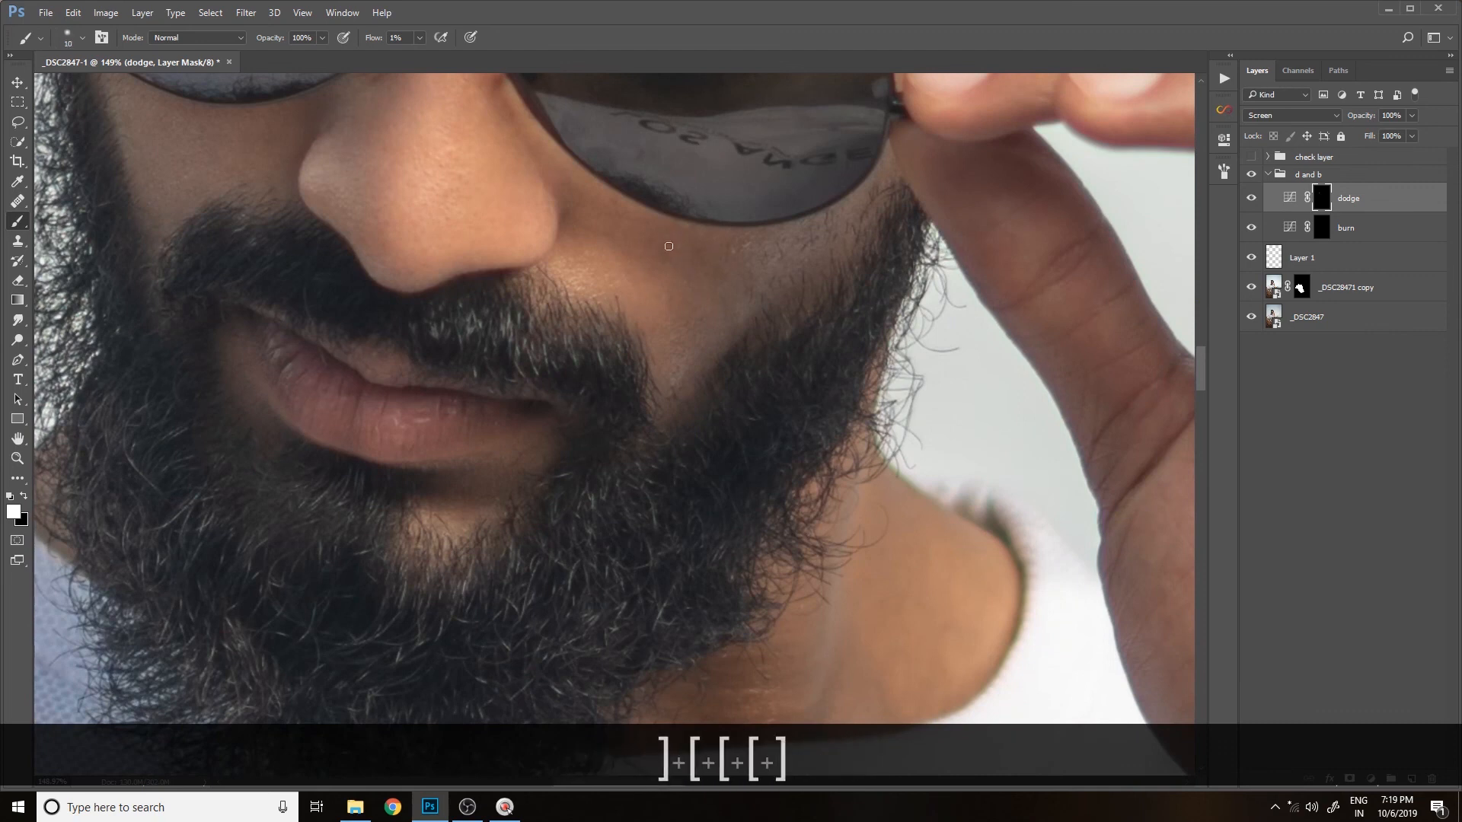
pyautogui.press('[')
pyautogui.press('[')
pyautogui.press(']')
pyautogui.press(']')
pyautogui.press(']')
pyautogui.press(']')
pyautogui.press(']')
pyautogui.press('[')
pyautogui.press('[')
pyautogui.press('[')
pyautogui.press('[')
pyautogui.moveTo(705, 253); pyautogui.dragTo(688, 283)
pyautogui.press(']')
pyautogui.press(']')
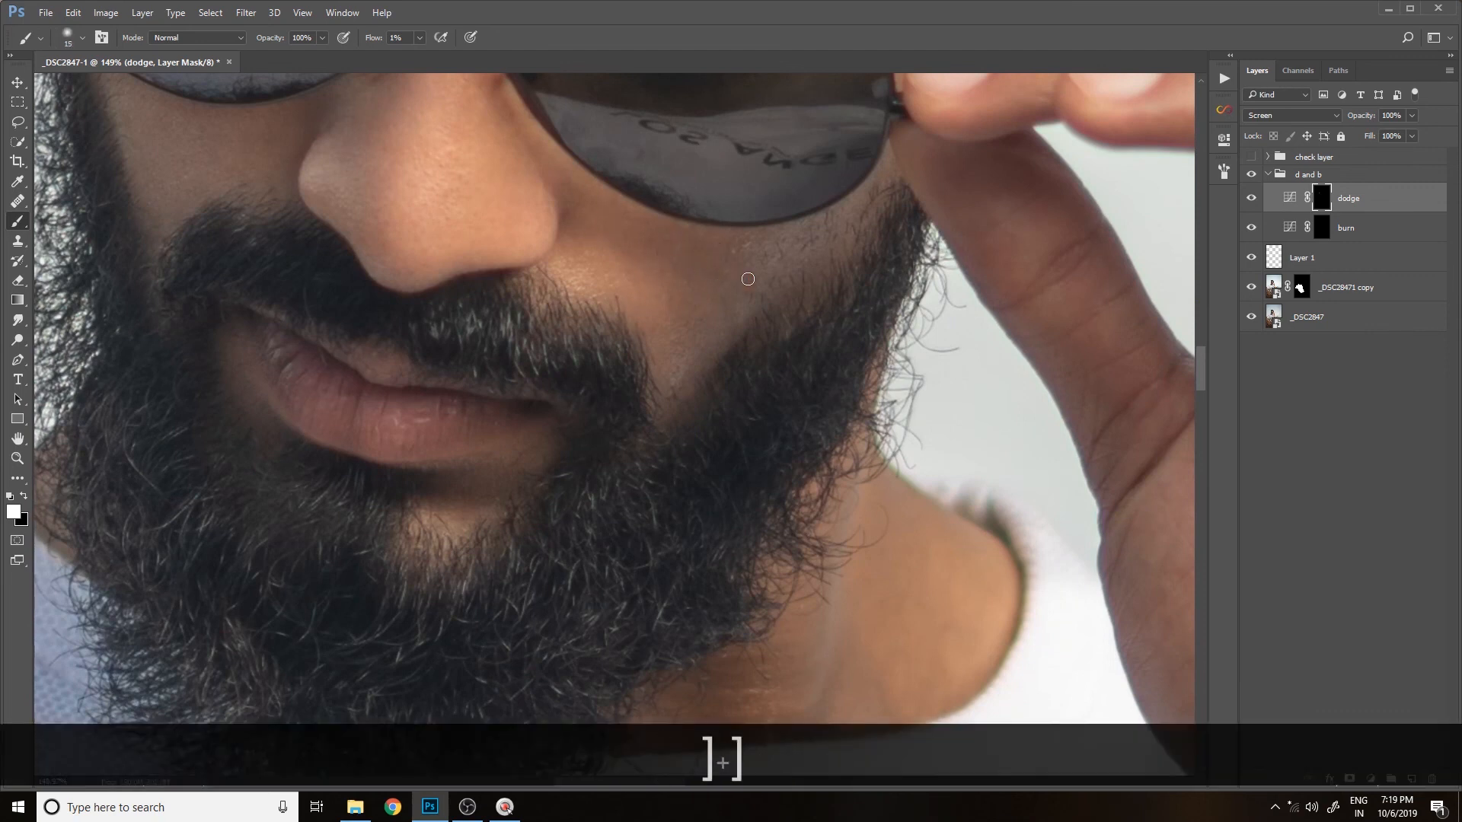
# - Even out broader dark areas of the same cheek on the dodge mask, enlarging the brush to 45 px
pyautogui.press('[')
pyautogui.press('[')
pyautogui.press('[')
pyautogui.press('[')
pyautogui.press('[')
pyautogui.press(']')
pyautogui.press(']')
pyautogui.press(']')
pyautogui.press(']')
pyautogui.press(']')
pyautogui.press(']')
pyautogui.press(']')
pyautogui.press(']')
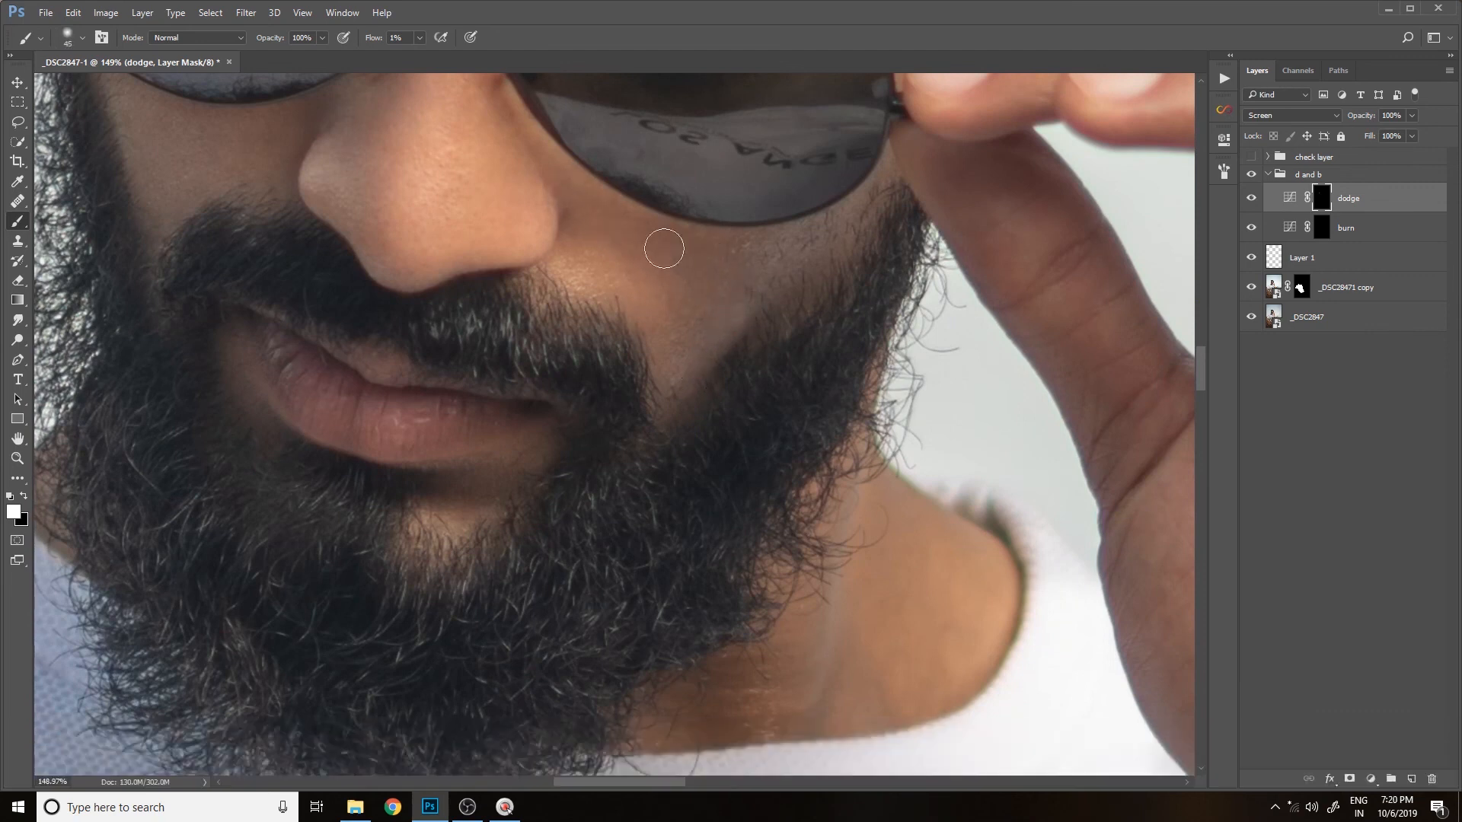
# - Darken a bright spot just below the lens on the burn layer's mask with a smaller brush
pyautogui.click(1321, 227)
pyautogui.press('[')
pyautogui.press('[')
pyautogui.press('[')
pyautogui.press(']')
pyautogui.click(698, 245)
# - Heal the blemishes between the lens and the beard on Layer 1 with a 9 px Healing Brush, sampling nearby cheek skin
pyautogui.press('z')
pyautogui.moveTo(822, 338); pyautogui.dragTo(718, 385)
pyautogui.moveTo(846, 266); pyautogui.dragTo(925, 326)
pyautogui.click(1250, 176)
pyautogui.press('j')
pyautogui.press('[')
pyautogui.press('[')
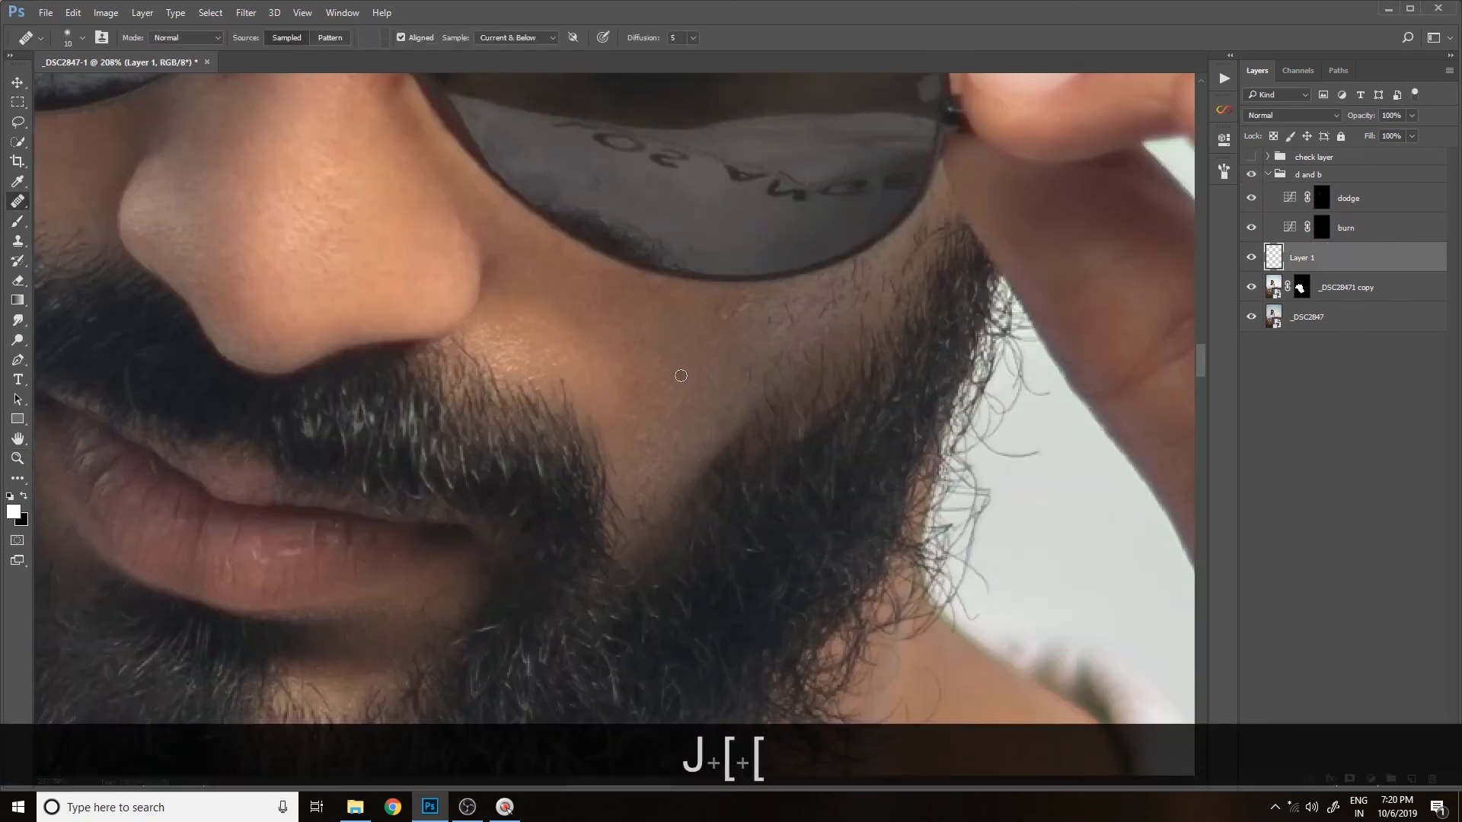
pyautogui.keyDown('alt'); pyautogui.click(659, 383); pyautogui.keyUp('alt')
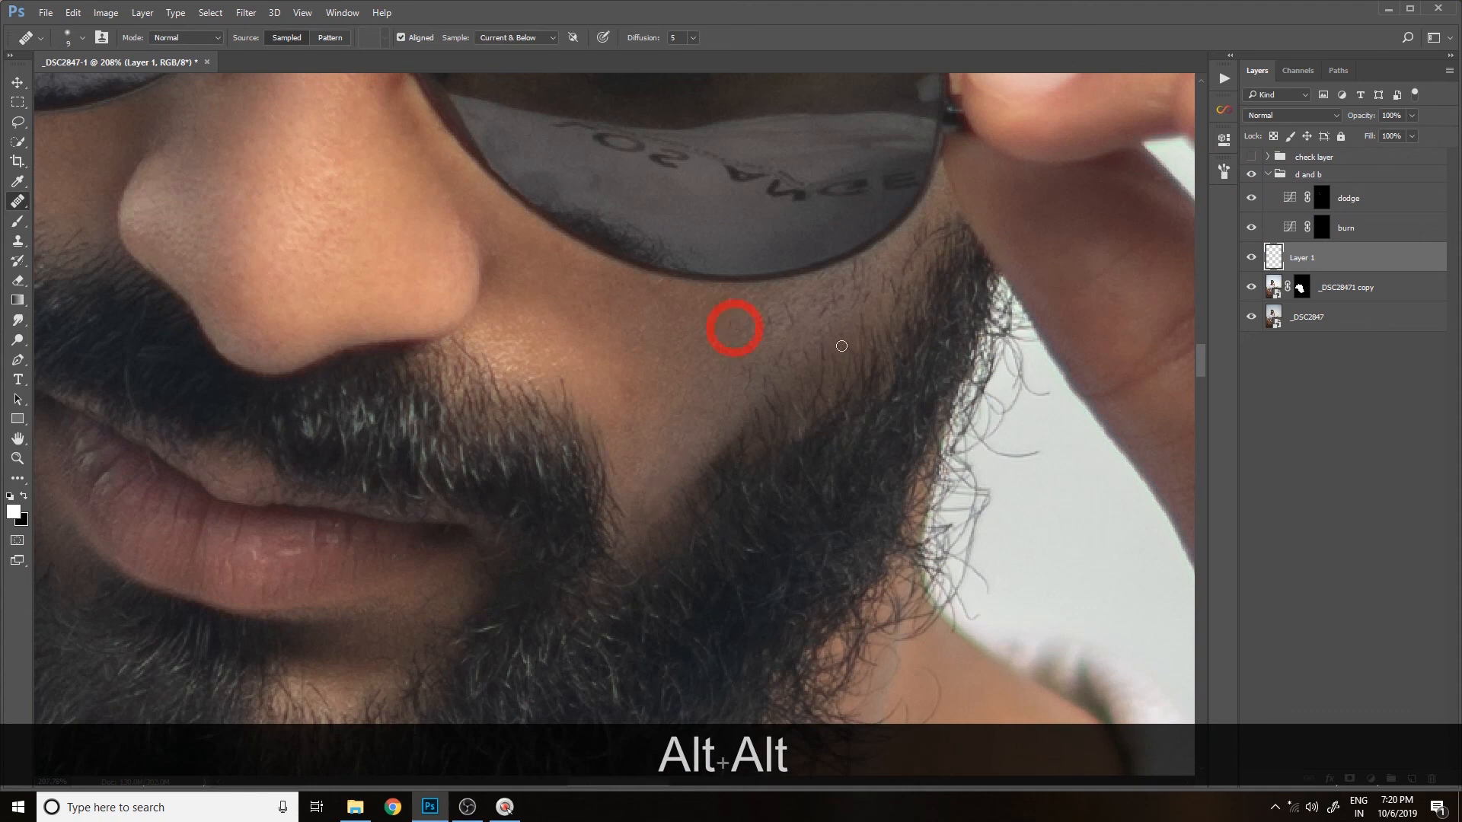
# - Lighten remaining dark spots on the healed cheek on the dodge layer's mask with a small brush
pyautogui.click(1321, 198)
pyautogui.press('b')
pyautogui.press('[')
pyautogui.press('[')
pyautogui.press('[')
pyautogui.press('[')
pyautogui.press('[')
pyautogui.press(']')
pyautogui.press(']')
pyautogui.press(']')
pyautogui.press(']')
pyautogui.press(']')
# - Burn fine bright spots on the cheek directly under the lens with a very small brush on the burn layer's mask
pyautogui.press('z')
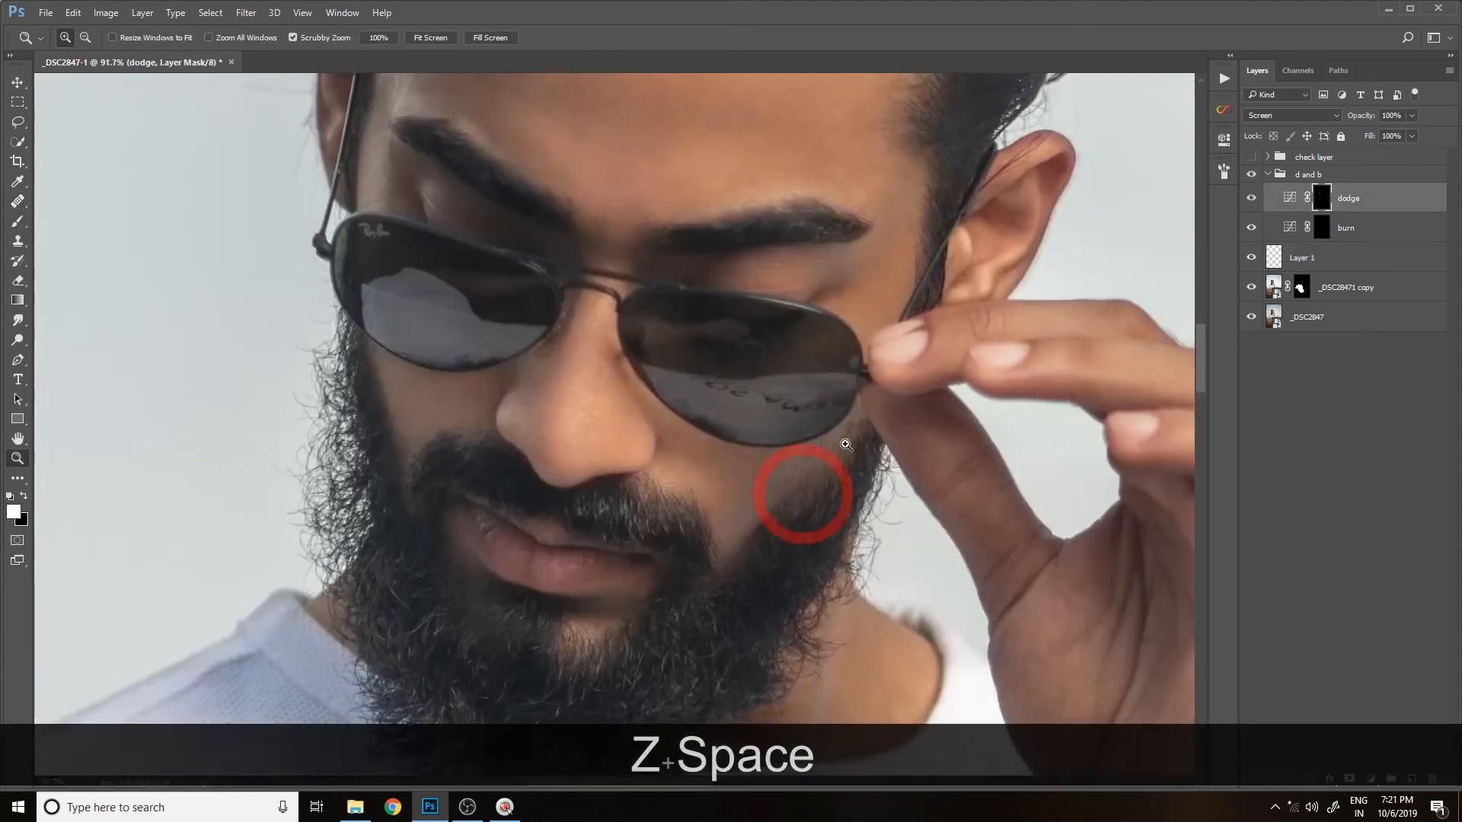
pyautogui.press('b')
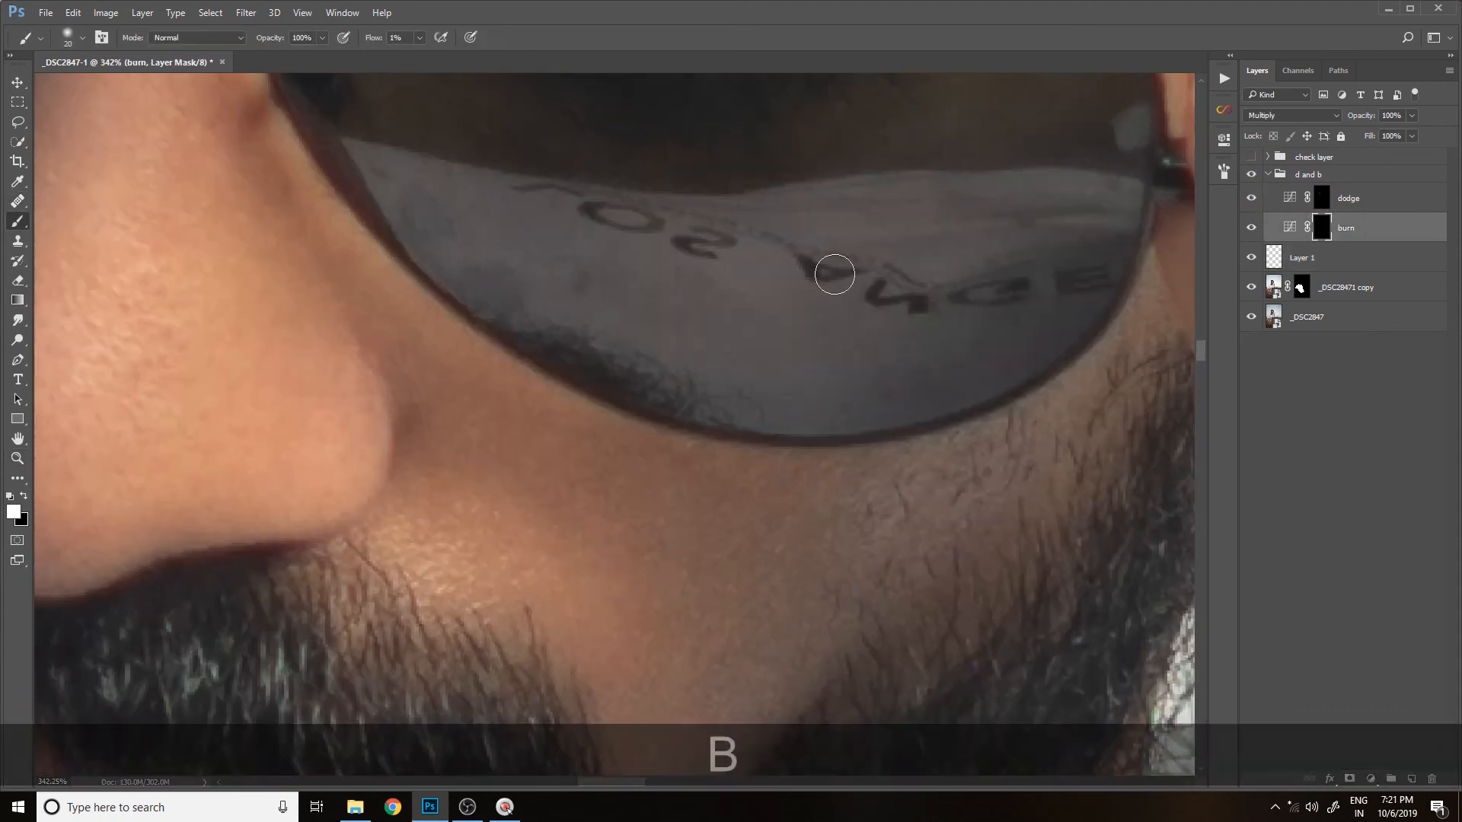
pyautogui.press('[')
pyautogui.press('[')
pyautogui.press('[')
pyautogui.press('[')
pyautogui.press('[')
pyautogui.press('[')
pyautogui.press('[')
pyautogui.press('[')
pyautogui.press('[')
pyautogui.press('[')
pyautogui.press(']')
pyautogui.press(']')
pyautogui.press('[')
pyautogui.press('[')
pyautogui.press('[')
pyautogui.click(674, 487)
pyautogui.press('z')
pyautogui.moveTo(691, 465); pyautogui.dragTo(533, 465)
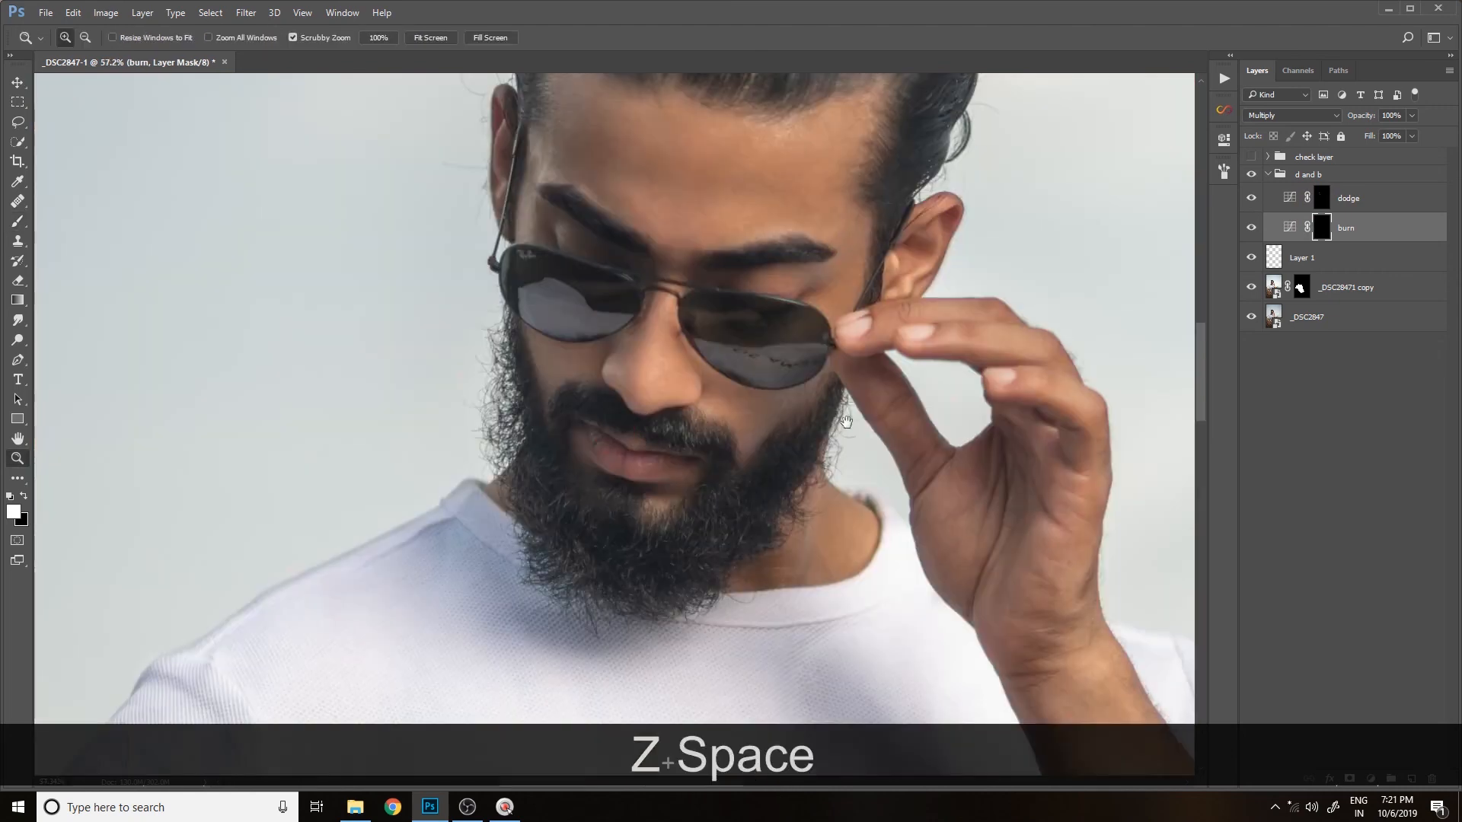
# - Darken a bright patch along the forearm's edge beside the shirt lettering on the burn layer's mask with an enlarged brush
pyautogui.moveTo(774, 430); pyautogui.dragTo(682, 267)
pyautogui.moveTo(780, 381); pyautogui.dragTo(989, 320)
pyautogui.press('b')
pyautogui.press(']')
pyautogui.press(']')
pyautogui.press(']')
pyautogui.press(']')
pyautogui.press(']')
pyautogui.press(']')
pyautogui.click(641, 346)
pyautogui.press('[')
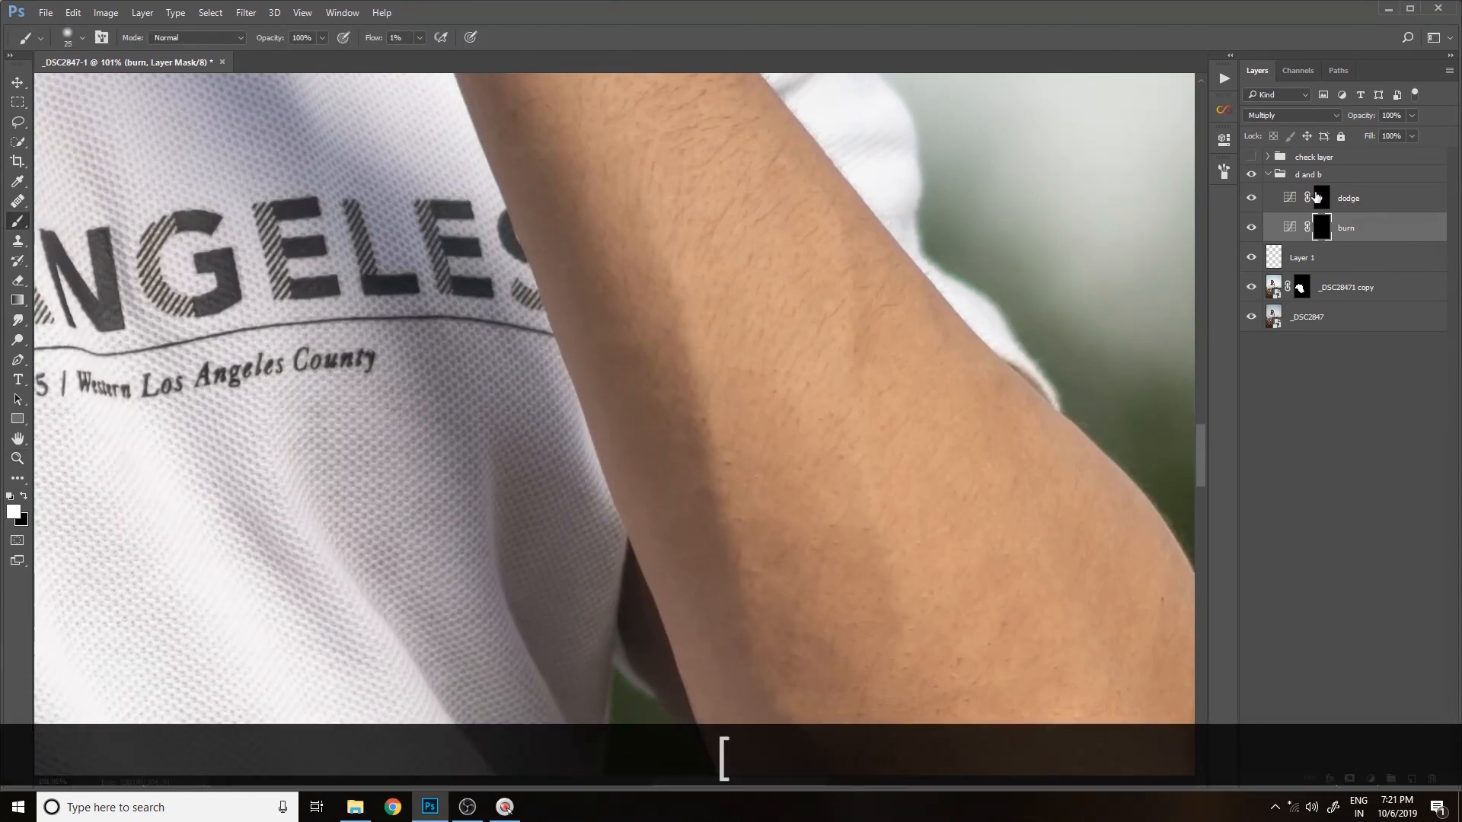
# - Lighten the shadow along the upper forearm's inner edge on the dodge layer's mask
pyautogui.click(1321, 199)
pyautogui.press(']')
pyautogui.press('[')
pyautogui.click(633, 339)
pyautogui.press(']')
pyautogui.press(']')
pyautogui.moveTo(594, 271); pyautogui.dragTo(603, 297)
# - Lighten the shadow boundary midway down the forearm on the dodge layer's mask with a smaller brush
pyautogui.click(1322, 228)
pyautogui.press('[')
pyautogui.press('[')
pyautogui.press('[')
pyautogui.press(']')
pyautogui.click(1322, 199)
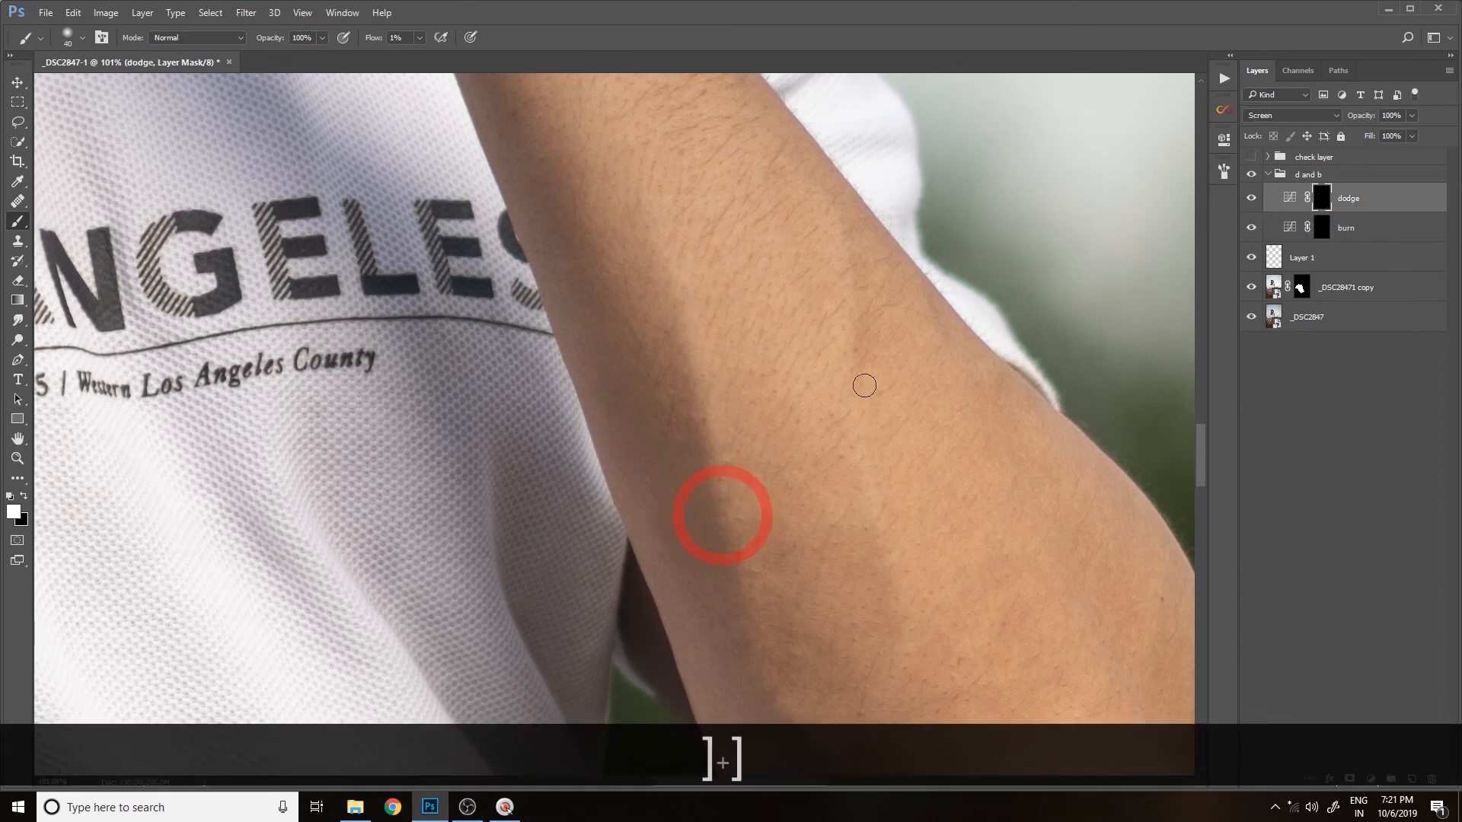
pyautogui.press('[')
pyautogui.press('[')
pyautogui.press('[')
pyautogui.press('[')
pyautogui.press(']')
pyautogui.click(687, 453)
# - Soften the dark shadow boundary along the lower forearm toward the elbow on the dodge layer's mask with a 35 px brush
pyautogui.press('[')
pyautogui.press('[')
pyautogui.press('[')
pyautogui.press('[')
pyautogui.press('[')
pyautogui.press('space')
pyautogui.moveTo(750, 369); pyautogui.dragTo(720, 196)
pyautogui.press(']')
pyautogui.press(']')
pyautogui.press(']')
pyautogui.press(']')
pyautogui.press('[')
pyautogui.press('[')
pyautogui.press('[')
pyautogui.press(']')
pyautogui.press(']')
pyautogui.press(']')
pyautogui.press(']')
pyautogui.press(']')
pyautogui.click(792, 521)
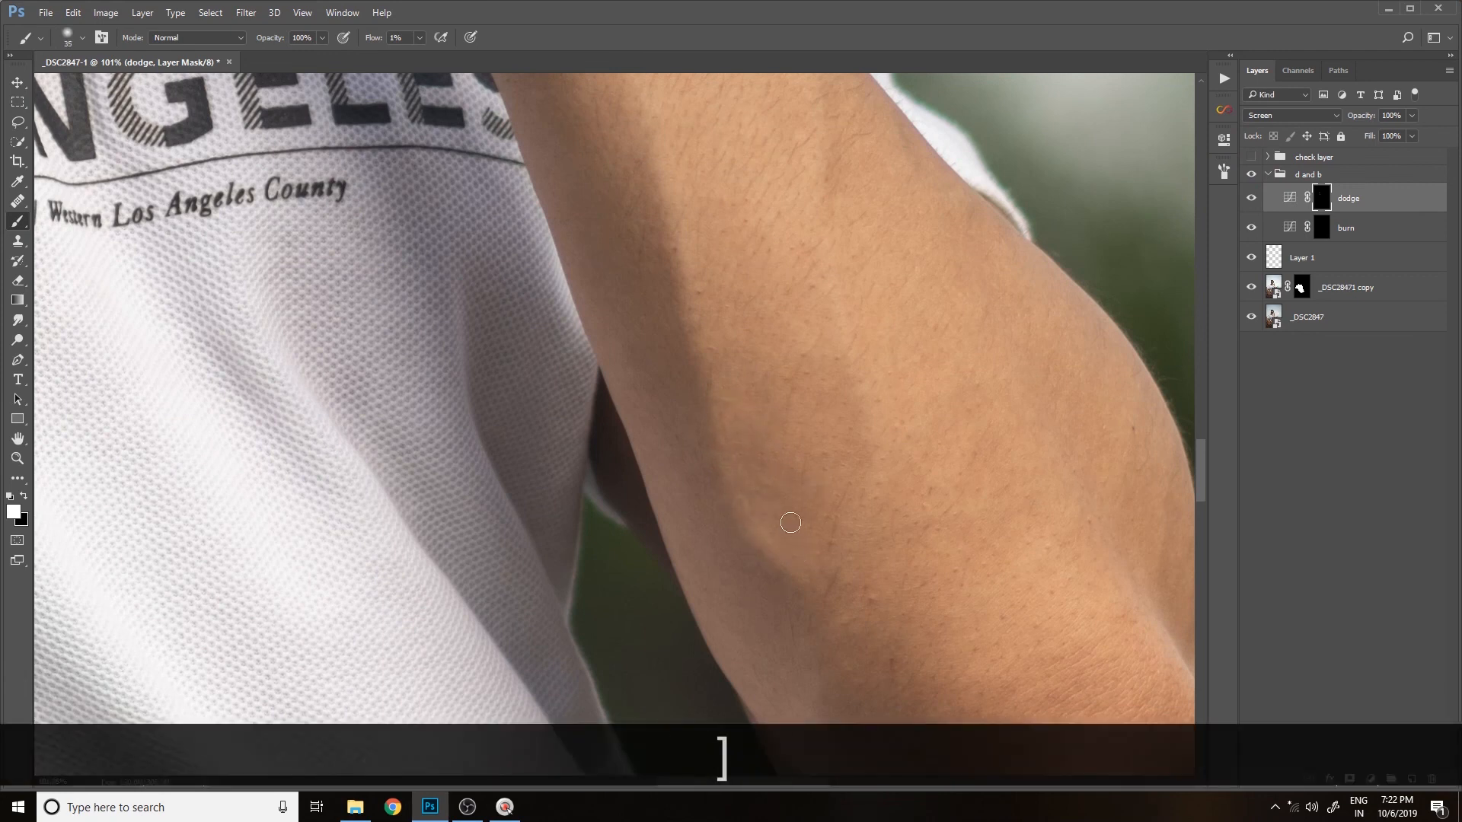
pyautogui.moveTo(715, 259); pyautogui.dragTo(731, 528)
# - Darken remaining bright skin areas on the arm on the burn layer with a reduced brush
pyautogui.press('z')
pyautogui.moveTo(823, 394); pyautogui.dragTo(632, 391)
pyautogui.click(1345, 227)
pyautogui.press('b')
pyautogui.press('[')
pyautogui.press('[')
pyautogui.press('[')
pyautogui.moveTo(614, 212); pyautogui.dragTo(673, 255)
pyautogui.press(']')
pyautogui.press(']')
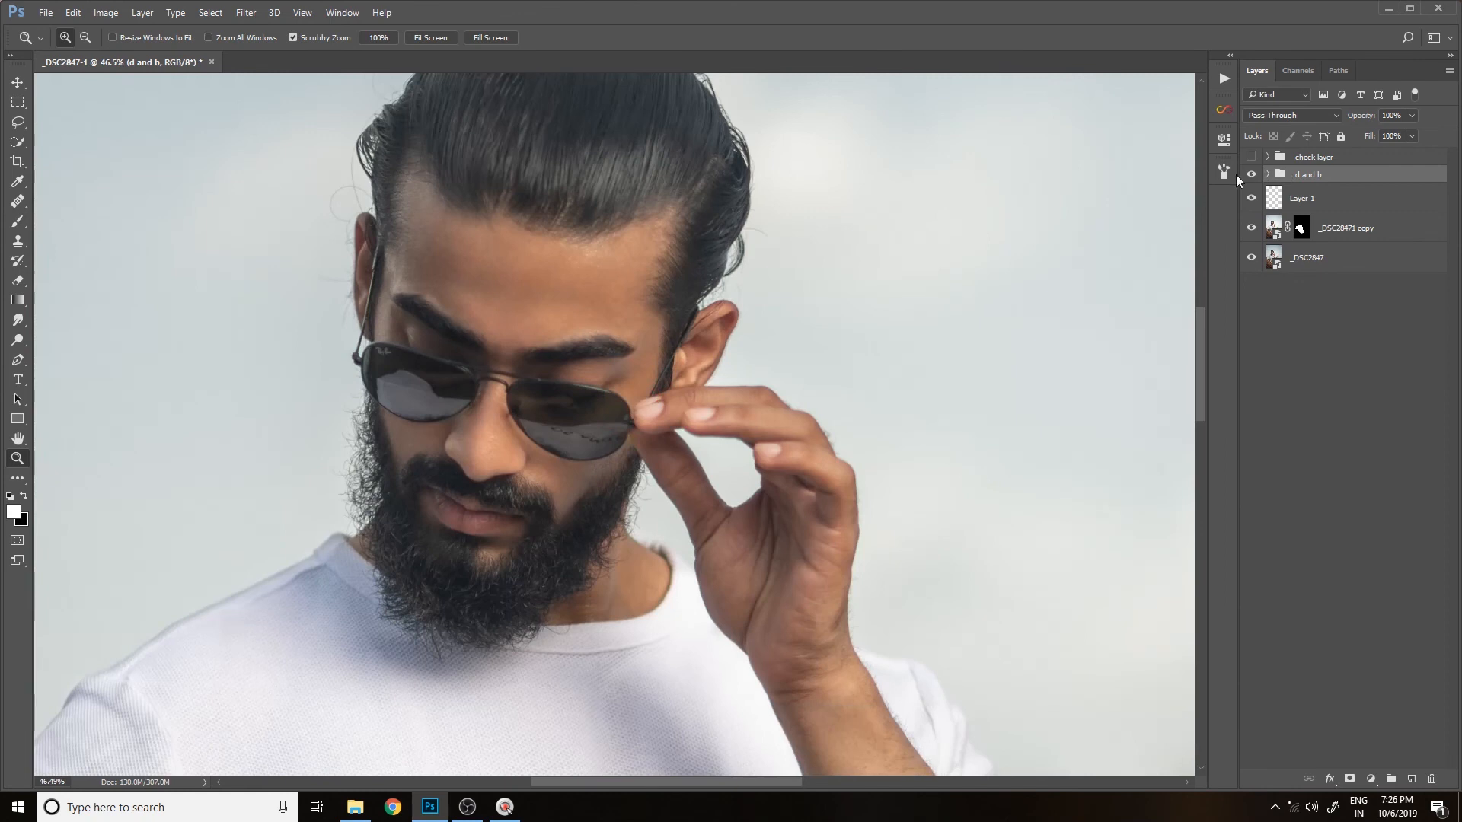
# - Compare the portrait with and without the d and b group's dodge and burn corrections
pyautogui.click(1250, 175)
pyautogui.click(1250, 174)
pyautogui.click(1250, 174)
pyautogui.click(1249, 174)
pyautogui.click(1249, 175)
pyautogui.click(1249, 176)
pyautogui.click(1249, 176)
pyautogui.click(1249, 175)
# - Examine the retouched face, hand and T-shirt together at a lower magnification
pyautogui.moveTo(717, 399); pyautogui.dragTo(611, 367)
pyautogui.moveTo(547, 290); pyautogui.dragTo(593, 294)
pyautogui.moveTo(740, 337); pyautogui.dragTo(704, 353)
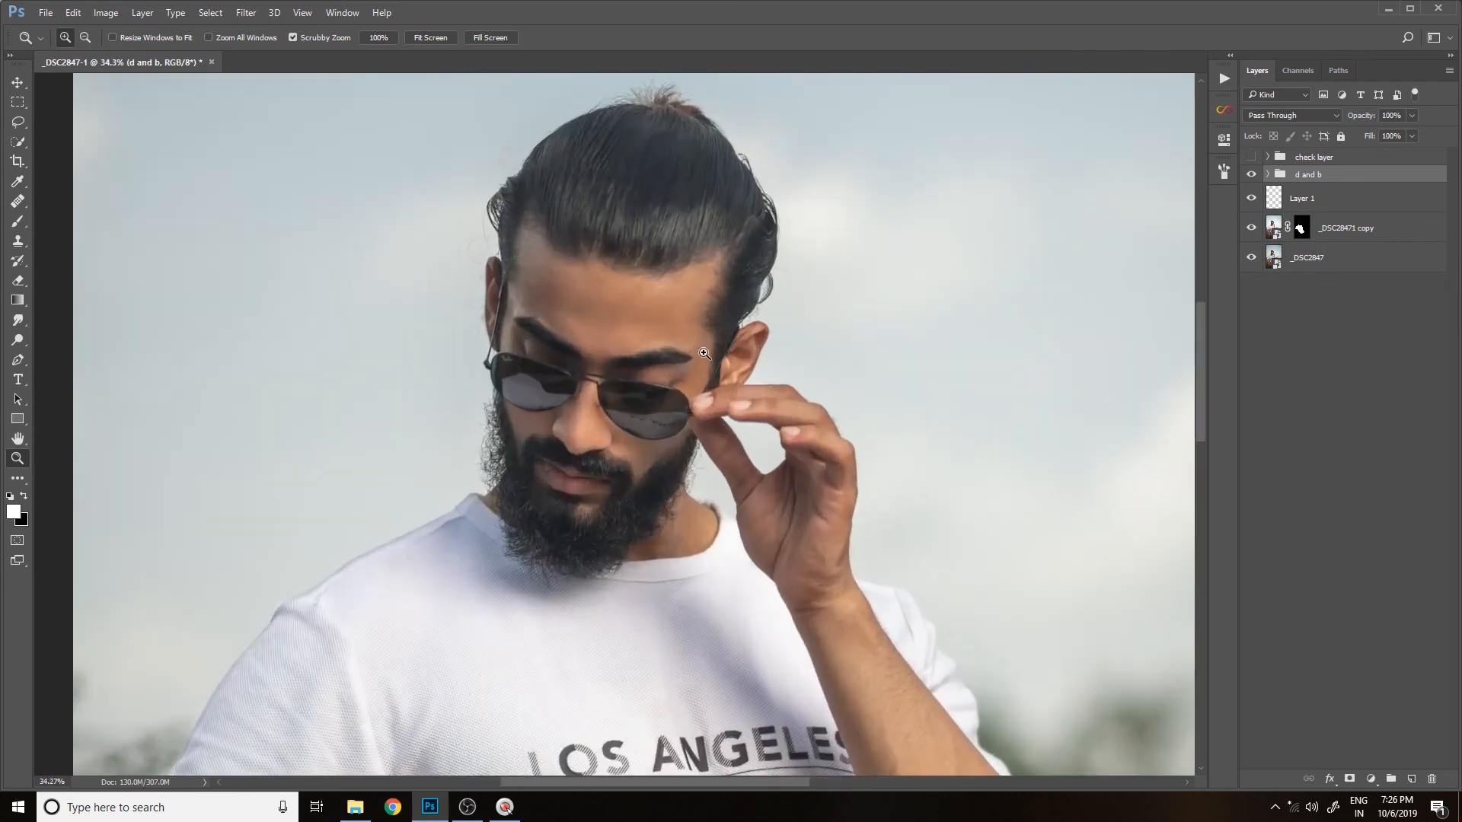
pyautogui.moveTo(638, 316); pyautogui.dragTo(572, 299)
pyautogui.moveTo(724, 366); pyautogui.dragTo(723, 408)
pyautogui.scroll(1, 720, 409)
pyautogui.moveTo(692, 320); pyautogui.dragTo(662, 417)
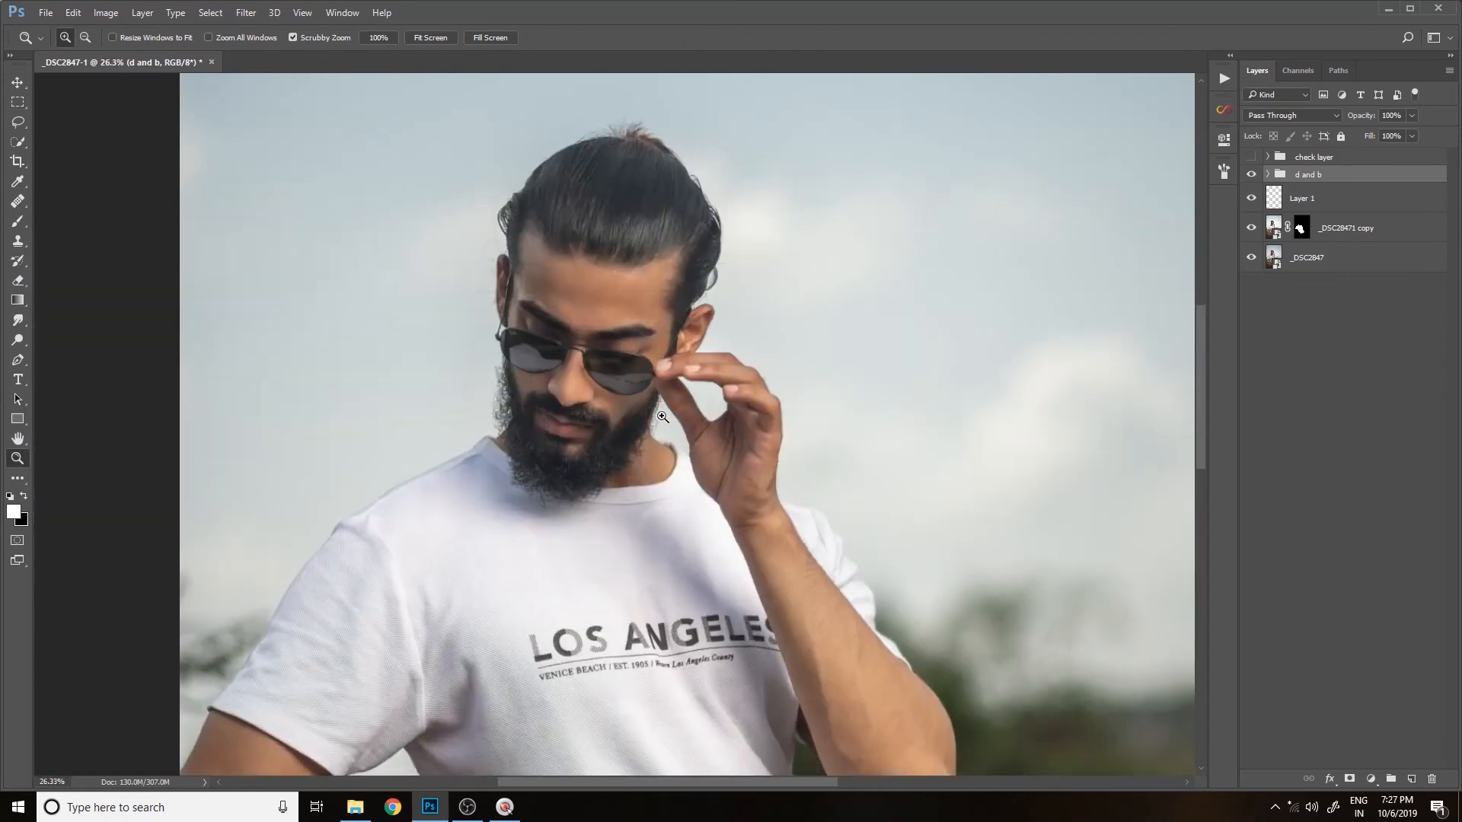